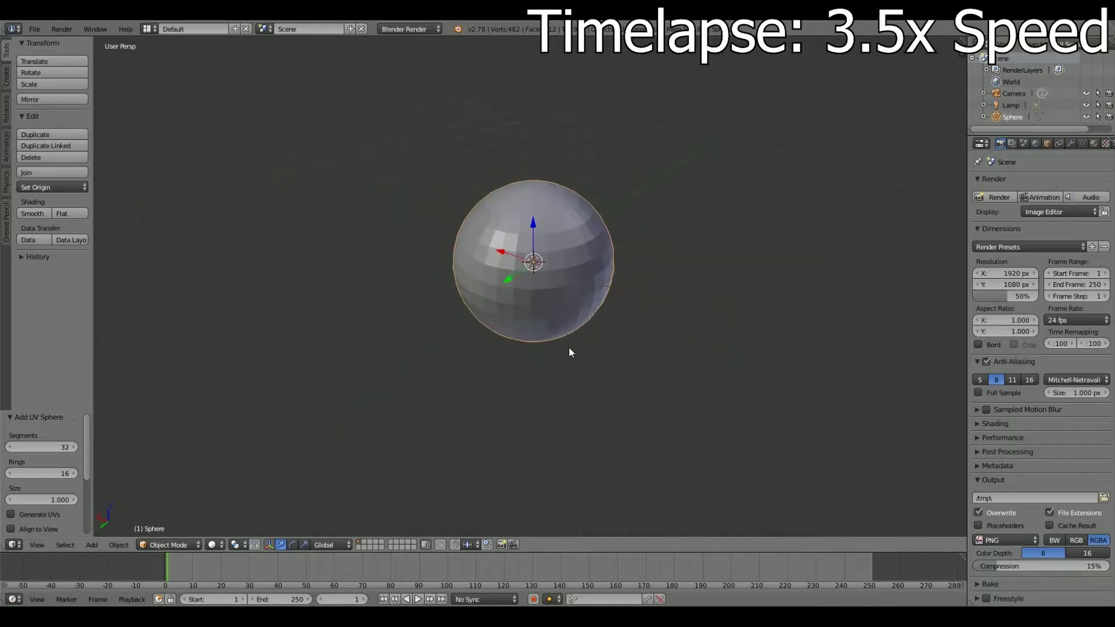
# Duplicate the sphere and slide the copy along X beside the original.
pyautogui.hotkey('shift', 'd')
pyautogui.press('x')
pyautogui.scroll(-3, 567, 340)
pyautogui.press('Tab')
# Add a cylinder, shift it along X, and rotate it 90 degrees around X.
pyautogui.click(92, 544)
pyautogui.click(168, 464)
pyautogui.press('g')
pyautogui.press('x')
pyautogui.press('r')
pyautogui.press('x')
pyautogui.press('9')
pyautogui.press('0')
pyautogui.press('Return')
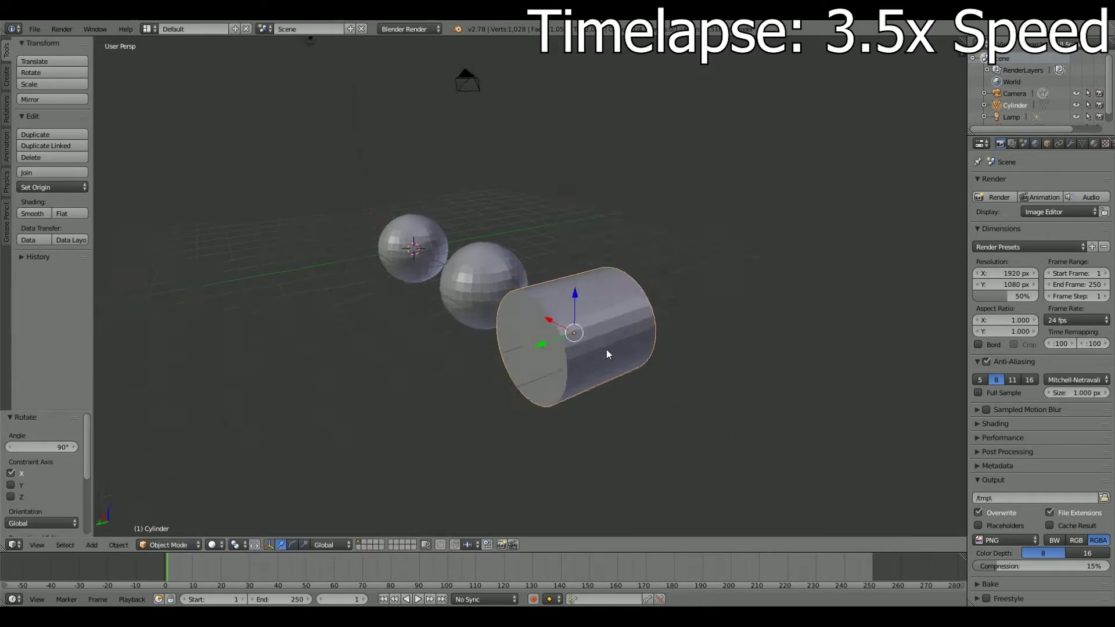
# Scale the cylinder down and move it along Y against the sphere's front.
pyautogui.moveTo(591, 343); pyautogui.dragTo(667, 405, button='middle')
pyautogui.press('s')
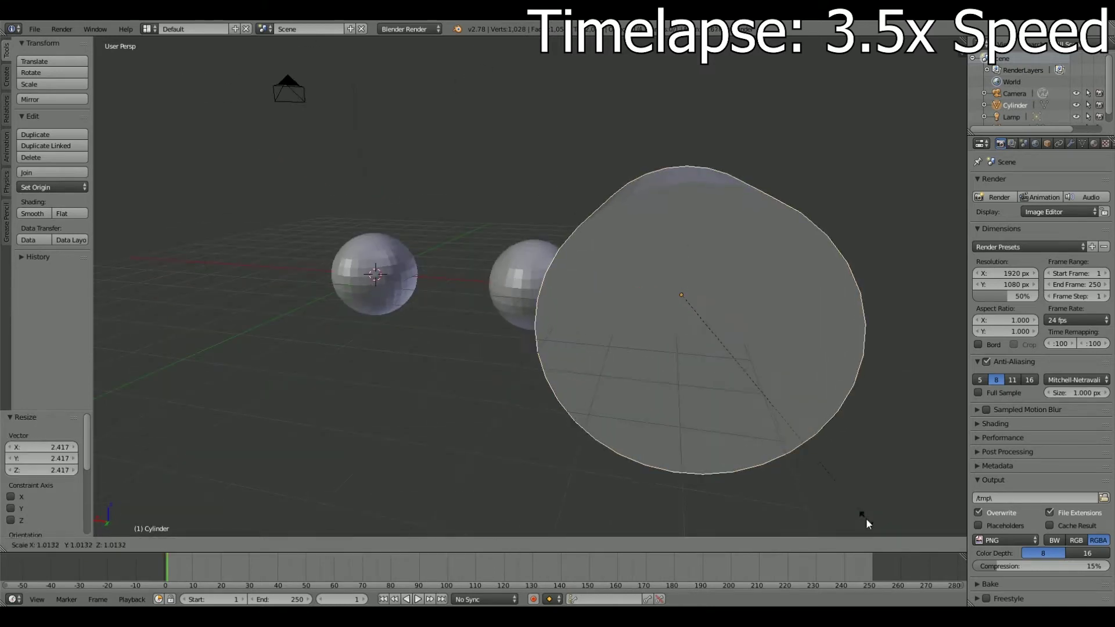
pyautogui.click(662, 242)
pyautogui.press('s')
pyautogui.click(691, 277)
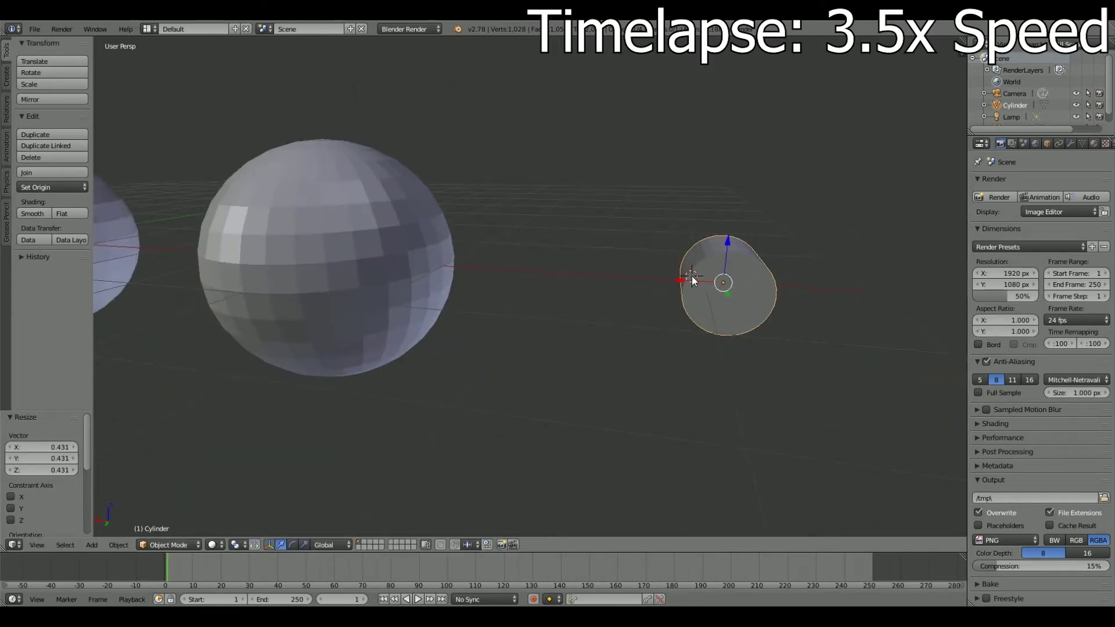
pyautogui.press('g')
pyautogui.press('y')
pyautogui.click(492, 378)
# Shrink the cylinder further and readjust its Y position at the sphere.
pyautogui.moveTo(492, 379)
pyautogui.mouseDown(button='middle')
pyautogui.moveTo(668, 377)
pyautogui.moveTo(653, 316)
pyautogui.mouseUp(button='middle')
pyautogui.press('s')
pyautogui.click(732, 419)
pyautogui.scroll(5, 615, 417)
pyautogui.scroll(-3, 615, 417)
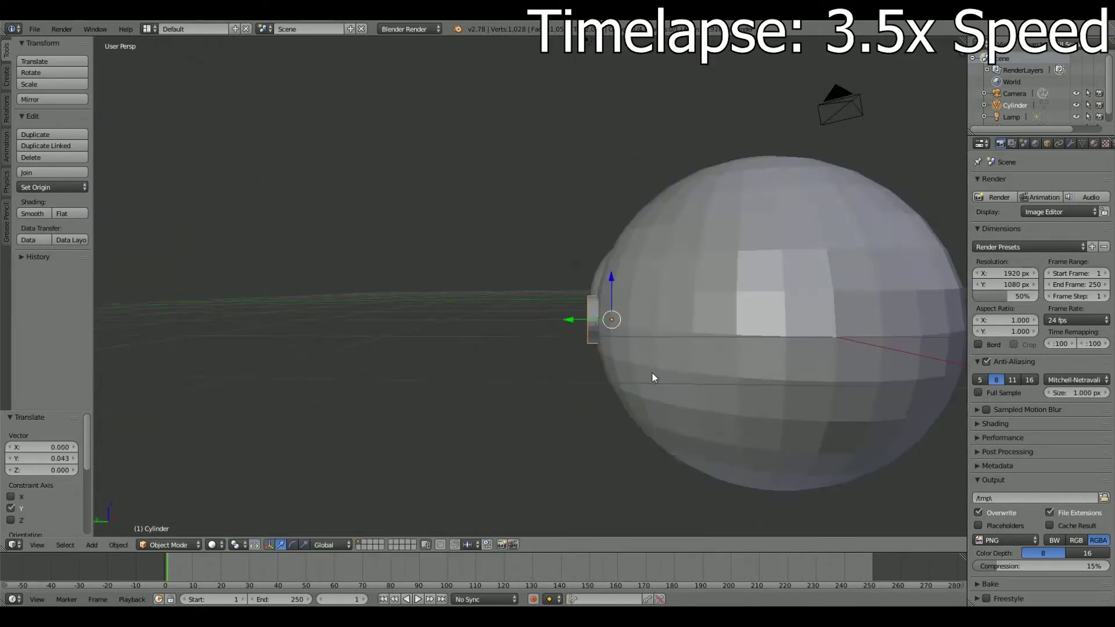
pyautogui.moveTo(652, 373); pyautogui.dragTo(682, 392, button='middle')
pyautogui.press('g')
pyautogui.press('y')
pyautogui.click(678, 391)
# Select the sphere and switch it into Edit Mode.
pyautogui.rightClick(609, 353)
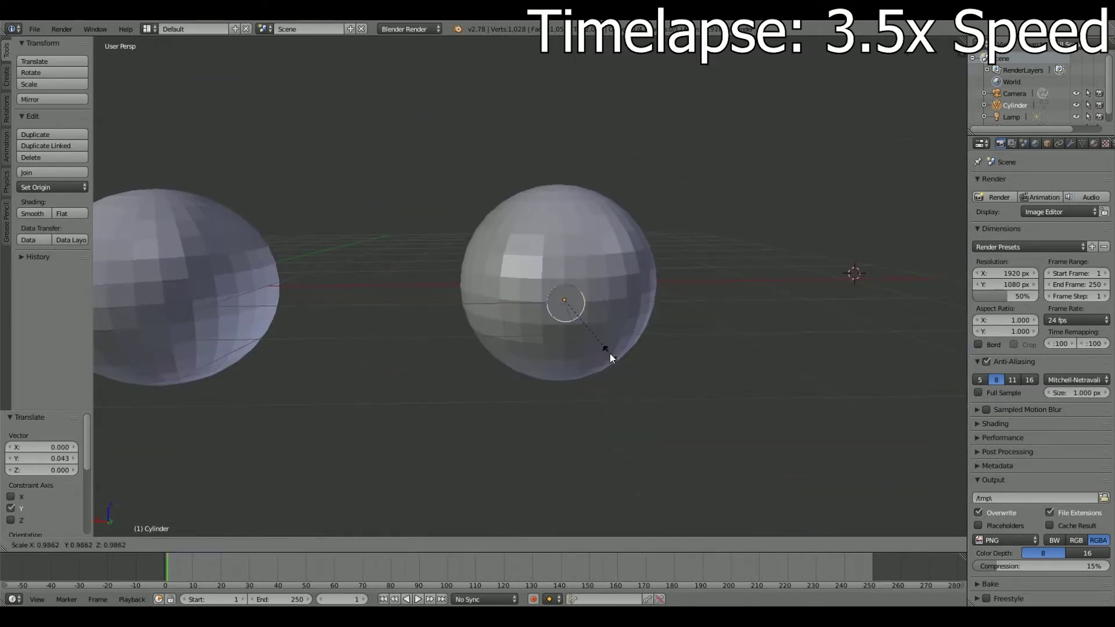
pyautogui.click(168, 545)
pyautogui.click(169, 518)
pyautogui.scroll(3, 551, 370)
# Select the sphere's middle ring of faces and delete those faces.
pyautogui.press('a')
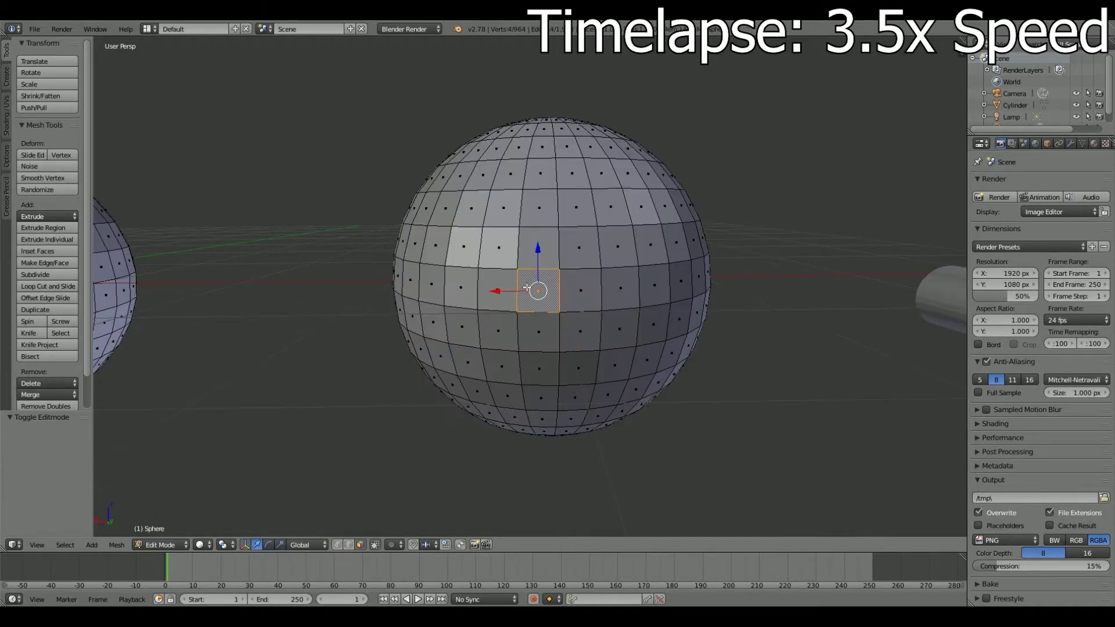
pyautogui.keyDown('alt'); pyautogui.click(595, 302); pyautogui.keyUp('alt')
pyautogui.press('h')
pyautogui.hotkey('alt', 'h')
pyautogui.press('x')
pyautogui.click(595, 324)
pyautogui.press('Tab')
# Move the cylinder into the sphere's centre, enlarge it, and shift it along Y.
pyautogui.rightClick(863, 299)
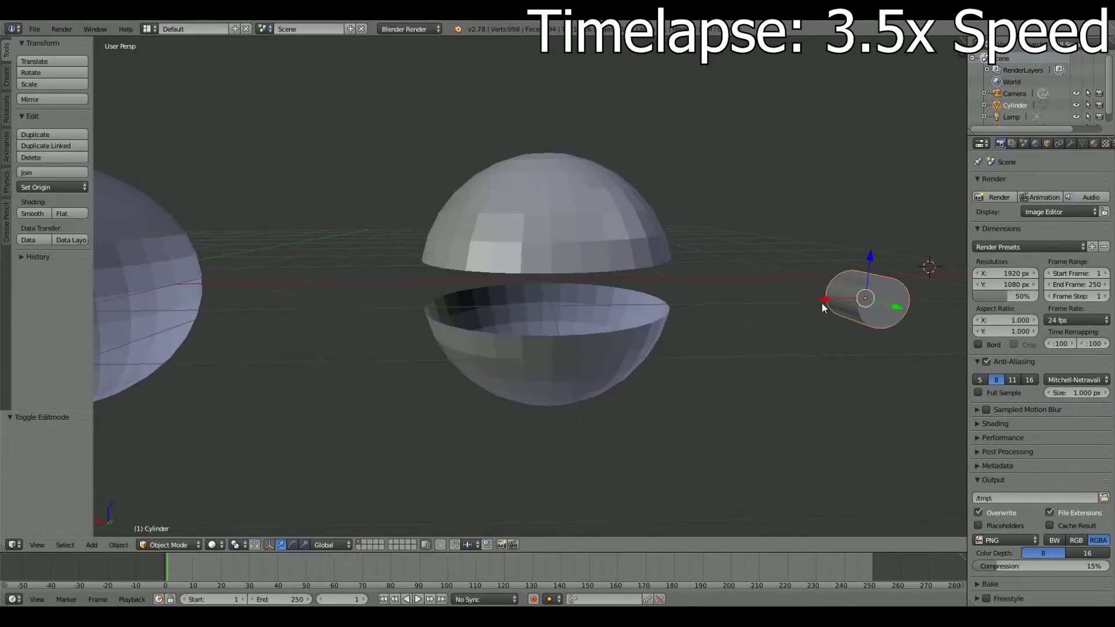
pyautogui.press('g')
pyautogui.click(542, 295)
pyautogui.moveTo(542, 295); pyautogui.dragTo(644, 299, button='middle')
pyautogui.press('s')
pyautogui.moveTo(772, 409)
pyautogui.mouseDown(button='middle')
pyautogui.moveTo(695, 408)
pyautogui.moveTo(567, 382)
pyautogui.moveTo(515, 405)
pyautogui.mouseUp(button='middle')
pyautogui.scroll(2, 514, 405)
pyautogui.press('g')
pyautogui.press('y')
pyautogui.moveTo(595, 311); pyautogui.dragTo(639, 325, button='middle')
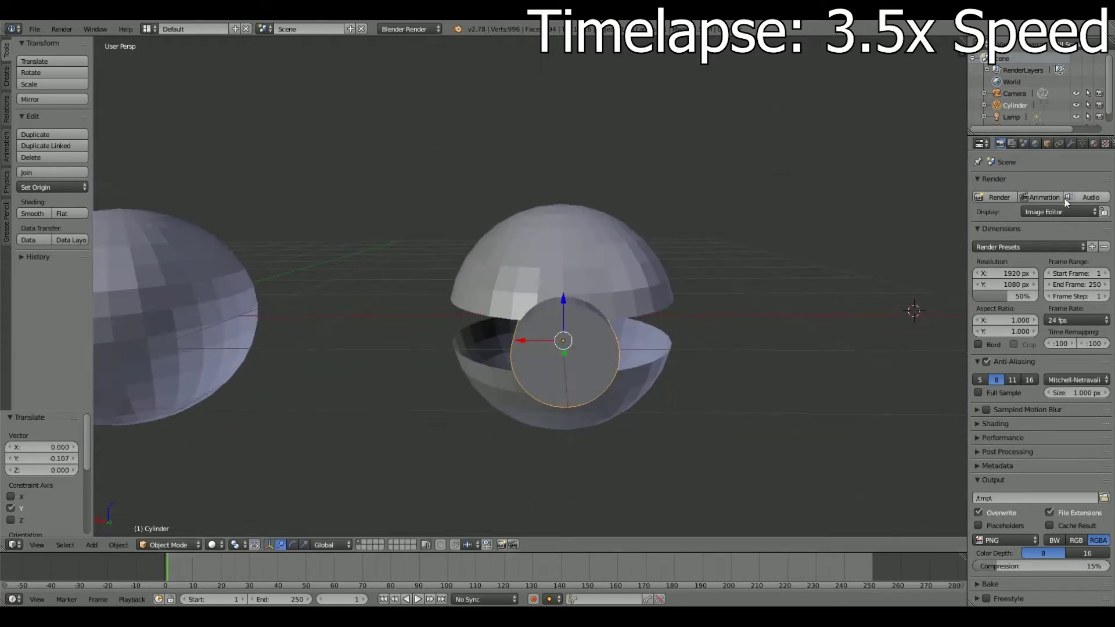
# Give the sphere a Boolean modifier set to Difference with the Cylinder.
pyautogui.rightClick(557, 255)
pyautogui.click(1070, 143)
pyautogui.click(1039, 183)
pyautogui.click(888, 249)
pyautogui.click(1076, 251)
pyautogui.click(992, 268)
pyautogui.click(1006, 251)
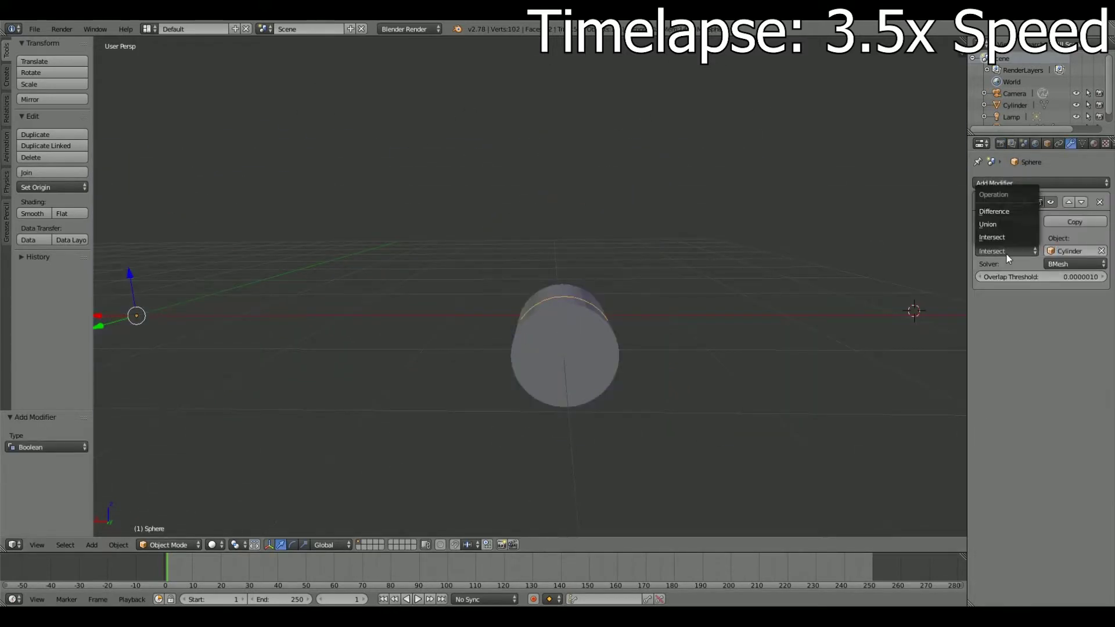
pyautogui.click(999, 218)
# Delete the cylinder, undo to restore it, then enlarge it for a bigger cut.
pyautogui.rightClick(576, 346)
pyautogui.press('Delete')
pyautogui.moveTo(575, 346); pyautogui.dragTo(593, 351, button='middle')
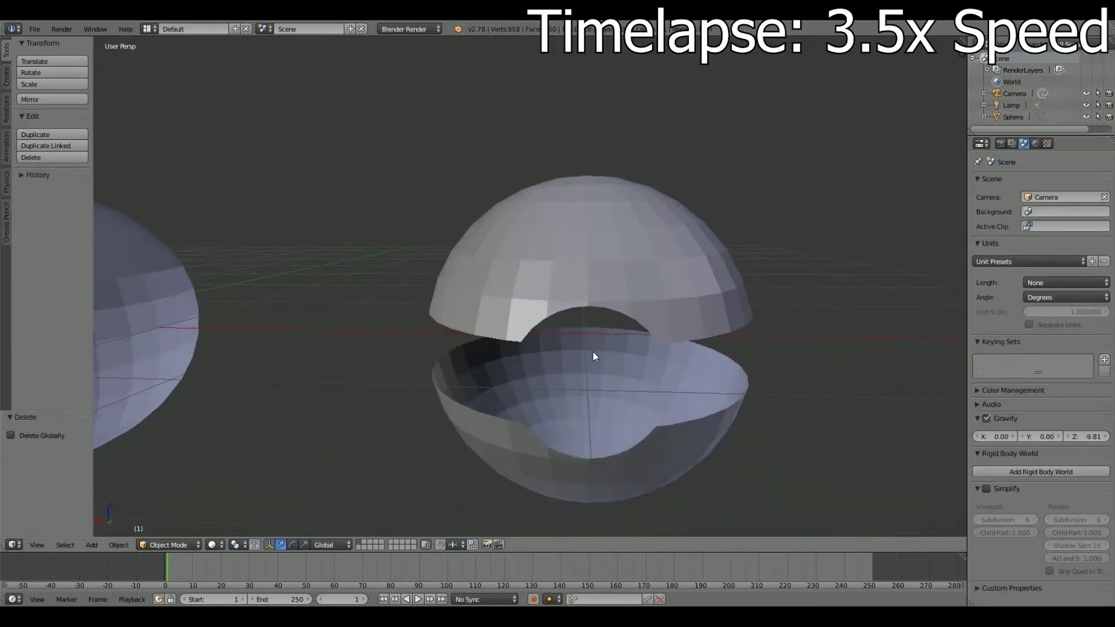
pyautogui.hotkey('ctrl', 'z')
pyautogui.press('s')
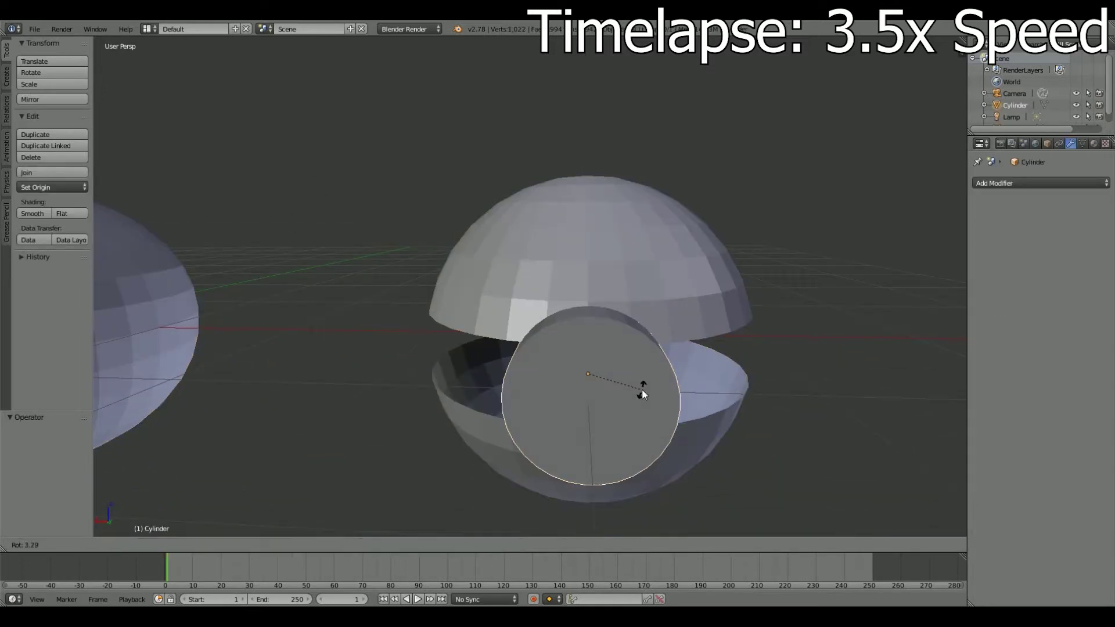
pyautogui.click(716, 449)
pyautogui.moveTo(715, 449)
pyautogui.mouseDown(button='middle')
pyautogui.moveTo(764, 428)
pyautogui.moveTo(727, 440)
pyautogui.mouseUp(button='middle')
pyautogui.press('s')
# Add and apply a second Boolean cut on the sphere using the Cylinder.
pyautogui.rightClick(774, 257)
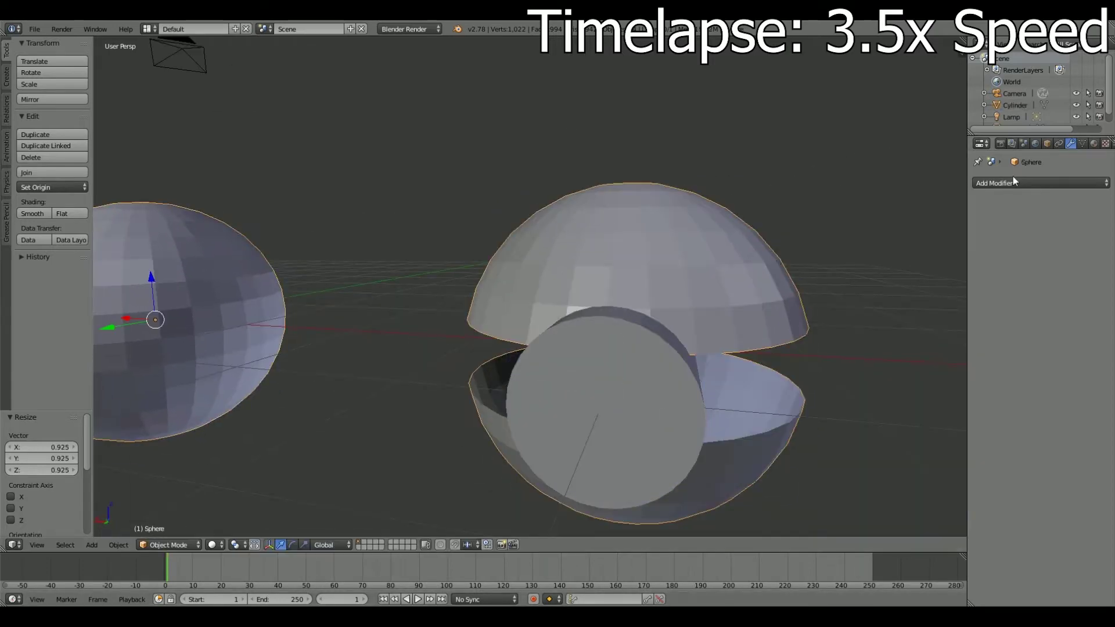
pyautogui.click(1039, 183)
pyautogui.click(865, 230)
pyautogui.click(1074, 250)
pyautogui.click(1022, 273)
pyautogui.click(1006, 222)
# Delete the cylinder and put the cut sphere shells into Edit Mode.
pyautogui.rightClick(604, 406)
pyautogui.press('Delete')
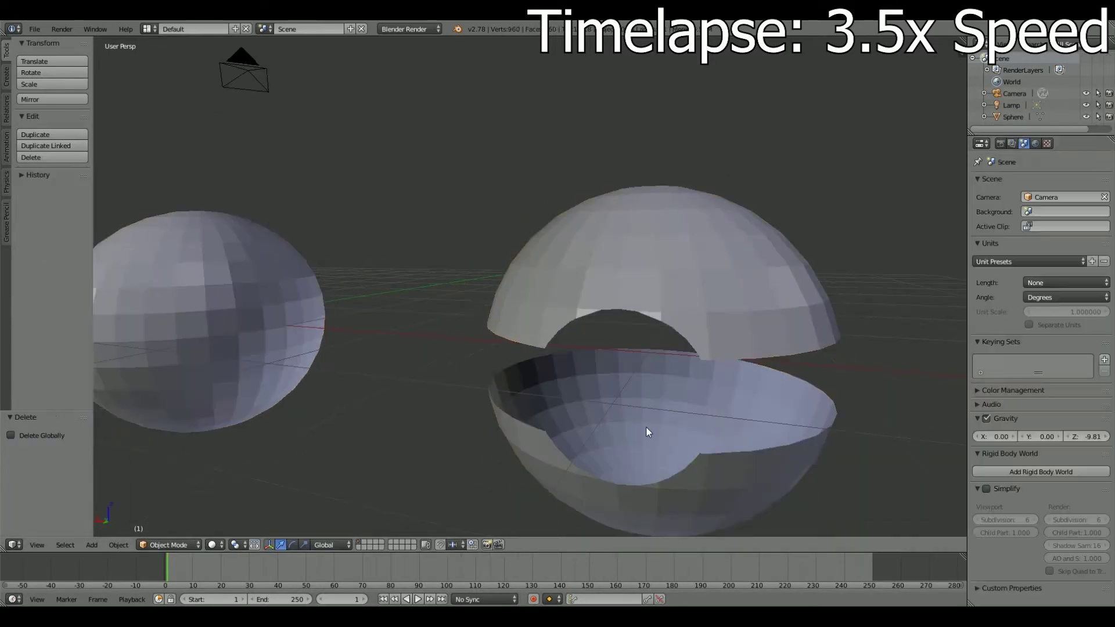
pyautogui.rightClick(645, 427)
pyautogui.press('Tab')
pyautogui.moveTo(464, 395); pyautogui.dragTo(525, 368, button='middle')
# Select all of the shells and move them along X around the other sphere.
pyautogui.press('a')
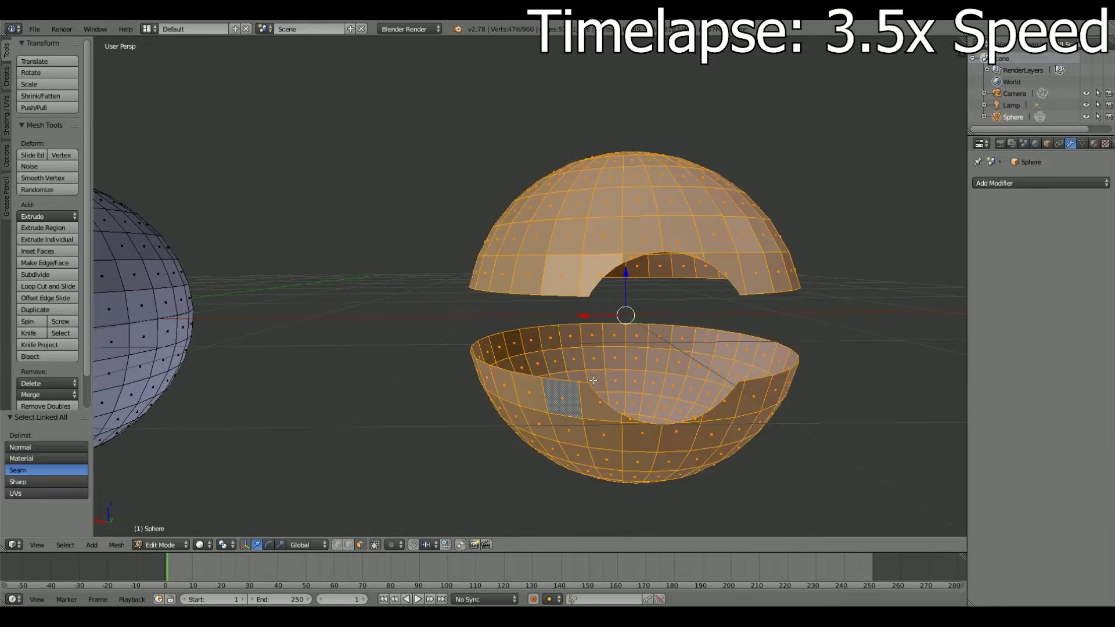
pyautogui.press('g')
pyautogui.press('x')
pyautogui.click(104, 360)
pyautogui.press('Escape')
pyautogui.press('g')
pyautogui.press('x')
pyautogui.press('Return')
pyautogui.press('KP_Decimal')
# Frame all objects in the view and clear the mesh selection.
pyautogui.scroll(2, 428, 440)
pyautogui.scroll(-5, 428, 440)
pyautogui.scroll(3, 428, 440)
pyautogui.scroll(3, 428, 440)
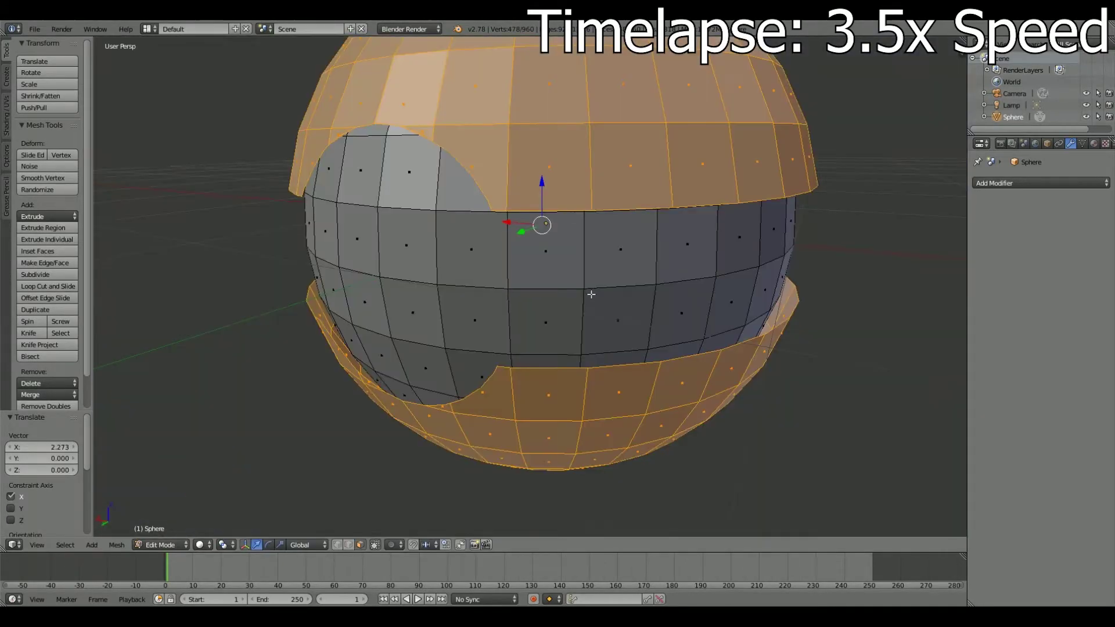
pyautogui.moveTo(428, 440); pyautogui.dragTo(476, 407, button='middle')
pyautogui.click(36, 545)
pyautogui.click(220, 388)
pyautogui.scroll(5, 629, 345)
pyautogui.press('a')
pyautogui.moveTo(629, 345); pyautogui.dragTo(648, 321, button='middle')
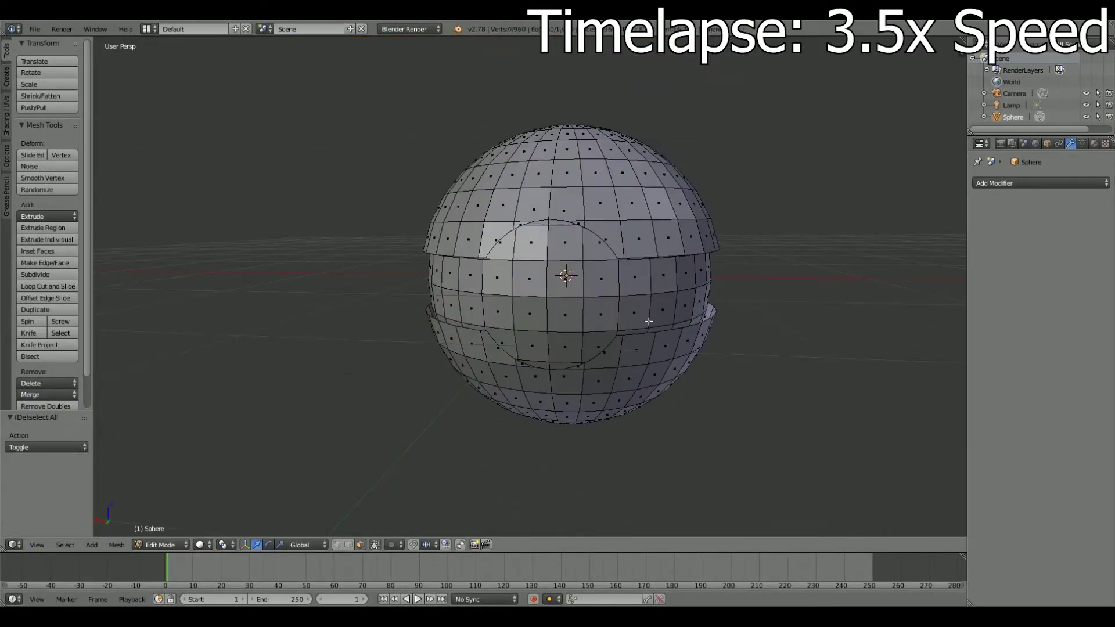
# Select the upper shell's rim loop in face mode, trying then undoing a lowered rim.
pyautogui.keyDown('alt'); pyautogui.rightClick(547, 286); pyautogui.keyUp('alt')
pyautogui.click(162, 544)
pyautogui.click(183, 520)
pyautogui.scroll(3, 343, 529)
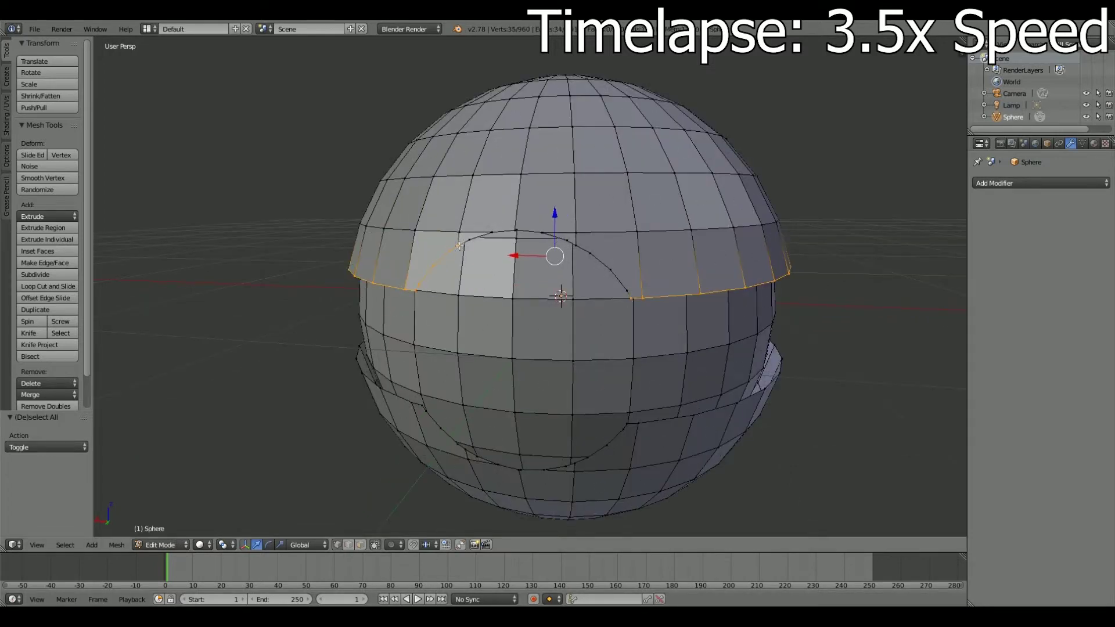
pyautogui.scroll(3, 546, 233)
pyautogui.scroll(-3, 546, 233)
pyautogui.moveTo(554, 215); pyautogui.dragTo(554, 224)
pyautogui.scroll(3, 562, 268)
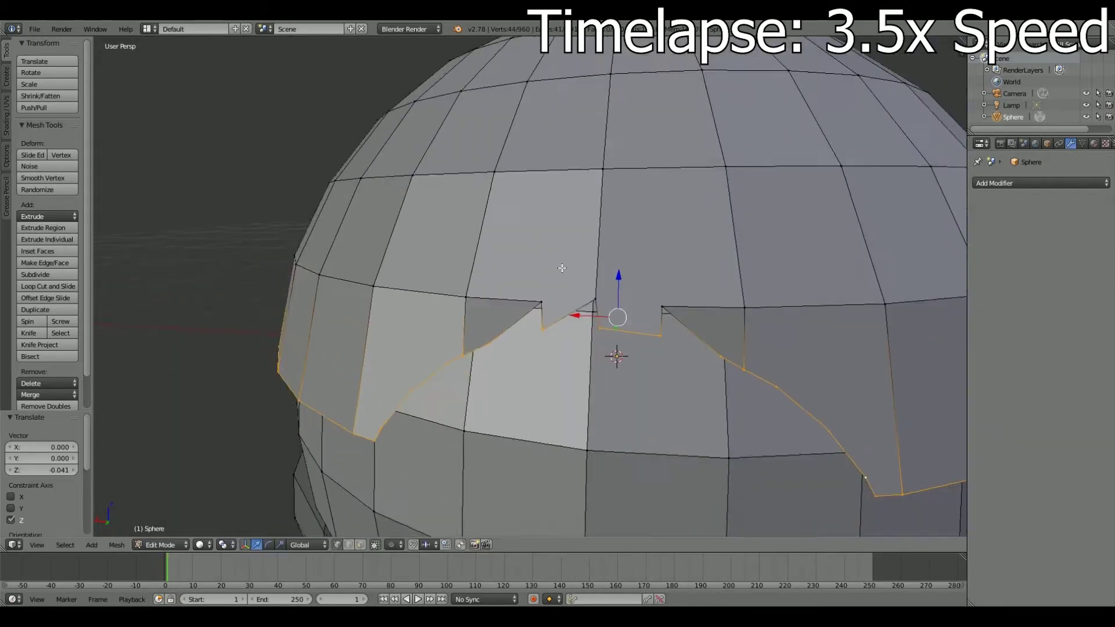
pyautogui.hotkey('ctrl', 'z')
# Add another rim vertex to the selection and scale the rim down slightly.
pyautogui.keyDown('shift'); pyautogui.rightClick(583, 258); pyautogui.keyUp('shift')
pyautogui.scroll(-1, 662, 269)
pyautogui.scroll(-3, 639, 273)
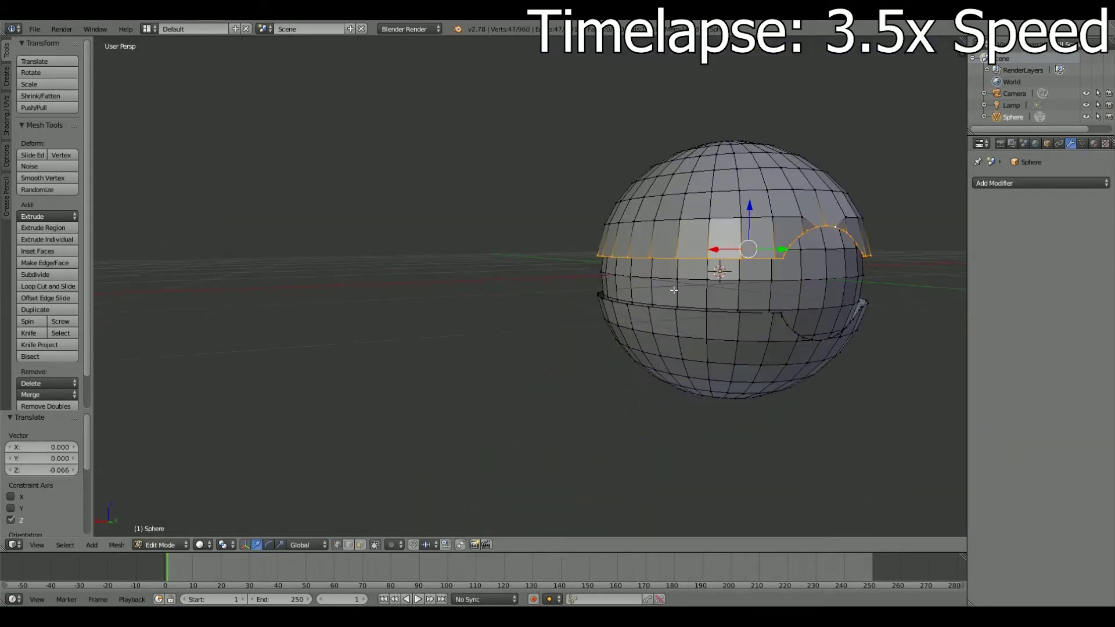
pyautogui.scroll(1, 581, 278)
pyautogui.scroll(1, 551, 281)
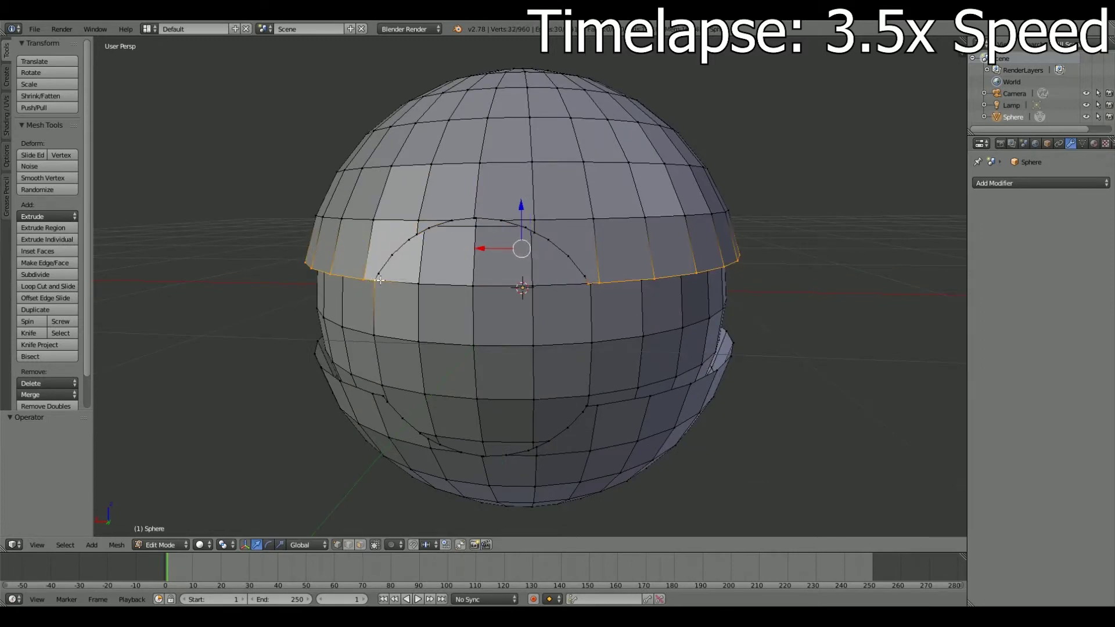
pyautogui.scroll(2, 379, 279)
pyautogui.scroll(-4, 379, 279)
pyautogui.moveTo(379, 279); pyautogui.dragTo(581, 348, button='middle')
pyautogui.press('s')
pyautogui.click(757, 429)
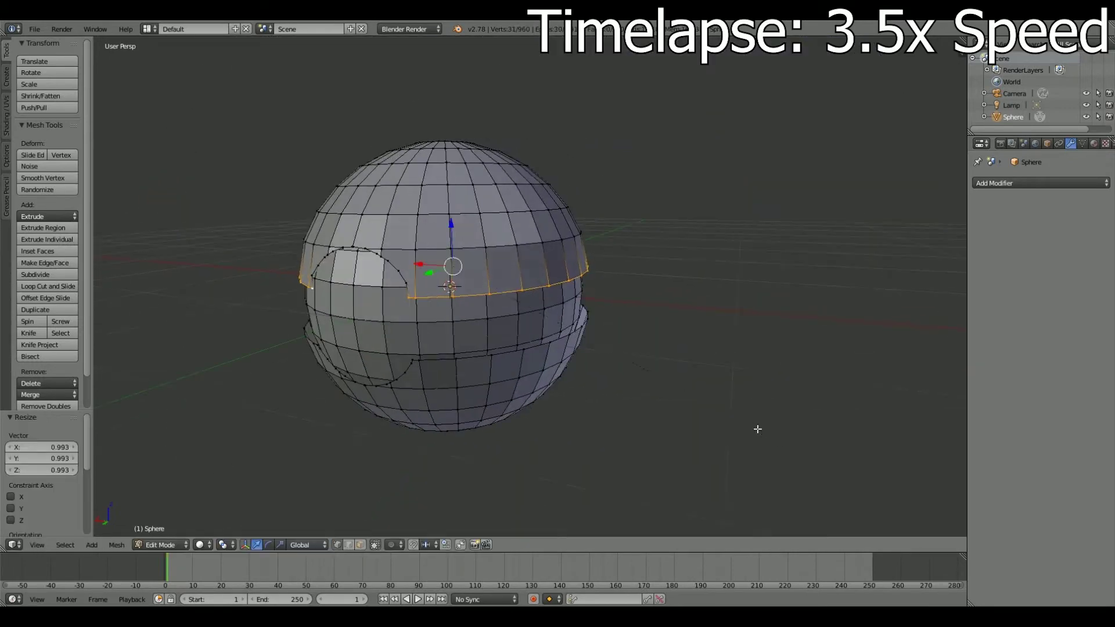
# Return the shells to Object Mode.
pyautogui.scroll(3, 757, 429)
pyautogui.scroll(-1, 580, 349)
pyautogui.scroll(-3, 522, 406)
pyautogui.click(161, 544)
pyautogui.scroll(2, 505, 453)
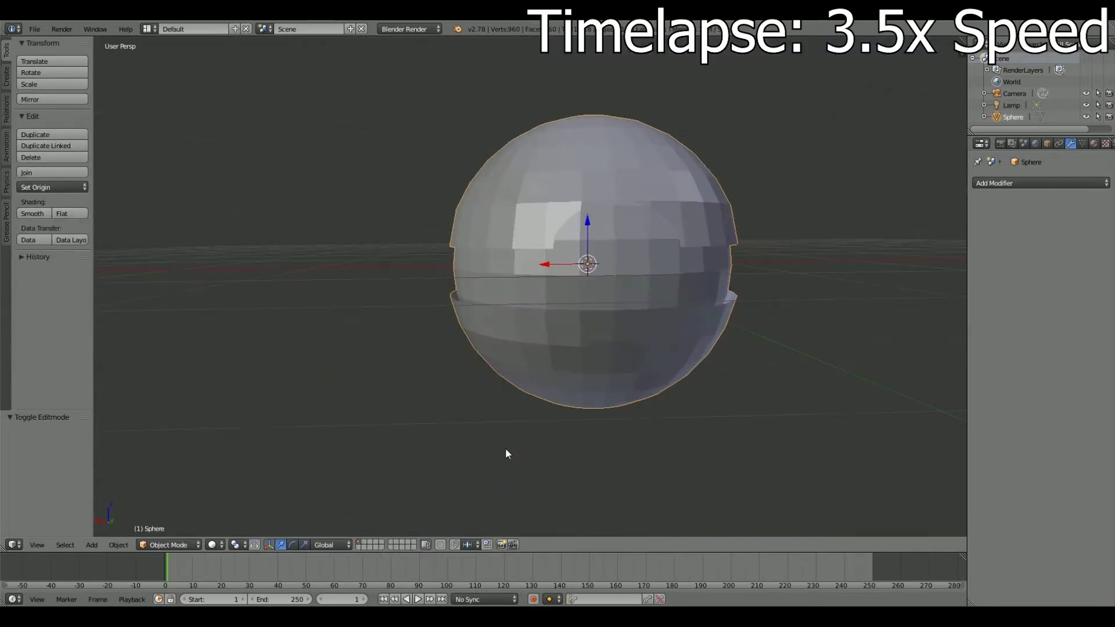
pyautogui.moveTo(506, 450); pyautogui.dragTo(494, 448, button='middle')
pyautogui.click(162, 545)
# Select the ball's upper cap in Edit Mode and duplicate it.
pyautogui.click(175, 521)
pyautogui.hotkey('ctrl', 'l')
pyautogui.press('a')
pyautogui.press('l')
pyautogui.hotkey('shift', 'd')
pyautogui.press('z')
pyautogui.click(603, 376)
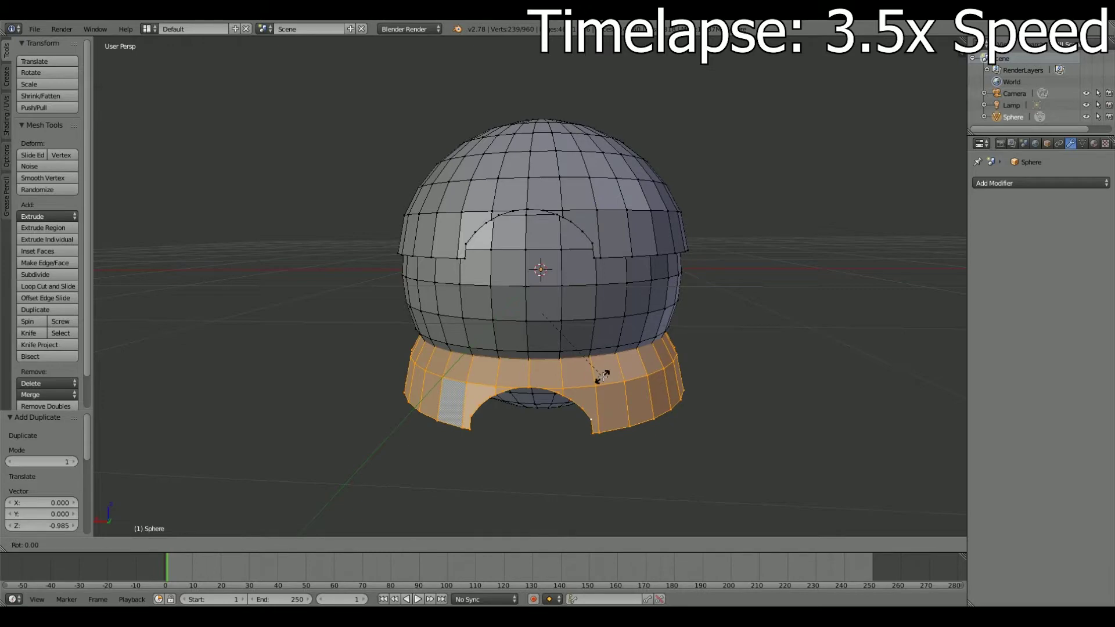
# Rotate the copied cap 90° about Y twice and lower it into a bottom bowl.
pyautogui.press('y')
pyautogui.press('9')
pyautogui.press('0')
pyautogui.press('Return')
pyautogui.press('r')
pyautogui.press('y')
pyautogui.press('9')
pyautogui.press('0')
pyautogui.press('Return')
pyautogui.press('g')
pyautogui.press('z')
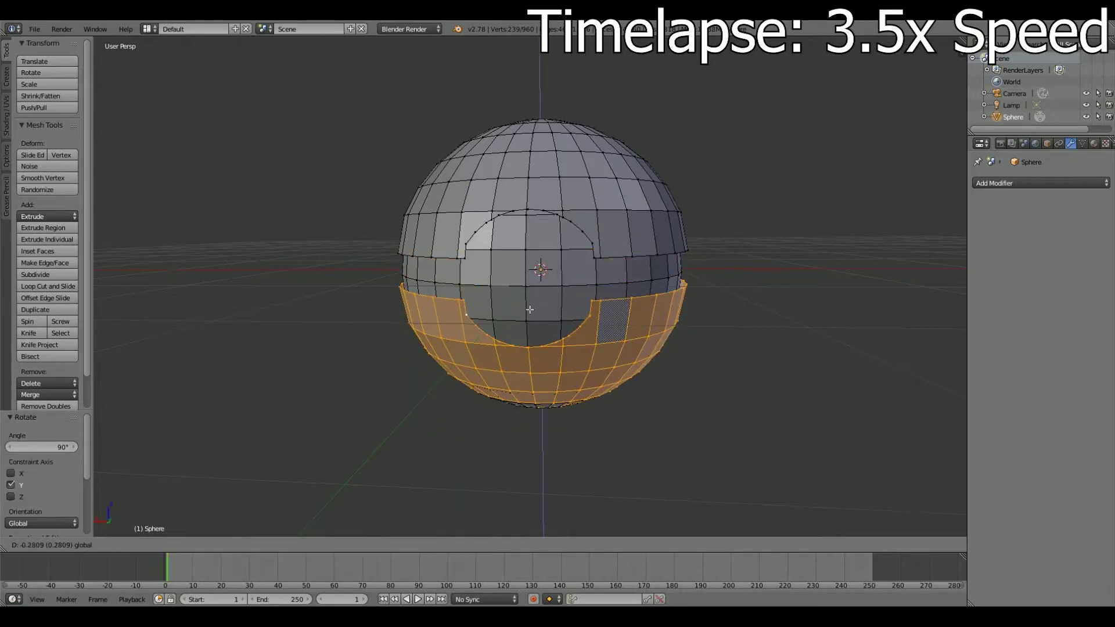
pyautogui.click(529, 309)
# Select the inner band and front disc and create a new material.
pyautogui.moveTo(535, 326); pyautogui.dragTo(637, 335, button='middle')
pyautogui.press('a')
pyautogui.hotkey('ctrl', 'l')
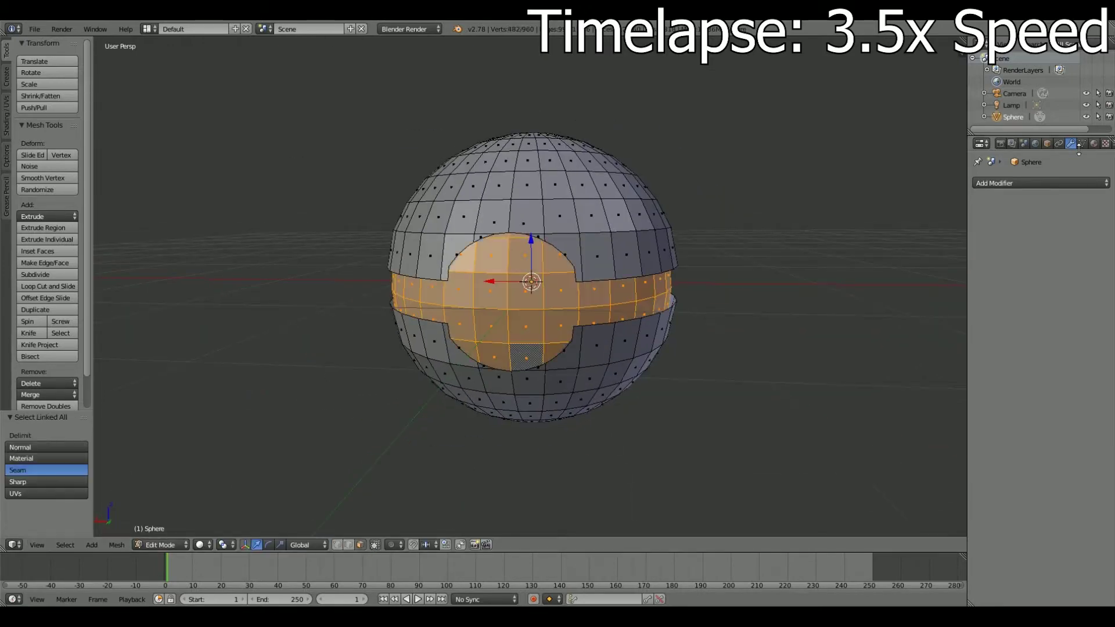
pyautogui.click(1093, 144)
pyautogui.click(1042, 238)
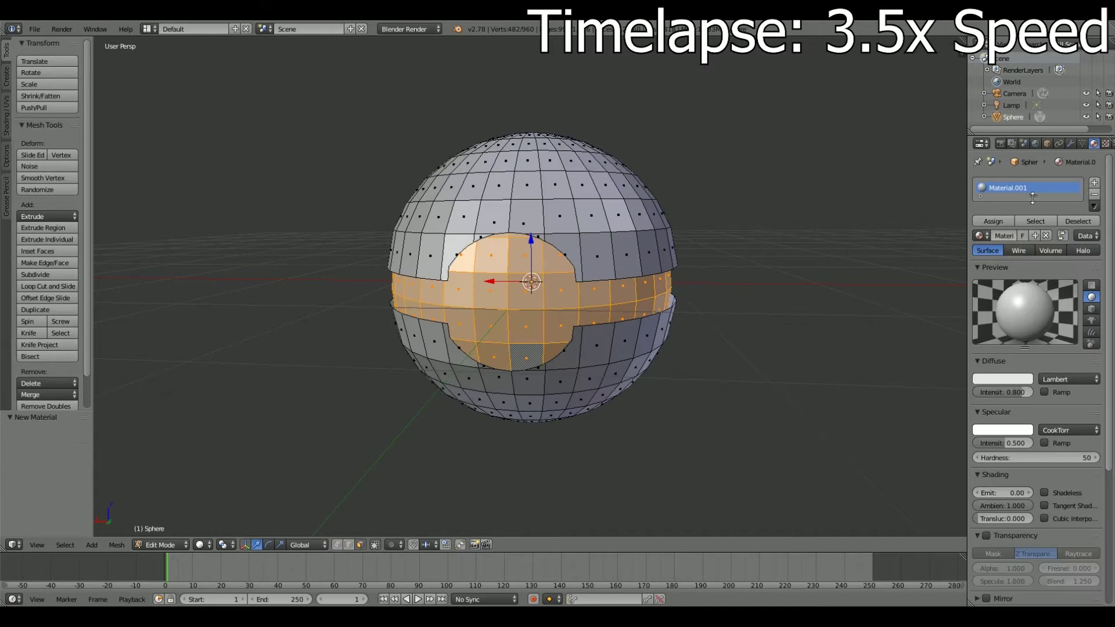
# Add a second material with black 000000 diffuse and assign it to the selected faces.
pyautogui.click(1093, 182)
pyautogui.click(1022, 262)
pyautogui.click(996, 405)
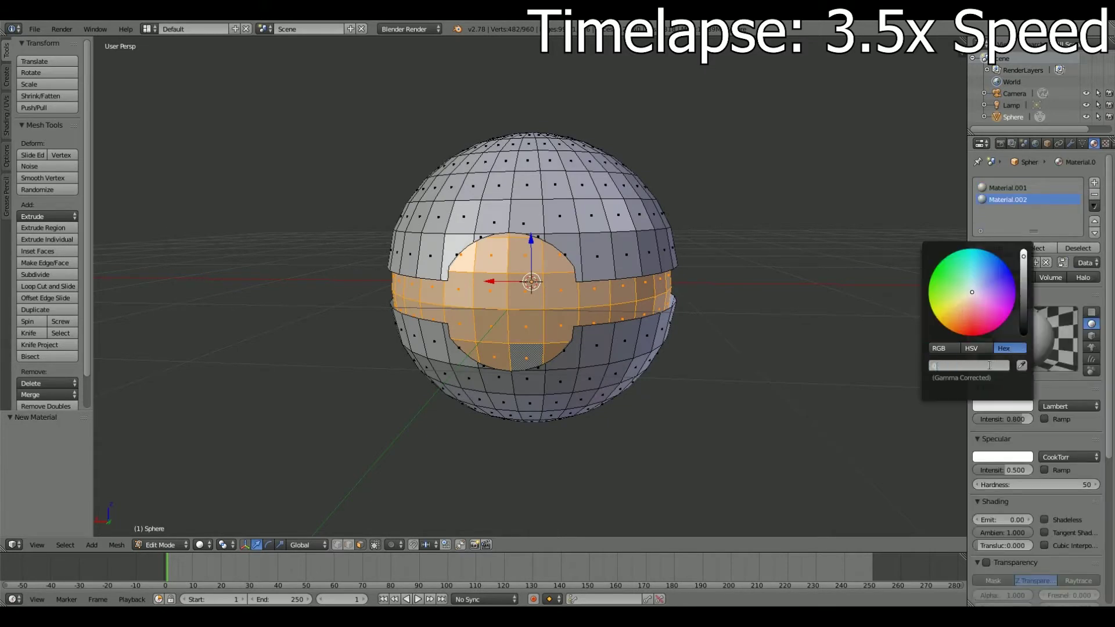
pyautogui.write('000000')
pyautogui.press('Return')
pyautogui.click(993, 248)
# Deselect the faces, return to Object Mode and show the sphere's modifiers.
pyautogui.press('a')
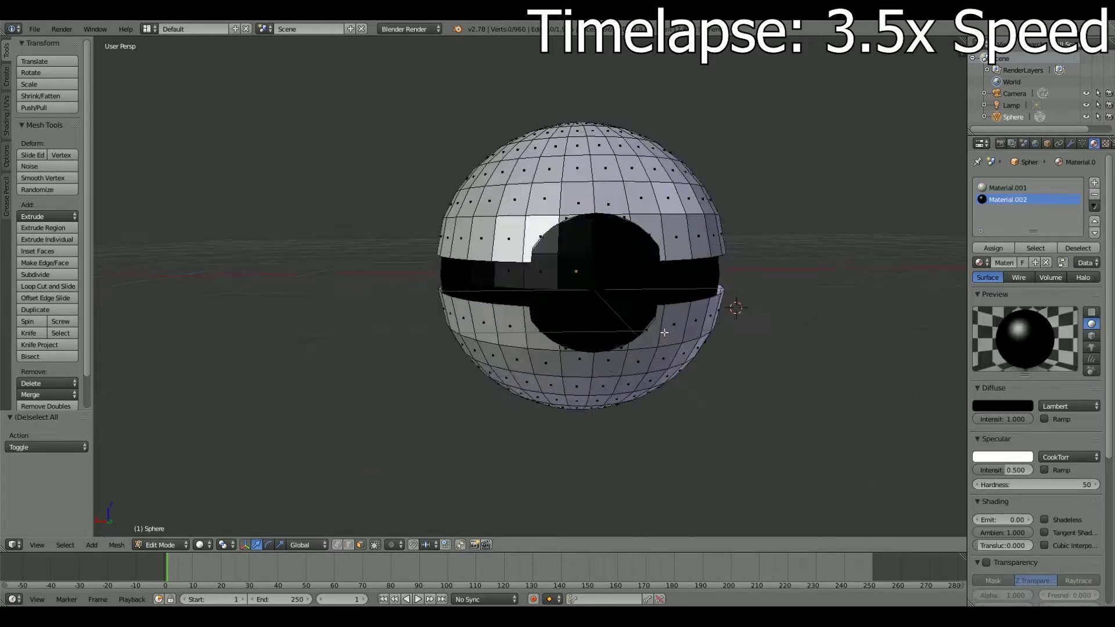
pyautogui.moveTo(665, 332); pyautogui.dragTo(615, 313, button='middle')
pyautogui.press('Tab')
pyautogui.click(1071, 143)
pyautogui.click(1039, 183)
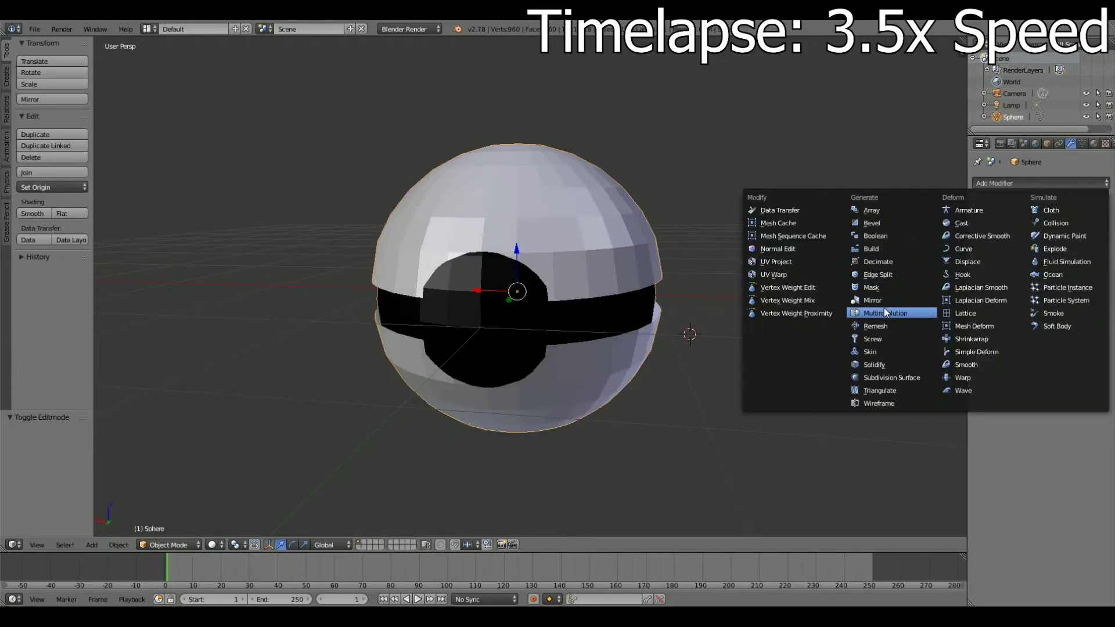
# Add a Multires modifier to the sphere and subdivide it.
pyautogui.click(885, 313)
pyautogui.click(1075, 250)
pyautogui.click(1075, 251)
pyautogui.moveTo(667, 348); pyautogui.dragTo(527, 377, button='middle')
# In Edit Mode, select a face and inspect the sphere's opening.
pyautogui.press('Tab')
pyautogui.scroll(5, 527, 378)
pyautogui.rightClick(537, 393)
pyautogui.scroll(-5, 537, 393)
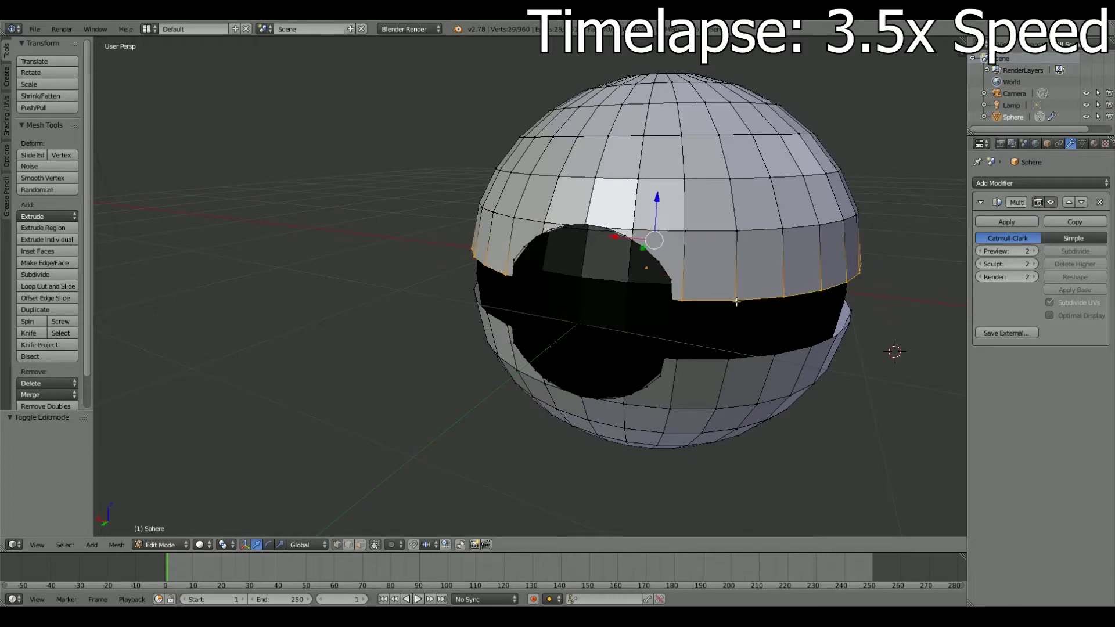
pyautogui.scroll(3, 736, 302)
pyautogui.keyDown('shift'); pyautogui.moveTo(573, 286); pyautogui.dragTo(355, 213, button='middle'); pyautogui.keyUp('shift')
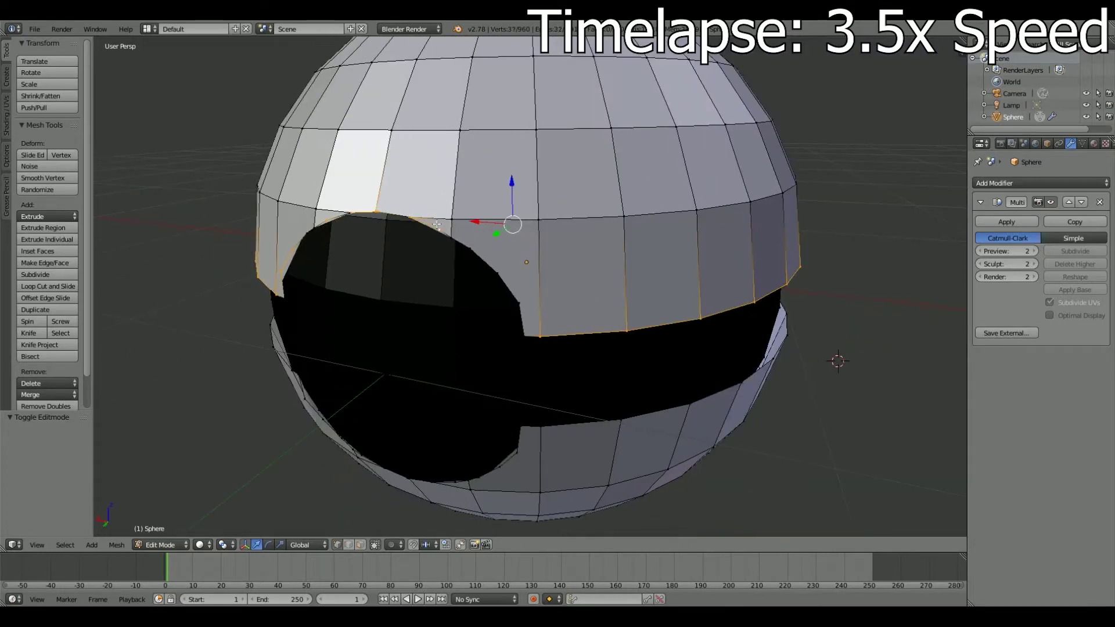
pyautogui.scroll(4, 523, 330)
pyautogui.moveTo(433, 284); pyautogui.dragTo(573, 336, button='middle')
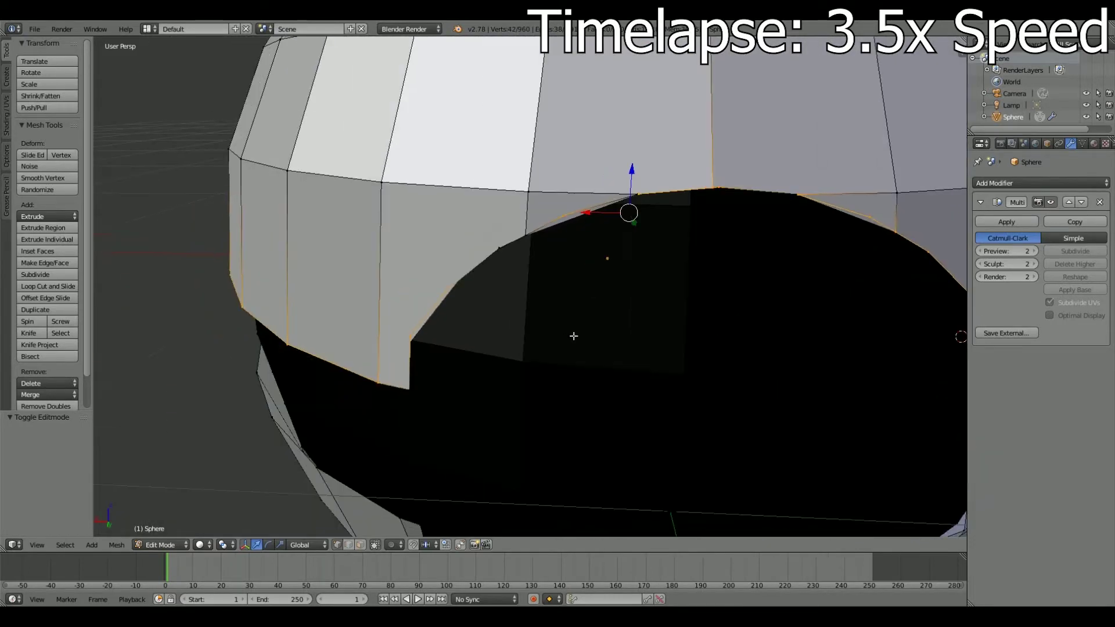
pyautogui.scroll(-3, 522, 234)
pyautogui.scroll(-5, 523, 234)
pyautogui.moveTo(522, 234); pyautogui.dragTo(361, 194, button='middle')
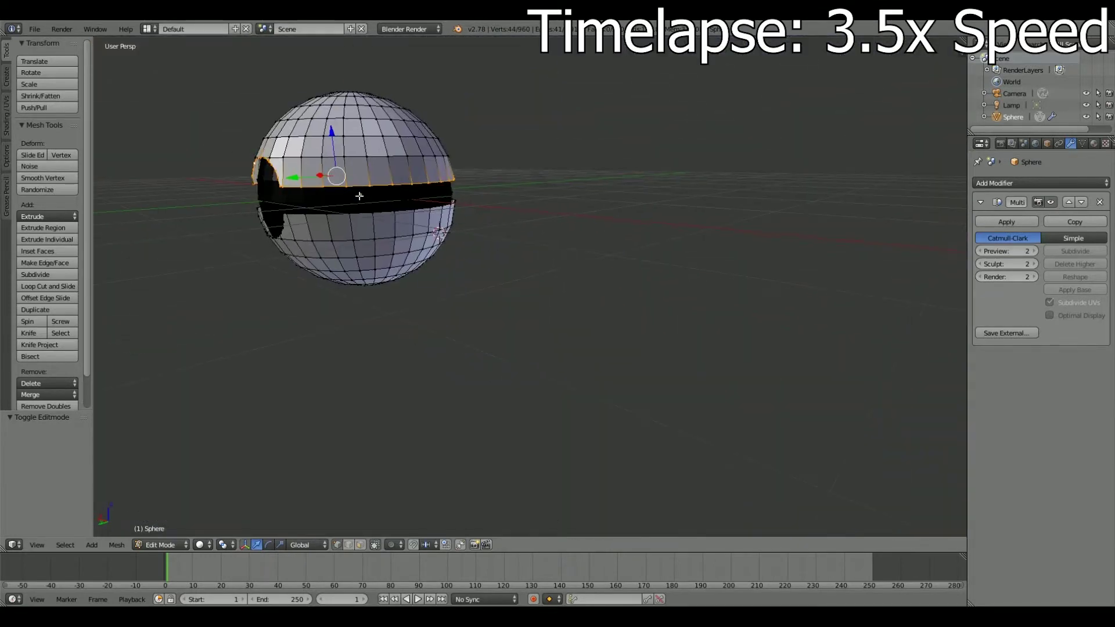
pyautogui.scroll(-2, 433, 318)
# Centre the view on the sphere and select the dome's open rim.
pyautogui.click(37, 544)
pyautogui.moveTo(58, 374)
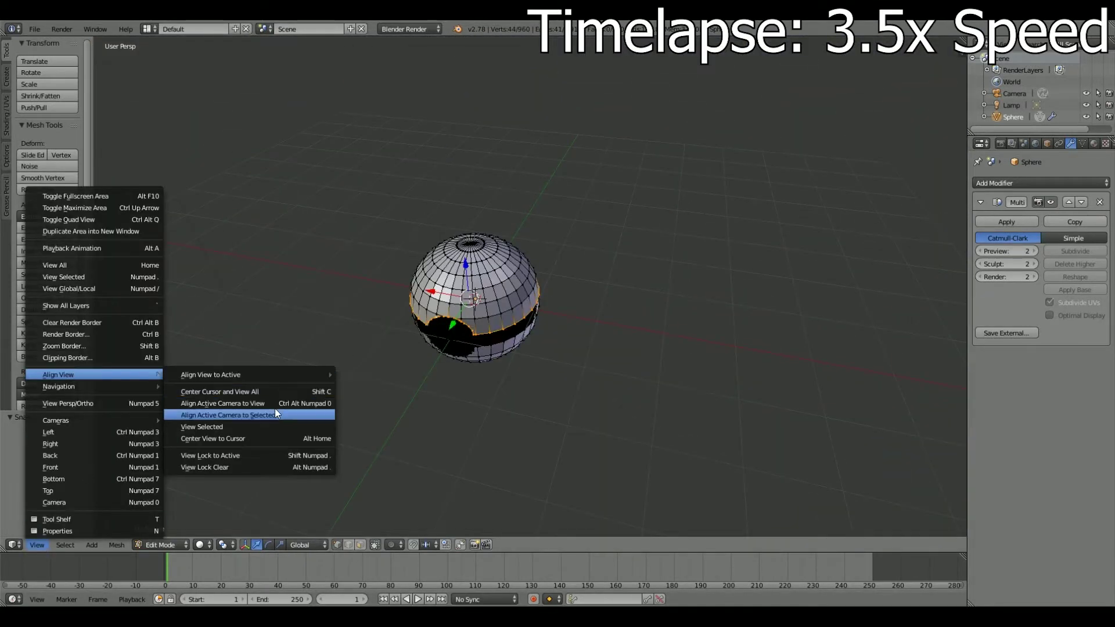
pyautogui.click(278, 439)
pyautogui.moveTo(278, 440)
pyautogui.mouseDown(button='middle')
pyautogui.moveTo(523, 325)
pyautogui.moveTo(444, 290)
pyautogui.mouseUp(button='middle')
pyautogui.scroll(5, 560, 331)
pyautogui.scroll(1, 558, 348)
pyautogui.scroll(-4, 444, 290)
pyautogui.keyDown('shift'); pyautogui.rightClick(646, 294); pyautogui.keyUp('shift')
pyautogui.moveTo(604, 325)
pyautogui.mouseDown(button='middle')
pyautogui.moveTo(562, 379)
pyautogui.moveTo(580, 371)
pyautogui.mouseUp(button='middle')
# Extrude the rim and scale it inward to 0.915 to thicken the shell.
pyautogui.press('e')
pyautogui.press('s')
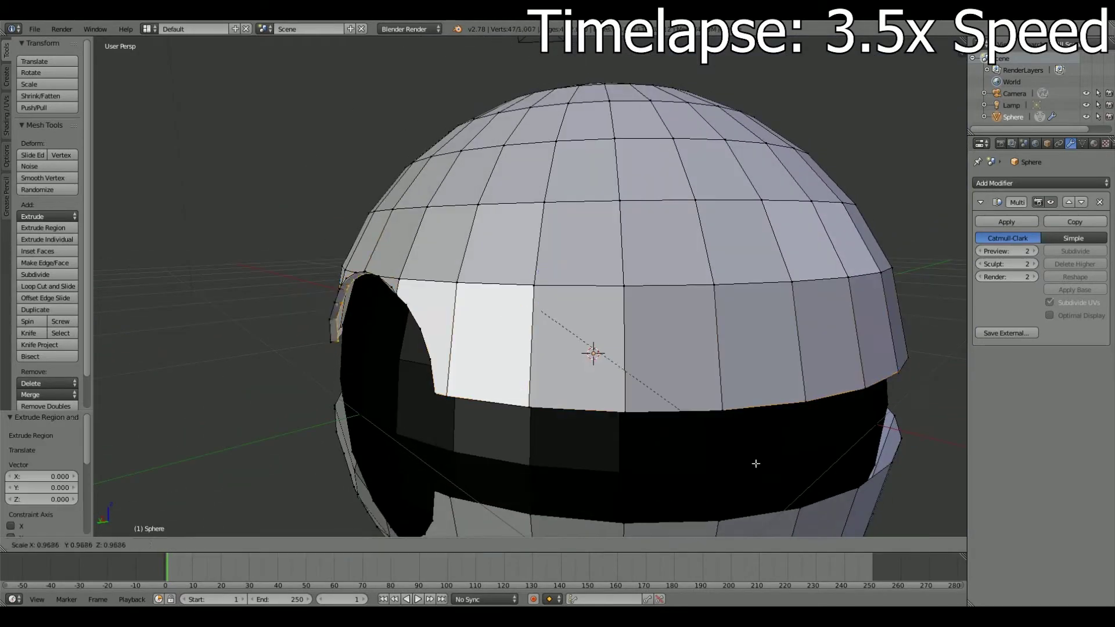
pyautogui.click(584, 419)
pyautogui.scroll(-3, 583, 419)
pyautogui.moveTo(517, 366); pyautogui.dragTo(487, 411, button='middle')
pyautogui.scroll(-2, 486, 410)
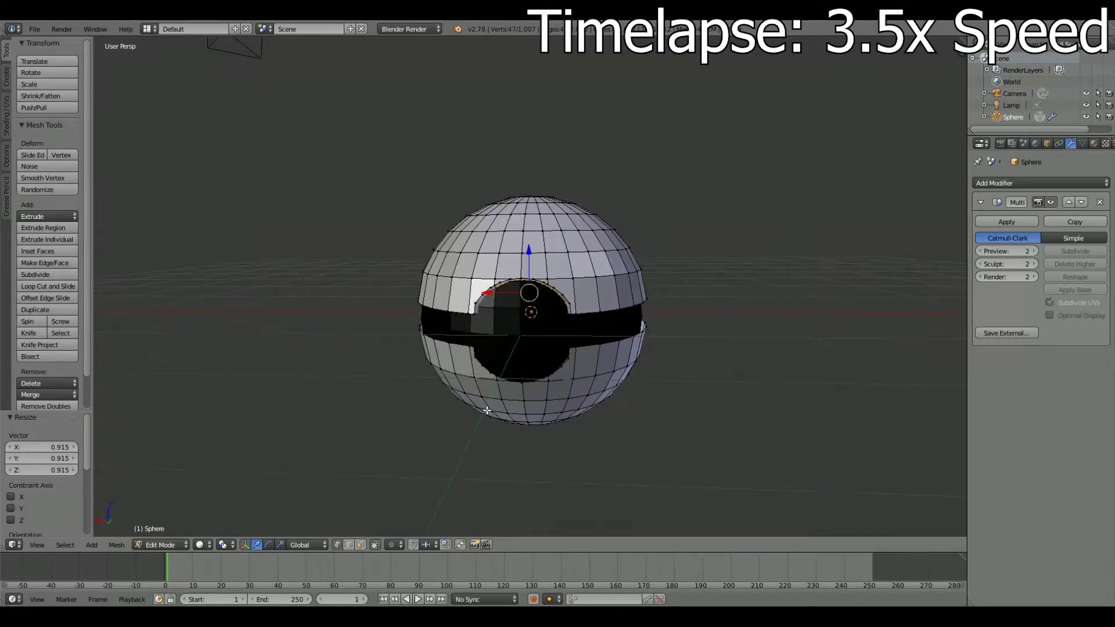
# Remove the lower half and select the whole upper dome.
pyautogui.hotkey('ctrl', 'l')
pyautogui.scroll(3, 522, 325)
pyautogui.press('p')
pyautogui.rightClick(560, 276)
pyautogui.hotkey('ctrl', 'l')
# Duplicate the dome, rotate it 180° about Y and lower it as the bottom half.
pyautogui.hotkey('shift', 'd')
pyautogui.write('ry180')
pyautogui.press('Return')
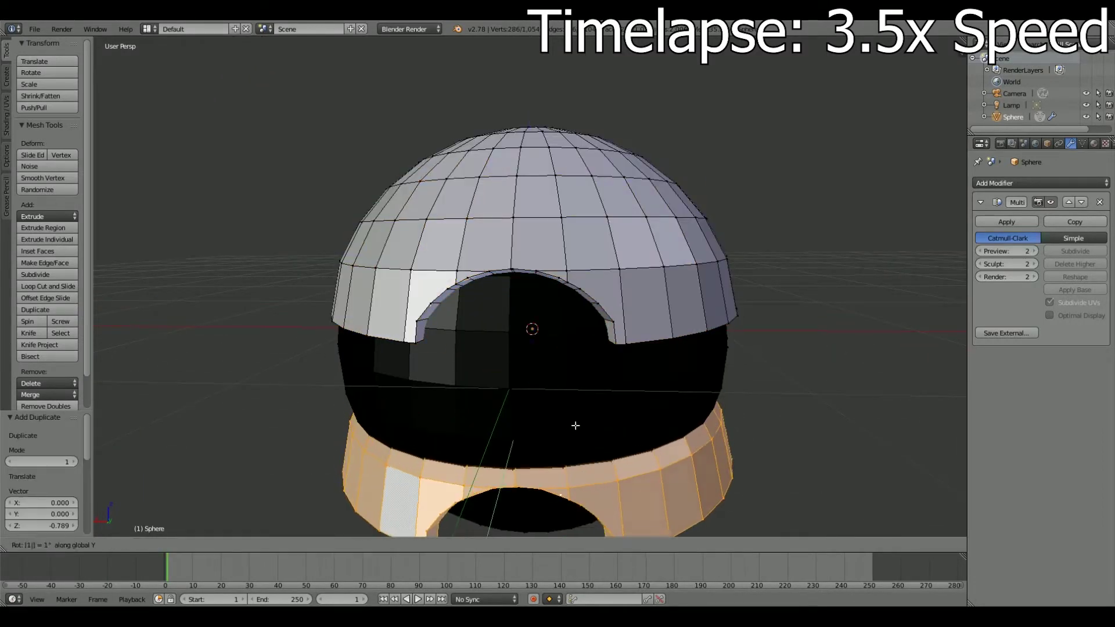
pyautogui.press('g')
pyautogui.press('z')
pyautogui.click(575, 425)
# Leave Edit Mode and orbit to view the smoothed ball.
pyautogui.press('a')
pyautogui.press('a')
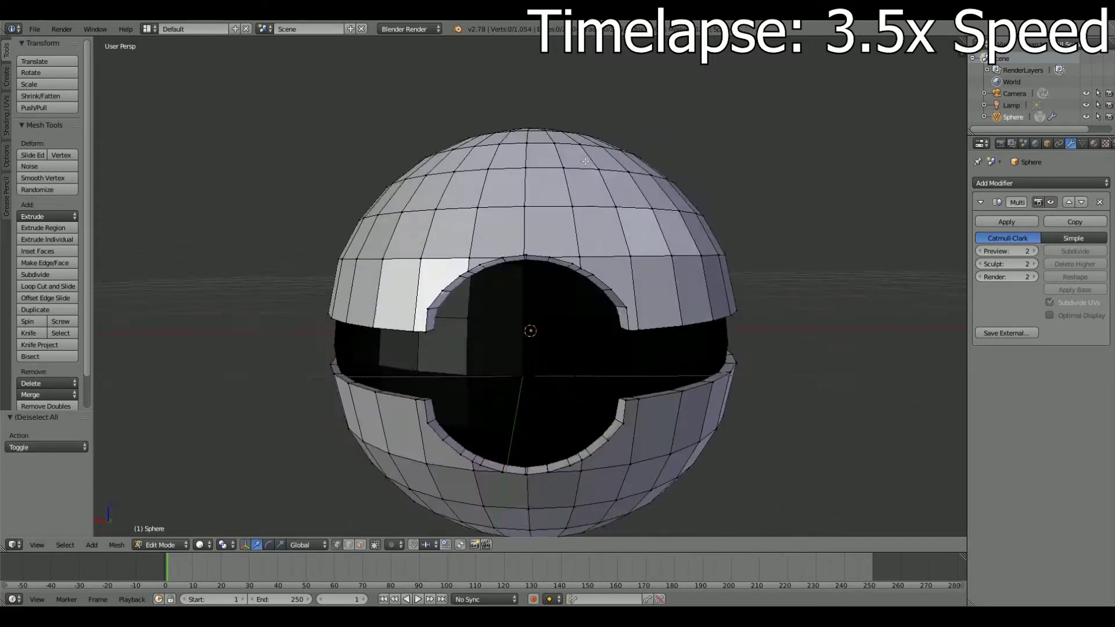
pyautogui.press('Tab')
pyautogui.scroll(-3, 348, 464)
pyautogui.moveTo(587, 375); pyautogui.dragTo(602, 345, button='middle')
pyautogui.scroll(2, 602, 346)
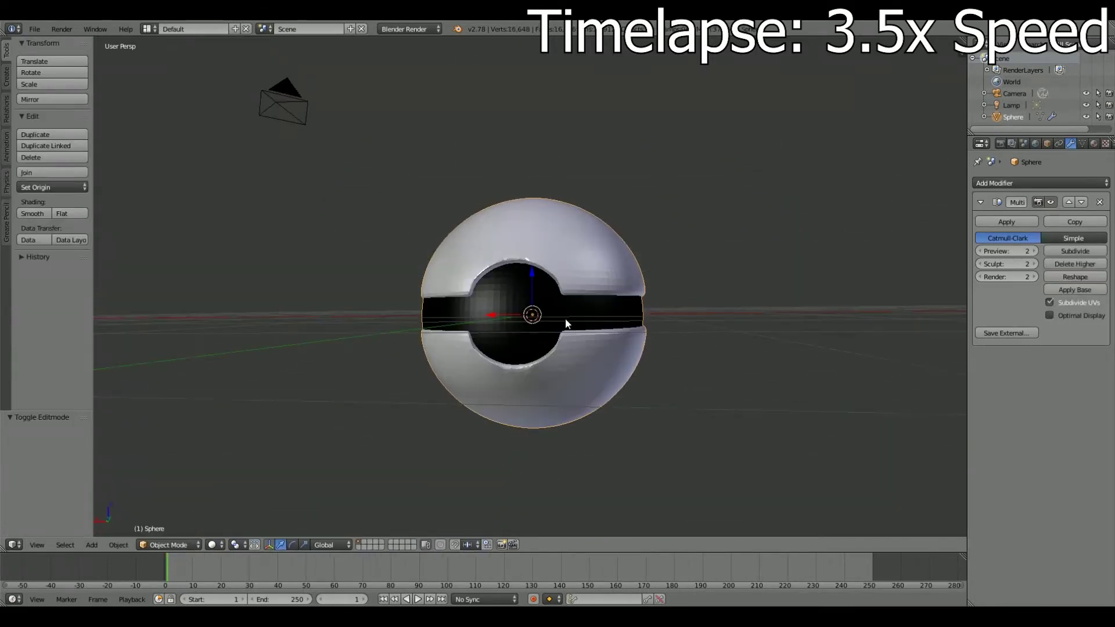
# Select a vertex on the opening's rim and lower it slightly along Z.
pyautogui.press('Tab')
pyautogui.moveTo(181, 517)
pyautogui.mouseDown(button='middle')
pyautogui.moveTo(406, 348)
pyautogui.moveTo(505, 325)
pyautogui.mouseUp(button='middle')
pyautogui.rightClick(505, 326)
pyautogui.scroll(5, 501, 328)
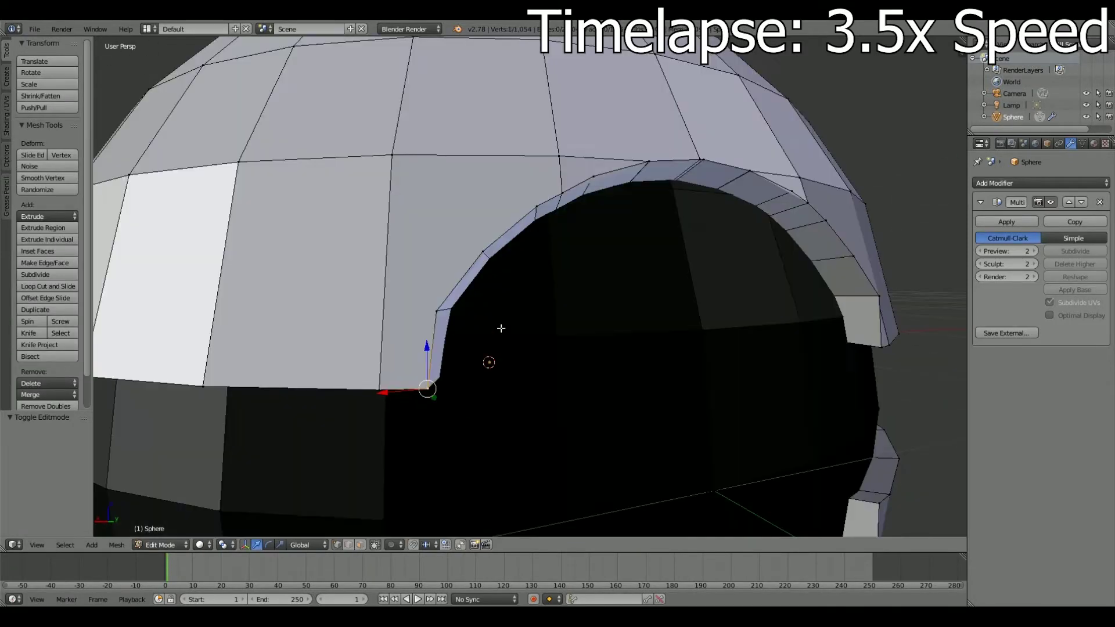
pyautogui.scroll(-5, 377, 391)
pyautogui.moveTo(609, 356)
pyautogui.mouseDown(button='middle')
pyautogui.moveTo(659, 353)
pyautogui.moveTo(528, 343)
pyautogui.mouseUp(button='middle')
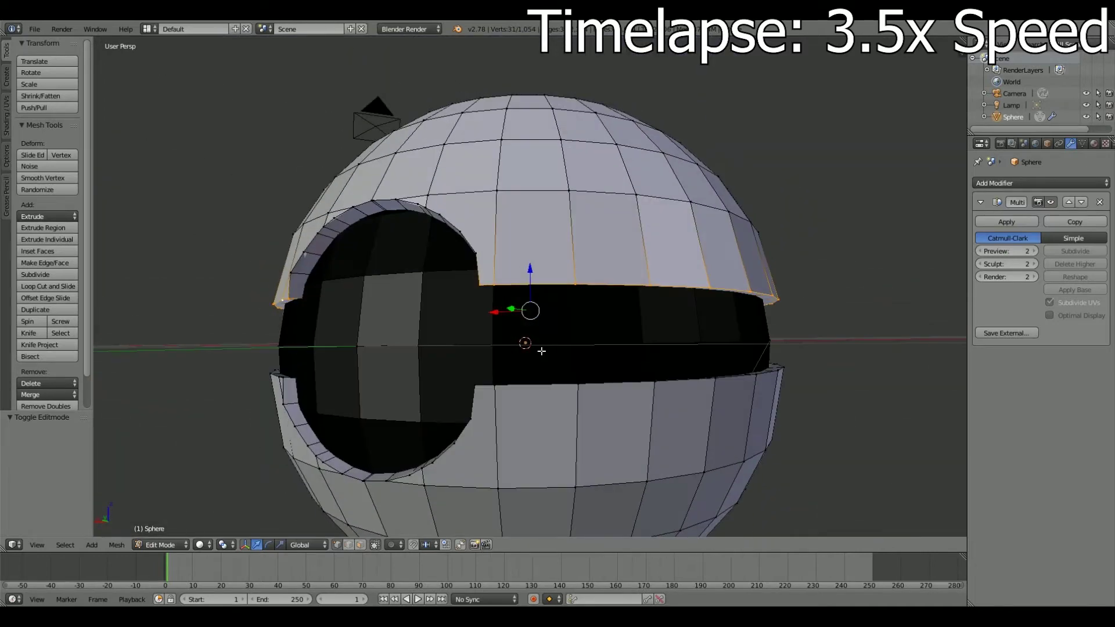
pyautogui.press('g')
pyautogui.press('z')
pyautogui.click(527, 359)
# Nudge the rim selection down along Z again for a slight drop.
pyautogui.scroll(6, 488, 377)
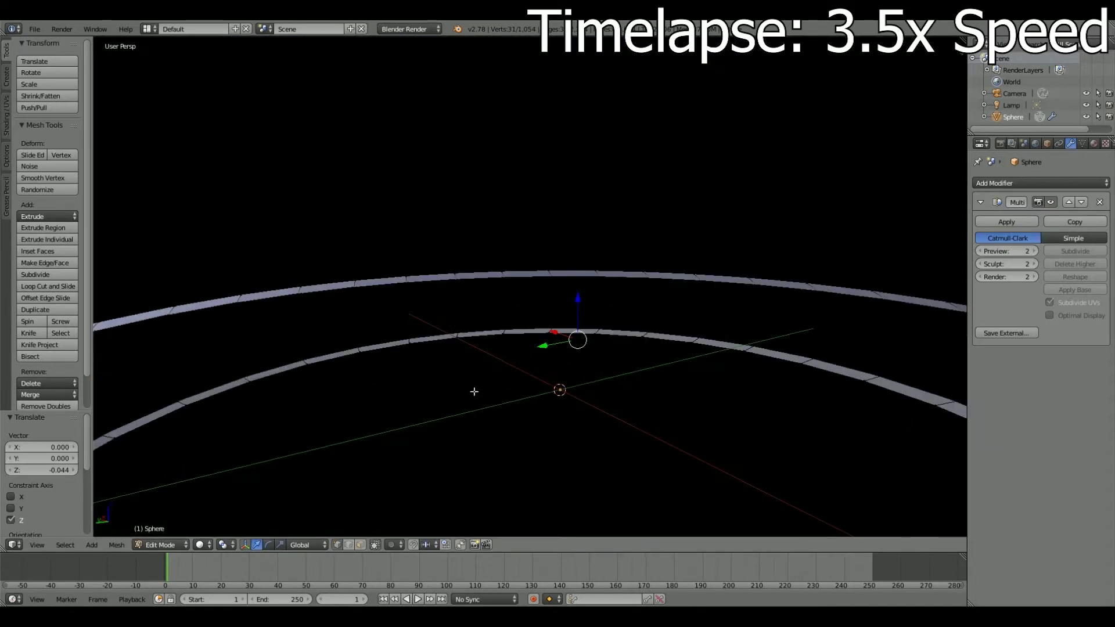
pyautogui.scroll(-6, 297, 287)
pyautogui.press('g')
pyautogui.press('z')
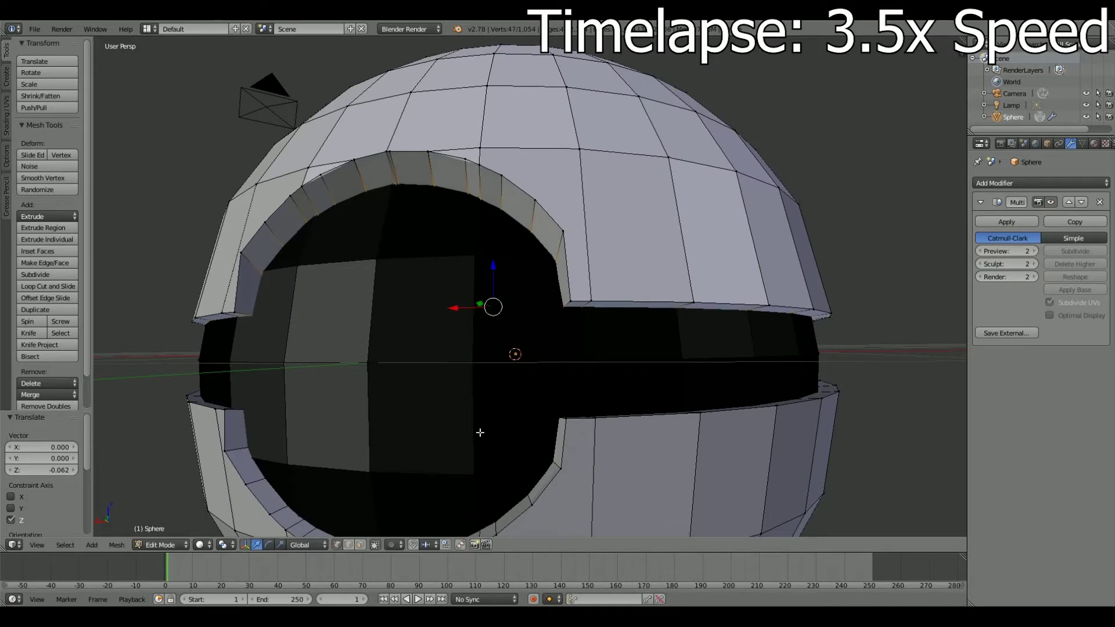
pyautogui.scroll(-6, 479, 432)
pyautogui.scroll(6, 504, 366)
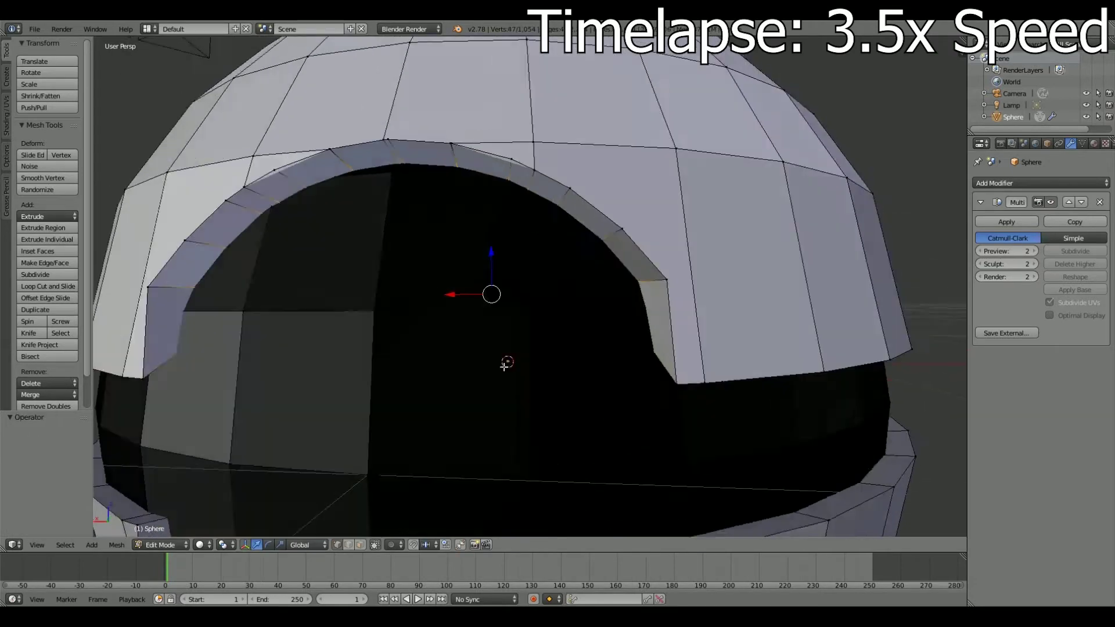
pyautogui.press('g')
pyautogui.press('z')
pyautogui.click(523, 297)
pyautogui.scroll(-5, 522, 302)
pyautogui.scroll(6, 273, 355)
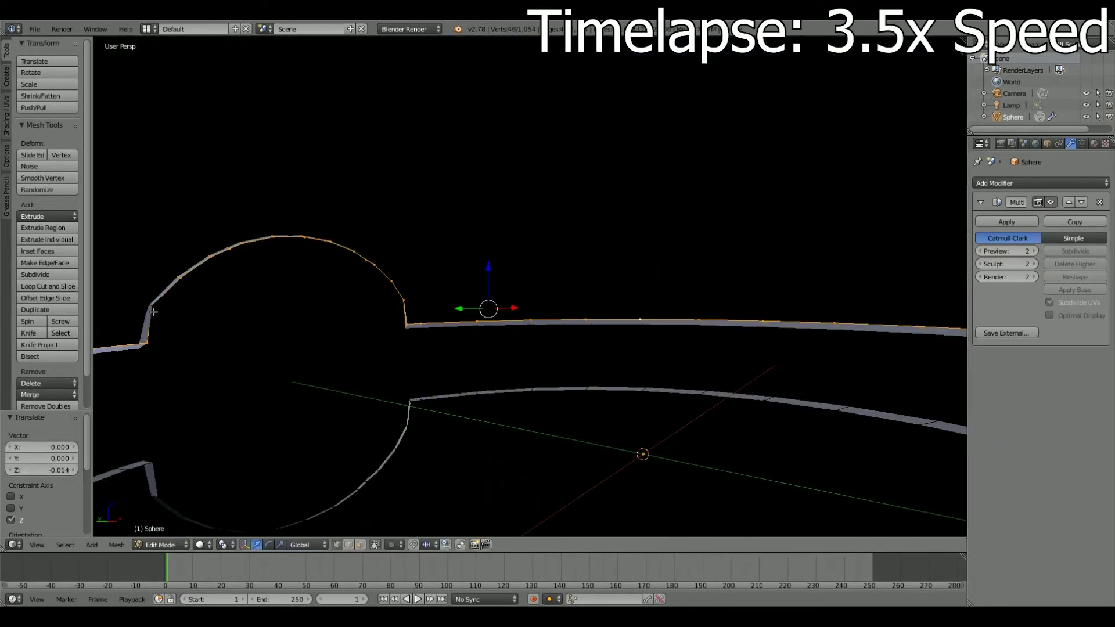
pyautogui.scroll(-5, 583, 366)
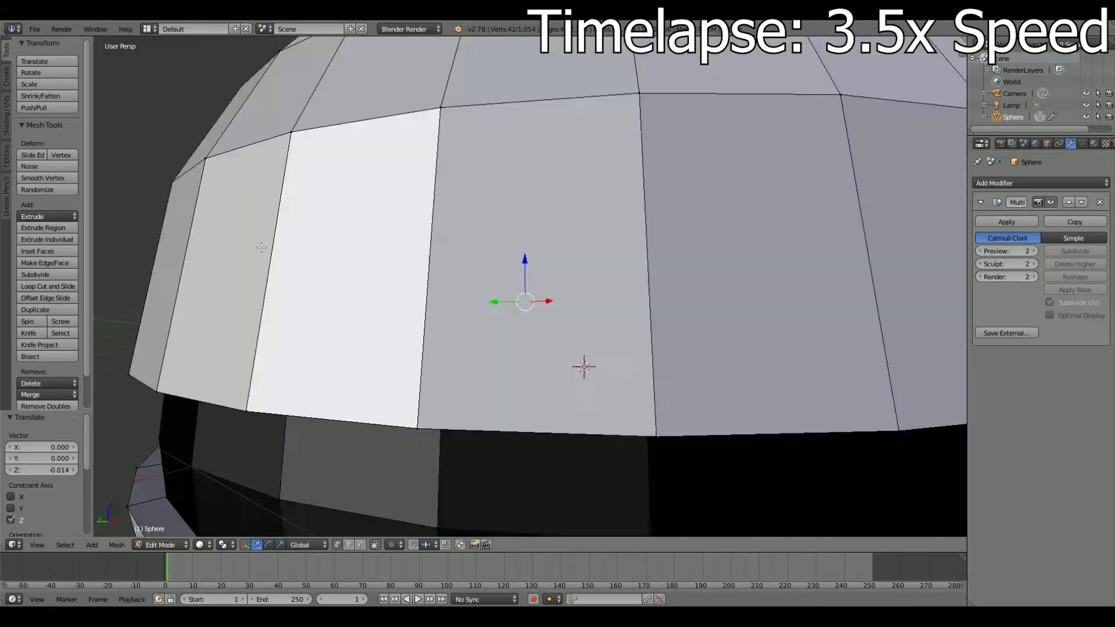
pyautogui.scroll(5, 582, 366)
# Select a path of rim vertices and move them along Z.
pyautogui.rightClick(550, 432)
pyautogui.keyDown('ctrl'); pyautogui.rightClick(719, 412); pyautogui.keyUp('ctrl')
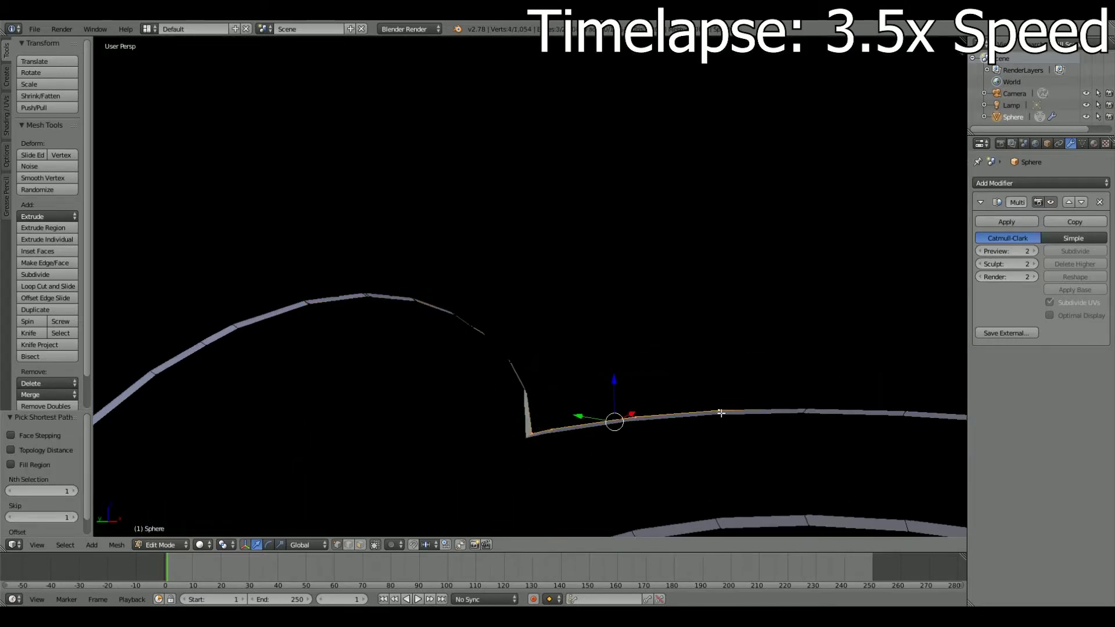
pyautogui.scroll(3, 685, 379)
pyautogui.scroll(5, 730, 380)
pyautogui.scroll(-5, 730, 380)
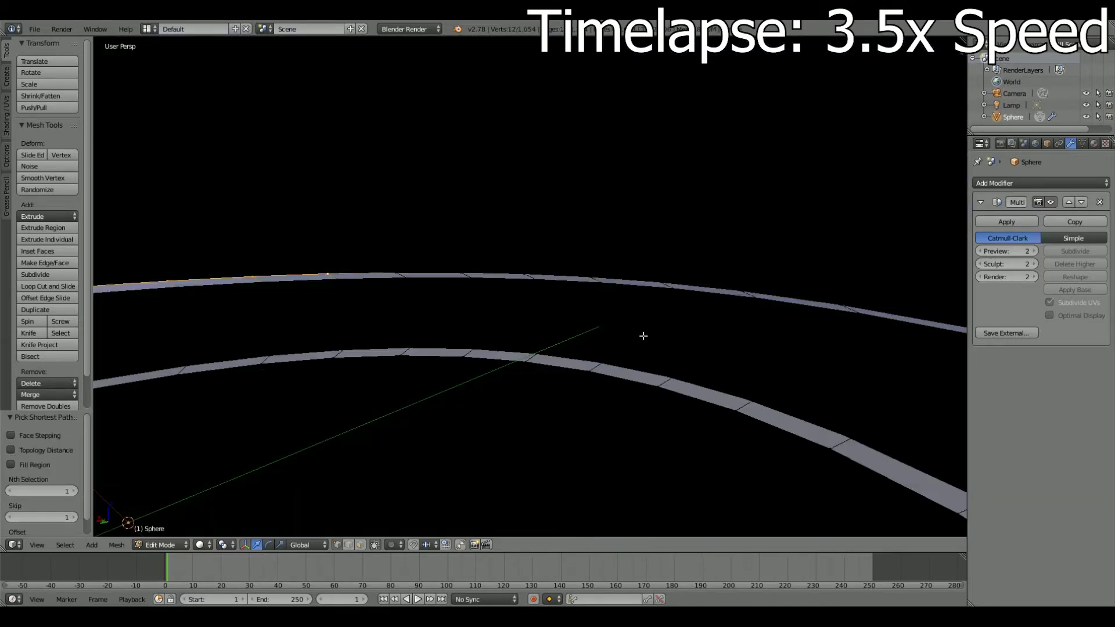
pyautogui.keyDown('ctrl'); pyautogui.rightClick(642, 336); pyautogui.keyUp('ctrl')
pyautogui.scroll(5, 642, 340)
pyautogui.scroll(-5, 642, 341)
pyautogui.scroll(5, 588, 286)
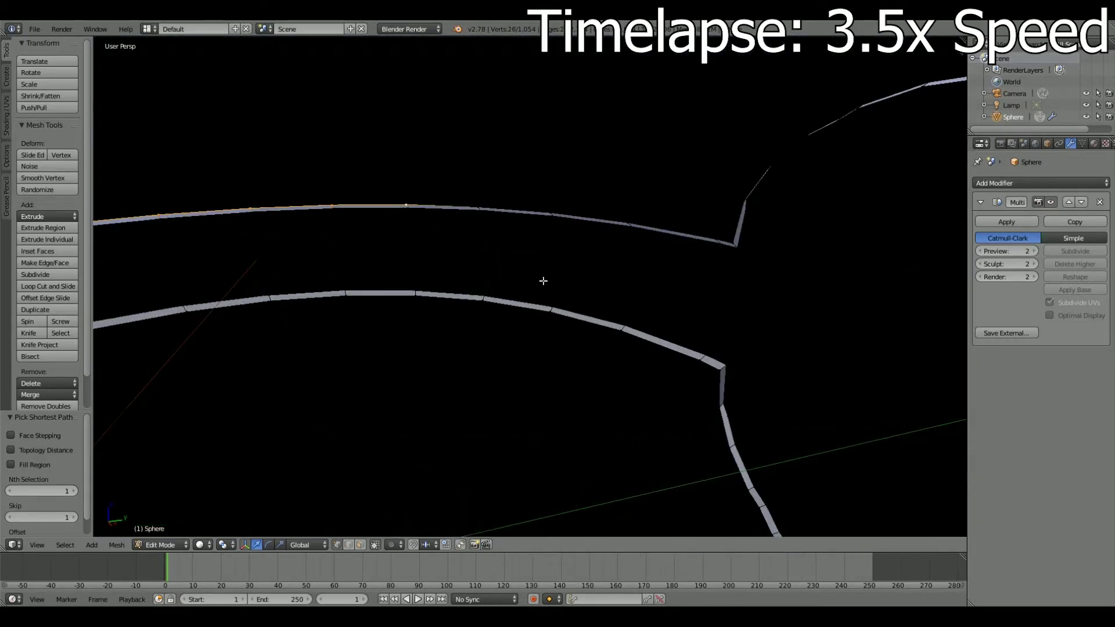
pyautogui.scroll(-5, 538, 278)
pyautogui.scroll(-5, 487, 262)
pyautogui.keyDown('ctrl'); pyautogui.rightClick(569, 322); pyautogui.keyUp('ctrl')
pyautogui.press('g')
pyautogui.press('z')
pyautogui.click(568, 322)
# Duplicate the upper shell and move the copy down along Z.
pyautogui.moveTo(569, 322)
pyautogui.mouseDown(button='middle')
pyautogui.moveTo(577, 398)
pyautogui.moveTo(443, 282)
pyautogui.mouseUp(button='middle')
pyautogui.hotkey('ctrl', 'l')
pyautogui.hotkey('shift', 'd')
pyautogui.press('z')
pyautogui.click(497, 207)
# Move the lower dome copy along Z, flip it, and place it under the band.
pyautogui.keyDown('shift'); pyautogui.moveTo(435, 445); pyautogui.dragTo(522, 286, button='middle'); pyautogui.keyUp('shift')
pyautogui.press('l')
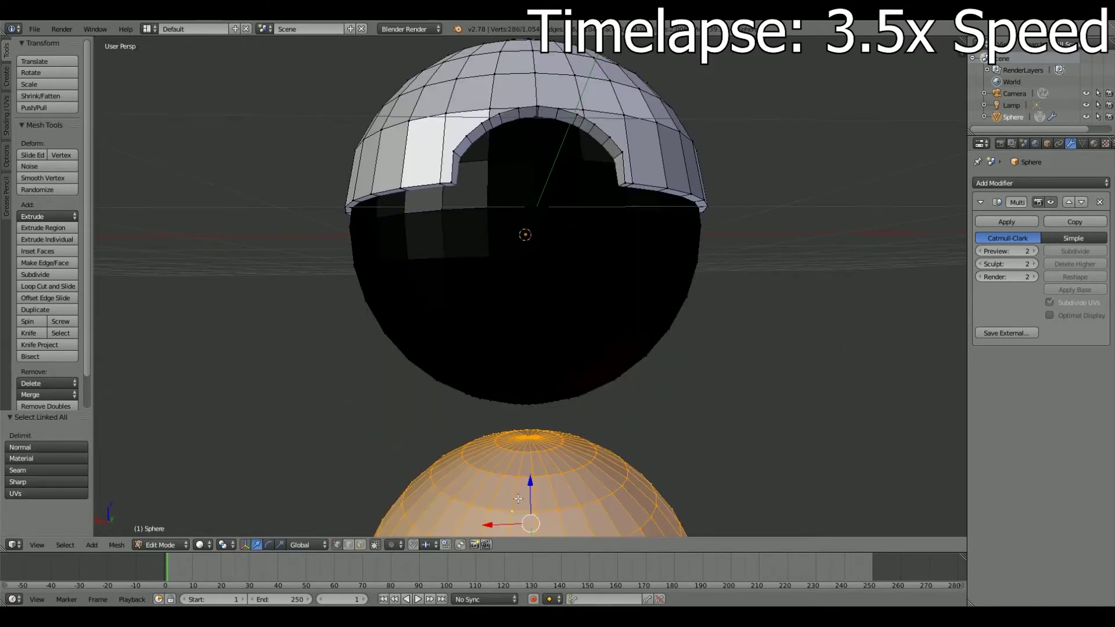
pyautogui.press('g')
pyautogui.press('z')
pyautogui.click(534, 339)
pyautogui.press('8')
pyautogui.press('0')
pyautogui.press('Return')
pyautogui.press('g')
pyautogui.press('z')
pyautogui.click(530, 403)
pyautogui.moveTo(530, 403)
pyautogui.mouseDown(button='middle')
pyautogui.moveTo(566, 398)
pyautogui.moveTo(548, 384)
pyautogui.mouseUp(button='middle')
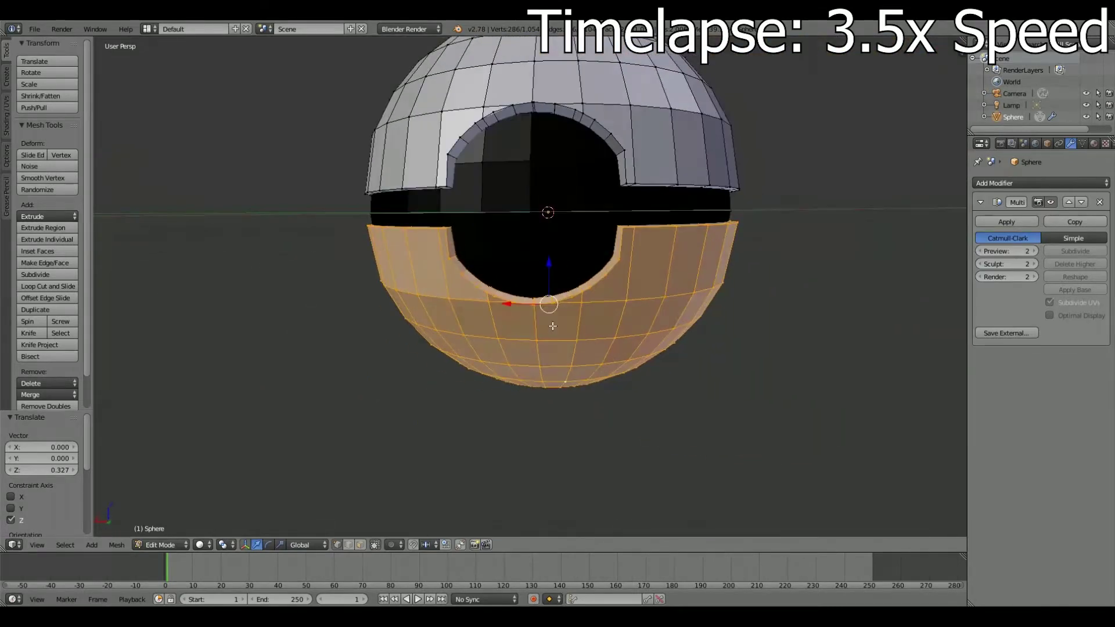
# Nudge the arch rim vertices slightly along the vertical Z axis.
pyautogui.press('Tab')
pyautogui.press('Tab')
pyautogui.scroll(8, 528, 316)
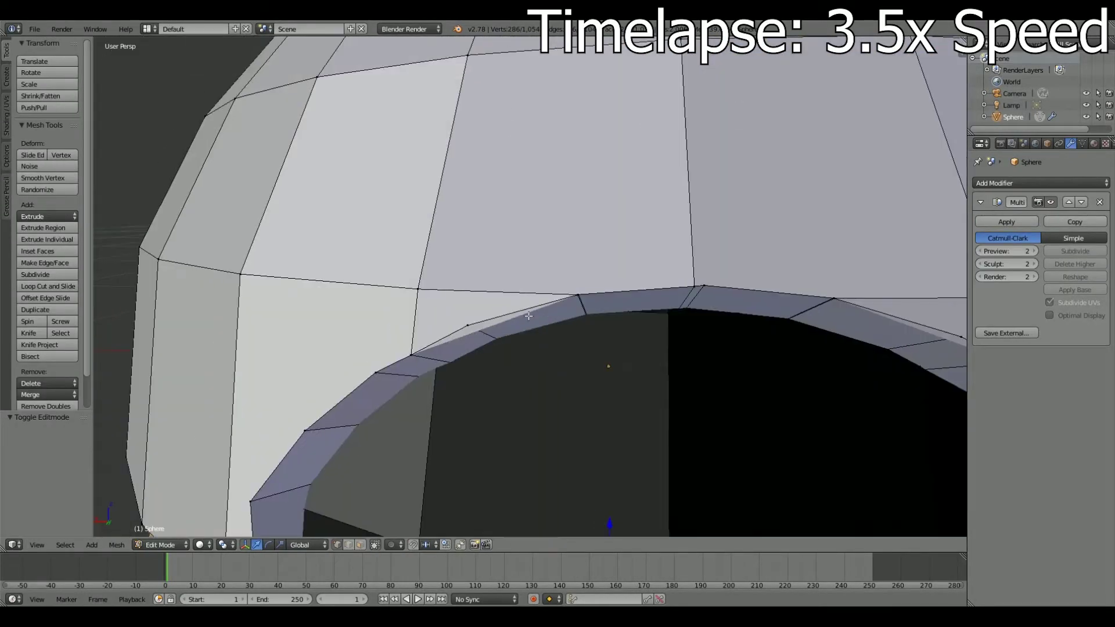
pyautogui.click(474, 353)
pyautogui.moveTo(474, 353); pyautogui.dragTo(381, 351, button='middle')
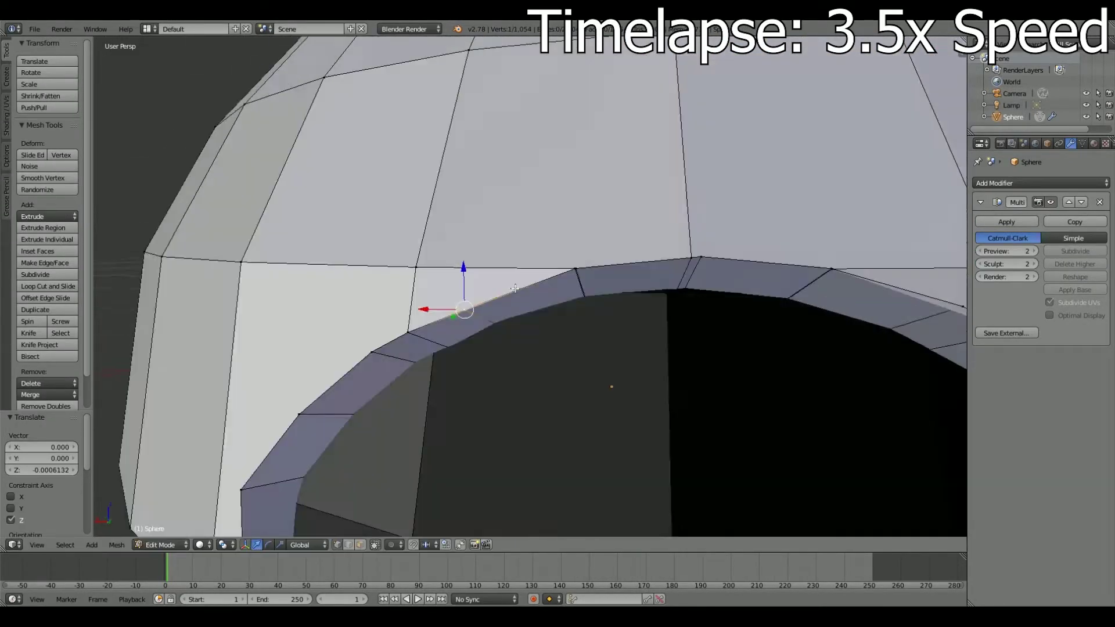
pyautogui.press('g')
pyautogui.press('x')
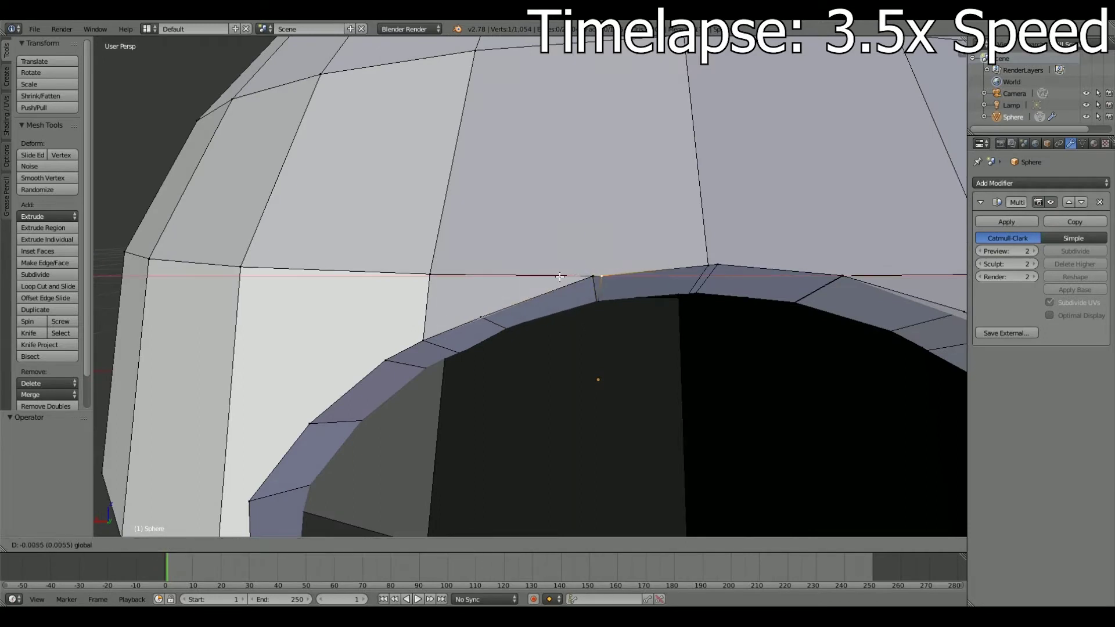
pyautogui.press('z')
pyautogui.click(560, 276)
# Shift the arch edge's rim vertices slightly along the X axis.
pyautogui.moveTo(559, 277)
pyautogui.mouseDown(button='middle')
pyautogui.moveTo(615, 272)
pyautogui.moveTo(446, 224)
pyautogui.mouseUp(button='middle')
pyautogui.scroll(-3, 447, 224)
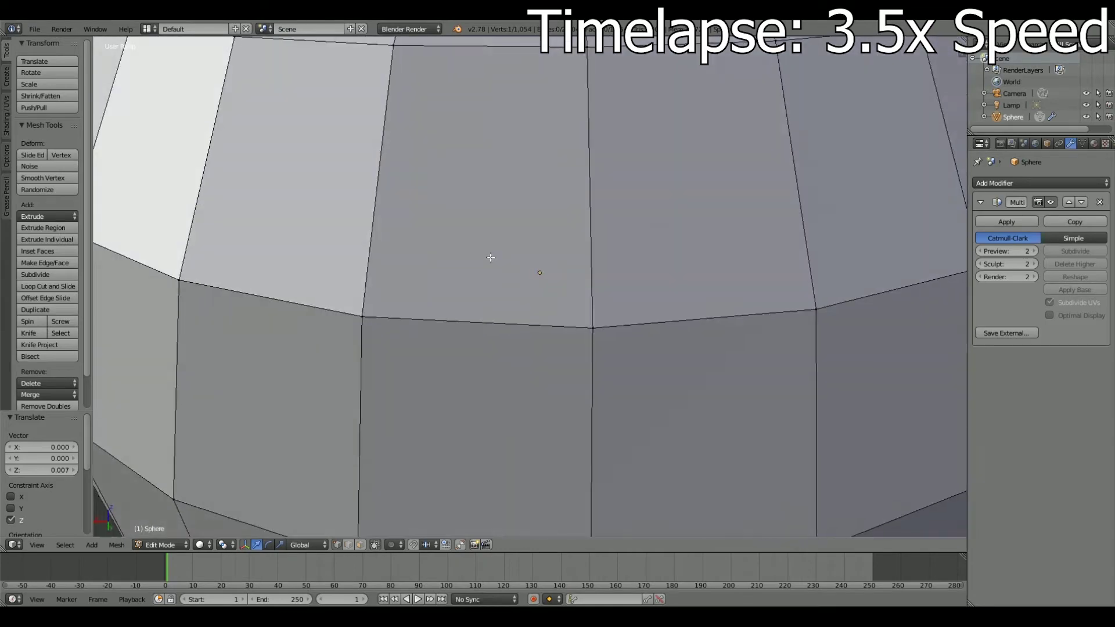
pyautogui.scroll(-4, 490, 256)
pyautogui.moveTo(495, 291)
pyautogui.mouseDown(button='middle')
pyautogui.moveTo(523, 359)
pyautogui.moveTo(539, 170)
pyautogui.moveTo(502, 237)
pyautogui.mouseUp(button='middle')
pyautogui.scroll(5, 540, 169)
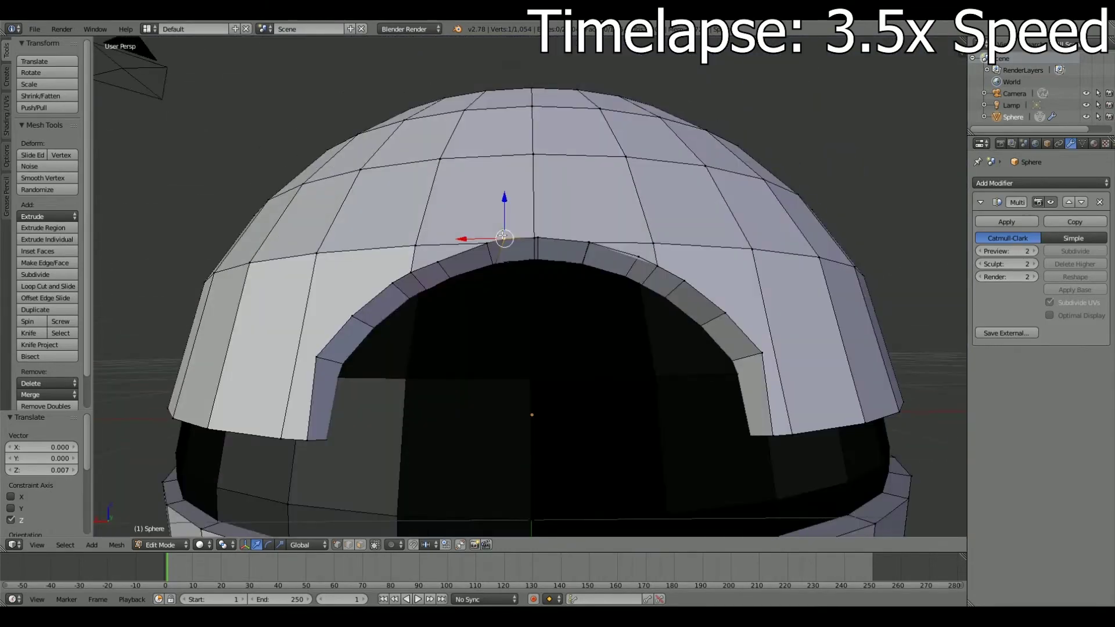
pyautogui.scroll(5, 497, 262)
pyautogui.moveTo(331, 288); pyautogui.dragTo(524, 398, button='middle')
pyautogui.press('g')
pyautogui.press('x')
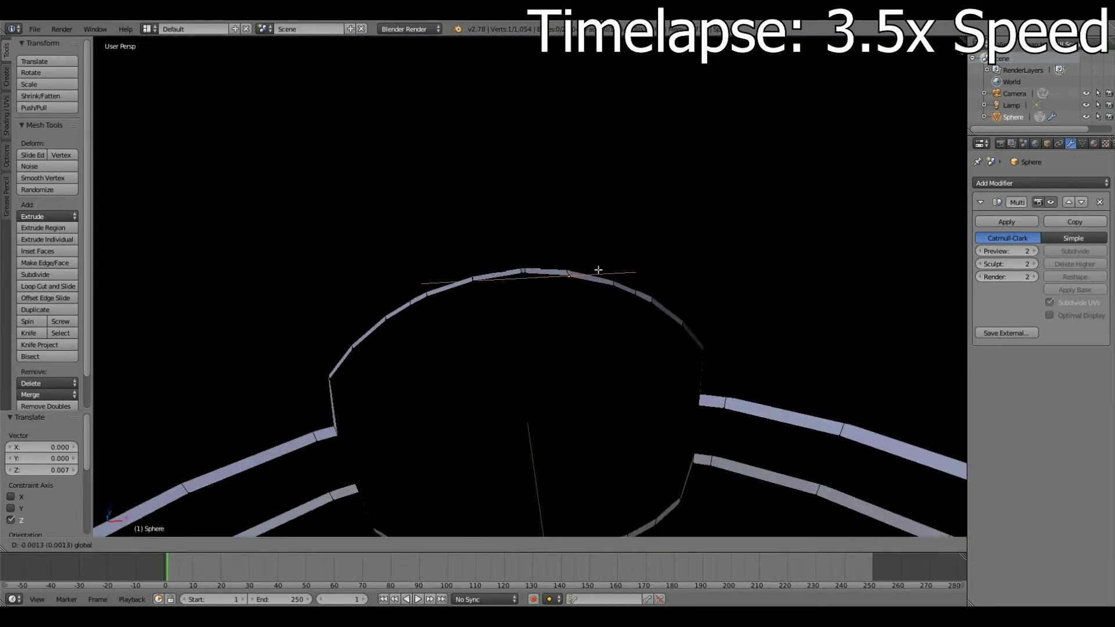
pyautogui.press('g')
pyautogui.press('x')
pyautogui.scroll(-5, 572, 306)
pyautogui.click(530, 319)
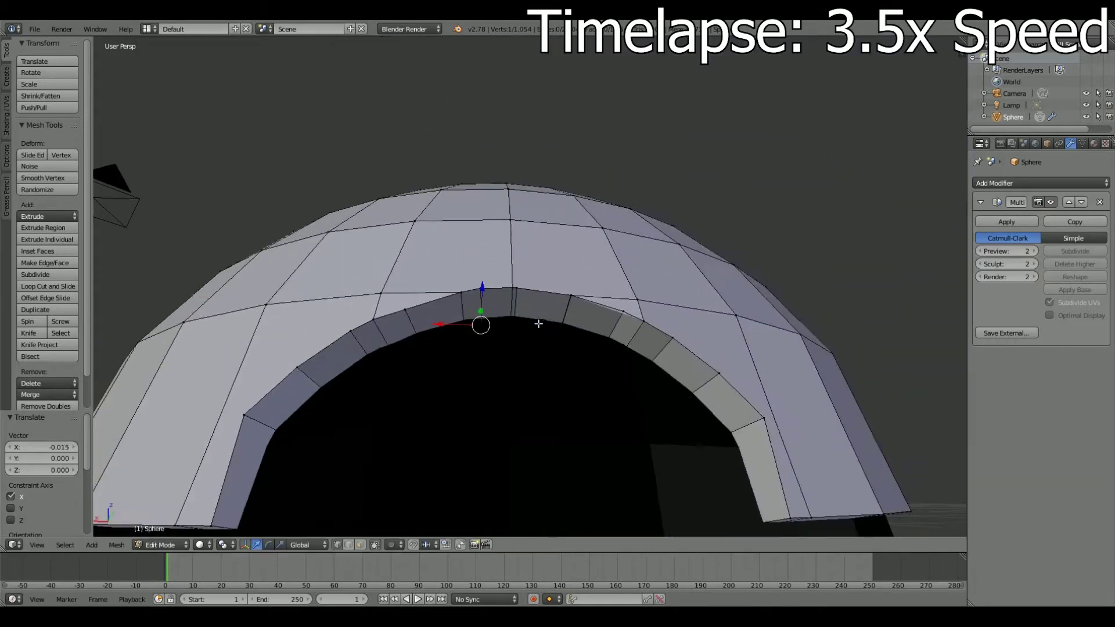
pyautogui.scroll(5, 552, 231)
pyautogui.click(493, 259)
# Nudge another rim vertex along X, then select the entire lower ring piece.
pyautogui.moveTo(494, 259)
pyautogui.mouseDown(button='middle')
pyautogui.moveTo(406, 243)
pyautogui.moveTo(529, 318)
pyautogui.mouseUp(button='middle')
pyautogui.press('g')
pyautogui.press('x')
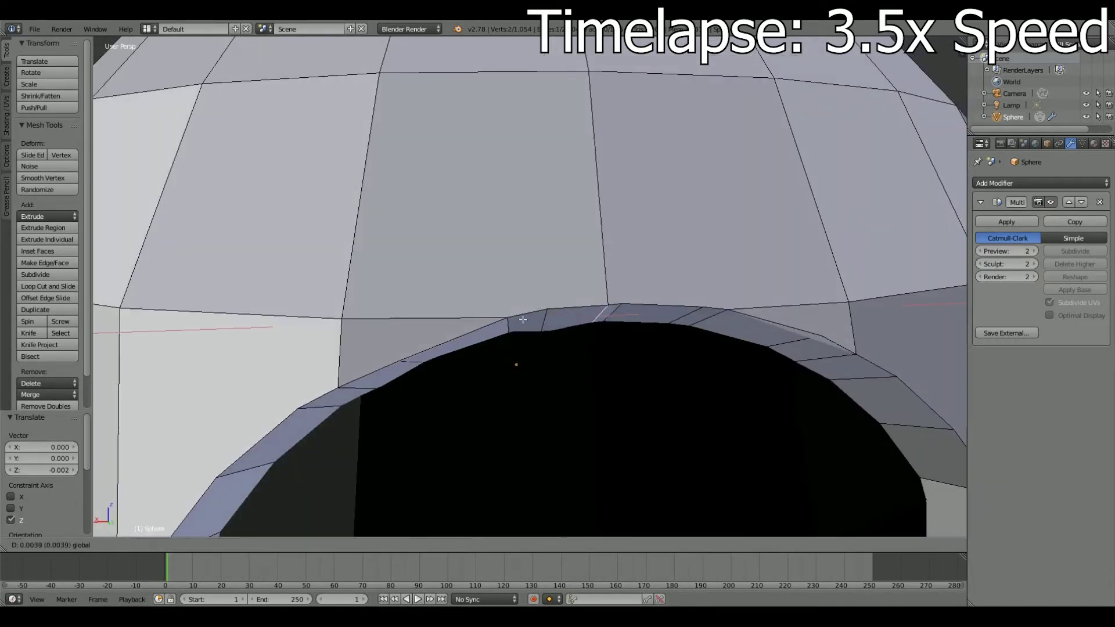
pyautogui.moveTo(643, 315); pyautogui.dragTo(505, 346, button='middle')
pyautogui.scroll(-5, 505, 345)
pyautogui.scroll(-2, 505, 346)
pyautogui.hotkey('ctrl', 'l')
# Lower the bottom ring piece along Z and select the sphere's lower half.
pyautogui.press('g')
pyautogui.press('z')
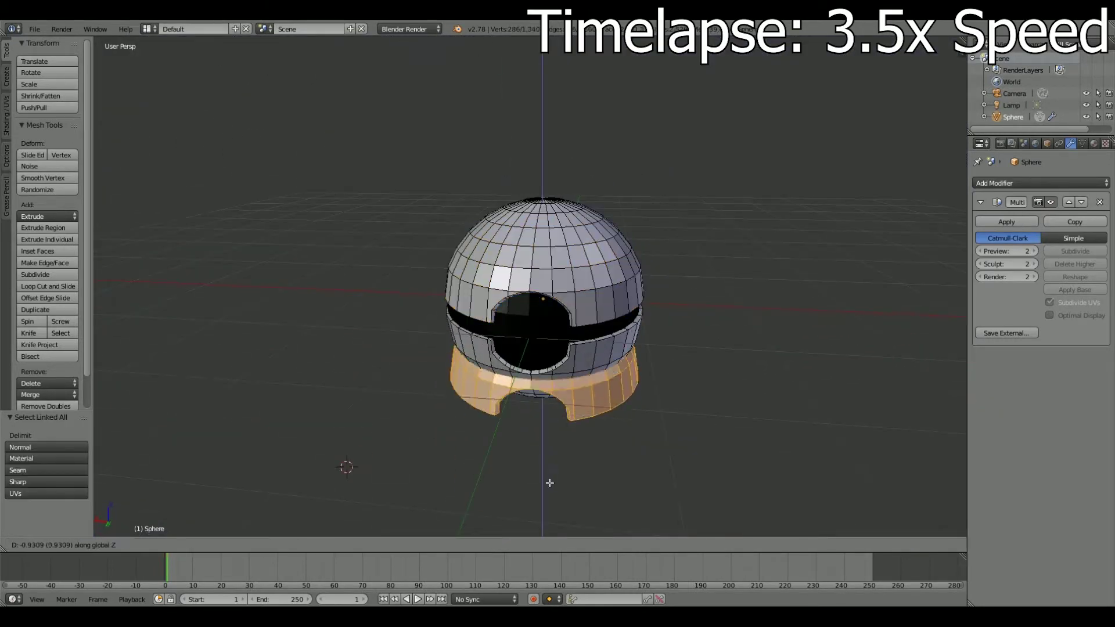
pyautogui.click(545, 454)
pyautogui.click(553, 524)
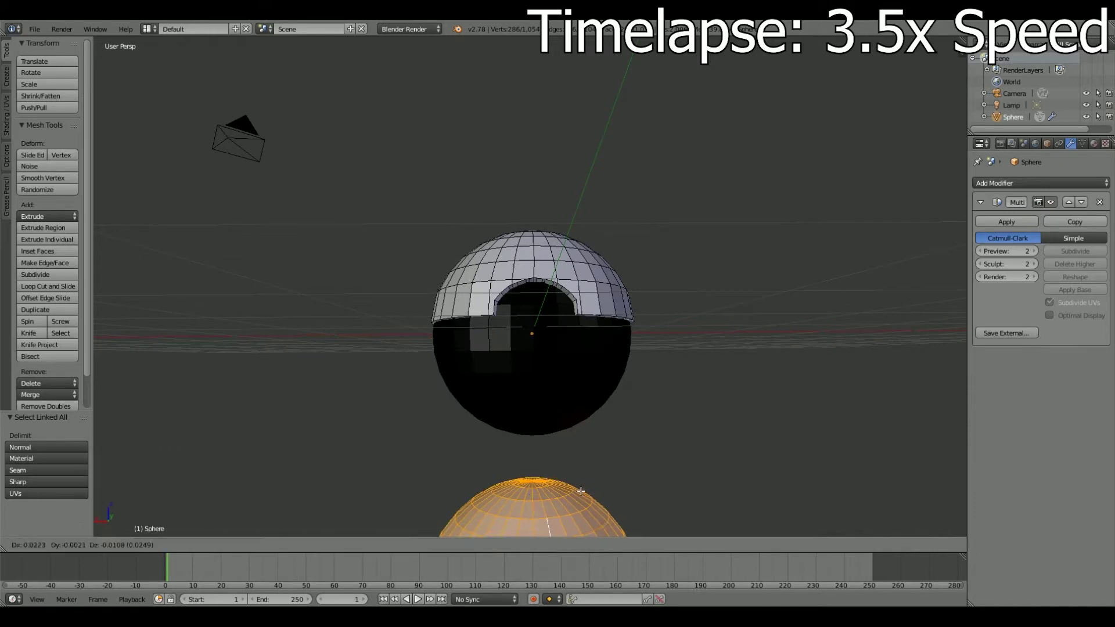
pyautogui.press('g')
pyautogui.press('z')
# Rotate the lower half 180° about Y and raise it under the top half.
pyautogui.press('r')
pyautogui.press('y')
pyautogui.press('1')
pyautogui.press('8')
pyautogui.press('0')
pyautogui.press('Return')
pyautogui.moveTo(684, 478); pyautogui.dragTo(537, 175, button='middle')
pyautogui.press('g')
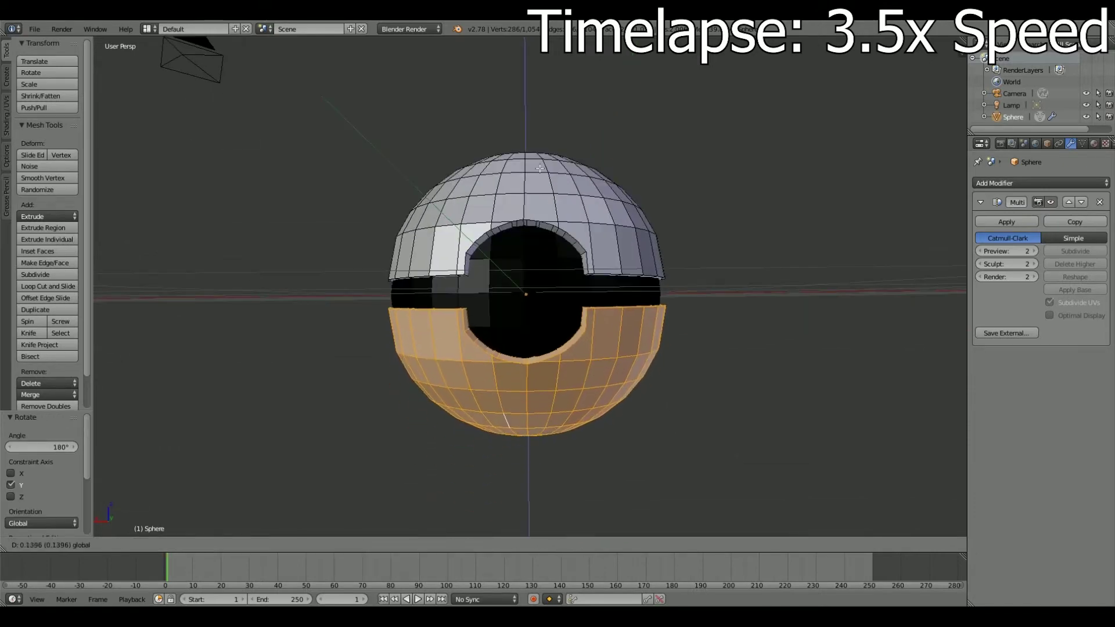
pyautogui.click(541, 157)
# Add an edge loop along the upper inner rim without sliding it.
pyautogui.press('Tab')
pyautogui.press('Tab')
pyautogui.scroll(4, 517, 411)
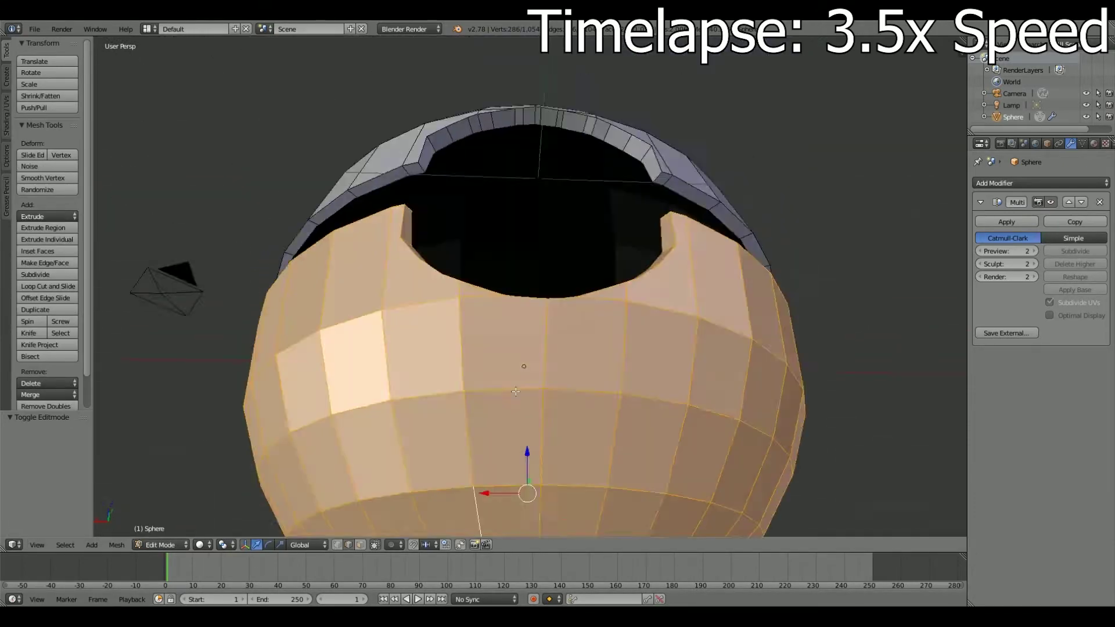
pyautogui.moveTo(517, 411); pyautogui.dragTo(510, 348, button='middle')
pyautogui.click(517, 397)
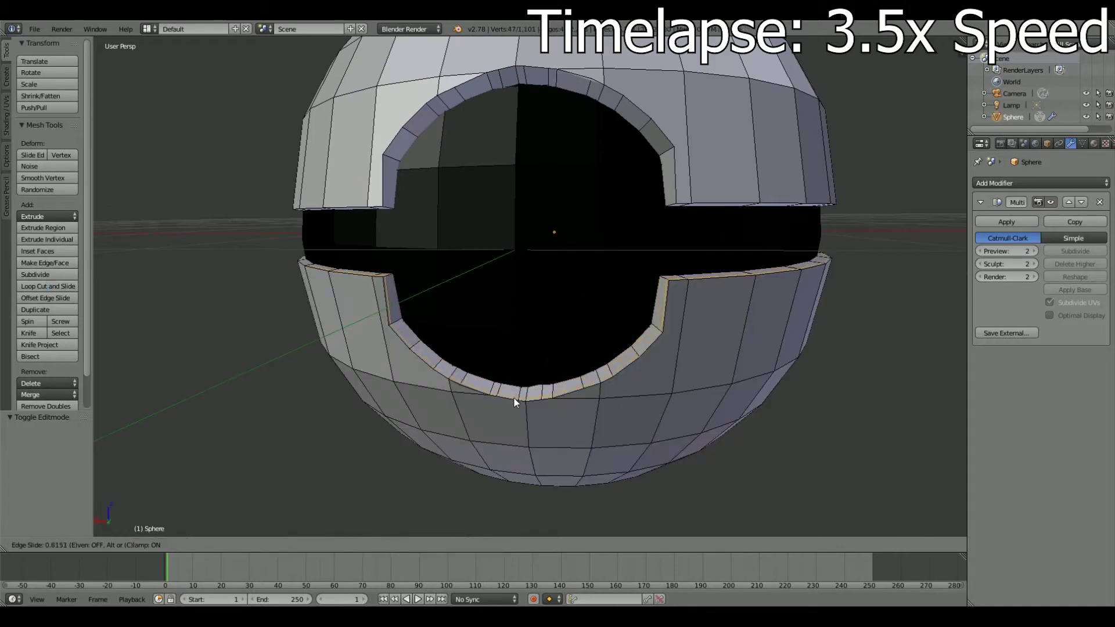
pyautogui.moveTo(532, 389); pyautogui.dragTo(522, 441, button='middle')
pyautogui.hotkey('ctrl', 'r')
pyautogui.click(520, 154)
pyautogui.rightClick(519, 145)
pyautogui.click(500, 171)
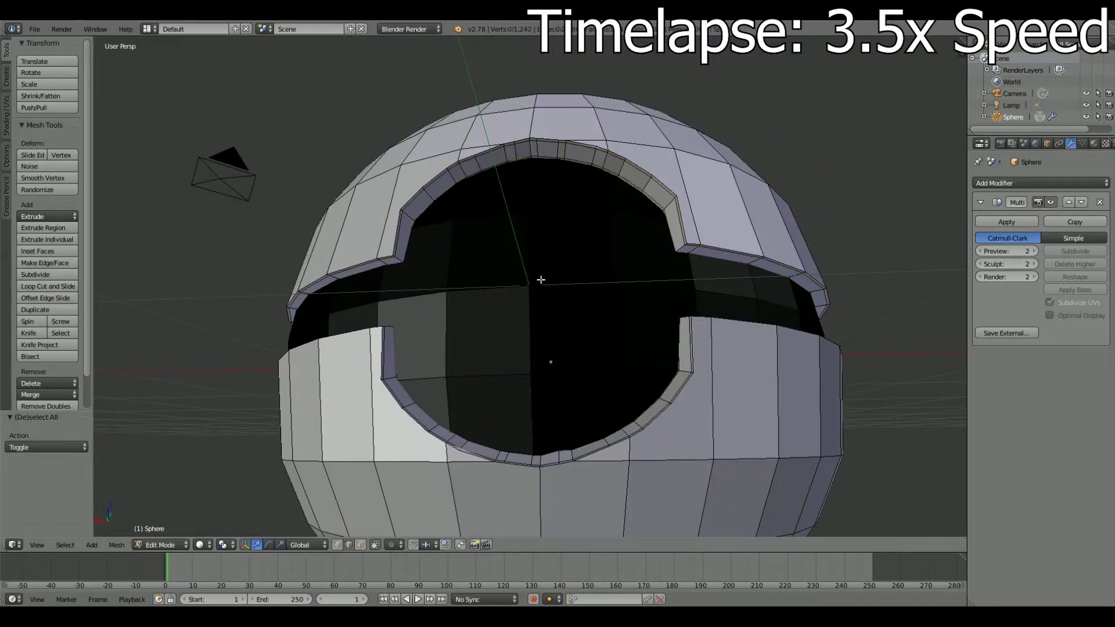
# Switch to Object Mode to preview the smoothed helmet from a level view.
pyautogui.press('Tab')
pyautogui.moveTo(542, 279); pyautogui.dragTo(527, 371, button='middle')
pyautogui.scroll(2, 557, 383)
pyautogui.scroll(3, 582, 383)
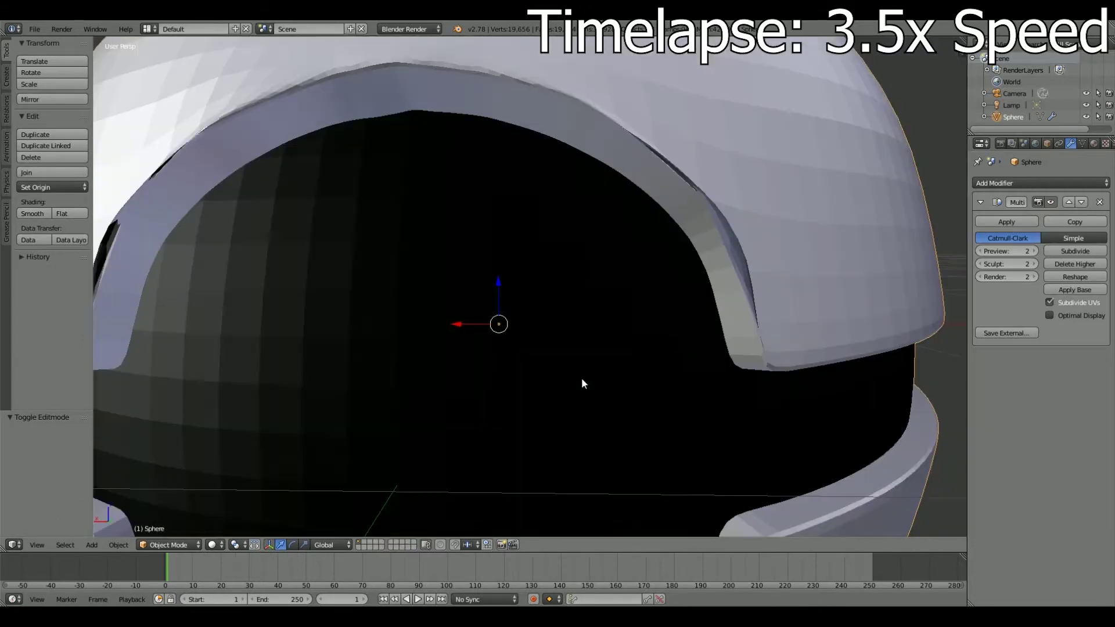
# Set the Multires viewport preview level to 0, then return to Edit Mode.
pyautogui.press('Tab')
pyautogui.moveTo(581, 378); pyautogui.dragTo(558, 409, button='middle')
pyautogui.scroll(-2, 559, 409)
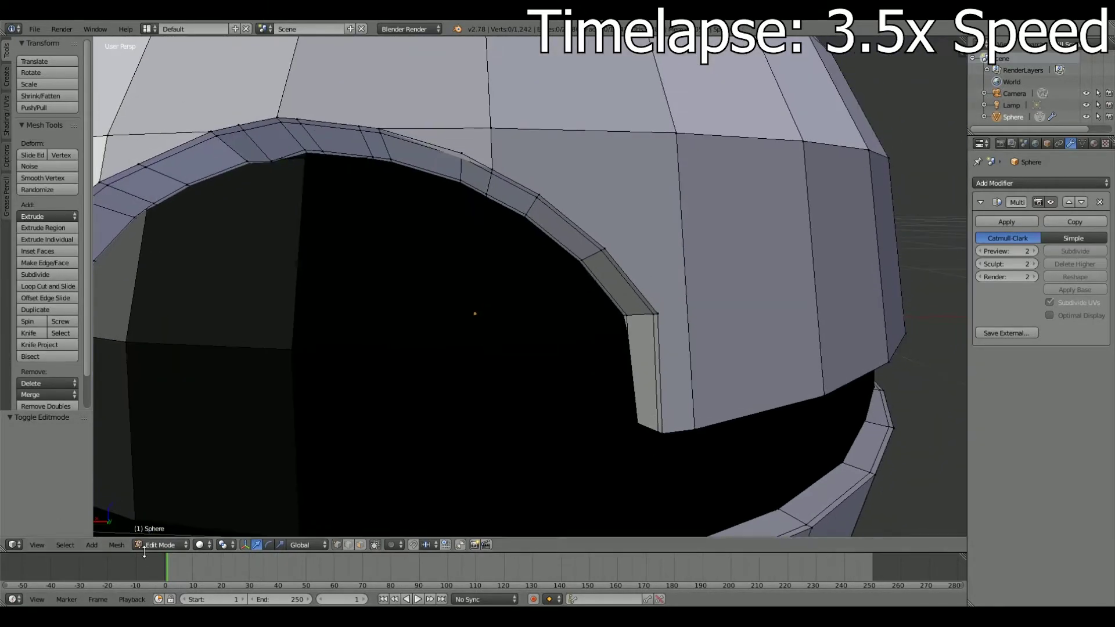
pyautogui.press('Tab')
pyautogui.moveTo(421, 455); pyautogui.dragTo(430, 431, button='middle')
pyautogui.scroll(2, 430, 430)
pyautogui.click(980, 251)
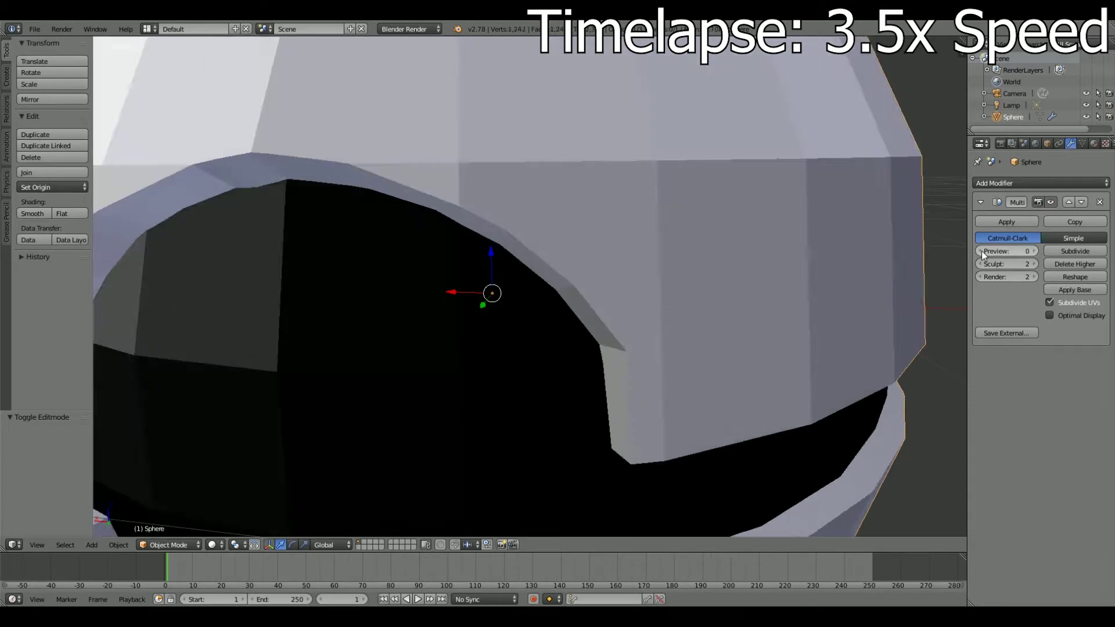
pyautogui.click(168, 544)
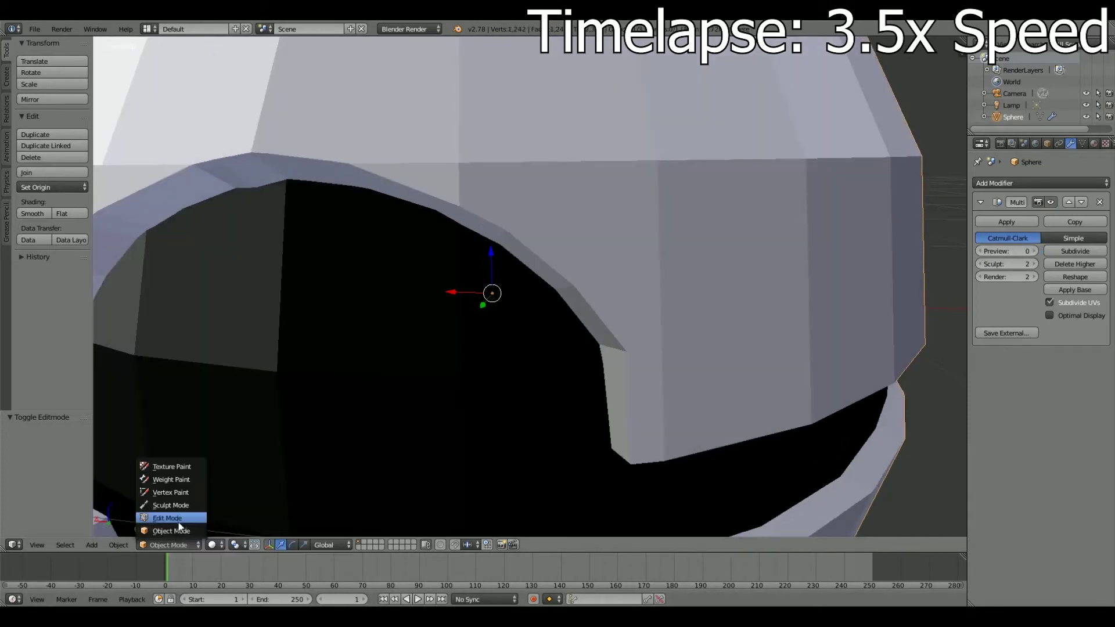
pyautogui.click(180, 518)
pyautogui.moveTo(180, 517); pyautogui.dragTo(457, 397, button='middle')
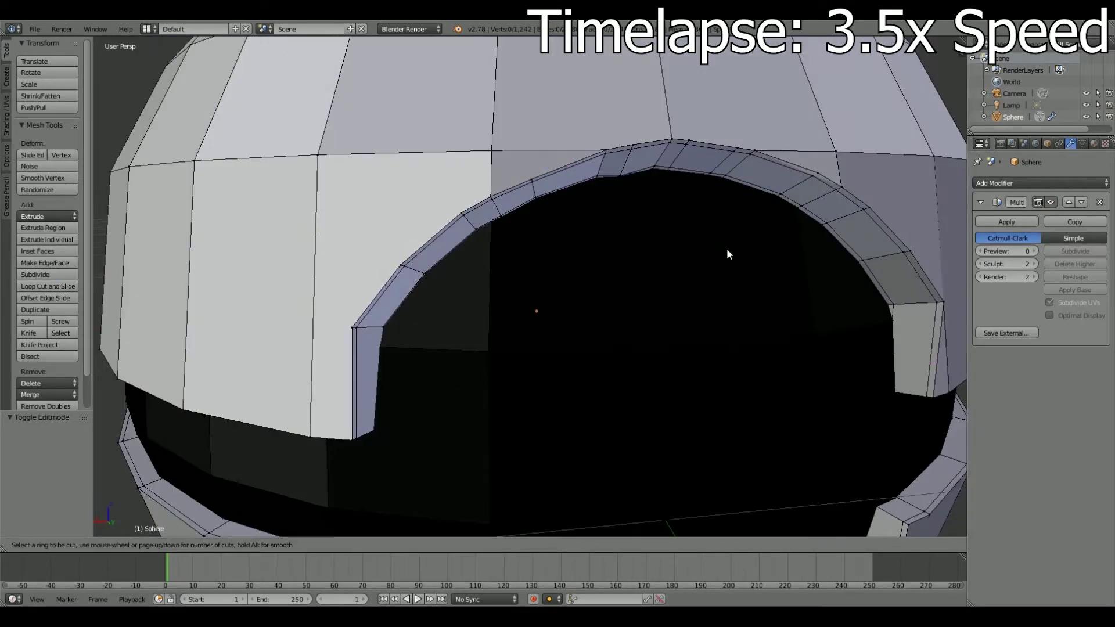
# Return to Object Mode and set the Multires preview level to 1.
pyautogui.scroll(-4, 728, 255)
pyautogui.click(168, 545)
pyautogui.click(180, 530)
pyautogui.moveTo(557, 382); pyautogui.dragTo(540, 372, button='middle')
pyautogui.click(1033, 251)
pyautogui.scroll(2, 497, 364)
pyautogui.scroll(4, 646, 345)
pyautogui.scroll(4, 385, 375)
pyautogui.moveTo(385, 377)
pyautogui.mouseDown(button='middle')
pyautogui.moveTo(239, 416)
pyautogui.moveTo(406, 411)
pyautogui.moveTo(530, 274)
pyautogui.moveTo(766, 413)
pyautogui.moveTo(784, 440)
pyautogui.moveTo(801, 428)
pyautogui.moveTo(625, 249)
pyautogui.moveTo(368, 445)
pyautogui.moveTo(565, 385)
pyautogui.moveTo(447, 250)
pyautogui.mouseUp(button='middle')
# In Edit Mode, adjust an arch vertex up and down along Z.
pyautogui.press('Tab')
pyautogui.rightClick(447, 247)
pyautogui.press('g')
pyautogui.press('z')
pyautogui.click(467, 184)
pyautogui.moveTo(468, 184)
pyautogui.mouseDown(button='middle')
pyautogui.moveTo(424, 385)
pyautogui.moveTo(510, 312)
pyautogui.mouseUp(button='middle')
pyautogui.moveTo(564, 259); pyautogui.dragTo(564, 265)
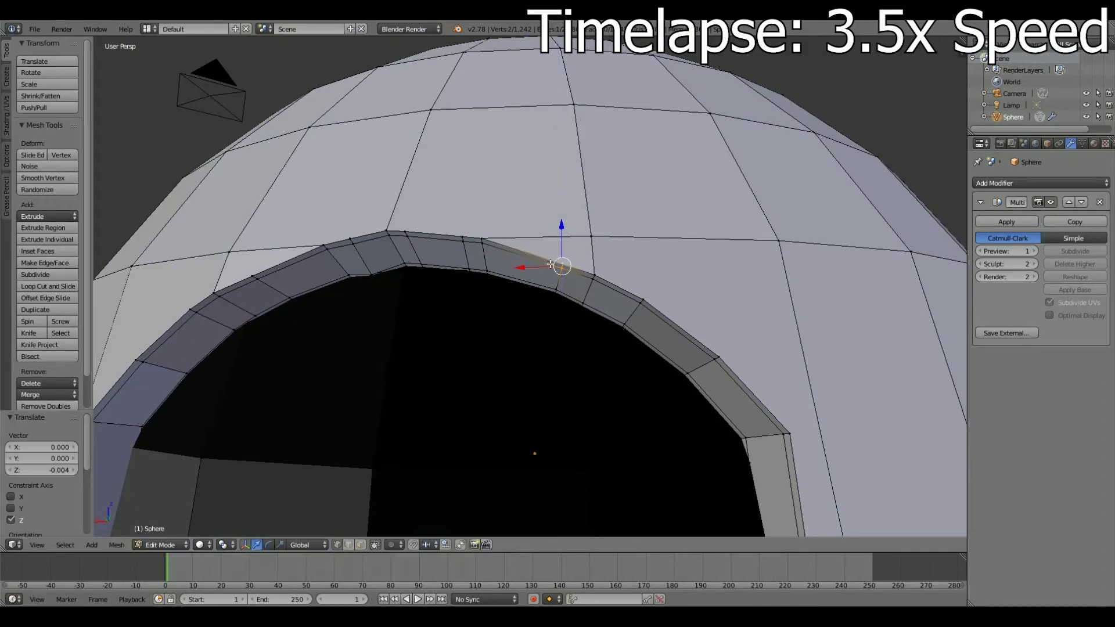
pyautogui.moveTo(556, 293)
pyautogui.mouseDown(button='middle')
pyautogui.moveTo(406, 380)
pyautogui.moveTo(652, 338)
pyautogui.mouseUp(button='middle')
pyautogui.scroll(3, 652, 339)
pyautogui.press('g')
pyautogui.press('x')
pyautogui.press('z')
pyautogui.click(535, 221)
# Orbit around the sphere, briefly leaving Edit Mode to check the arch shape.
pyautogui.scroll(-4, 535, 221)
pyautogui.moveTo(535, 221)
pyautogui.mouseDown(button='middle')
pyautogui.moveTo(508, 336)
pyautogui.moveTo(480, 336)
pyautogui.mouseUp(button='middle')
pyautogui.scroll(3, 526, 296)
pyautogui.scroll(-3, 526, 295)
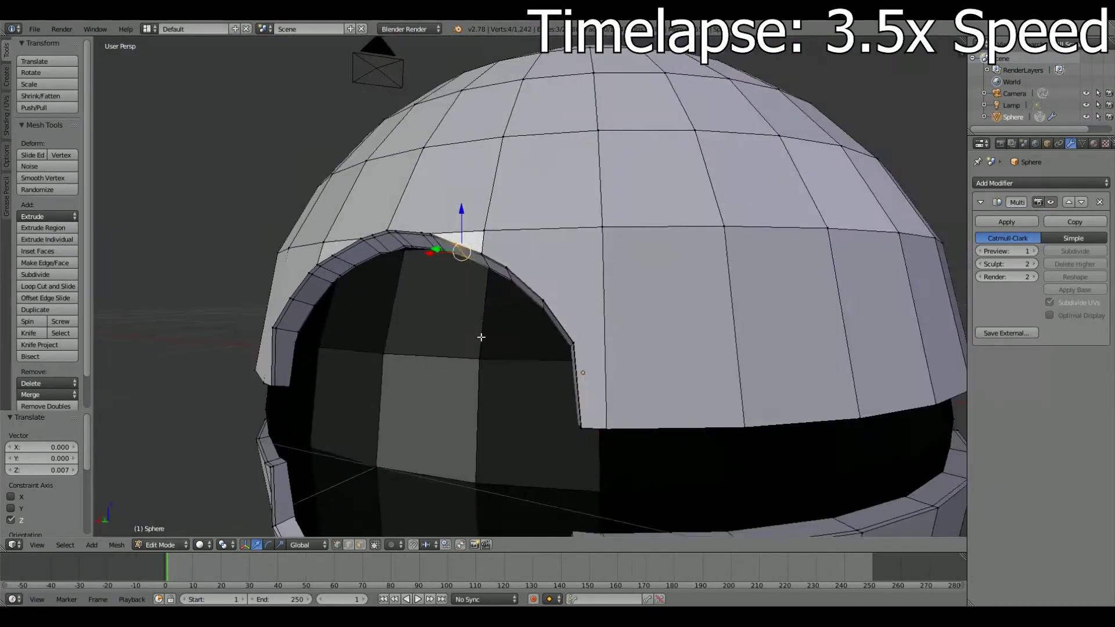
pyautogui.scroll(2, 480, 336)
pyautogui.scroll(-5, 455, 373)
pyautogui.press('Tab')
pyautogui.moveTo(348, 464)
pyautogui.mouseDown(button='middle')
pyautogui.moveTo(410, 430)
pyautogui.moveTo(425, 451)
pyautogui.mouseUp(button='middle')
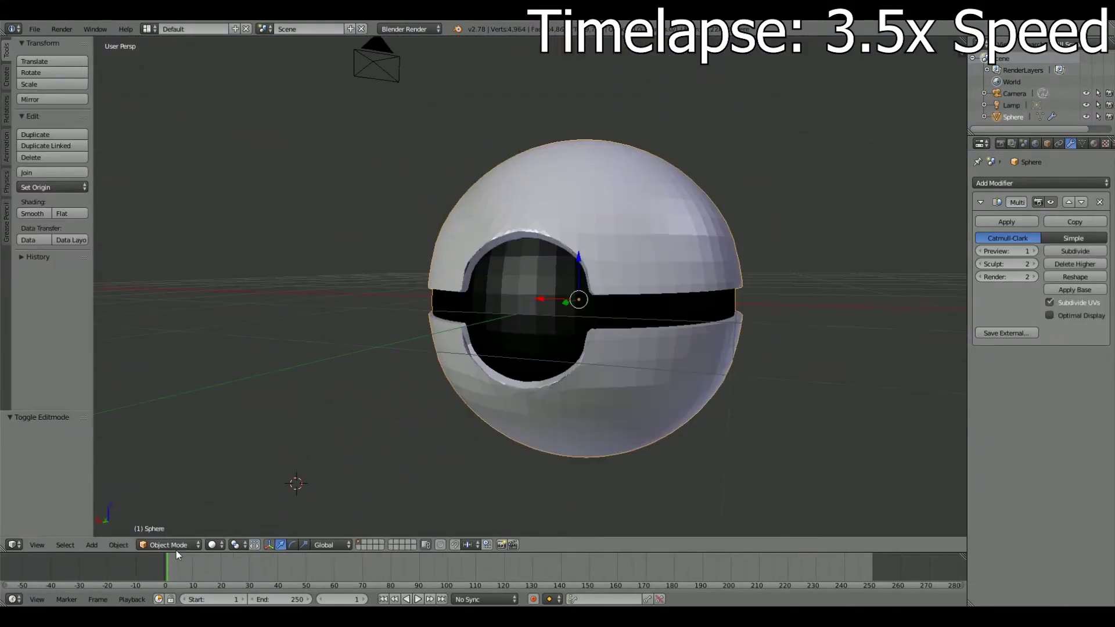
pyautogui.press('Tab')
# Shift the arch corner vertex along X and slightly along Y.
pyautogui.scroll(5, 465, 407)
pyautogui.moveTo(464, 407); pyautogui.dragTo(538, 391, button='middle')
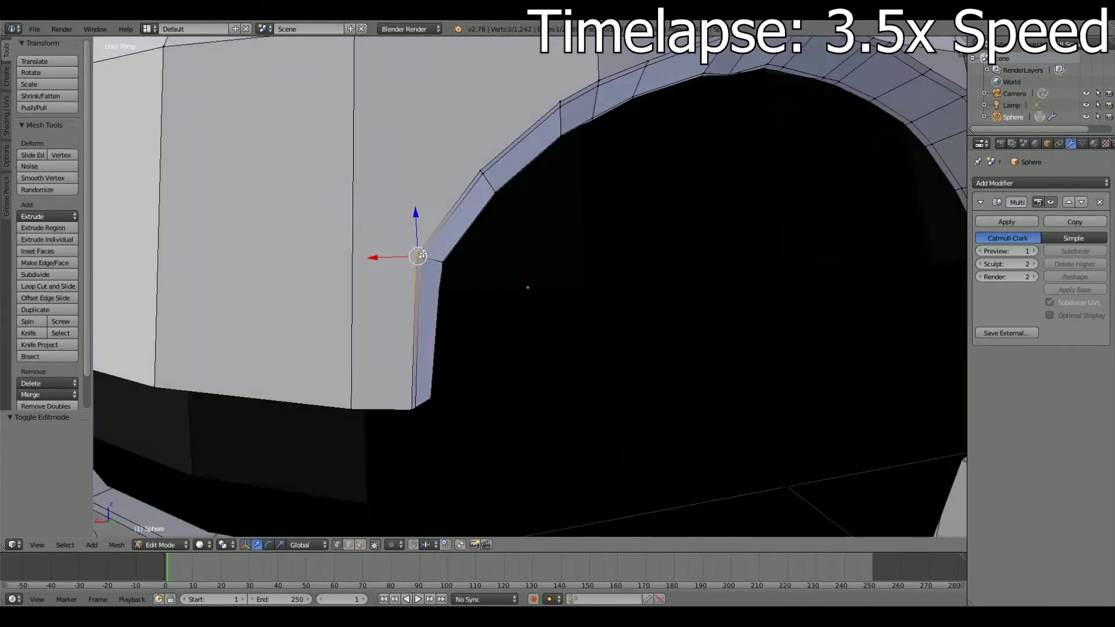
pyautogui.scroll(-5, 422, 255)
pyautogui.scroll(3, 468, 331)
pyautogui.scroll(4, 468, 330)
pyautogui.press('g')
pyautogui.press('x')
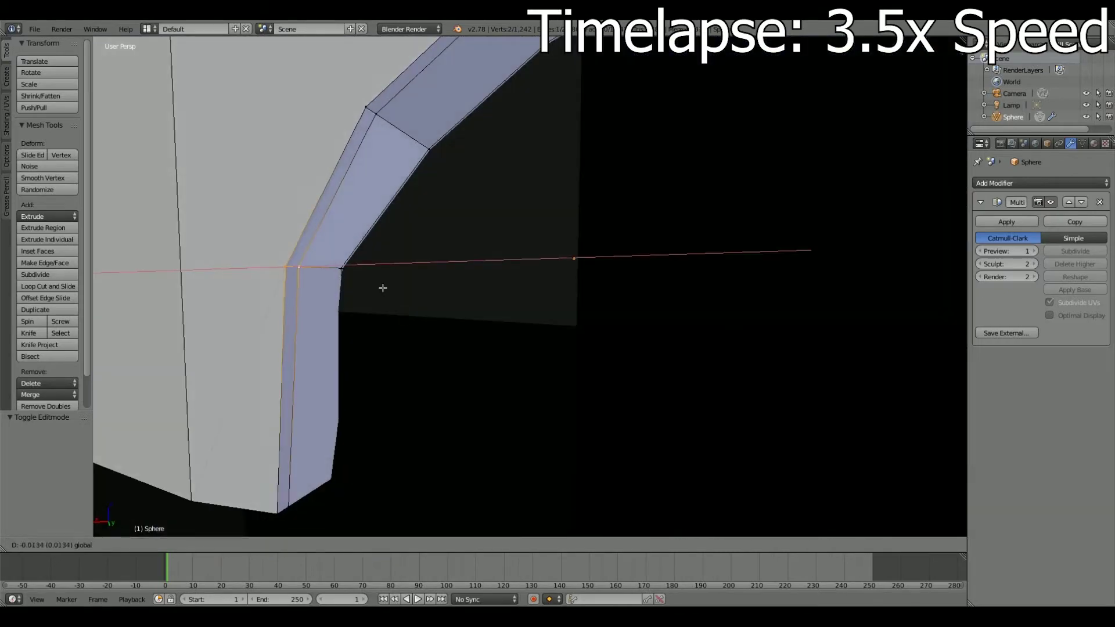
pyautogui.click(382, 288)
pyautogui.moveTo(383, 288); pyautogui.dragTo(406, 377, button='middle')
pyautogui.scroll(-4, 416, 388)
pyautogui.scroll(3, 416, 388)
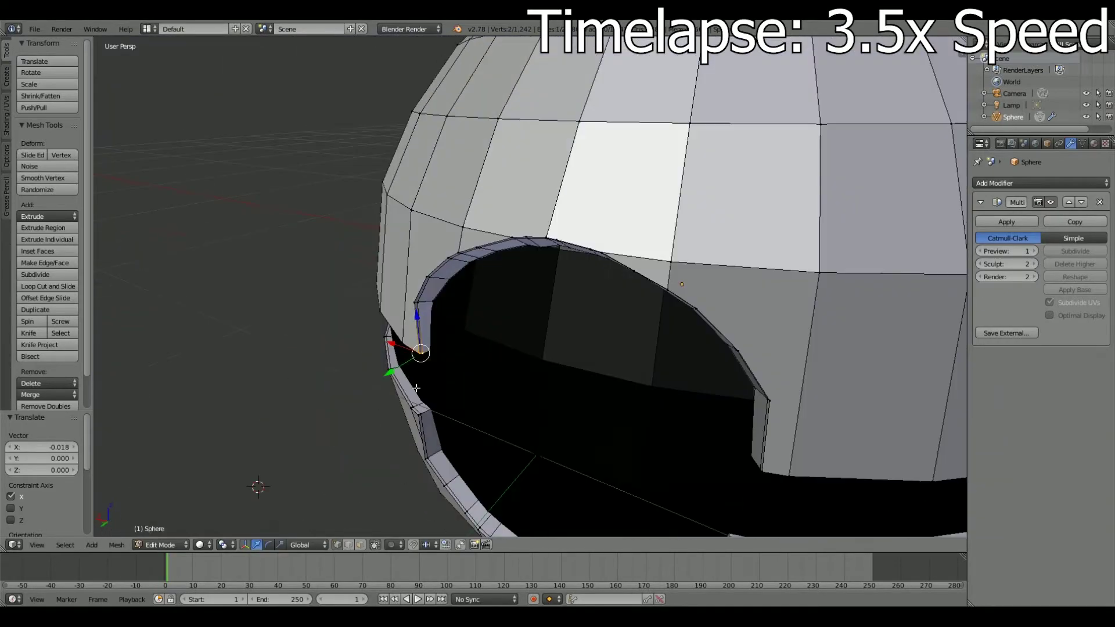
pyautogui.click(370, 385)
pyautogui.scroll(-4, 370, 385)
pyautogui.moveTo(406, 348); pyautogui.dragTo(427, 368, button='middle')
pyautogui.scroll(5, 427, 367)
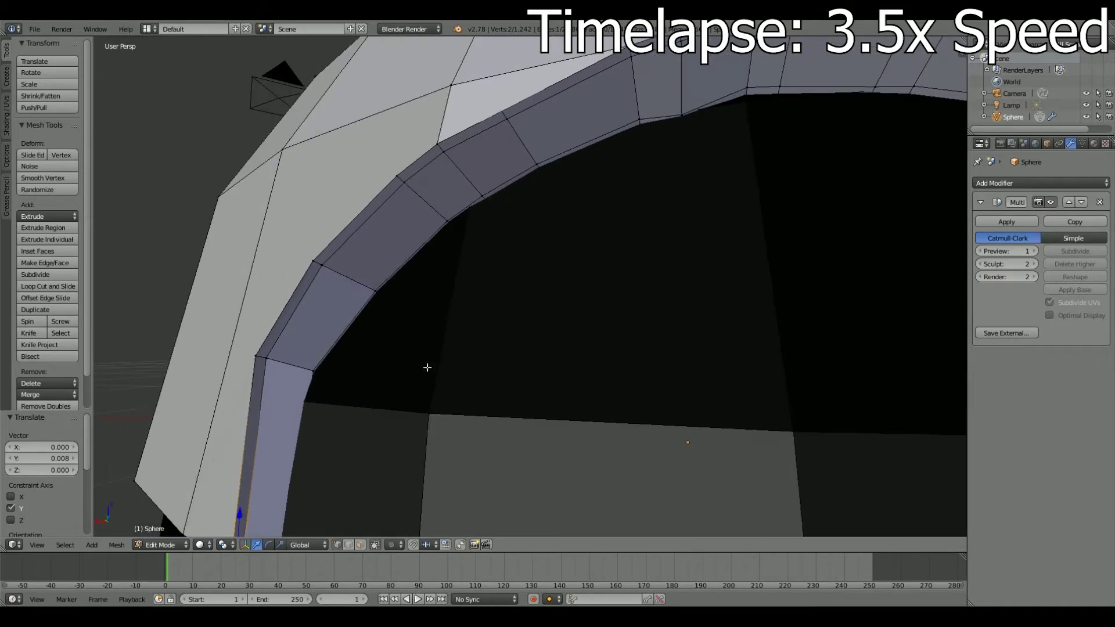
pyautogui.scroll(-5, 385, 297)
# Check the whole ball, then select the entire top hemisphere with Ctrl+L.
pyautogui.press('Tab')
pyautogui.scroll(-2, 482, 437)
pyautogui.moveTo(483, 436); pyautogui.dragTo(612, 451, button='middle')
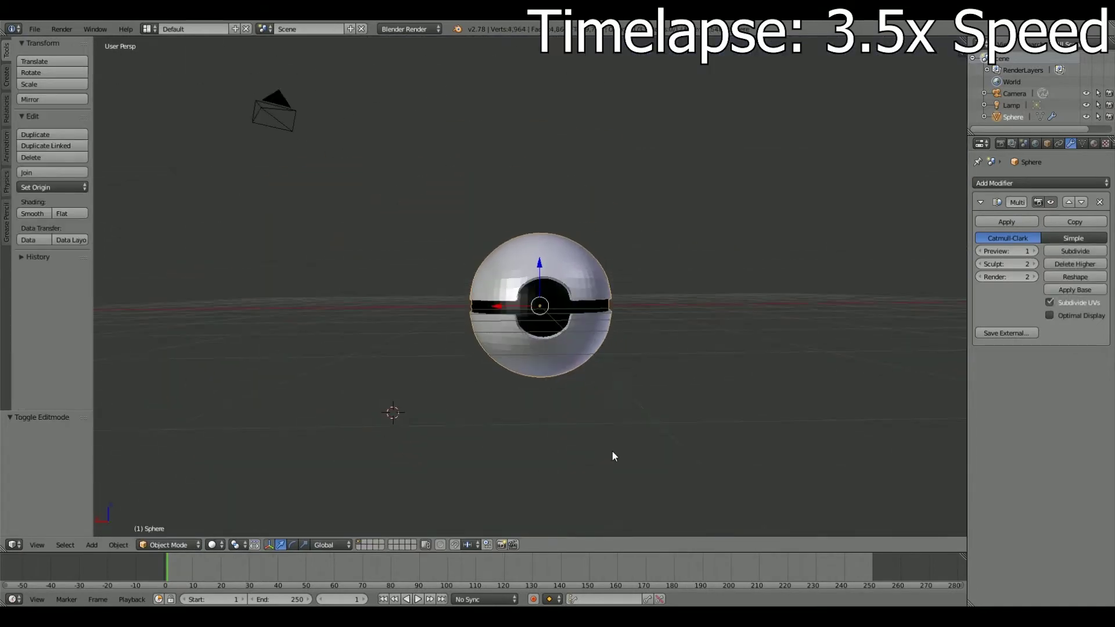
pyautogui.press('Tab')
pyautogui.scroll(3, 431, 425)
pyautogui.click(527, 227)
pyautogui.hotkey('ctrl', 'l')
# Add a new red material, Material.003, and assign it to the top hemisphere.
pyautogui.click(1093, 144)
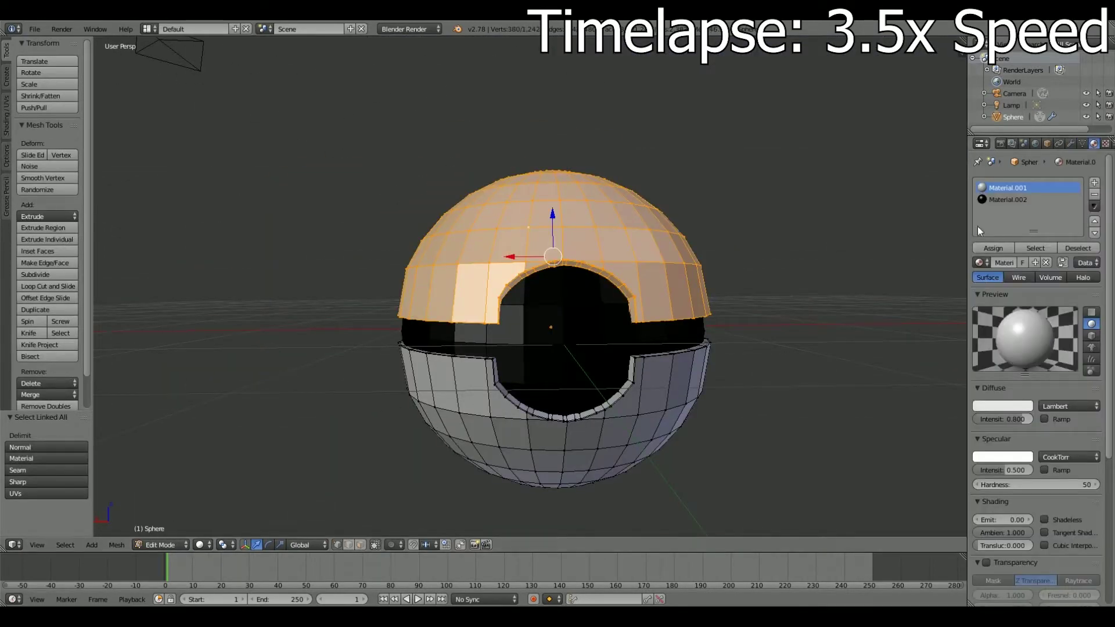
pyautogui.click(1094, 182)
pyautogui.click(1016, 262)
pyautogui.click(1002, 405)
pyautogui.click(1016, 291)
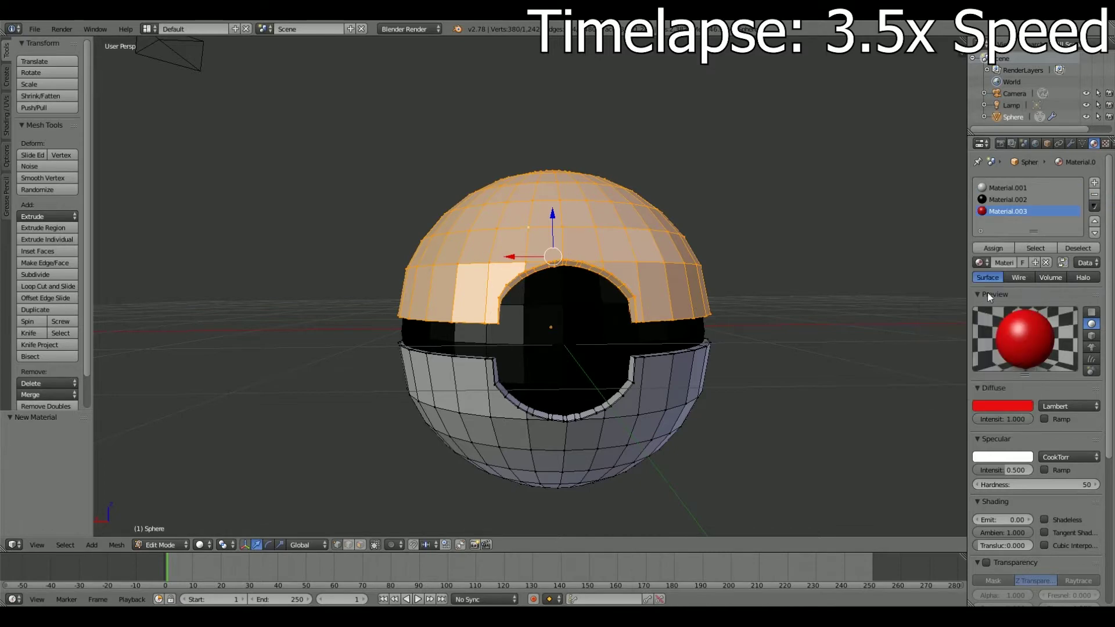
pyautogui.click(993, 248)
# Leave Edit Mode and add a cylinder mesh beside the ball.
pyautogui.press('Tab')
pyautogui.scroll(-3, 471, 437)
pyautogui.moveTo(471, 437); pyautogui.dragTo(466, 420, button='middle')
pyautogui.click(183, 546)
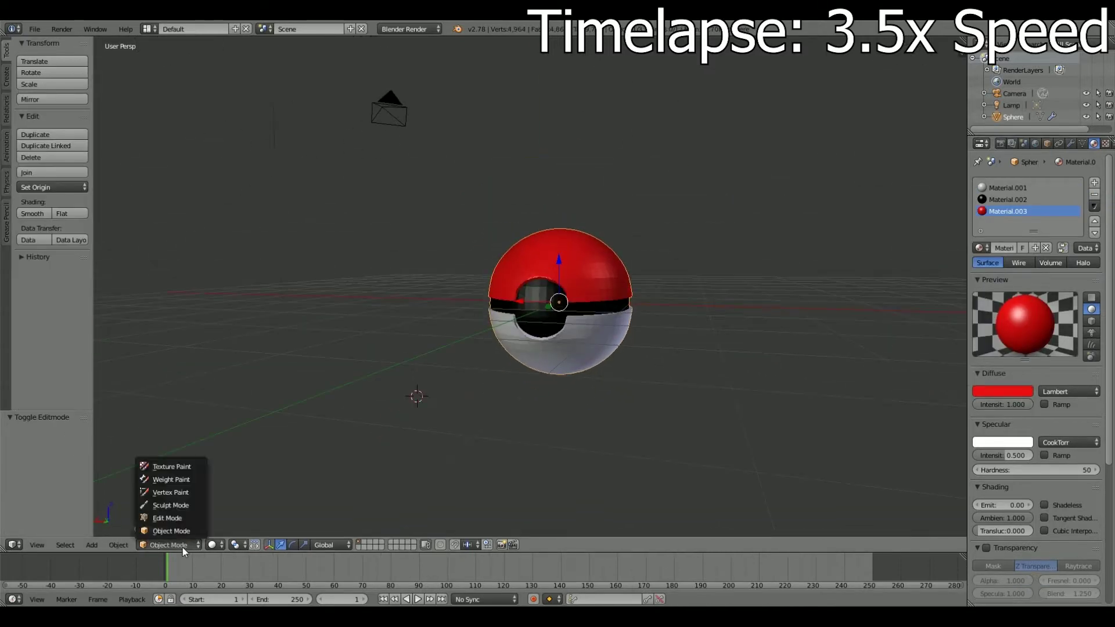
pyautogui.click(167, 518)
pyautogui.click(91, 544)
pyautogui.click(110, 476)
# Move the cylinder along Z and rotate it 90° about the X axis.
pyautogui.press('g')
pyautogui.press('z')
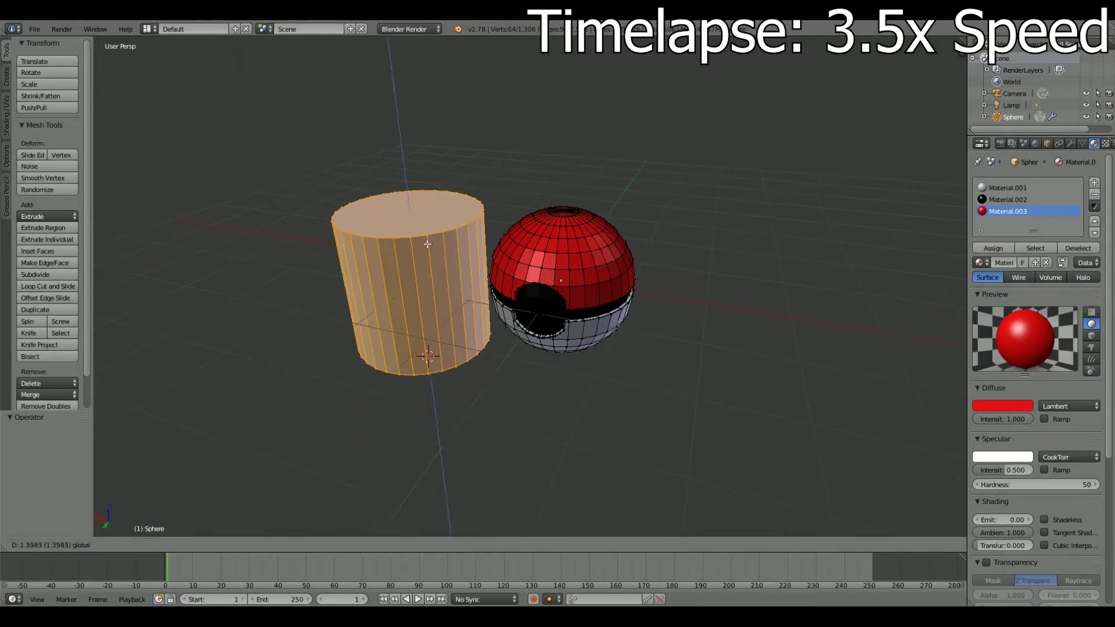
pyautogui.click(427, 243)
pyautogui.press('r')
pyautogui.press('x')
pyautogui.press('9')
pyautogui.press('0')
pyautogui.press('Return')
# Flatten the cylinder along Y into a thin disk using the white Material.001 slot.
pyautogui.scroll(4, 406, 290)
pyautogui.moveTo(406, 290)
pyautogui.mouseDown(button='middle')
pyautogui.moveTo(454, 315)
pyautogui.moveTo(522, 326)
pyautogui.mouseUp(button='middle')
pyautogui.press('s')
pyautogui.press('y')
pyautogui.click(454, 325)
pyautogui.click(1008, 188)
# Select the whole disk and move it along X toward the ball.
pyautogui.moveTo(580, 349)
pyautogui.mouseDown(button='middle')
pyautogui.moveTo(638, 337)
pyautogui.moveTo(592, 377)
pyautogui.moveTo(689, 420)
pyautogui.moveTo(667, 349)
pyautogui.mouseUp(button='middle')
pyautogui.hotkey('ctrl', 'l')
pyautogui.press('g')
pyautogui.press('x')
pyautogui.click(757, 472)
pyautogui.scroll(5, 682, 459)
pyautogui.scroll(-5, 682, 459)
# Reposition the disk along X and scale it down.
pyautogui.press('g')
pyautogui.press('x')
pyautogui.click(668, 349)
pyautogui.press('s')
pyautogui.click(734, 418)
pyautogui.moveTo(735, 418); pyautogui.dragTo(648, 396, button='middle')
# Shift the disk along Y so it sits just outside the ball's opening.
pyautogui.press('g')
pyautogui.press('y')
pyautogui.click(648, 396)
pyautogui.scroll(-3, 649, 396)
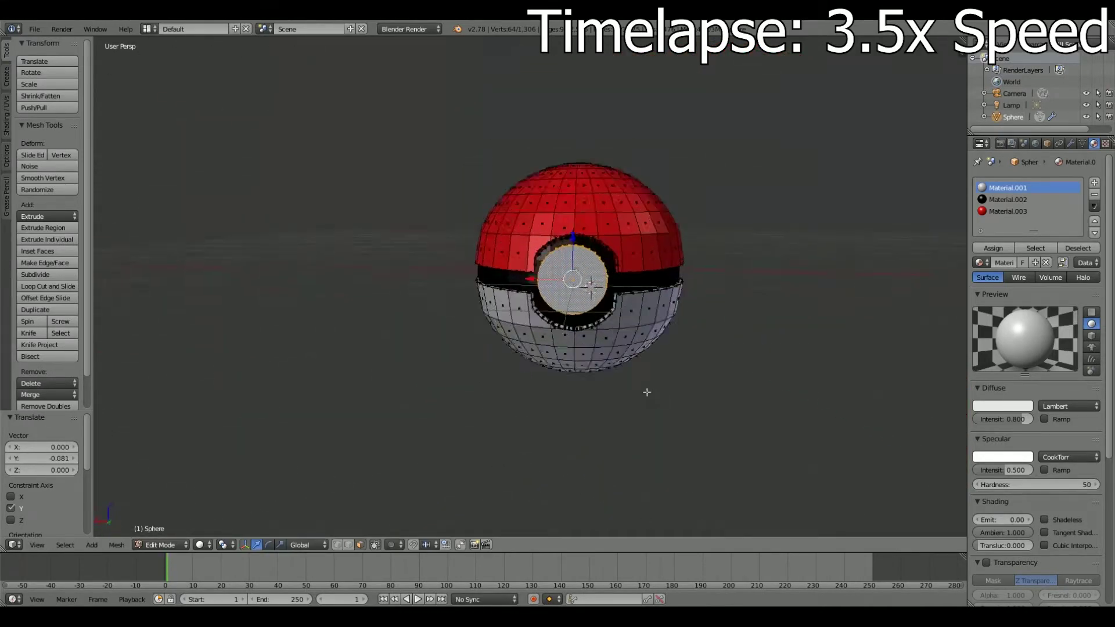
pyautogui.scroll(3, 649, 396)
pyautogui.hotkey('ctrl', 'z')
pyautogui.hotkey('ctrl', 'z')
pyautogui.scroll(5, 606, 433)
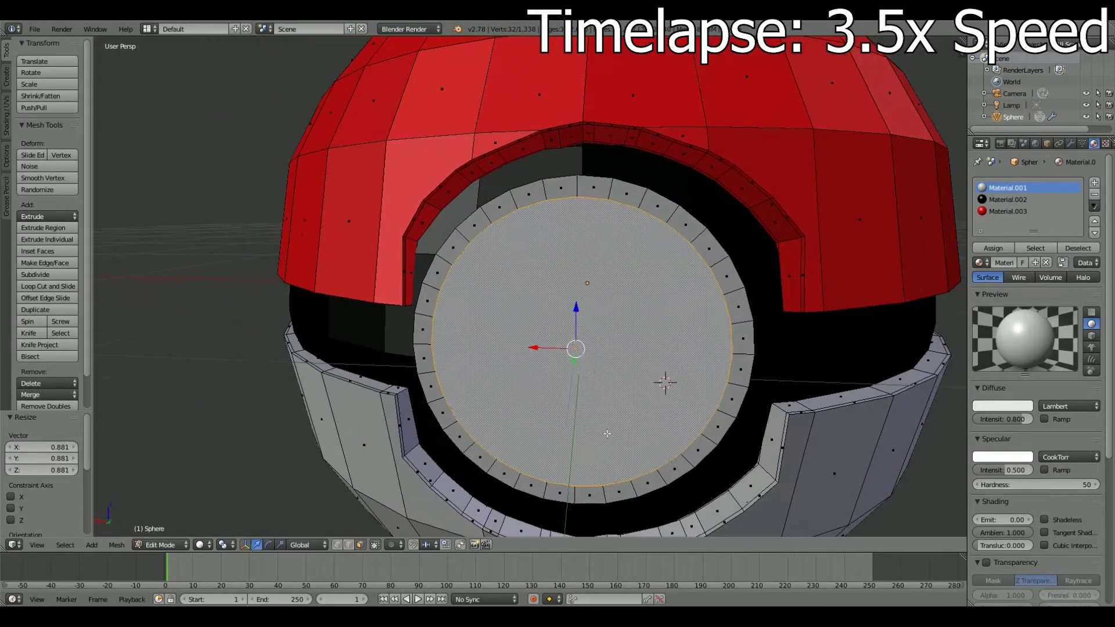
pyautogui.click(584, 430)
pyautogui.moveTo(583, 430); pyautogui.dragTo(567, 403, button='middle')
pyautogui.press('g')
pyautogui.press('y')
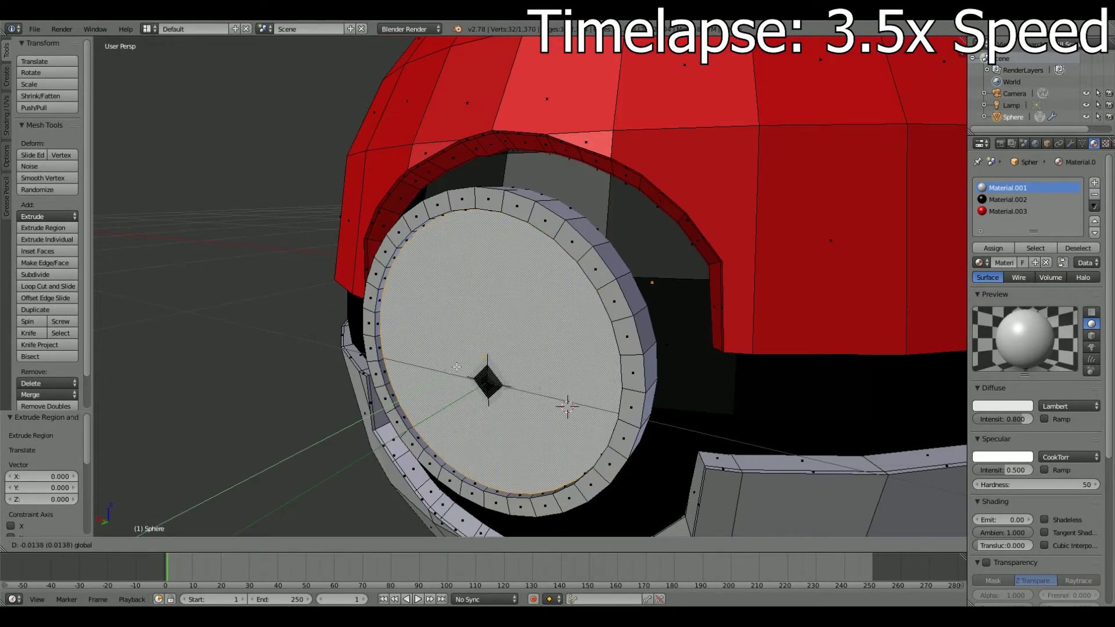
pyautogui.click(568, 402)
pyautogui.scroll(-2, 491, 384)
# Extrude the disk's rim and scale it inward to form an inset rim.
pyautogui.press('e')
pyautogui.press('s')
pyautogui.click(642, 381)
pyautogui.moveTo(642, 381); pyautogui.dragTo(595, 410, button='middle')
pyautogui.press('e')
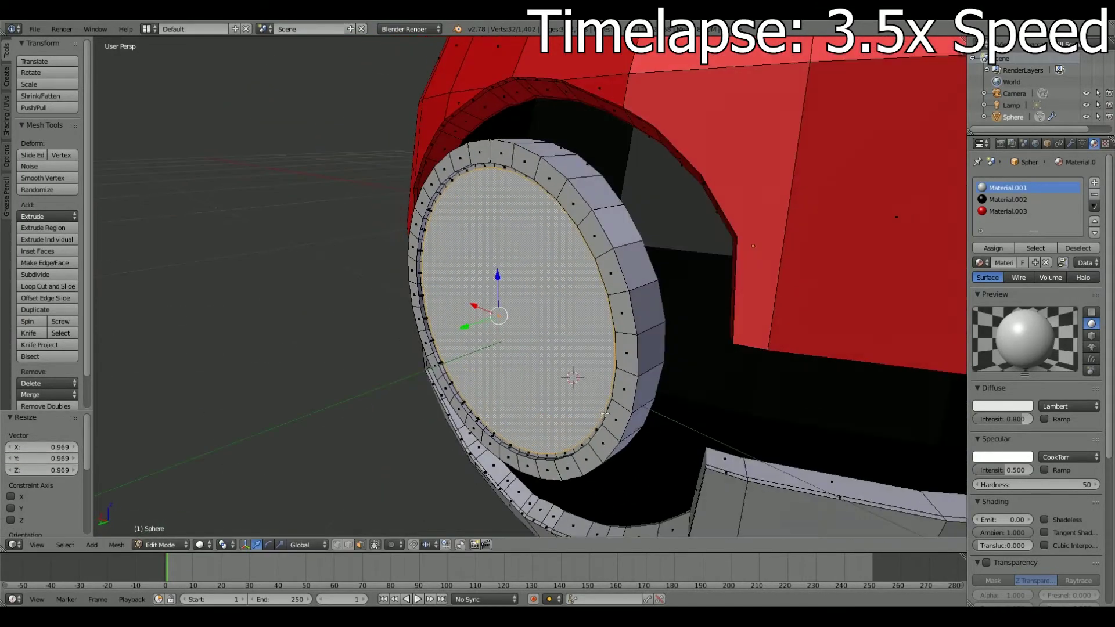
pyautogui.click(595, 410)
pyautogui.scroll(-2, 612, 386)
pyautogui.press('KP_1')
pyautogui.scroll(-4, 604, 377)
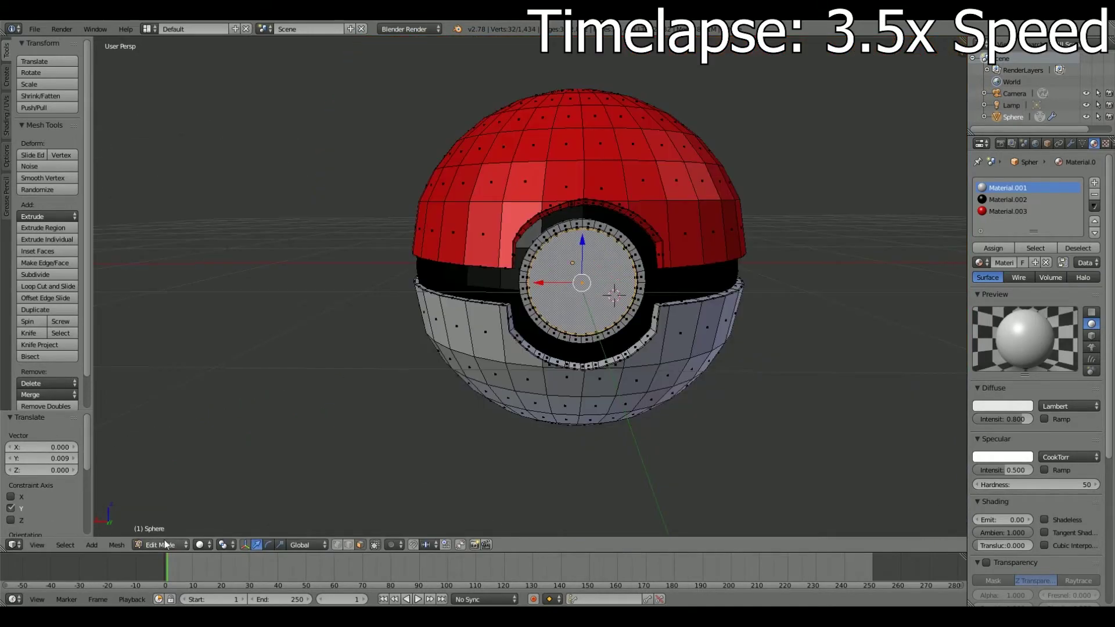
pyautogui.press('Tab')
# Back in Edit Mode, finish the loop cut on the disk and view the pokeball at an angle.
pyautogui.click(169, 544)
pyautogui.click(163, 514)
pyautogui.scroll(8, 573, 406)
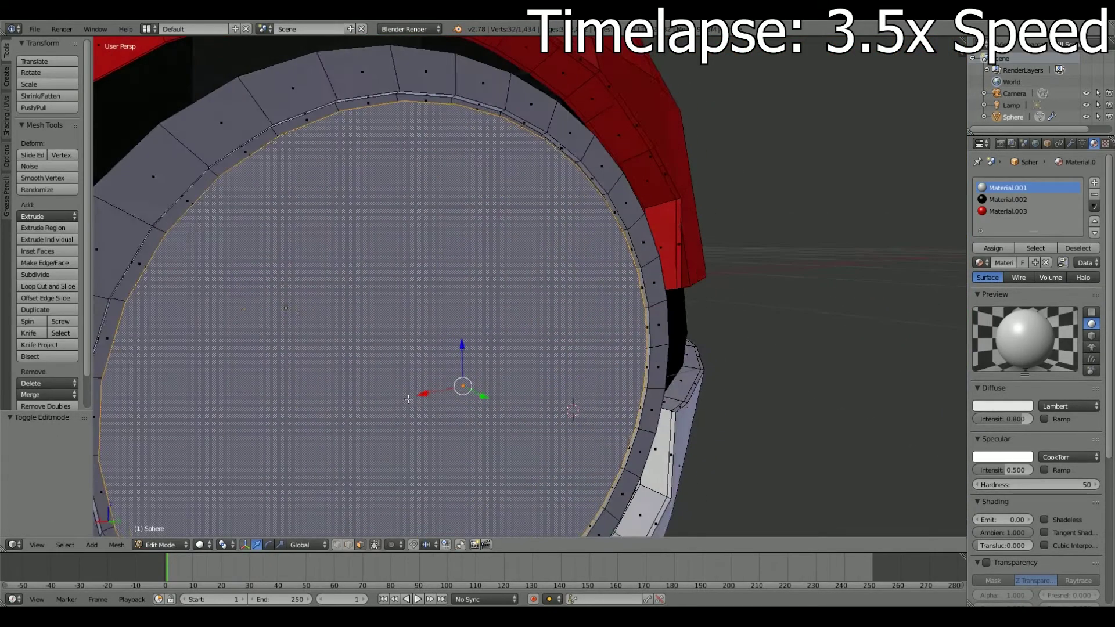
pyautogui.press('Escape')
pyautogui.scroll(-6, 269, 348)
pyautogui.scroll(-2, 322, 274)
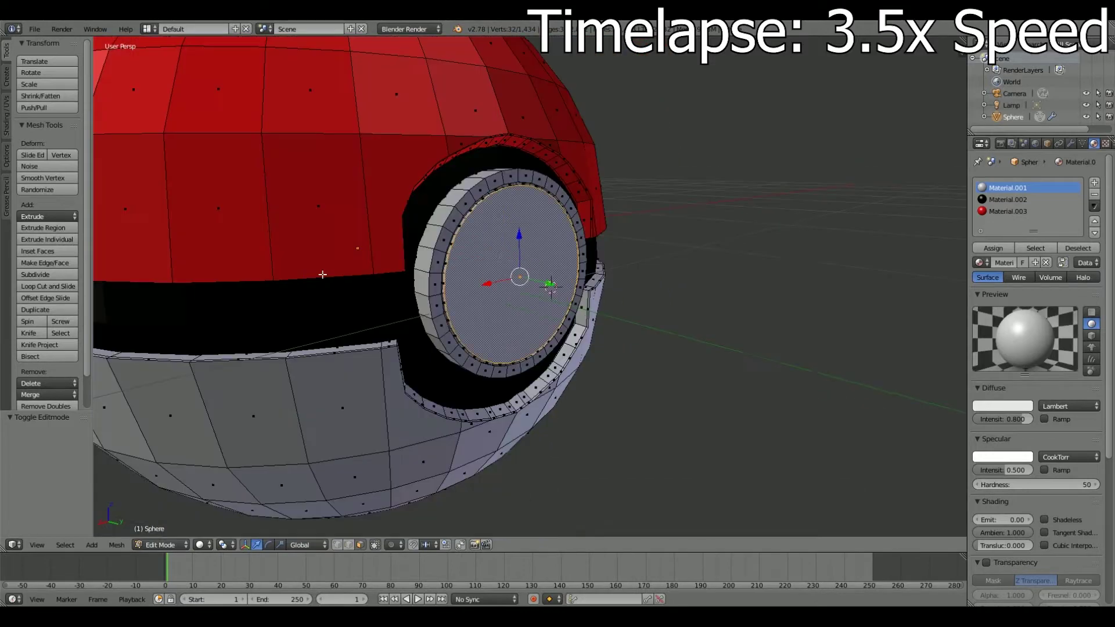
pyautogui.scroll(-2, 522, 348)
pyautogui.moveTo(523, 348); pyautogui.dragTo(716, 450, button='middle')
# Turn the view to face the button disk and clear the mesh selection.
pyautogui.press('a')
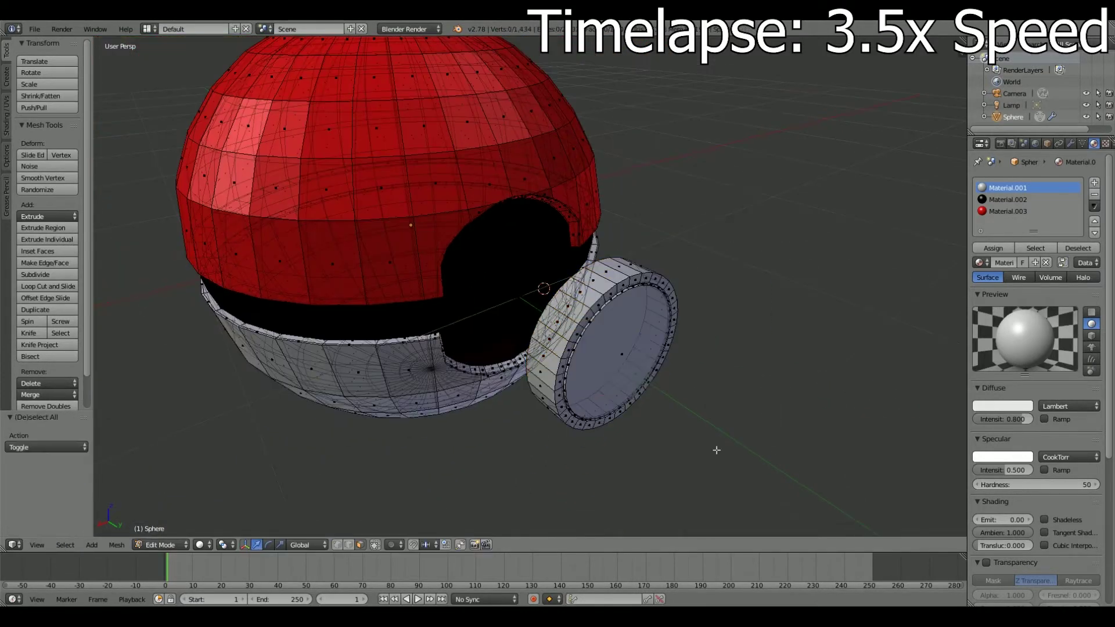
pyautogui.moveTo(523, 407); pyautogui.dragTo(668, 378, button='middle')
pyautogui.rightClick(685, 313)
pyautogui.moveTo(714, 323); pyautogui.dragTo(923, 382)
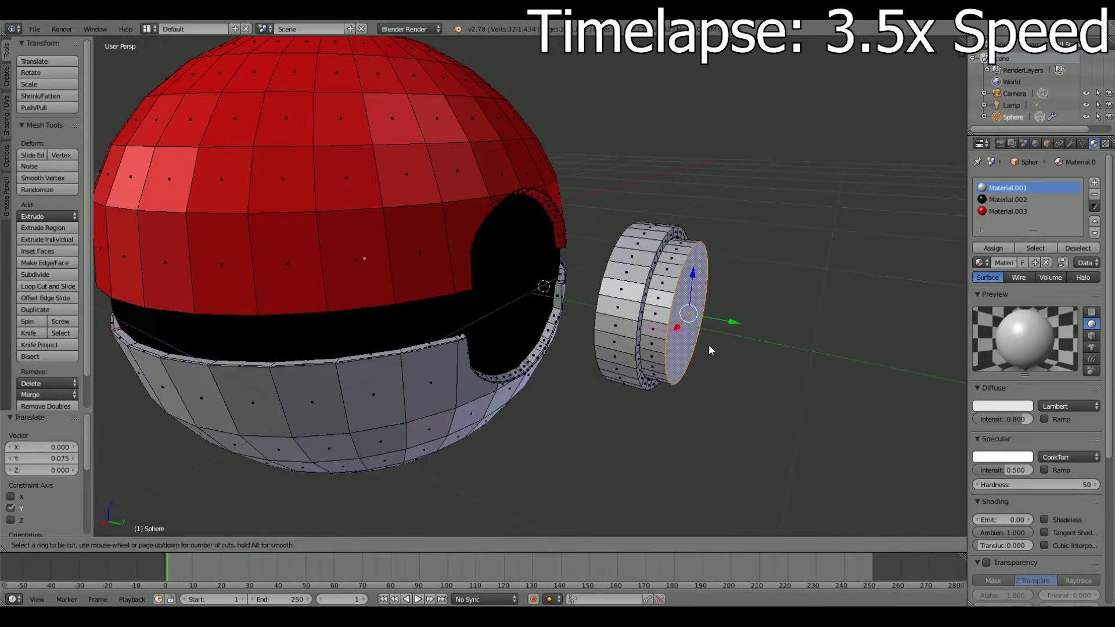
pyautogui.press('Escape')
pyautogui.press('a')
pyautogui.scroll(2, 702, 354)
pyautogui.scroll(2, 663, 342)
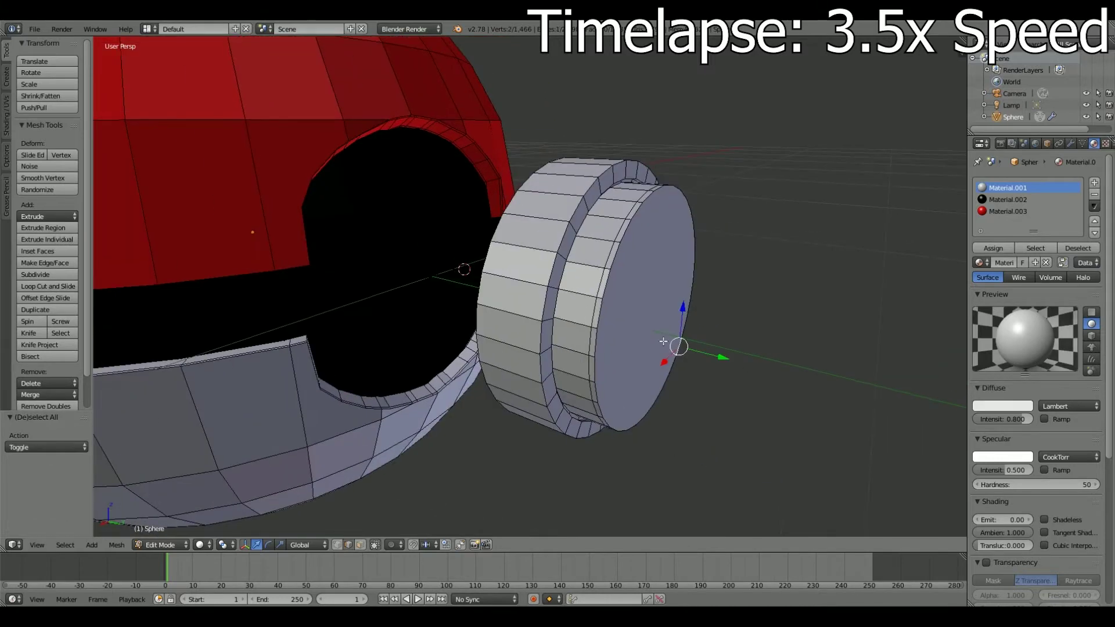
# Select the disk's rim face loop and pull it outward into a ridged ring.
pyautogui.keyDown('ctrl'); pyautogui.rightClick(623, 233); pyautogui.keyUp('ctrl')
pyautogui.keyDown('ctrl'); pyautogui.rightClick(651, 261); pyautogui.keyUp('ctrl')
pyautogui.moveTo(650, 261)
pyautogui.mouseDown(button='middle')
pyautogui.moveTo(421, 240)
pyautogui.moveTo(594, 352)
pyautogui.moveTo(522, 290)
pyautogui.moveTo(476, 279)
pyautogui.mouseUp(button='middle')
pyautogui.press('g')
pyautogui.click(594, 352)
# Move the whole linked button disk into the pokeball's front hole and leave Edit Mode.
pyautogui.hotkey('ctrl', 'l')
pyautogui.press('g')
pyautogui.click(466, 292)
pyautogui.press('Tab')
# Orbit around the pokeball to inspect the seated button from the front.
pyautogui.scroll(-5, 466, 292)
pyautogui.moveTo(180, 528); pyautogui.dragTo(495, 350, button='middle')
pyautogui.scroll(4, 517, 424)
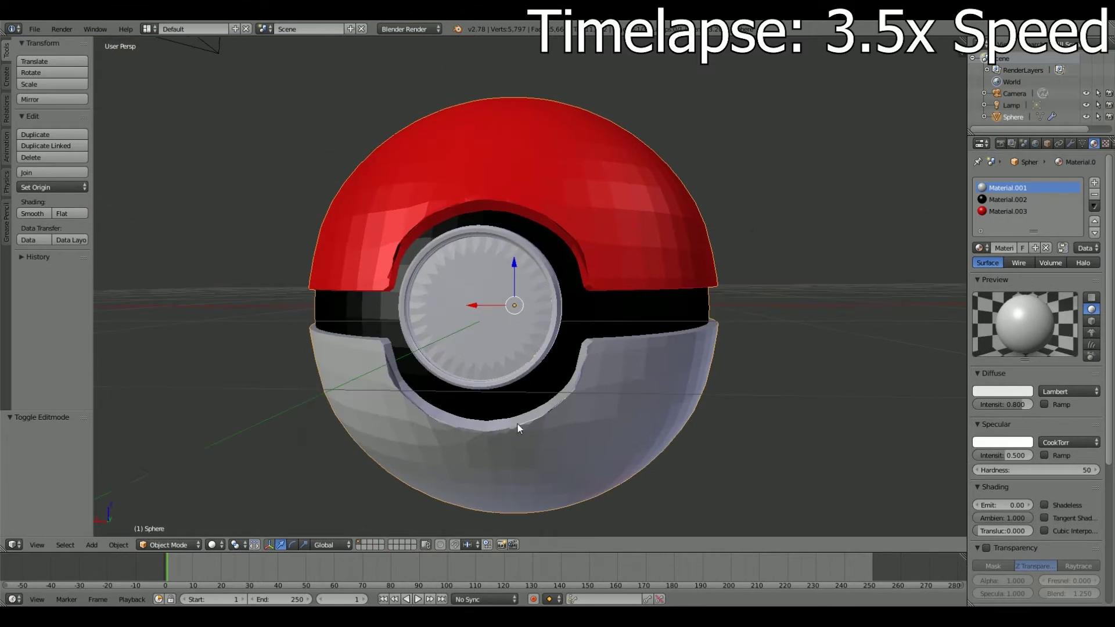
pyautogui.press('Tab')
pyautogui.press('a')
pyautogui.scroll(3, 217, 502)
pyautogui.press('Tab')
pyautogui.scroll(-3, 571, 433)
pyautogui.moveTo(218, 503)
pyautogui.mouseDown(button='middle')
pyautogui.moveTo(571, 433)
pyautogui.moveTo(510, 401)
pyautogui.moveTo(587, 507)
pyautogui.mouseUp(button='middle')
pyautogui.scroll(-3, 510, 401)
pyautogui.scroll(-2, 586, 507)
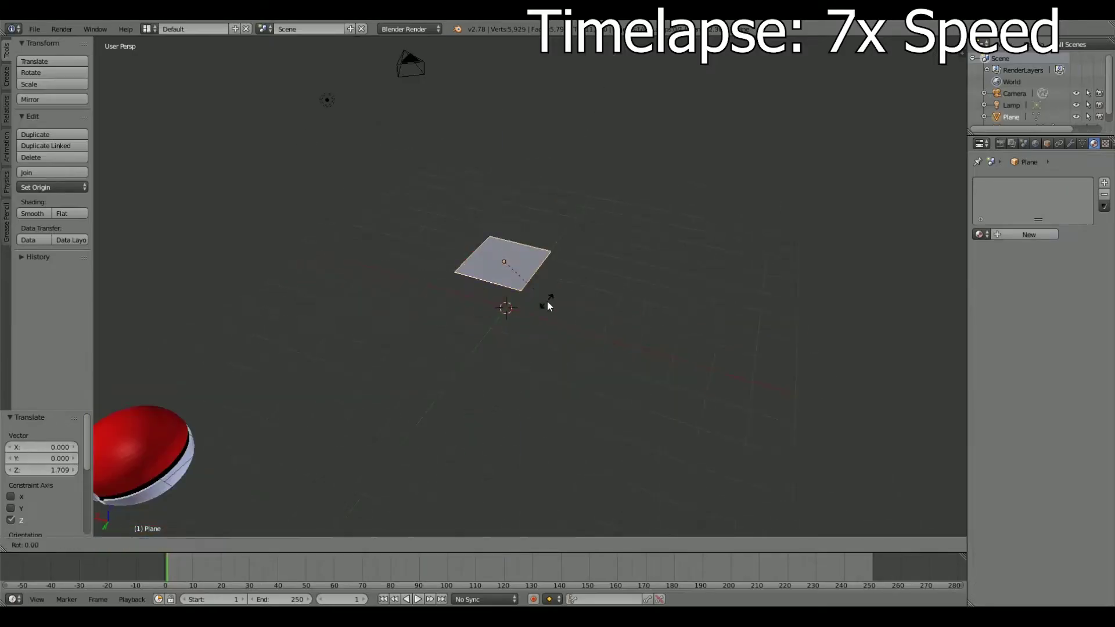
# Put the new plane in Edit Mode, add a vertical loop cut, and delete that edge.
pyautogui.moveTo(562, 335); pyautogui.dragTo(592, 410, button='middle')
pyautogui.click(168, 545)
pyautogui.click(174, 515)
pyautogui.hotkey('ctrl', 'r')
pyautogui.click(531, 356)
pyautogui.rightClick(531, 356)
pyautogui.press('x')
pyautogui.click(348, 525)
# In Back Ortho view, lower a corner vertex of the plane along Z.
pyautogui.moveTo(407, 406); pyautogui.dragTo(472, 285, button='middle')
pyautogui.moveTo(419, 211); pyautogui.dragTo(452, 244, button='middle')
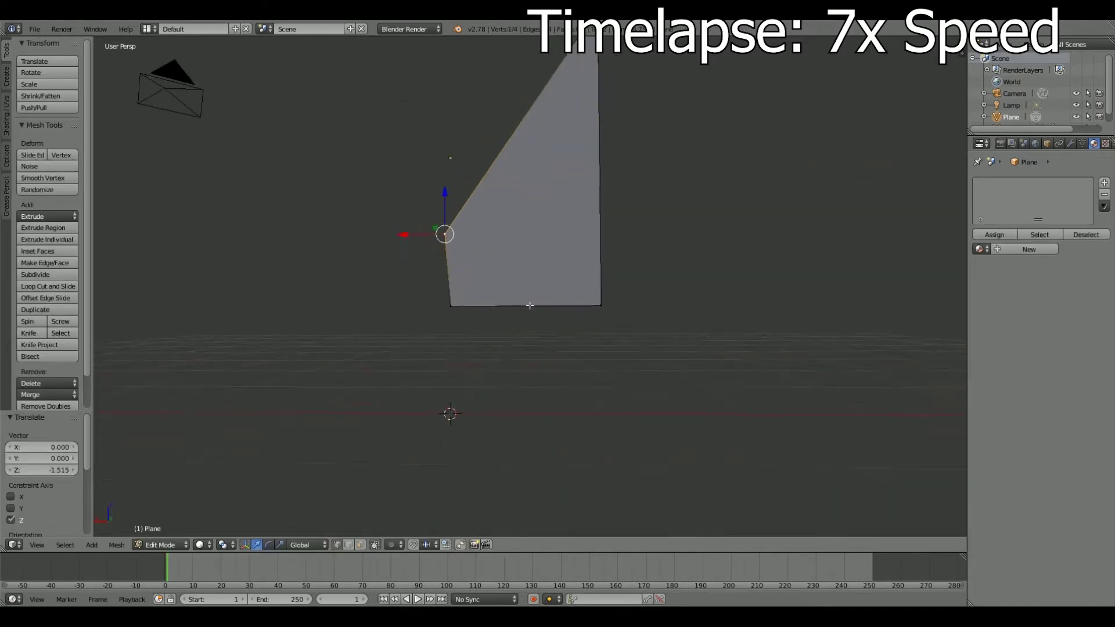
pyautogui.press('ctrl+KP_1')
pyautogui.rightClick(587, 131)
pyautogui.press('g')
pyautogui.press('z')
pyautogui.click(592, 256)
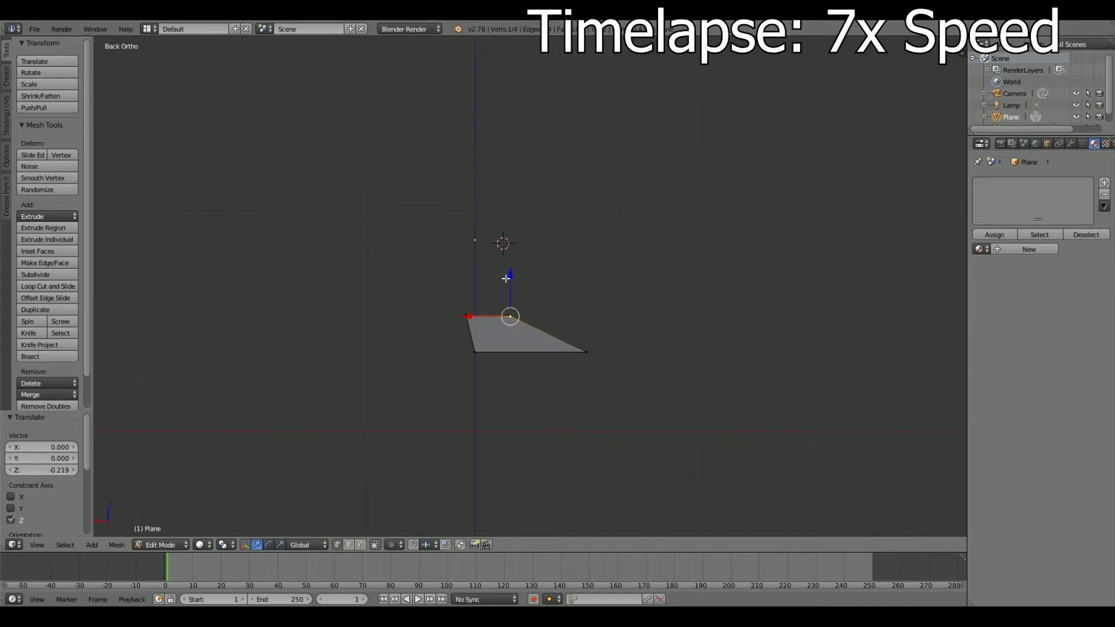
# Extrude an edge along X, then shift the lower vertex left.
pyautogui.press('e')
pyautogui.press('x')
pyautogui.click(511, 316)
pyautogui.press('g')
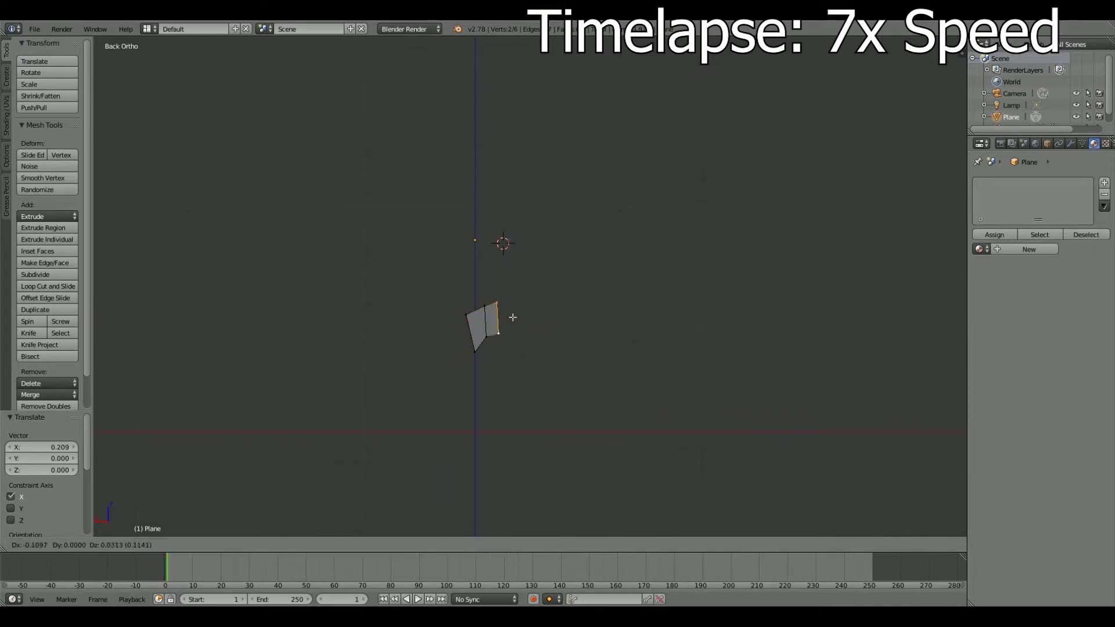
pyautogui.click(510, 317)
pyautogui.press('g')
pyautogui.press('z')
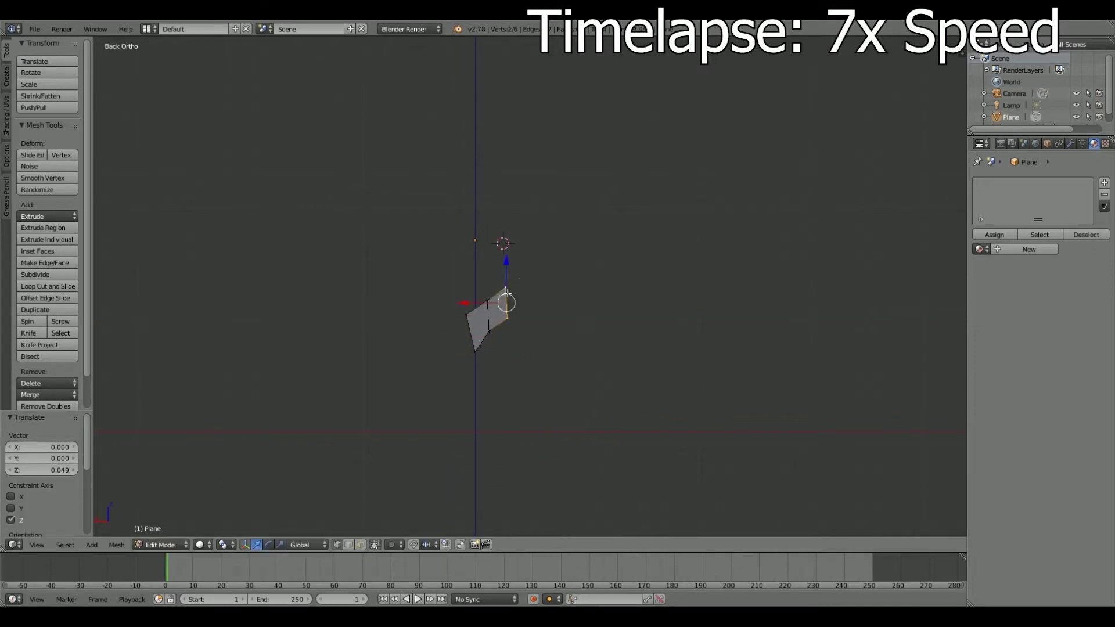
pyautogui.rightClick(507, 317)
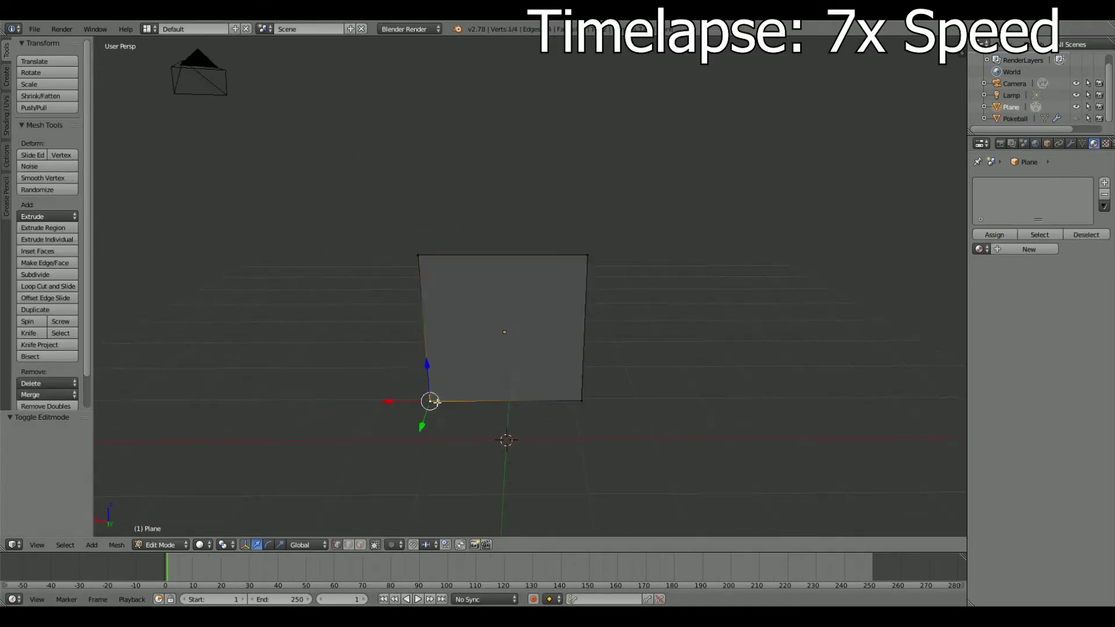
pyautogui.moveTo(569, 402); pyautogui.dragTo(474, 399)
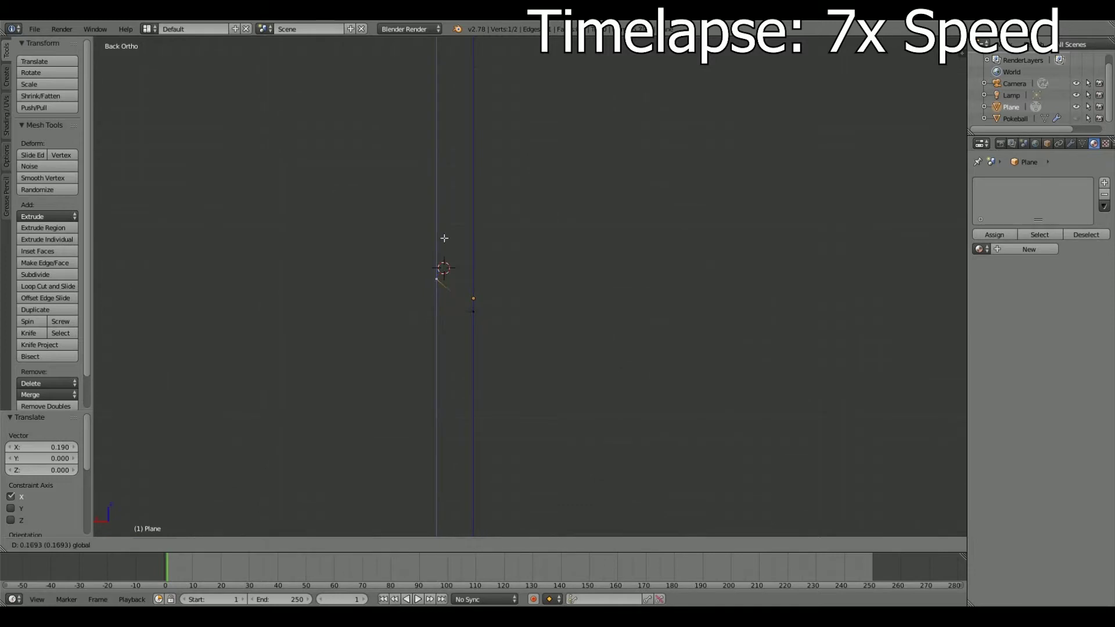
# Extrude the first few vertices of the insignia outline, one constrained to X.
pyautogui.press('e')
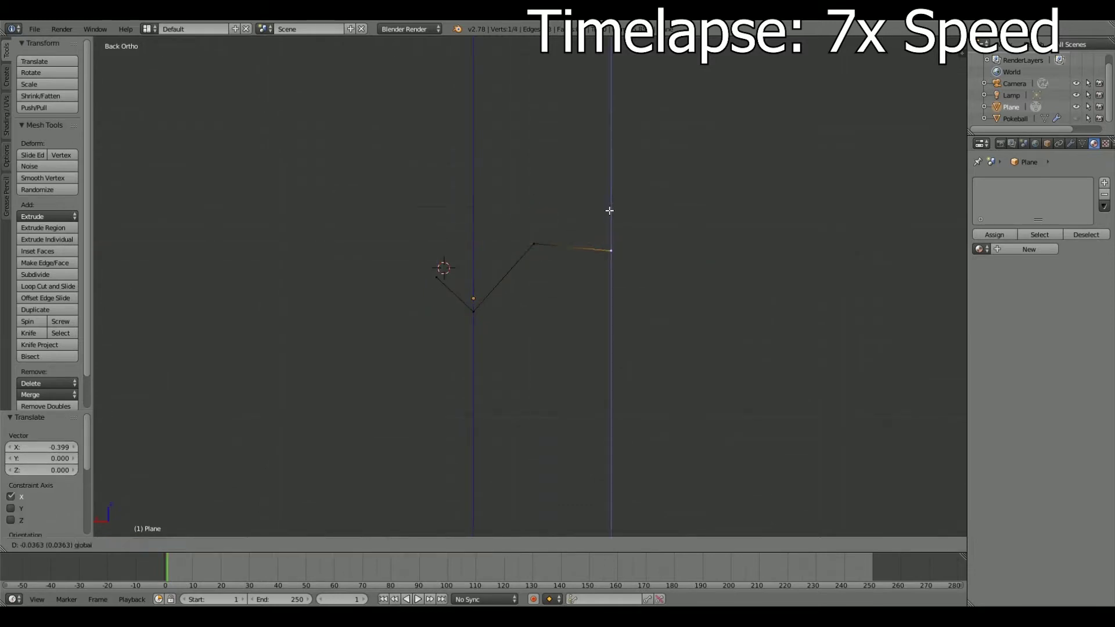
pyautogui.click(610, 251)
pyautogui.press('e')
pyautogui.click(594, 324)
pyautogui.press('e')
pyautogui.click(698, 326)
pyautogui.scroll(-2, 639, 359)
pyautogui.press('e')
pyautogui.press('x')
pyautogui.click(479, 315)
# Extend the outline down and left with Z-locked vertex extrusions and moves.
pyautogui.press('e')
pyautogui.press('z')
pyautogui.click(463, 383)
pyautogui.press('e')
pyautogui.click(405, 452)
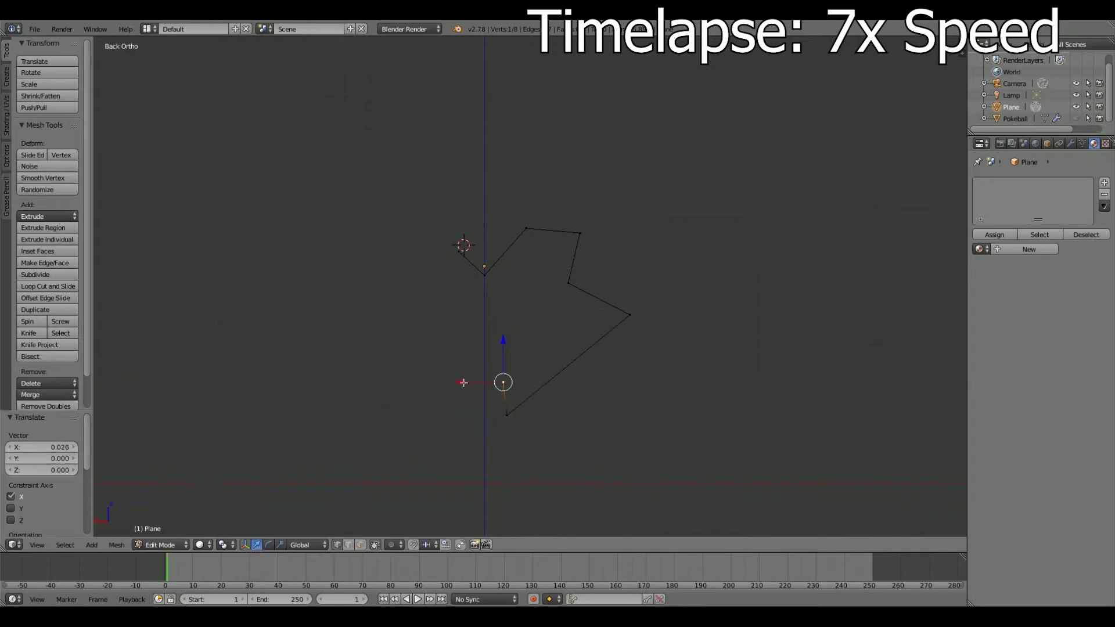
pyautogui.click(437, 439)
pyautogui.press('g')
pyautogui.press('z')
pyautogui.click(441, 450)
pyautogui.rightClick(509, 436)
pyautogui.click(648, 330)
pyautogui.keyDown('shift'); pyautogui.moveTo(649, 330); pyautogui.dragTo(515, 384, button='middle'); pyautogui.keyUp('shift')
# Subdivide the long edge and reposition the new vertices along the curve.
pyautogui.press('e')
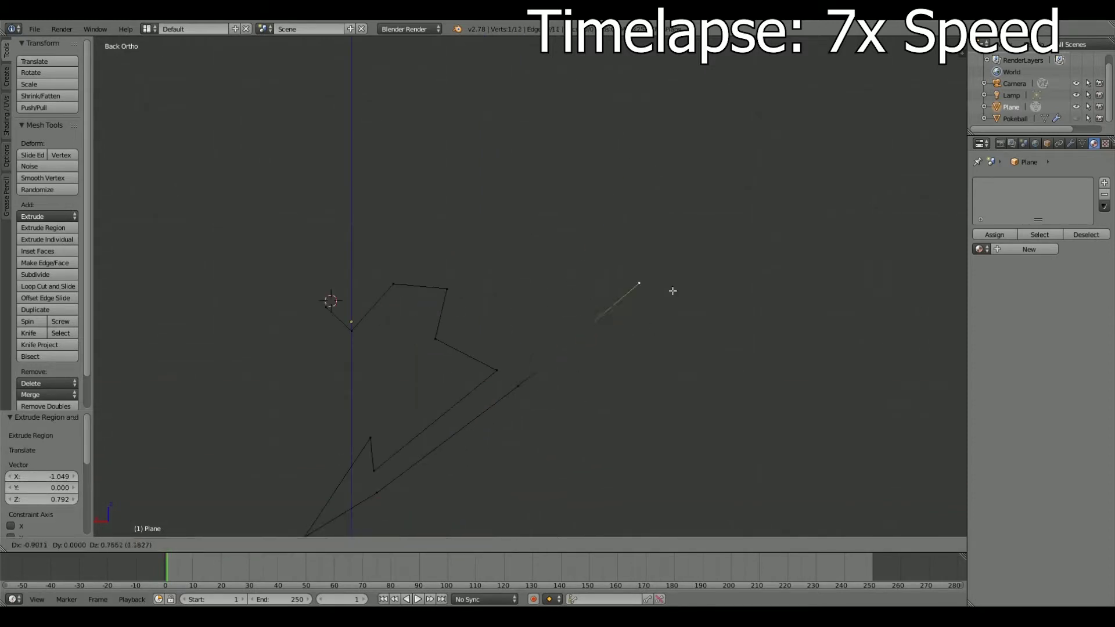
pyautogui.click(74, 275)
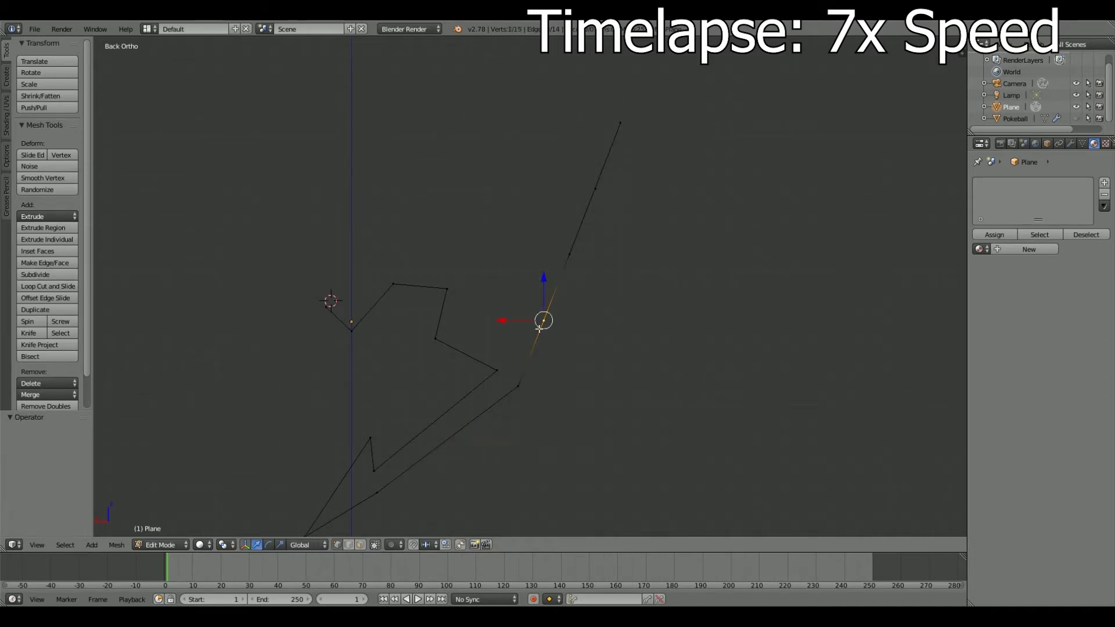
pyautogui.press('g')
pyautogui.press('z')
pyautogui.click(567, 365)
pyautogui.click(639, 291)
pyautogui.rightClick(595, 189)
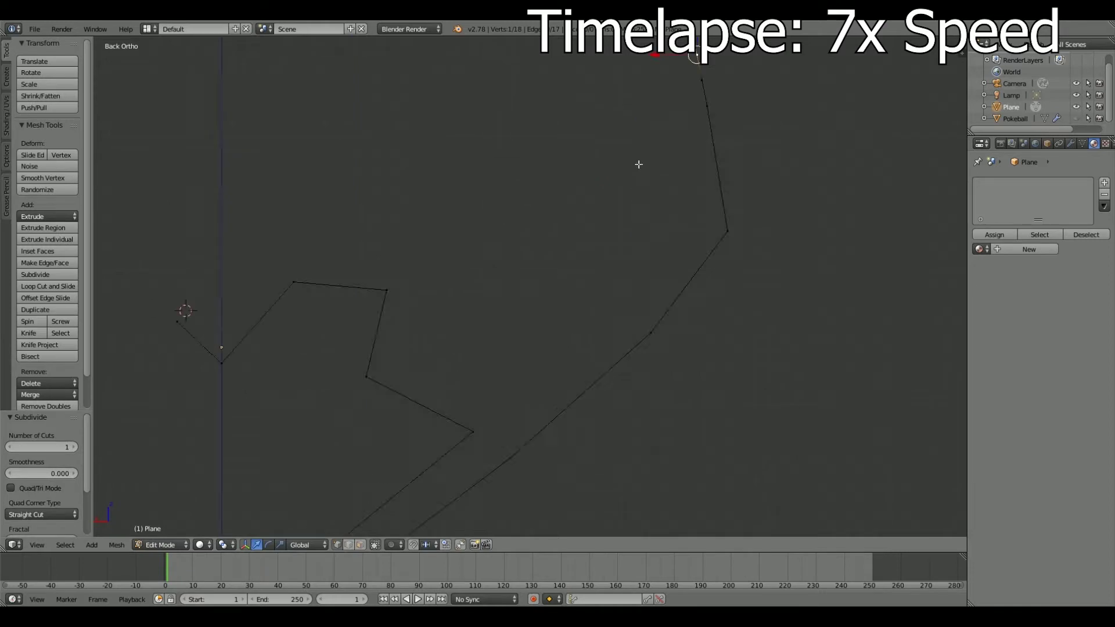
pyautogui.click(489, 242)
pyautogui.rightClick(601, 299)
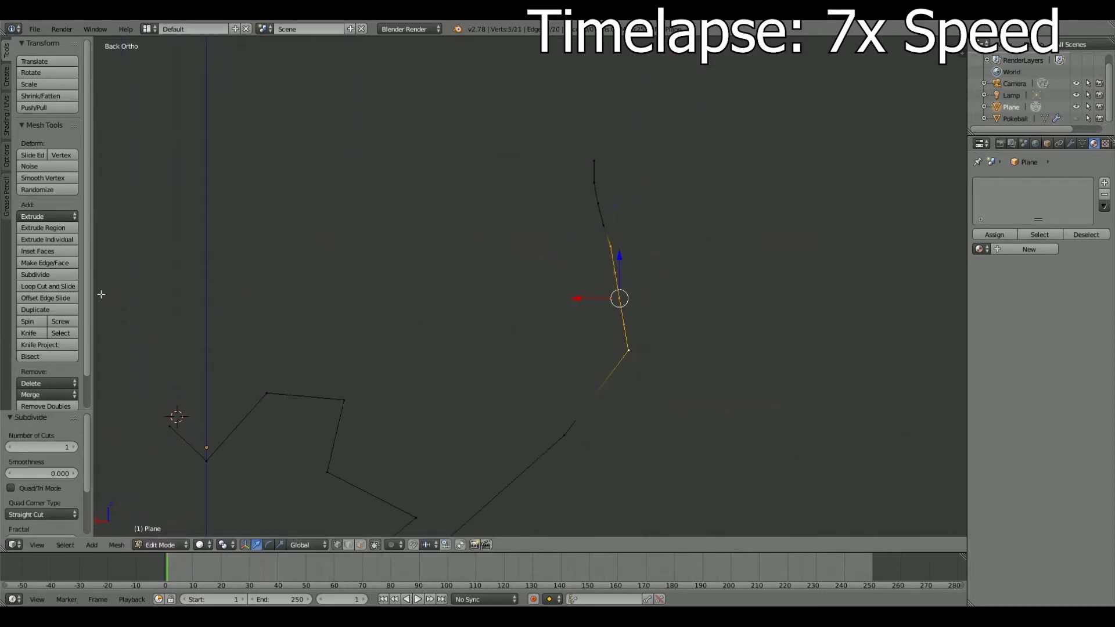
pyautogui.click(139, 273)
pyautogui.rightClick(694, 351)
pyautogui.click(916, 179)
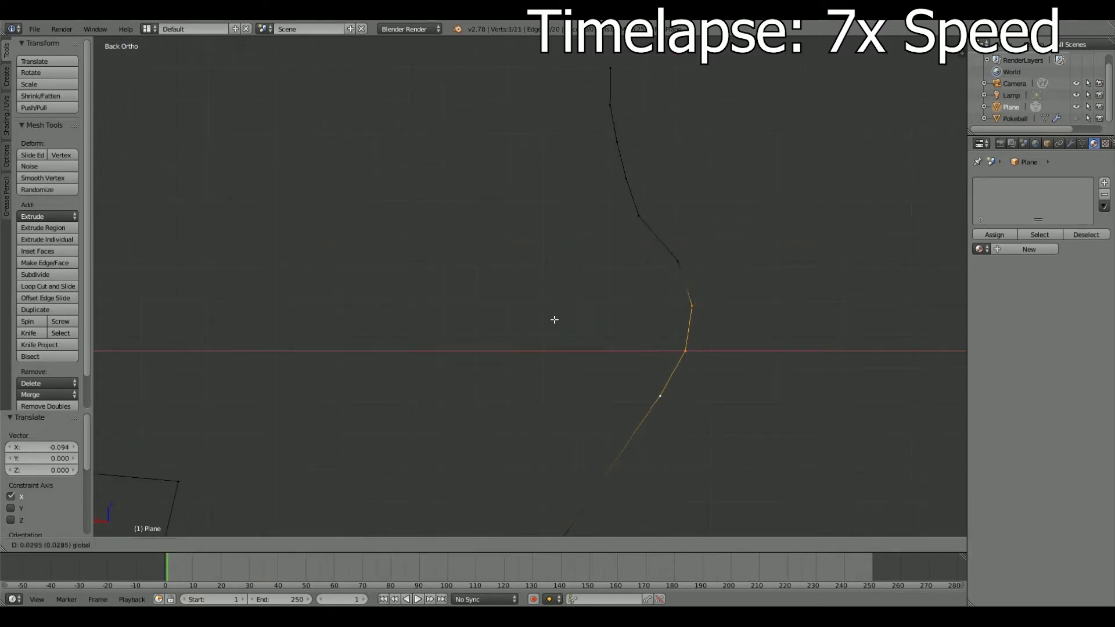
# Adjust a vertex height on Z, then extrude and slide vertices along X.
pyautogui.scroll(-2, 552, 319)
pyautogui.press('g')
pyautogui.press('z')
pyautogui.click(610, 369)
pyautogui.rightClick(614, 353)
pyautogui.click(598, 233)
pyautogui.press('e')
pyautogui.press('x')
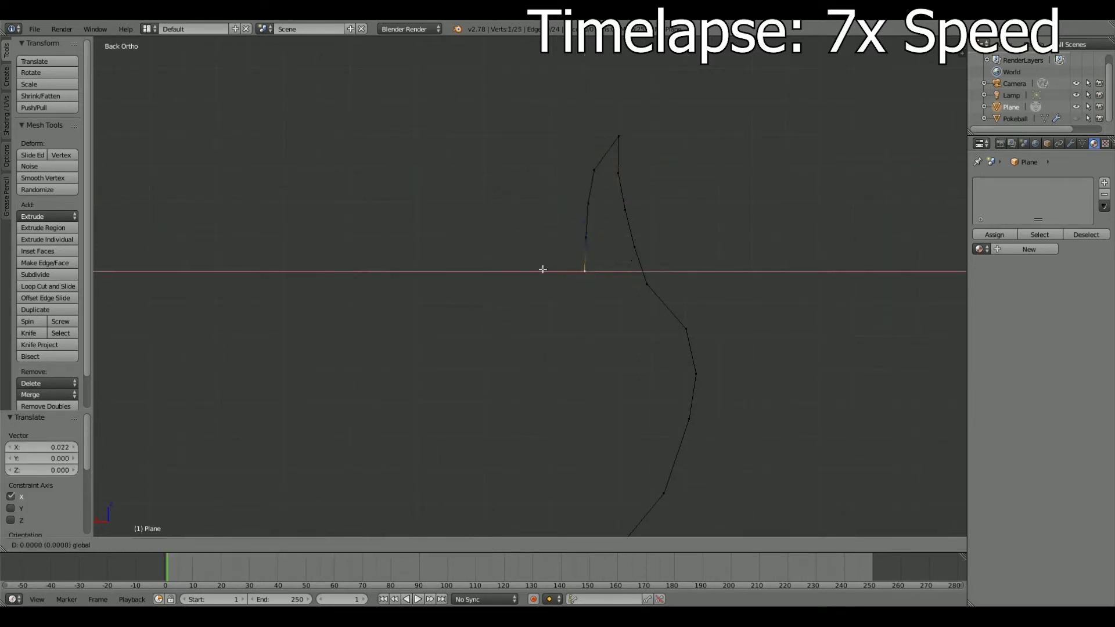
pyautogui.click(600, 111)
pyautogui.press('g')
pyautogui.press('x')
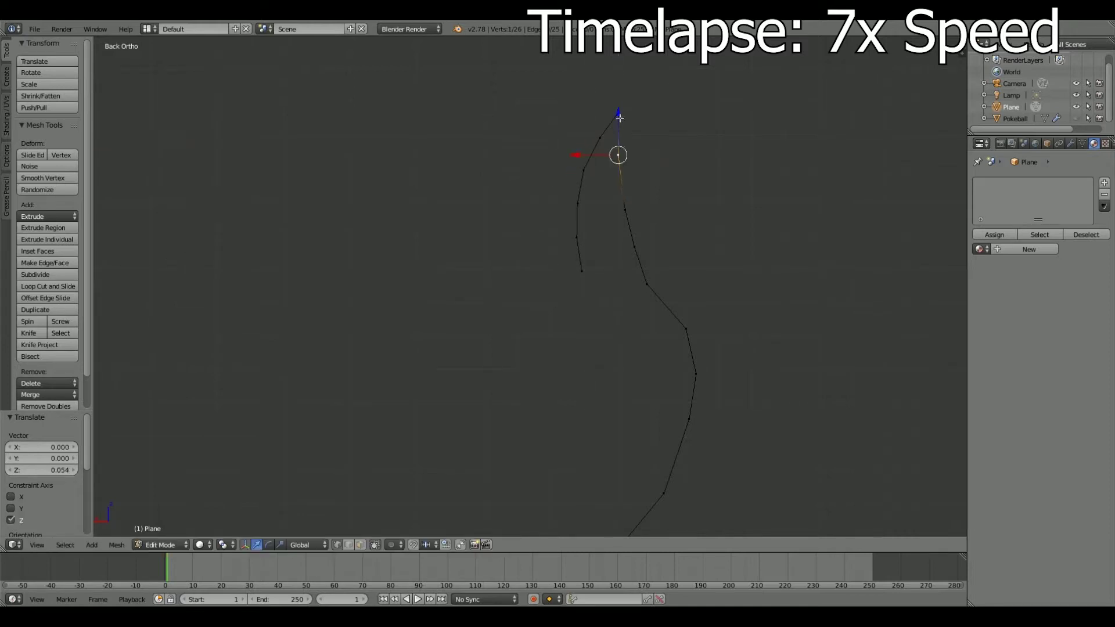
pyautogui.scroll(-2, 552, 206)
# Extrude a new vertex from the curve's tip and adjust a neighbouring vertex on Z.
pyautogui.press('a')
pyautogui.rightClick(557, 185)
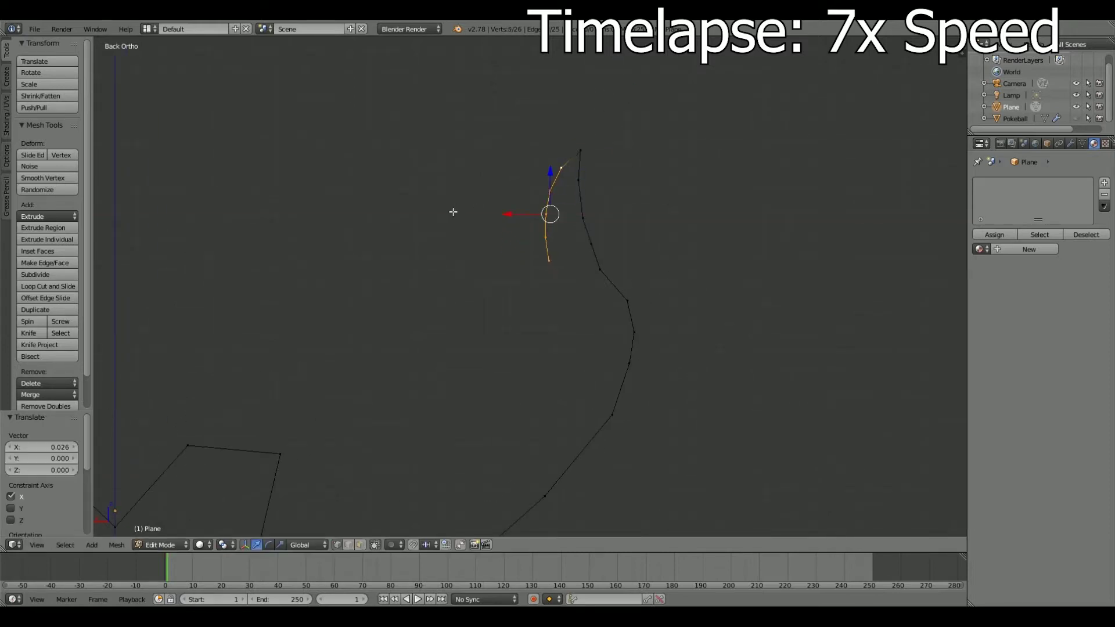
pyautogui.press('e')
pyautogui.click(614, 260)
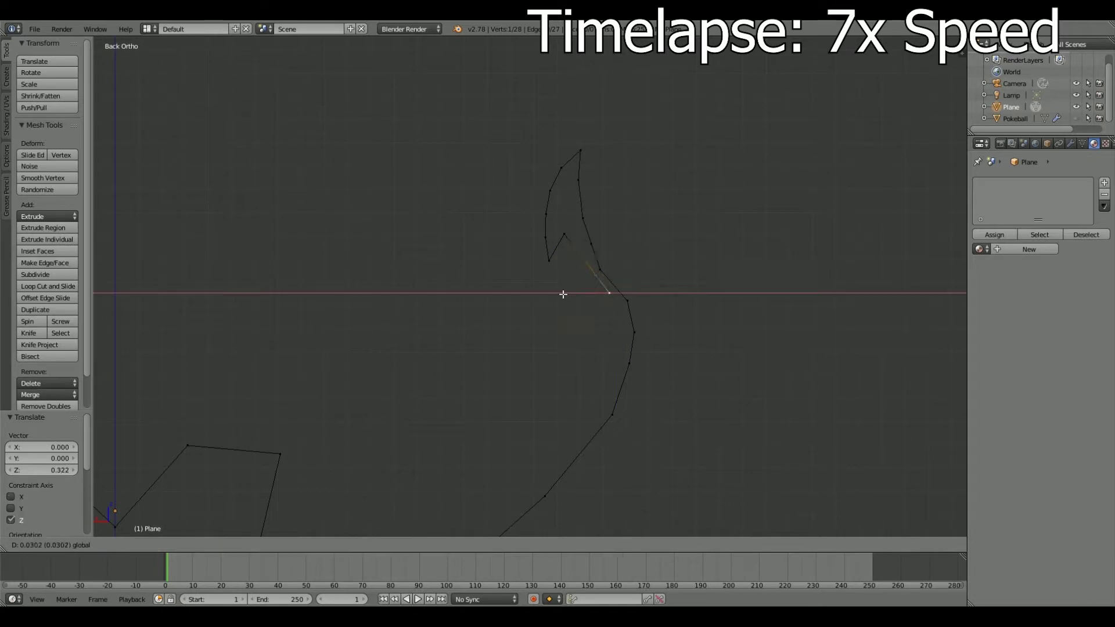
pyautogui.rightClick(556, 246)
pyautogui.scroll(6, 556, 246)
pyautogui.press('g')
pyautogui.press('z')
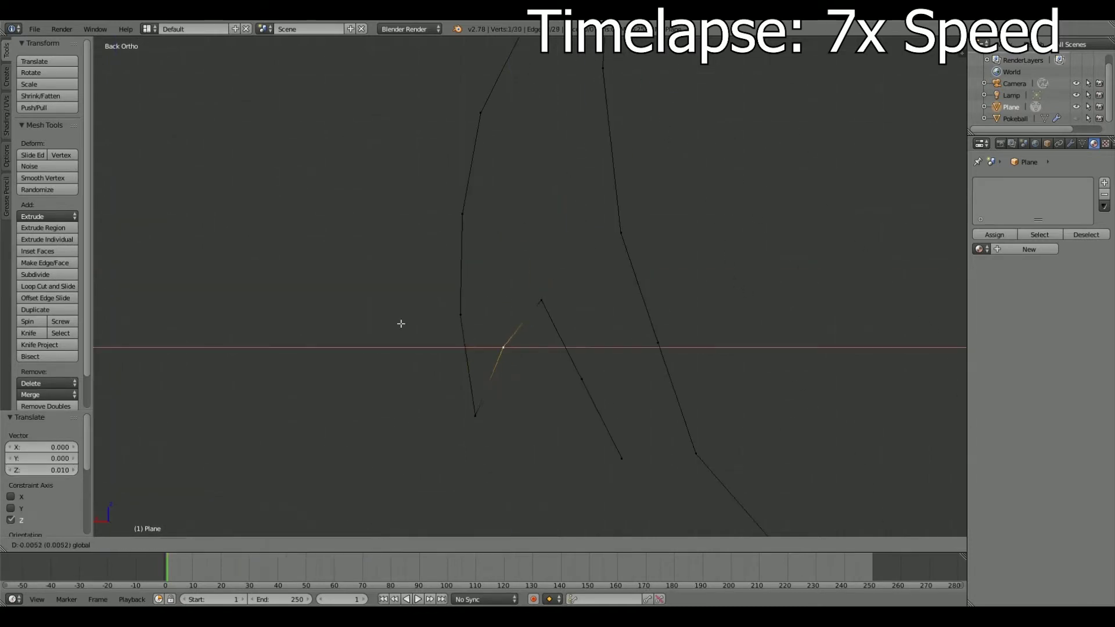
pyautogui.press('a')
pyautogui.scroll(-5, 667, 349)
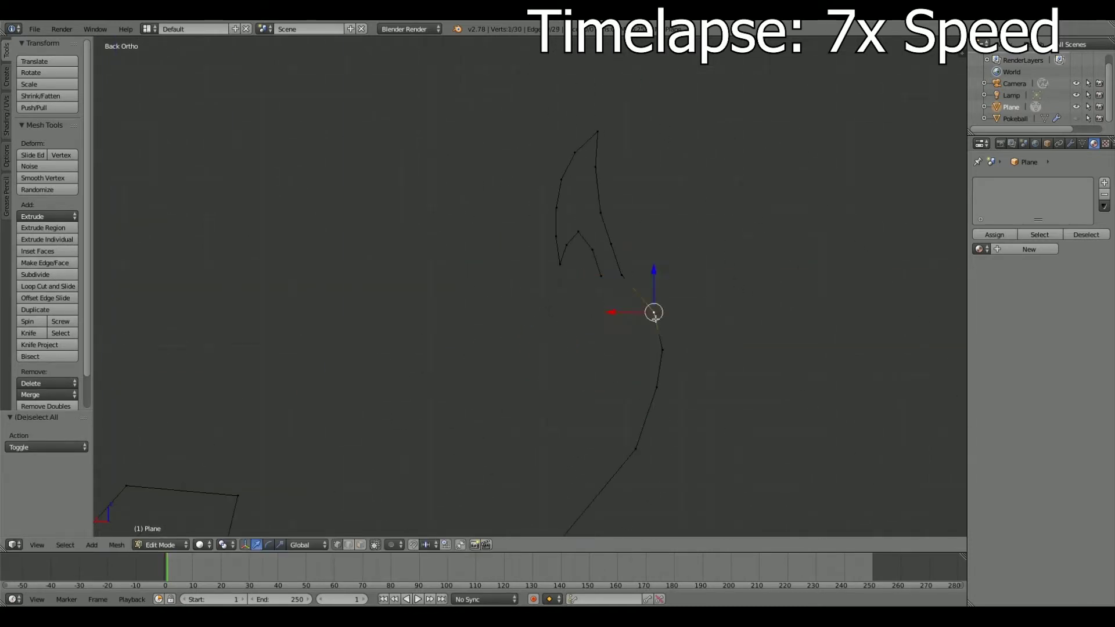
pyautogui.scroll(3, 656, 261)
pyautogui.keyDown('shift'); pyautogui.moveTo(659, 207); pyautogui.dragTo(545, 290, button='middle'); pyautogui.keyUp('shift')
pyautogui.scroll(-3, 586, 281)
pyautogui.scroll(4, 629, 274)
# Extrude the final outline vertices and set their heights along Z.
pyautogui.press('e')
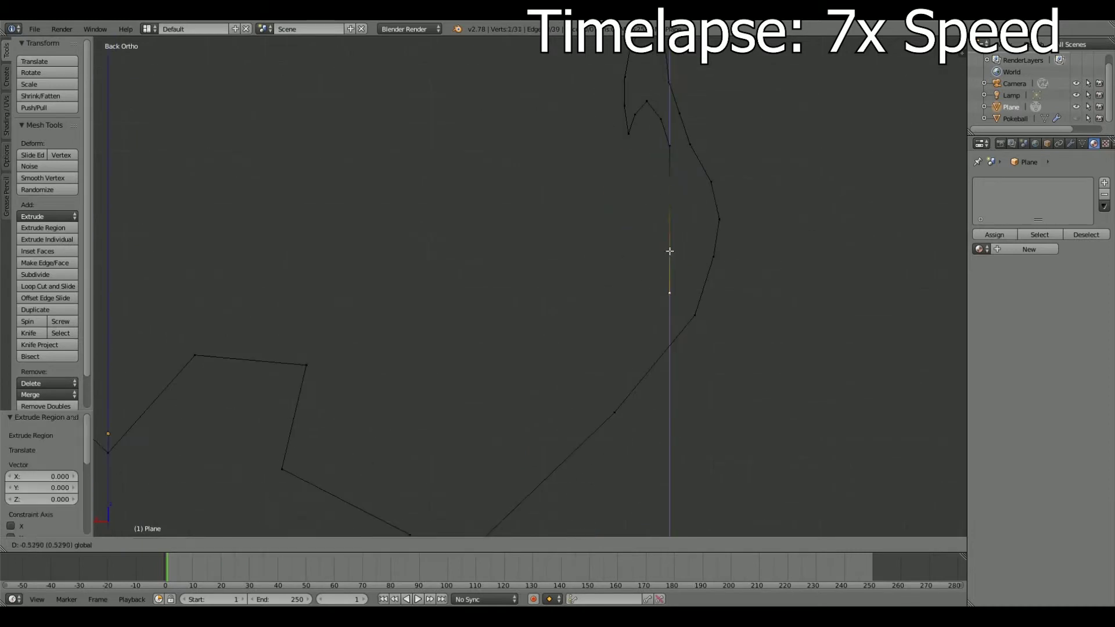
pyautogui.click(671, 254)
pyautogui.keyDown('shift'); pyautogui.moveTo(672, 254); pyautogui.dragTo(585, 243, button='middle'); pyautogui.keyUp('shift')
pyautogui.press('e')
pyautogui.press('g')
pyautogui.press('z')
pyautogui.click(577, 238)
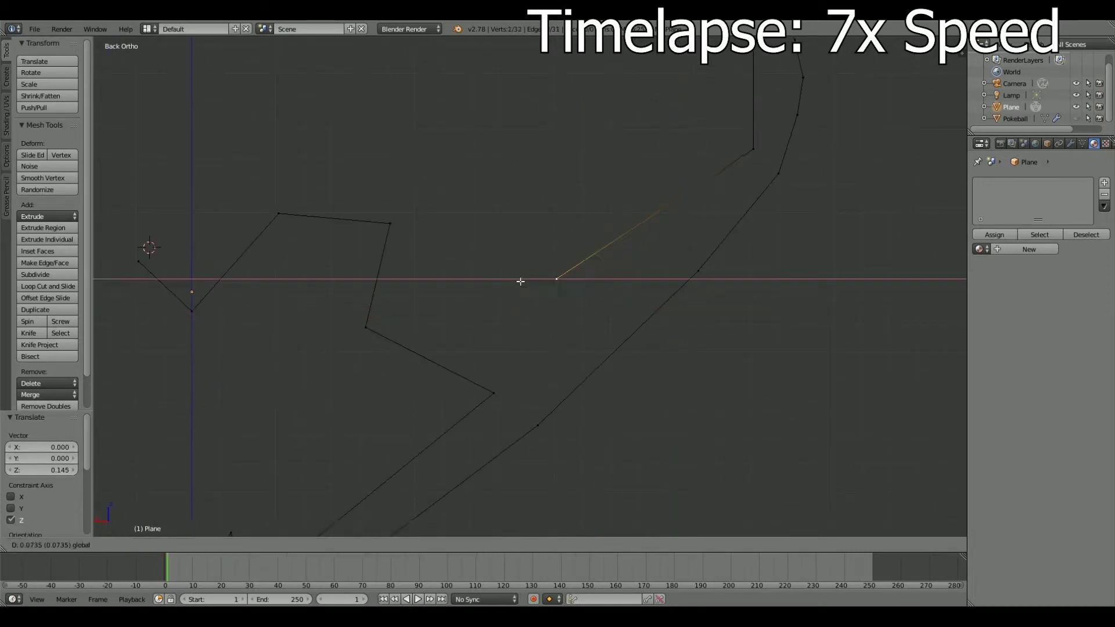
pyautogui.press('g')
pyautogui.press('z')
pyautogui.click(646, 307)
pyautogui.rightClick(610, 311)
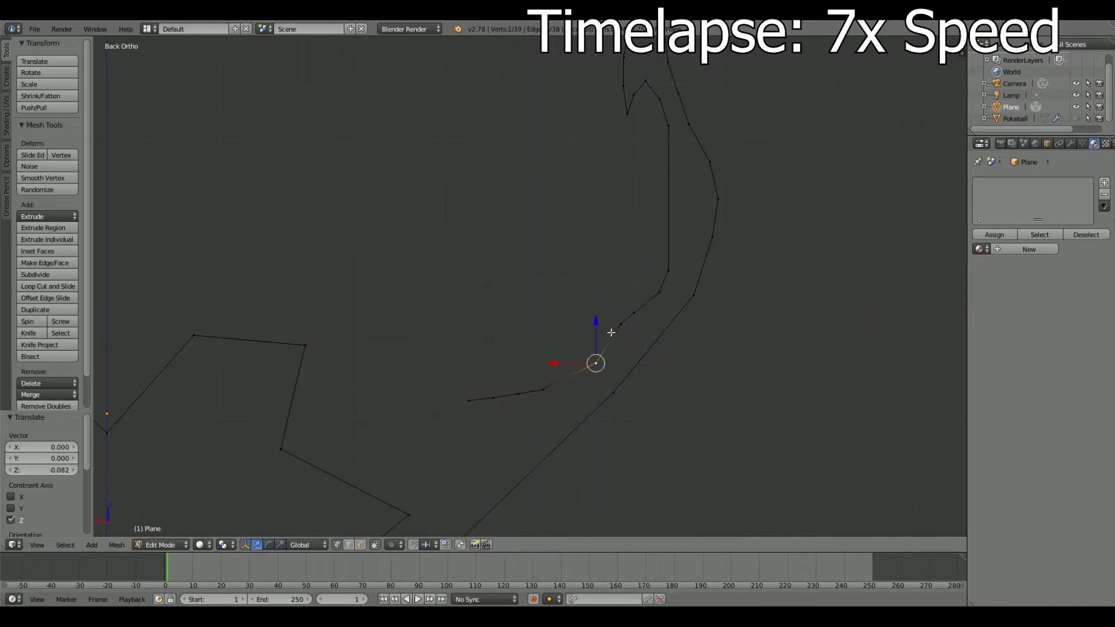
# Subdivide the selected tail-strand edges and reposition a strand vertex horizontally.
pyautogui.press('w')
pyautogui.click(670, 224)
pyautogui.keyDown('shift'); pyautogui.moveTo(670, 224); pyautogui.dragTo(640, 314, button='middle'); pyautogui.keyUp('shift')
pyautogui.rightClick(638, 249)
pyautogui.click(827, 298)
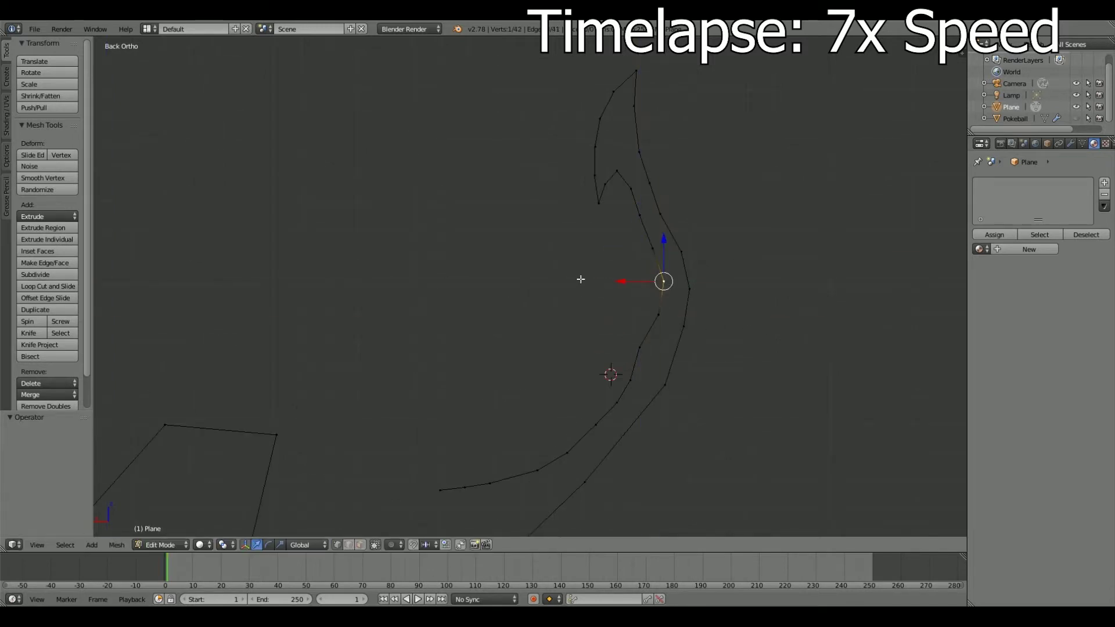
pyautogui.click(516, 421)
# Move a left-outline vertex vertically along Z to refine the strand shape.
pyautogui.rightClick(161, 423)
pyautogui.press('g')
pyautogui.press('z')
pyautogui.moveTo(516, 421)
pyautogui.keyDown('shift'); pyautogui.mouseDown(button='middle')
pyautogui.moveTo(598, 341)
pyautogui.moveTo(586, 423)
pyautogui.mouseUp(button='middle'); pyautogui.keyUp('shift')
pyautogui.press('a')
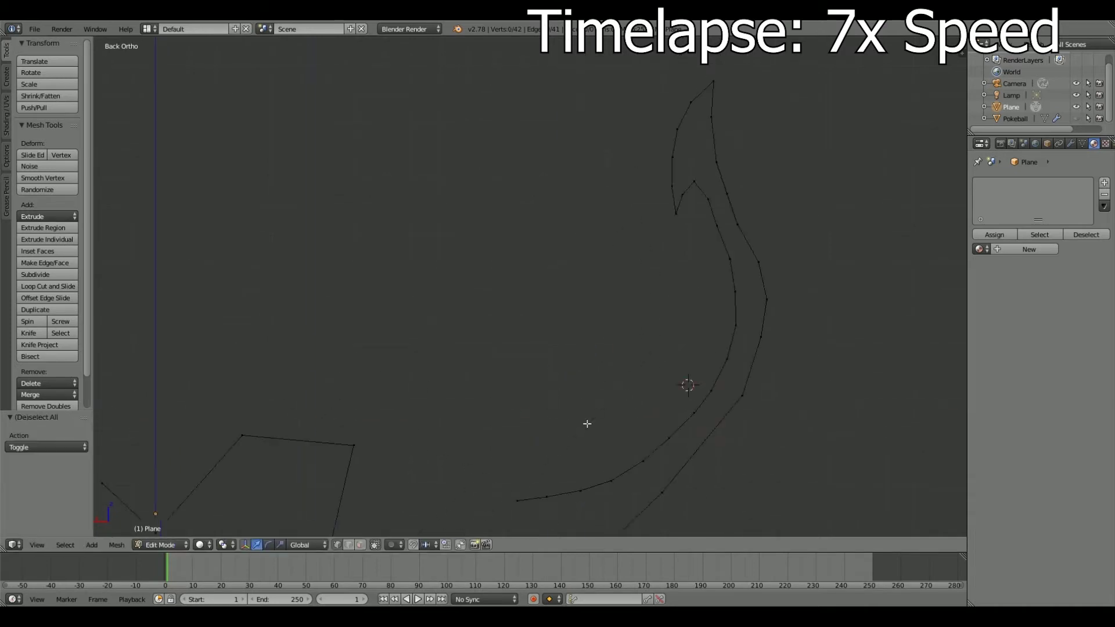
pyautogui.keyDown('shift'); pyautogui.moveTo(586, 329); pyautogui.dragTo(583, 323, button='middle'); pyautogui.keyUp('shift')
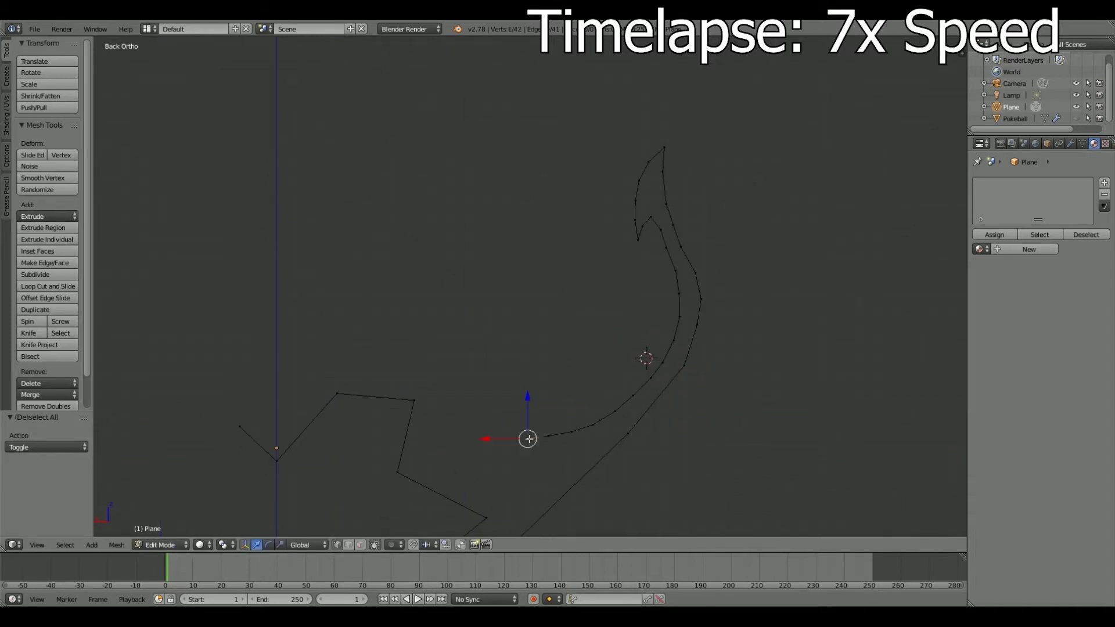
pyautogui.click(627, 269)
# Extrude a new point upward from the end vertex of the strand.
pyautogui.press('e')
pyautogui.click(632, 122)
pyautogui.keyDown('shift'); pyautogui.moveTo(652, 56); pyautogui.dragTo(638, 167, button='middle'); pyautogui.keyUp('shift')
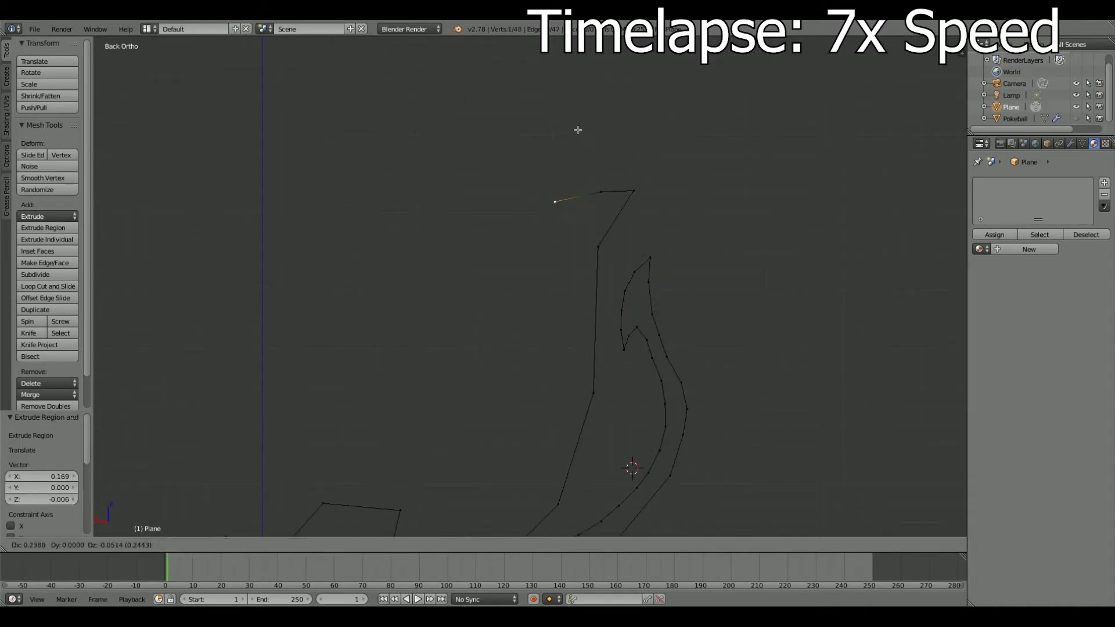
pyautogui.click(525, 472)
pyautogui.keyDown('shift'); pyautogui.moveTo(550, 382); pyautogui.dragTo(561, 404, button='middle'); pyautogui.keyUp('shift')
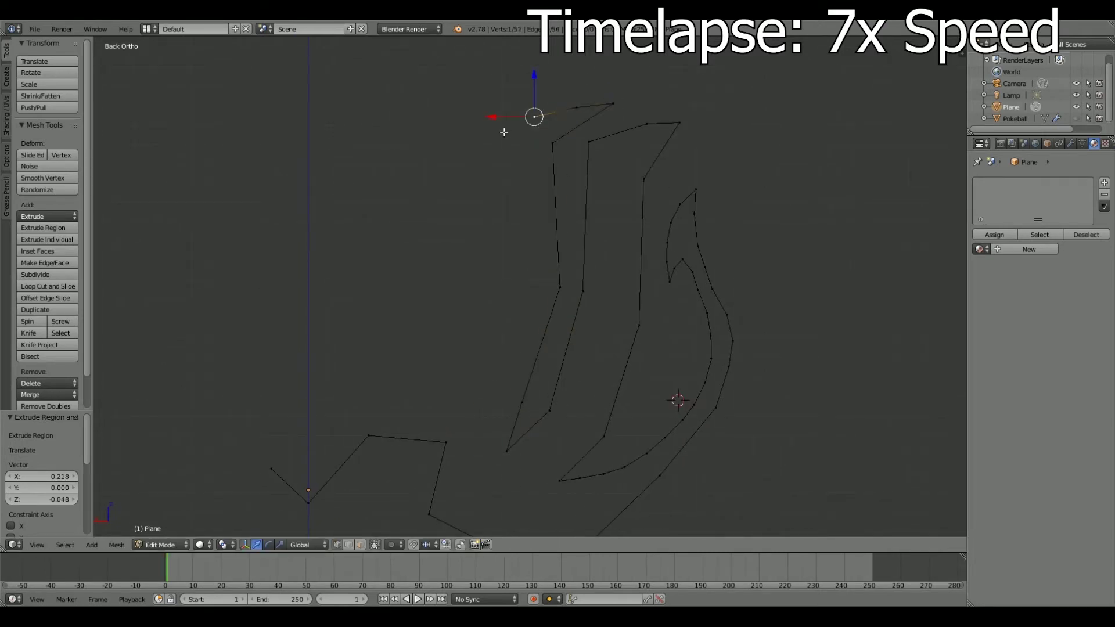
pyautogui.click(395, 421)
# Extrude further points to trace the inner jagged stripe of the tail.
pyautogui.keyDown('shift'); pyautogui.moveTo(488, 382); pyautogui.dragTo(580, 364, button='middle'); pyautogui.keyUp('shift')
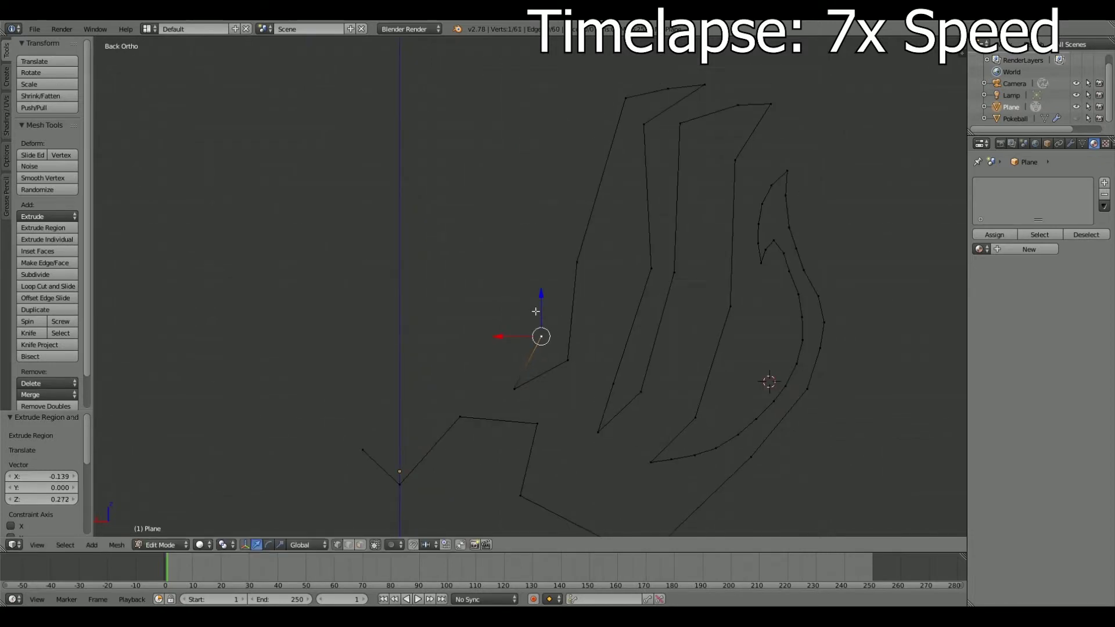
pyautogui.click(505, 160)
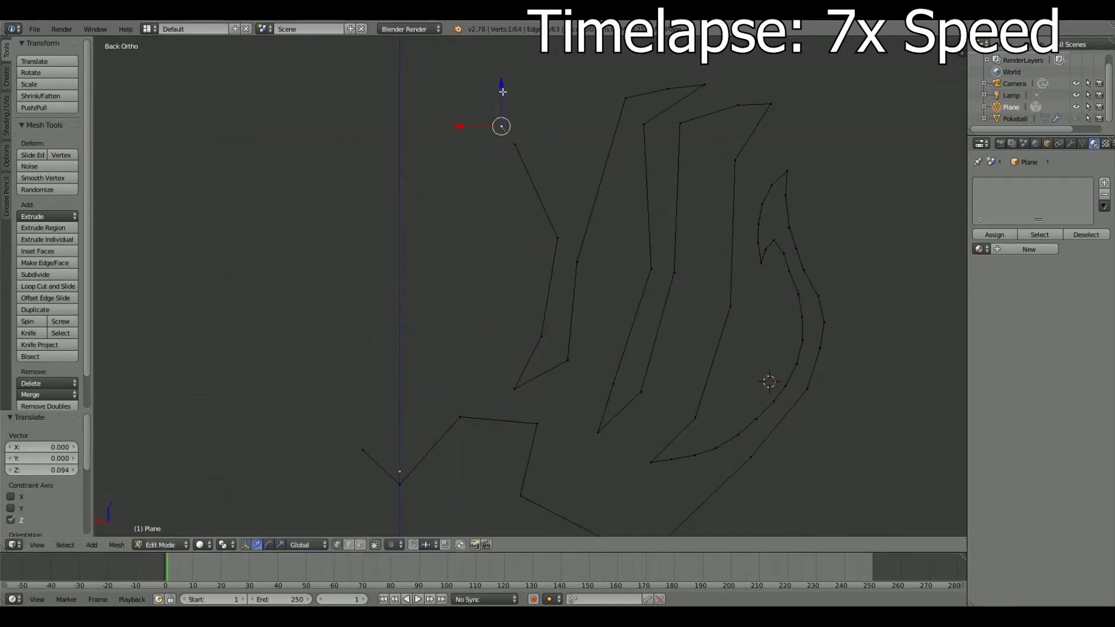
pyautogui.click(488, 133)
pyautogui.press('e')
pyautogui.keyDown('shift'); pyautogui.moveTo(469, 225); pyautogui.dragTo(624, 229, button='middle'); pyautogui.keyUp('shift')
pyautogui.press('e')
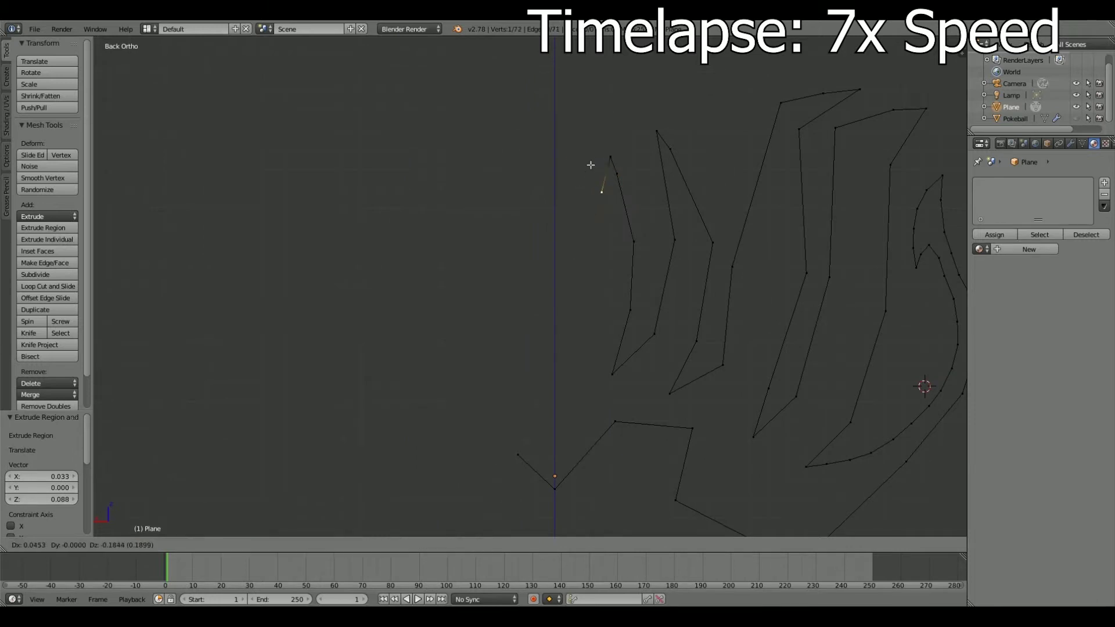
pyautogui.scroll(-3, 552, 368)
pyautogui.scroll(4, 548, 250)
# Shift the vertex at the top of the logo horizontally along X.
pyautogui.rightClick(547, 250)
pyautogui.press('g')
pyautogui.press('x')
pyautogui.click(491, 223)
# Extrude another outline point and slide it along X into place.
pyautogui.press('e')
pyautogui.scroll(2, 599, 241)
pyautogui.press('g')
pyautogui.press('x')
pyautogui.click(417, 246)
pyautogui.moveTo(418, 246); pyautogui.dragTo(519, 211, button='middle')
pyautogui.keyDown('shift'); pyautogui.moveTo(556, 164); pyautogui.dragTo(548, 303, button='middle'); pyautogui.keyUp('shift')
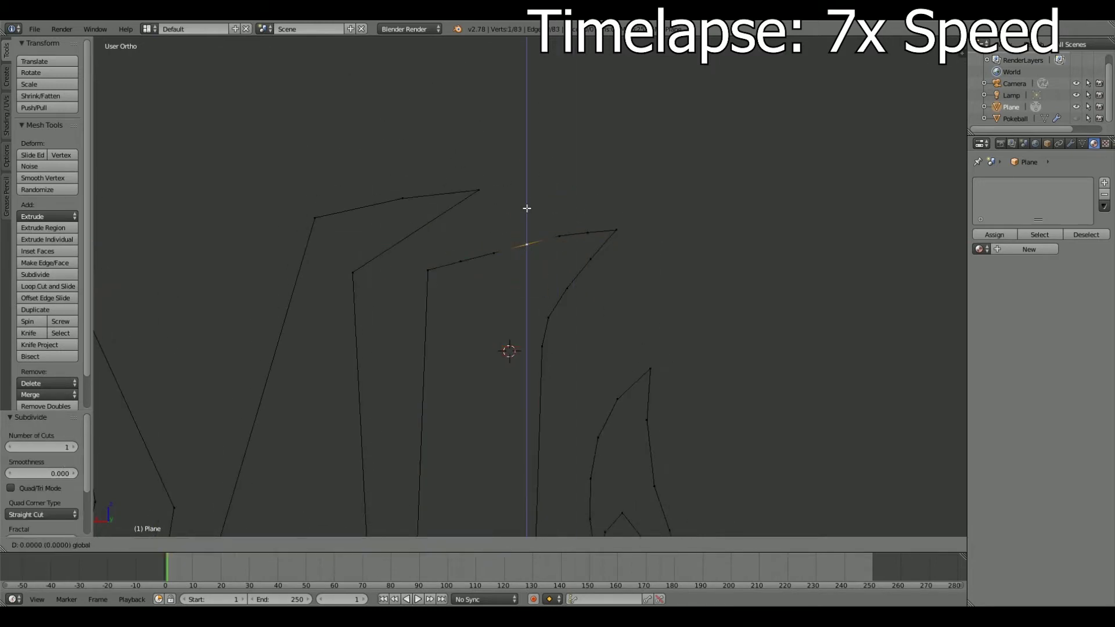
# Nudge a strand vertex and the strand's end point vertically along Z.
pyautogui.rightClick(428, 270)
pyautogui.press('g')
pyautogui.press('z')
pyautogui.click(59, 274)
pyautogui.rightClick(444, 289)
pyautogui.press('g')
pyautogui.press('z')
pyautogui.click(441, 256)
# Add extra points along the next strand's vertical edge.
pyautogui.scroll(-3, 509, 351)
pyautogui.moveTo(493, 267)
pyautogui.keyDown('shift'); pyautogui.mouseDown(button='middle')
pyautogui.moveTo(576, 248)
pyautogui.moveTo(664, 191)
pyautogui.mouseUp(button='middle'); pyautogui.keyUp('shift')
pyautogui.rightClick(572, 187)
pyautogui.keyDown('shift'); pyautogui.rightClick(560, 362); pyautogui.keyUp('shift')
pyautogui.click(35, 274)
pyautogui.scroll(3, 612, 254)
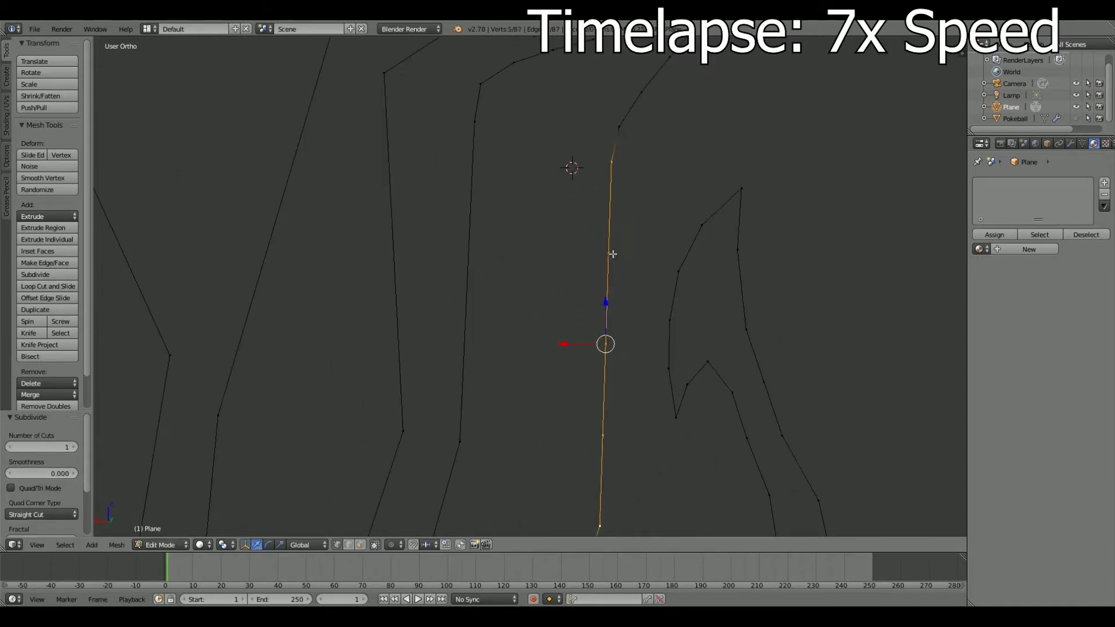
# Shift a vertex on the centre edge along X.
pyautogui.rightClick(613, 254)
pyautogui.press('g')
pyautogui.press('x')
pyautogui.click(608, 254)
pyautogui.rightClick(608, 343)
# Shift two lower centre-edge vertices along X to follow the logo.
pyautogui.keyDown('shift'); pyautogui.moveTo(676, 248); pyautogui.dragTo(671, 98, button='middle'); pyautogui.keyUp('shift')
pyautogui.rightClick(558, 284)
pyautogui.press('g')
pyautogui.press('x')
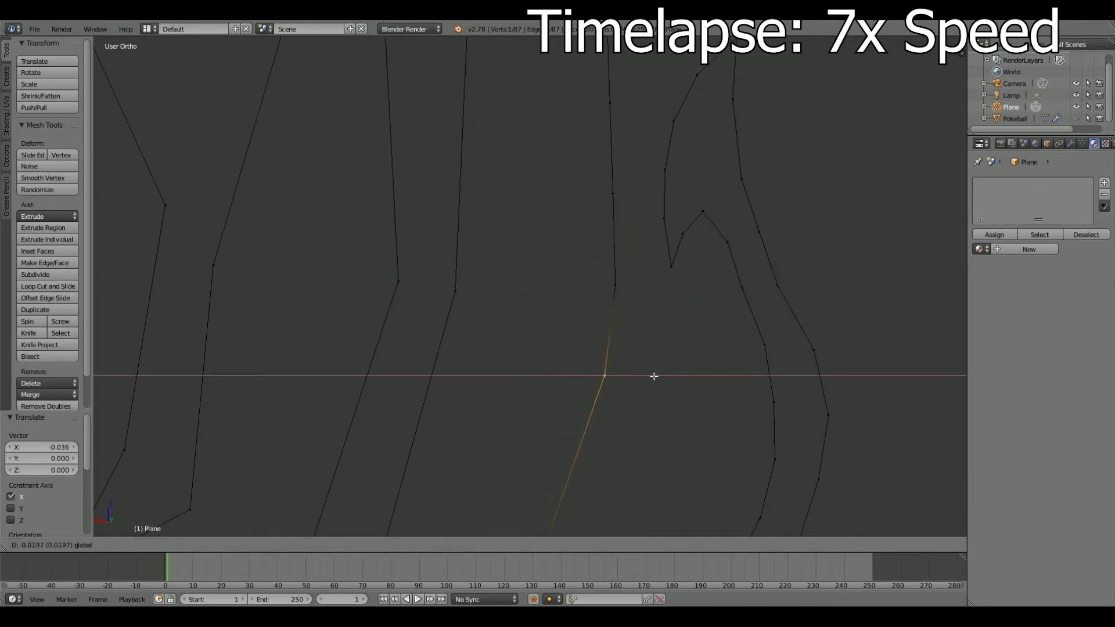
pyautogui.click(654, 377)
pyautogui.press('g')
pyautogui.press('x')
pyautogui.click(614, 300)
# Subdivide the selected edge and the long vertical strand edge.
pyautogui.keyDown('shift'); pyautogui.moveTo(629, 253); pyautogui.dragTo(546, 356, button='middle'); pyautogui.keyUp('shift')
pyautogui.press('w')
pyautogui.click(558, 364)
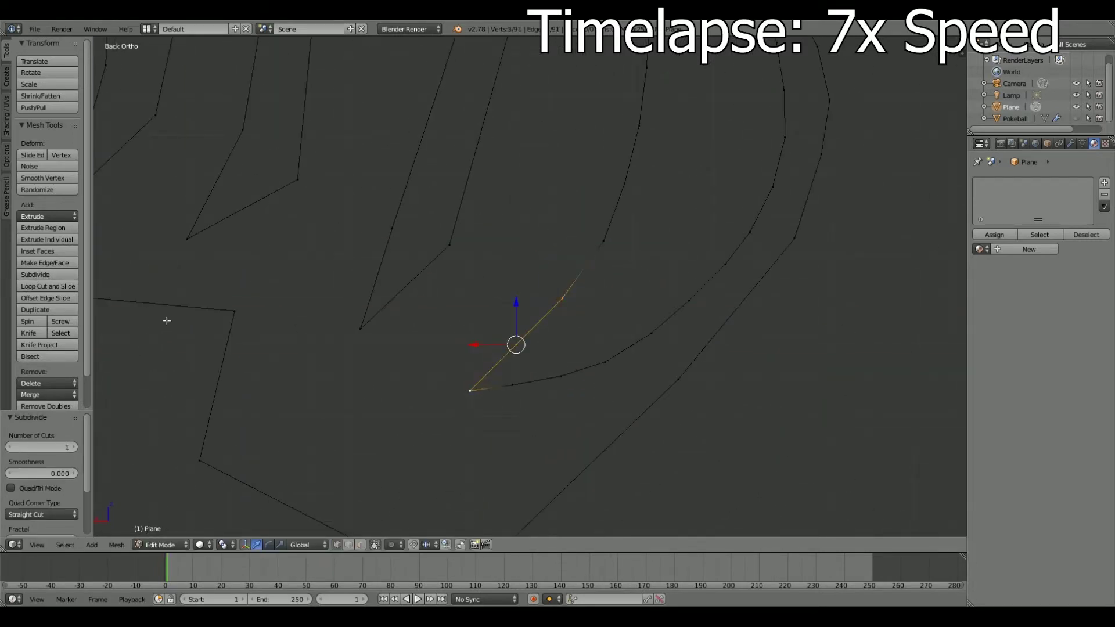
pyautogui.scroll(-3, 607, 306)
pyautogui.keyDown('shift'); pyautogui.moveTo(607, 306); pyautogui.dragTo(538, 281, button='middle'); pyautogui.keyUp('shift')
pyautogui.rightClick(524, 281)
pyautogui.click(35, 274)
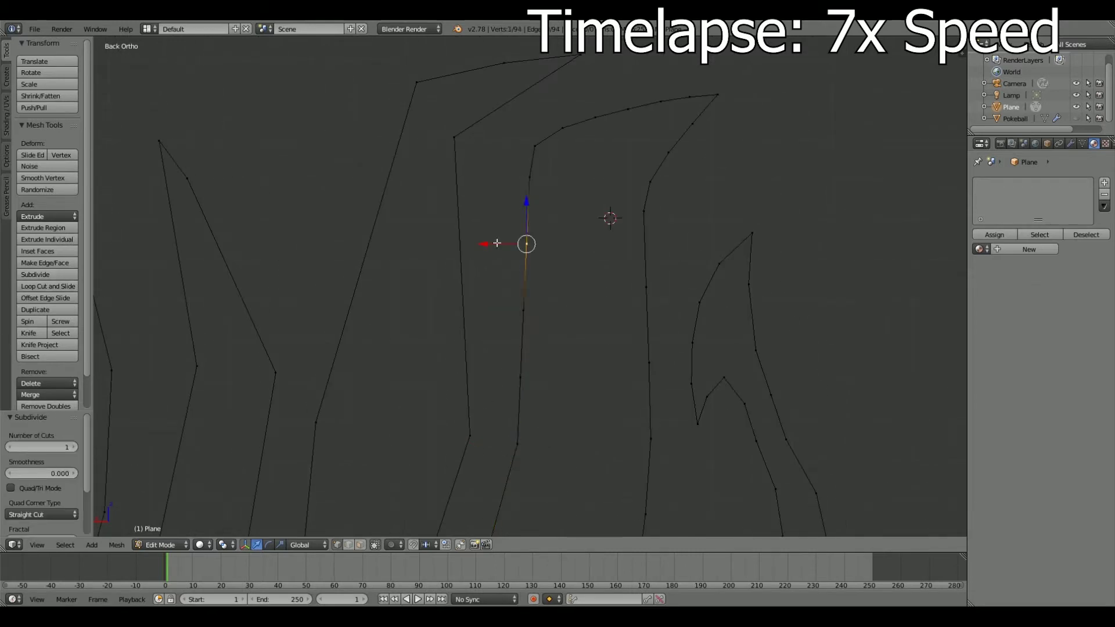
# Subdivide the edge path on the lower strand.
pyautogui.moveTo(497, 242); pyautogui.dragTo(493, 243)
pyautogui.keyDown('shift'); pyautogui.moveTo(582, 189); pyautogui.dragTo(545, 226, button='middle'); pyautogui.keyUp('shift')
pyautogui.keyDown('shift'); pyautogui.moveTo(490, 293); pyautogui.dragTo(530, 254, button='middle'); pyautogui.keyUp('shift')
pyautogui.rightClick(553, 378)
pyautogui.press('w')
pyautogui.click(565, 302)
# Lower a strand vertex along Z.
pyautogui.rightClick(546, 246)
pyautogui.press('g')
pyautogui.press('z')
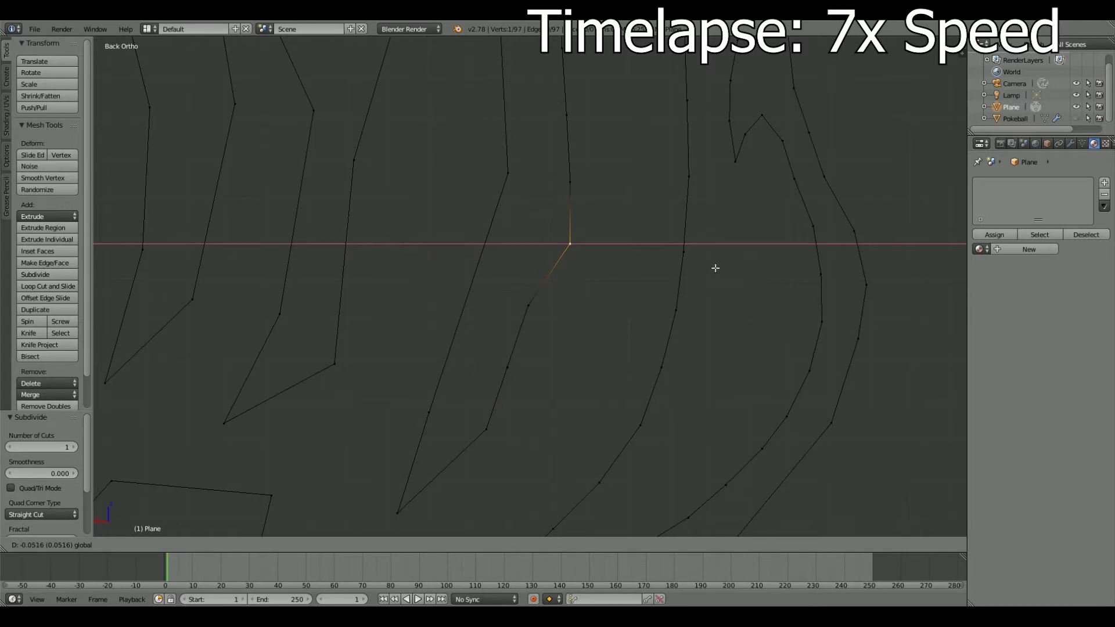
pyautogui.click(580, 301)
pyautogui.moveTo(580, 302)
pyautogui.keyDown('shift'); pyautogui.mouseDown(button='middle')
pyautogui.moveTo(553, 317)
pyautogui.moveTo(553, 361)
pyautogui.moveTo(557, 324)
pyautogui.mouseUp(button='middle'); pyautogui.keyUp('shift')
# Subdivide the edge chain twice, lowering one of its vertices along Z in between.
pyautogui.keyDown('shift'); pyautogui.rightClick(603, 259); pyautogui.keyUp('shift')
pyautogui.press('w')
pyautogui.click(562, 286)
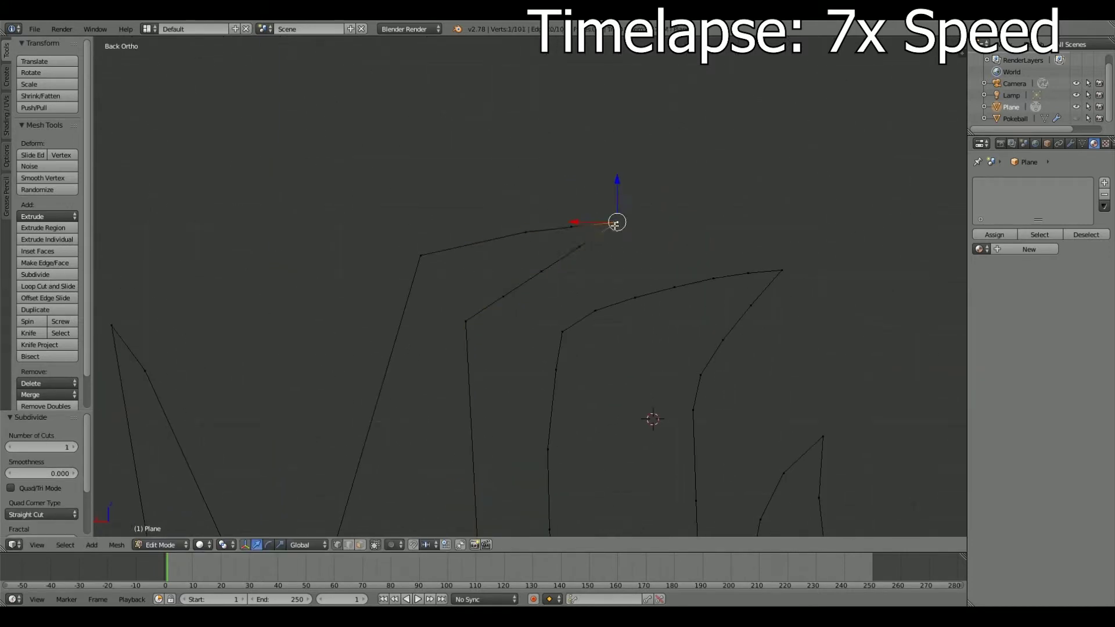
pyautogui.rightClick(421, 256)
pyautogui.press('g')
pyautogui.press('z')
pyautogui.click(420, 271)
pyautogui.keyDown('shift'); pyautogui.rightClick(525, 233); pyautogui.keyUp('shift')
pyautogui.press('w')
pyautogui.click(204, 295)
# Nudge the shape's tip vertex along Z.
pyautogui.rightClick(617, 222)
pyautogui.press('g')
pyautogui.press('z')
pyautogui.click(601, 294)
pyautogui.keyDown('shift'); pyautogui.moveTo(601, 294); pyautogui.dragTo(550, 234, button='middle'); pyautogui.keyUp('shift')
# Shift two vertices on the strand curve along X.
pyautogui.rightClick(492, 212)
pyautogui.press('g')
pyautogui.press('x')
pyautogui.click(483, 208)
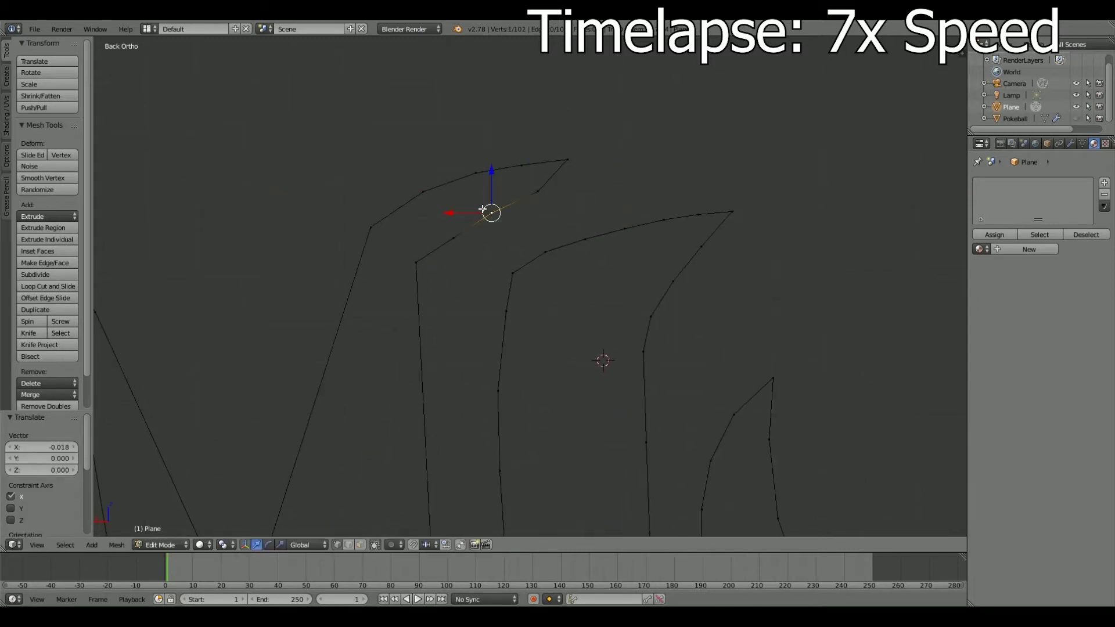
pyautogui.click(498, 262)
pyautogui.rightClick(420, 337)
pyautogui.press('g')
pyautogui.press('x')
pyautogui.click(442, 332)
pyautogui.keyDown('shift'); pyautogui.moveTo(443, 332); pyautogui.dragTo(481, 163, button='middle'); pyautogui.keyUp('shift')
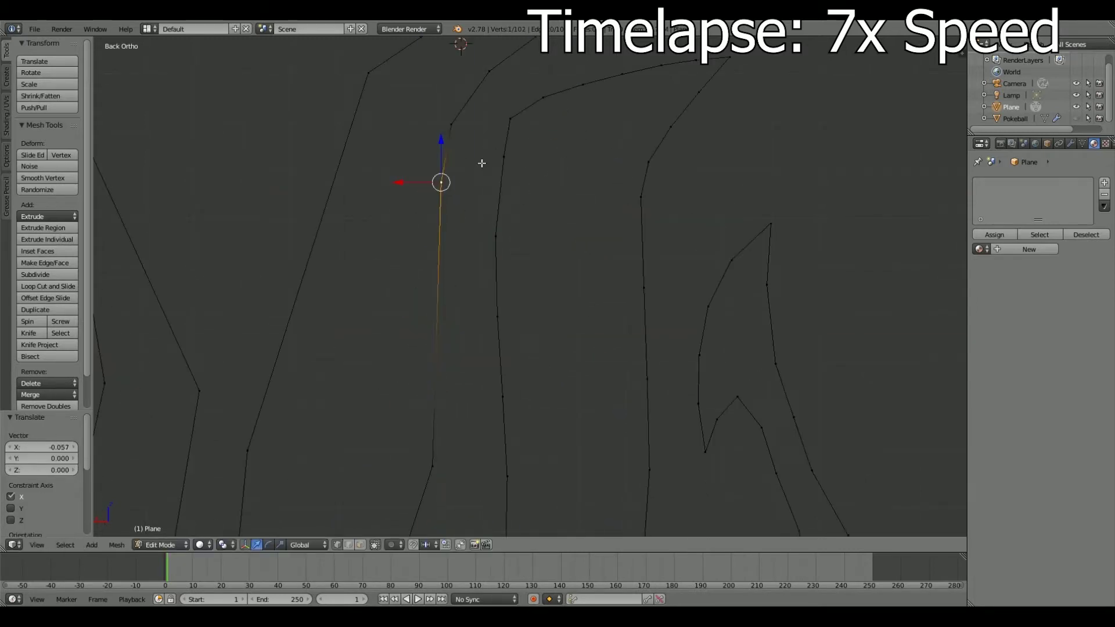
# Shift two more strand vertices along X to smooth the curve.
pyautogui.keyDown('shift'); pyautogui.moveTo(433, 253); pyautogui.dragTo(458, 286, button='middle'); pyautogui.keyUp('shift')
pyautogui.rightClick(511, 243)
pyautogui.press('g')
pyautogui.press('x')
pyautogui.click(563, 252)
pyautogui.keyDown('shift'); pyautogui.moveTo(563, 251); pyautogui.dragTo(631, 209, button='middle'); pyautogui.keyUp('shift')
pyautogui.rightClick(523, 264)
pyautogui.press('g')
pyautogui.press('x')
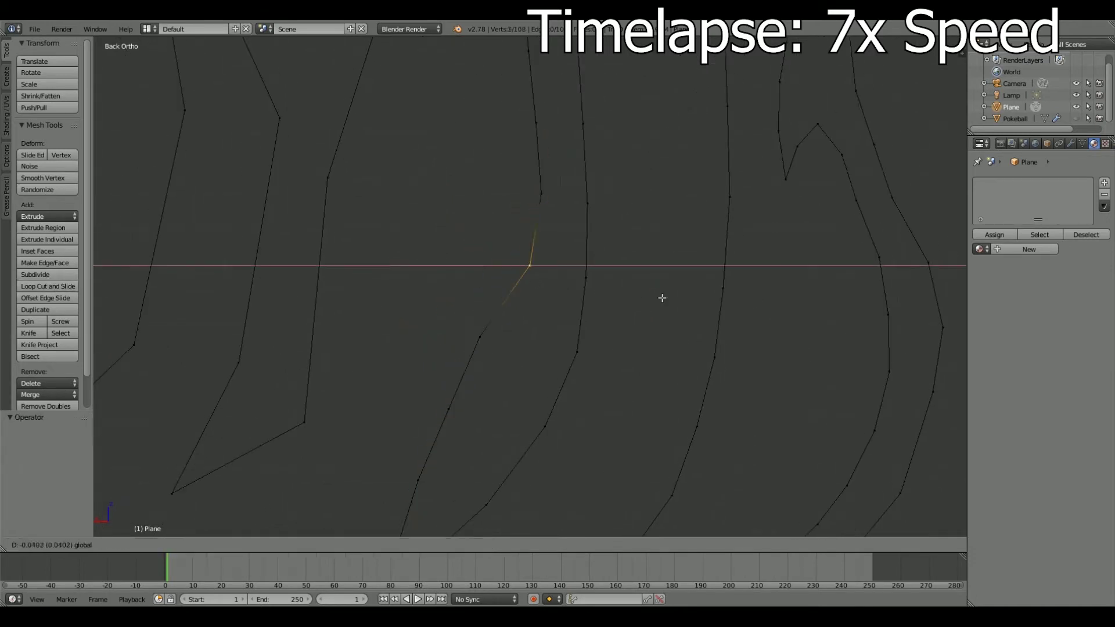
pyautogui.click(585, 306)
pyautogui.keyDown('shift'); pyautogui.moveTo(585, 306); pyautogui.dragTo(585, 377, button='middle'); pyautogui.keyUp('shift')
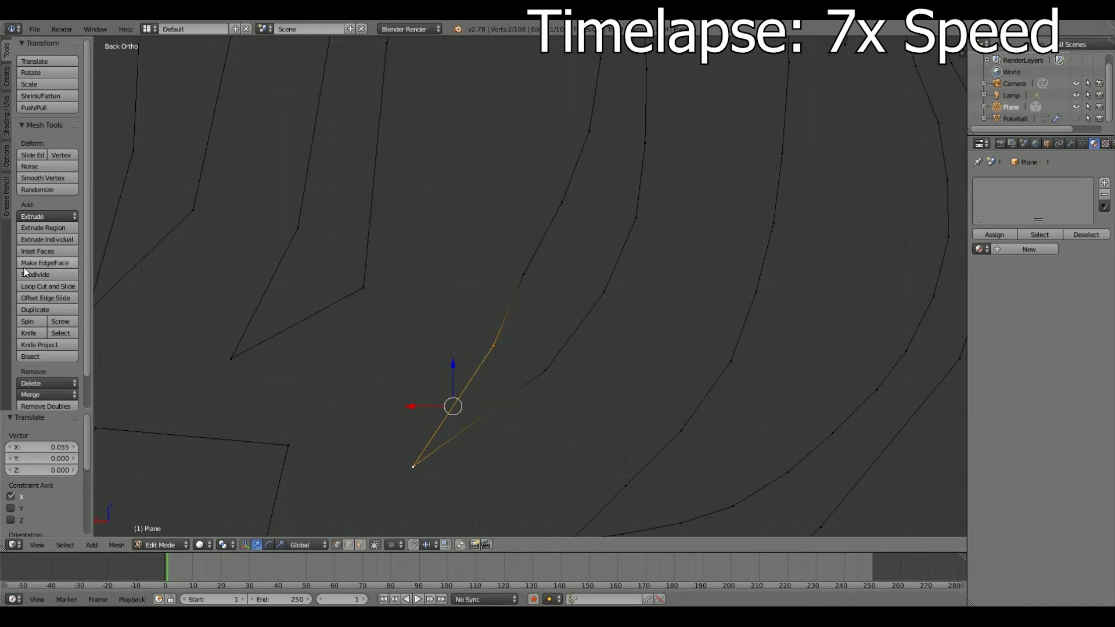
# Raise the lower vertex along Z, add a midpoint, and slide it along X.
pyautogui.rightClick(413, 468)
pyautogui.press('g')
pyautogui.press('z')
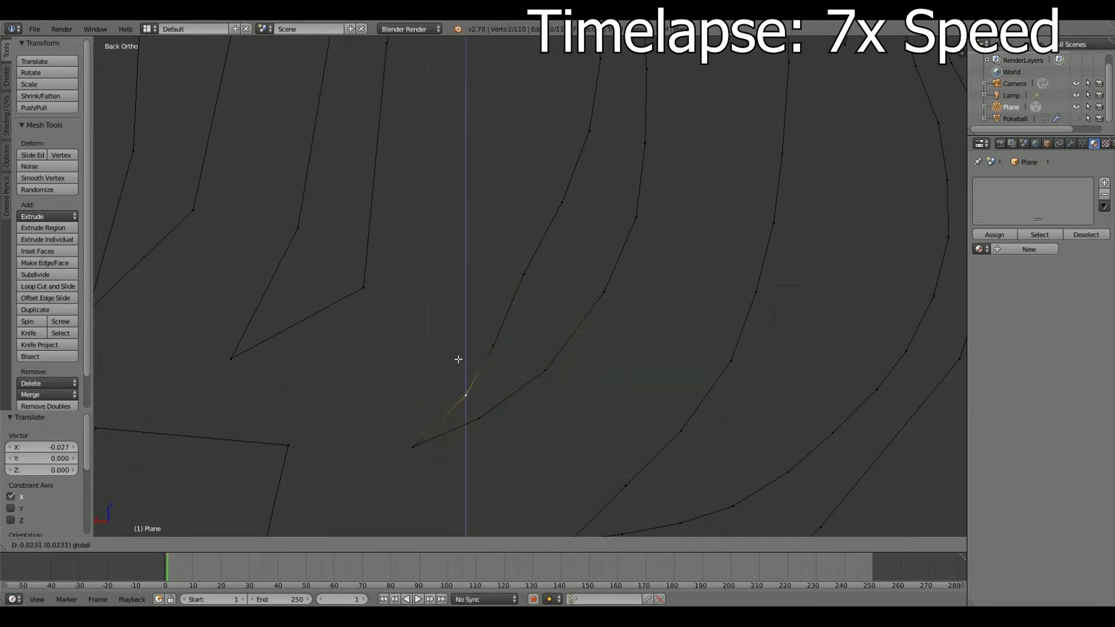
pyautogui.click(458, 359)
pyautogui.press('w')
pyautogui.click(460, 395)
pyautogui.press('g')
pyautogui.press('x')
pyautogui.click(525, 281)
# Subdivide another edge and shift the curve's lower vertices along X.
pyautogui.scroll(-4, 534, 341)
pyautogui.scroll(3, 534, 341)
pyautogui.press('w')
pyautogui.click(204, 329)
pyautogui.rightClick(440, 355)
pyautogui.press('g')
pyautogui.press('x')
pyautogui.click(482, 355)
pyautogui.rightClick(419, 420)
# Move the next vertex along X, add a point on the edge, and position it along X.
pyautogui.press('g')
pyautogui.press('x')
pyautogui.click(460, 408)
pyautogui.keyDown('shift'); pyautogui.scroll(-2, 461, 408); pyautogui.keyUp('shift')
pyautogui.press('g')
pyautogui.press('x')
pyautogui.click(433, 356)
pyautogui.keyDown('shift'); pyautogui.scroll(-3, 584, 229); pyautogui.keyUp('shift')
pyautogui.click(35, 274)
pyautogui.press('g')
pyautogui.press('x')
pyautogui.click(532, 349)
pyautogui.keyDown('shift'); pyautogui.scroll(3, 542, 401); pyautogui.keyUp('shift')
pyautogui.press('x')
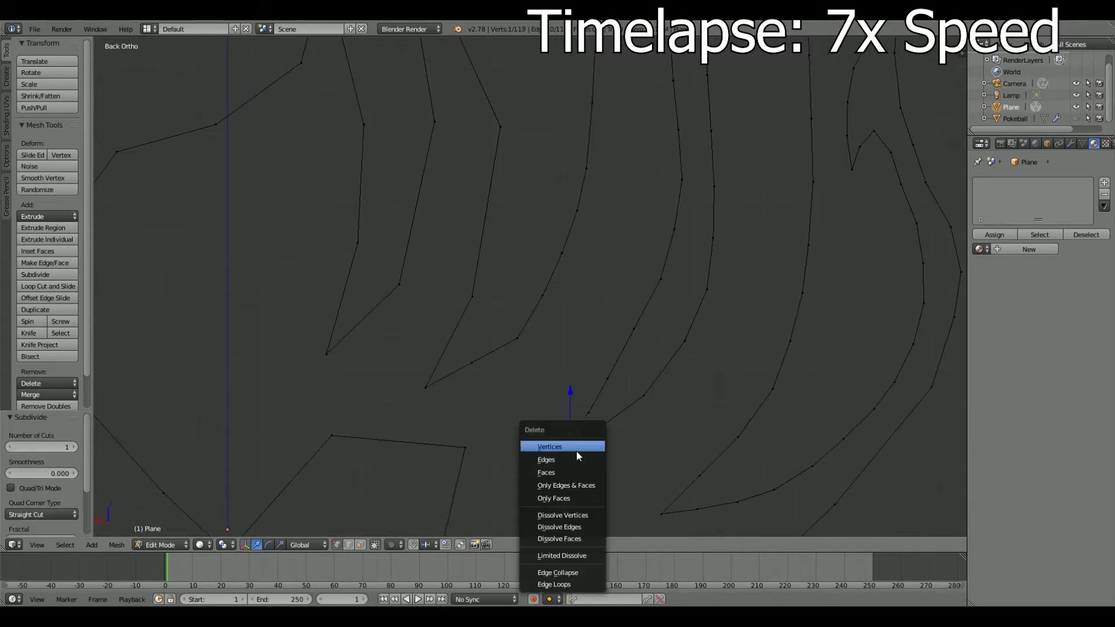
# Reposition an edge vertex of the lower curl, then shift it along X.
pyautogui.press('a')
pyautogui.moveTo(450, 341)
pyautogui.keyDown('shift'); pyautogui.mouseDown(button='middle')
pyautogui.moveTo(443, 372)
pyautogui.moveTo(461, 316)
pyautogui.moveTo(497, 473)
pyautogui.mouseUp(button='middle'); pyautogui.keyUp('shift')
pyautogui.rightClick(403, 395)
pyautogui.press('g')
pyautogui.press('x')
pyautogui.click(411, 325)
pyautogui.keyDown('shift'); pyautogui.moveTo(411, 326); pyautogui.dragTo(491, 267, button='middle'); pyautogui.keyUp('shift')
pyautogui.press('g')
pyautogui.press('x')
pyautogui.click(492, 204)
# Add extra points along the edge and slide one vertex horizontally along X.
pyautogui.keyDown('shift'); pyautogui.moveTo(492, 204); pyautogui.dragTo(540, 257, button='middle'); pyautogui.keyUp('shift')
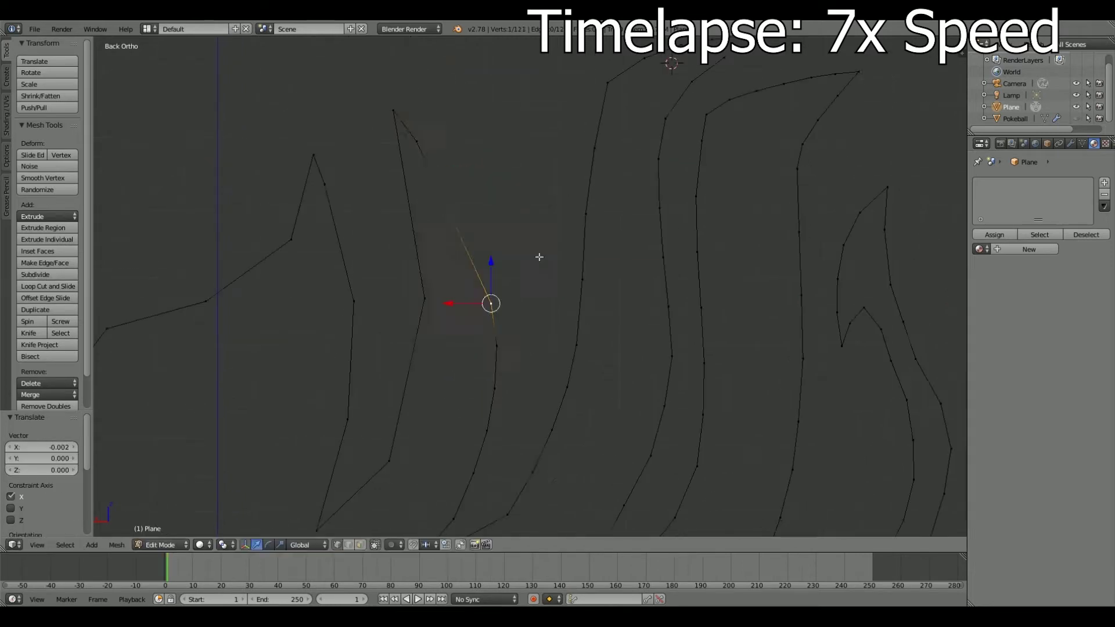
pyautogui.click(35, 274)
pyautogui.rightClick(395, 156)
pyautogui.keyDown('shift'); pyautogui.moveTo(400, 179); pyautogui.dragTo(409, 233, button='middle'); pyautogui.keyUp('shift')
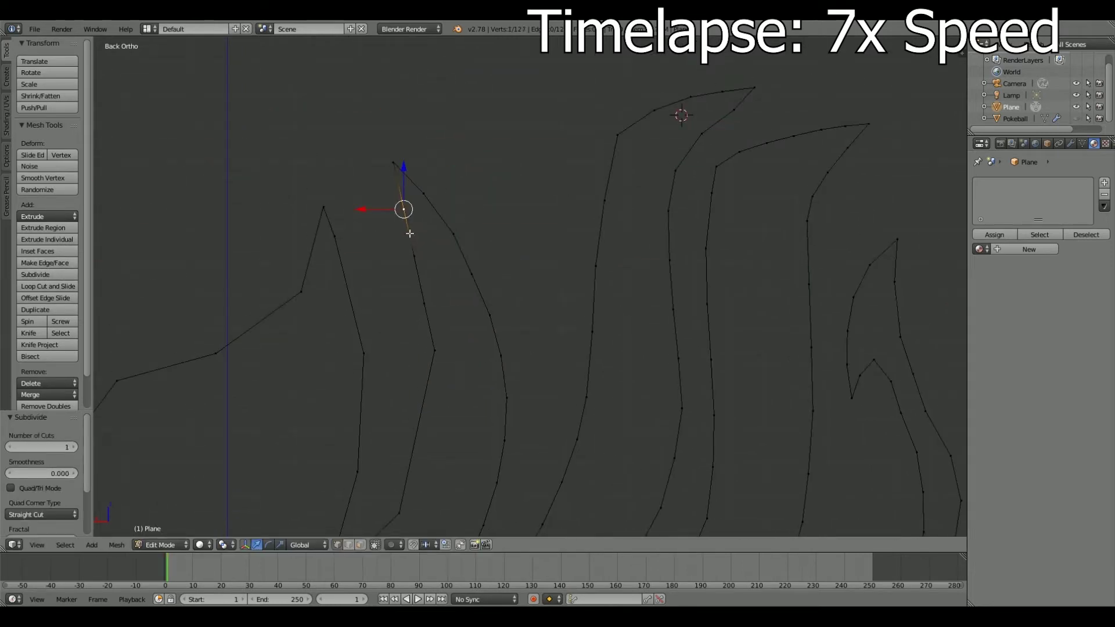
pyautogui.moveTo(406, 192); pyautogui.dragTo(420, 184, button='middle')
pyautogui.rightClick(419, 184)
pyautogui.press('g')
pyautogui.press('x')
pyautogui.click(505, 232)
# Raise a second vertex of the curl vertically along Z.
pyautogui.scroll(3, 468, 252)
pyautogui.keyDown('shift'); pyautogui.moveTo(457, 282); pyautogui.dragTo(465, 314, button='middle'); pyautogui.keyUp('shift')
pyautogui.keyDown('shift'); pyautogui.rightClick(408, 383); pyautogui.keyUp('shift')
pyautogui.press('g')
pyautogui.press('z')
pyautogui.click(585, 261)
pyautogui.keyDown('shift'); pyautogui.moveTo(568, 269); pyautogui.dragTo(481, 354, button='middle'); pyautogui.keyUp('shift')
# Dismiss the delete menu, return to the back view, and shift a vertex along X.
pyautogui.press('x')
pyautogui.click(406, 336)
pyautogui.keyDown('shift'); pyautogui.moveTo(448, 282); pyautogui.dragTo(395, 313, button='middle'); pyautogui.keyUp('shift')
pyautogui.press('ctrl+KP_1')
pyautogui.press('g')
pyautogui.press('x')
pyautogui.click(418, 311)
# Extrude three new vertices horizontally along X to extend the curl.
pyautogui.press('e')
pyautogui.press('x')
pyautogui.click(687, 264)
pyautogui.keyDown('shift'); pyautogui.moveTo(441, 185); pyautogui.dragTo(441, 244, button='middle'); pyautogui.keyUp('shift')
pyautogui.press('e')
pyautogui.press('x')
pyautogui.click(425, 264)
pyautogui.press('e')
pyautogui.press('x')
pyautogui.click(503, 209)
# Extrude a point along Z and another along X, then shift the next vertex along X.
pyautogui.press('e')
pyautogui.press('z')
pyautogui.click(451, 179)
pyautogui.keyDown('shift'); pyautogui.moveTo(451, 179); pyautogui.dragTo(451, 194, button='middle'); pyautogui.keyUp('shift')
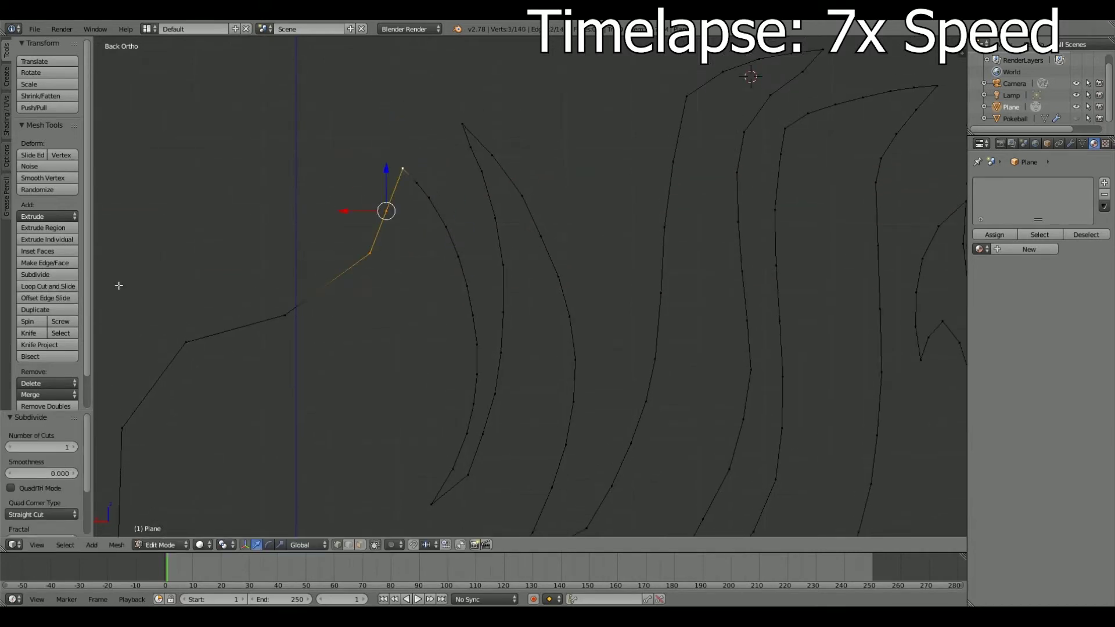
pyautogui.press('e')
pyautogui.press('x')
pyautogui.click(528, 207)
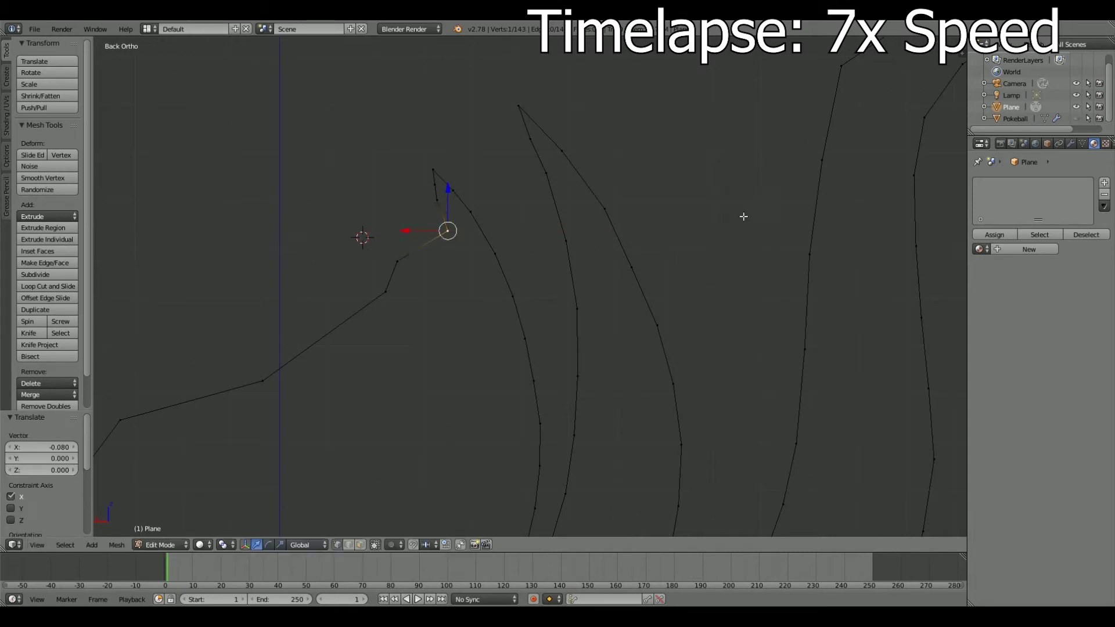
pyautogui.press('g')
pyautogui.press('x')
pyautogui.click(125, 174)
# Move the next vertex vertically, then extrude further points down the outline along Z.
pyautogui.rightClick(376, 293)
pyautogui.press('g')
pyautogui.press('z')
pyautogui.click(377, 293)
pyautogui.scroll(-3, 376, 293)
pyautogui.scroll(-3, 407, 279)
pyautogui.scroll(-2, 453, 285)
pyautogui.press('e')
pyautogui.click(415, 310)
pyautogui.scroll(3, 415, 309)
pyautogui.press('e')
pyautogui.press('z')
pyautogui.click(329, 270)
# Shift the chain along X and subdivide its end edge to add points.
pyautogui.scroll(-2, 330, 271)
pyautogui.press('g')
pyautogui.press('x')
pyautogui.click(264, 236)
pyautogui.keyDown('shift'); pyautogui.rightClick(367, 309); pyautogui.keyUp('shift')
pyautogui.press('w')
pyautogui.click(432, 323)
pyautogui.keyDown('shift'); pyautogui.moveTo(431, 323); pyautogui.dragTo(515, 249, button='middle'); pyautogui.keyUp('shift')
pyautogui.scroll(1, 578, 271)
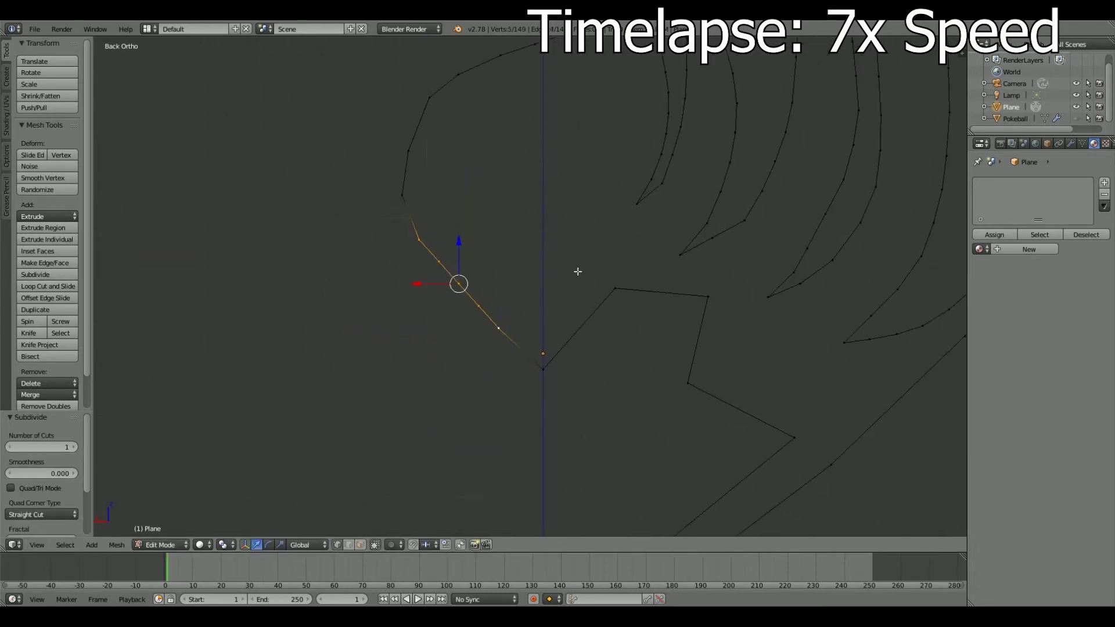
pyautogui.click(393, 281)
# Shift two vertices on the lower-left curve horizontally along X.
pyautogui.rightClick(497, 329)
pyautogui.press('g')
pyautogui.press('x')
pyautogui.click(229, 321)
pyautogui.rightClick(407, 239)
pyautogui.press('g')
pyautogui.press('x')
pyautogui.click(352, 242)
# Move a chain of left-curve vertices along X, then adjust another vertex horizontally.
pyautogui.keyDown('shift'); pyautogui.moveTo(395, 267); pyautogui.dragTo(360, 221, button='middle'); pyautogui.keyUp('shift')
pyautogui.keyDown('shift'); pyautogui.rightClick(366, 290); pyautogui.keyUp('shift')
pyautogui.press('g')
pyautogui.press('x')
pyautogui.click(577, 244)
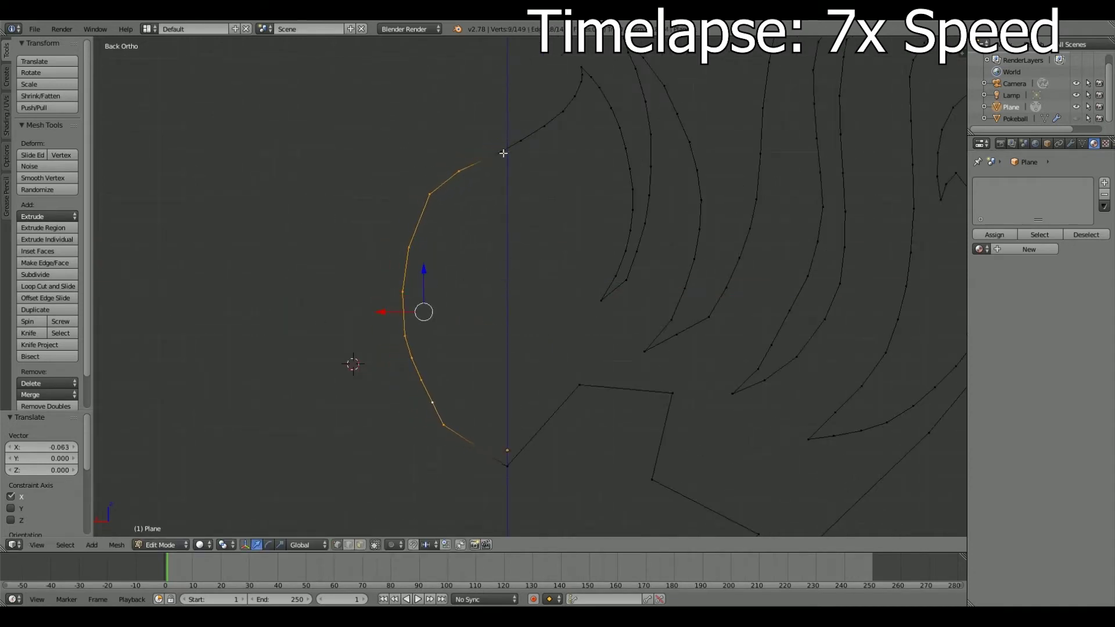
pyautogui.keyDown('shift'); pyautogui.moveTo(602, 308); pyautogui.dragTo(592, 226, button='middle'); pyautogui.keyUp('shift')
pyautogui.press('g')
pyautogui.press('x')
pyautogui.click(464, 334)
pyautogui.keyDown('shift'); pyautogui.moveTo(616, 330); pyautogui.dragTo(561, 374, button='middle'); pyautogui.keyUp('shift')
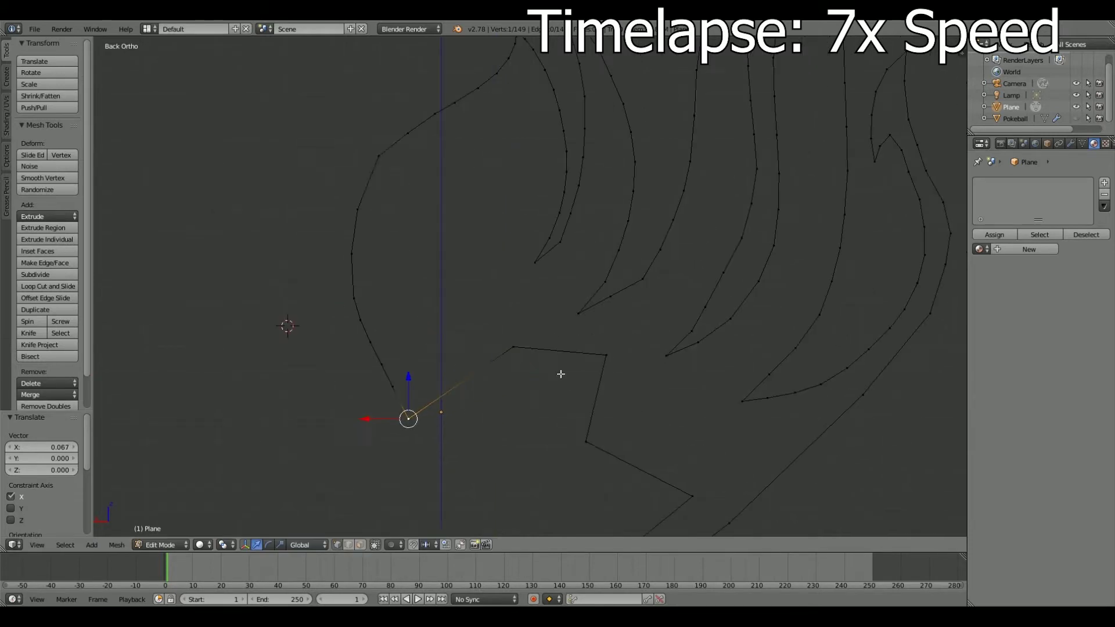
pyautogui.click(321, 155)
pyautogui.keyDown('shift'); pyautogui.moveTo(517, 188); pyautogui.dragTo(544, 236, button='middle'); pyautogui.keyUp('shift')
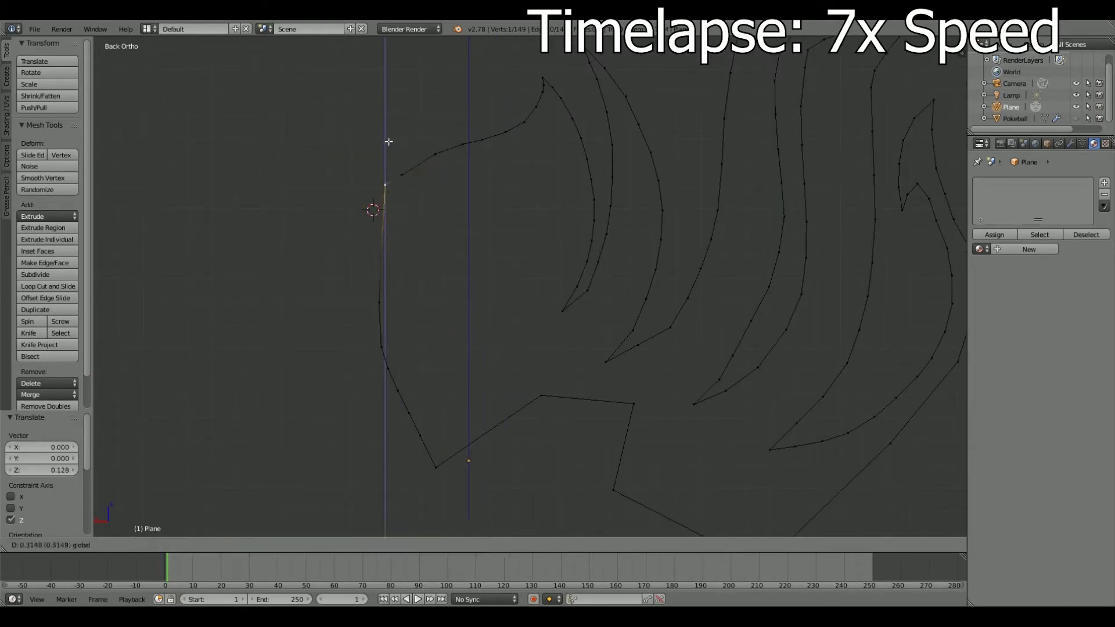
# Adjust a vertex's height and horizontal position, subdivide its edge, and raise the new vertex.
pyautogui.press('g')
pyautogui.press('z')
pyautogui.click(340, 244)
pyautogui.press('g')
pyautogui.press('x')
pyautogui.click(341, 363)
pyautogui.press('g')
pyautogui.press('x')
pyautogui.click(424, 464)
pyautogui.keyDown('shift'); pyautogui.moveTo(476, 430); pyautogui.dragTo(481, 383, button='middle'); pyautogui.keyUp('shift')
pyautogui.press('g')
pyautogui.press('z')
pyautogui.click(504, 353)
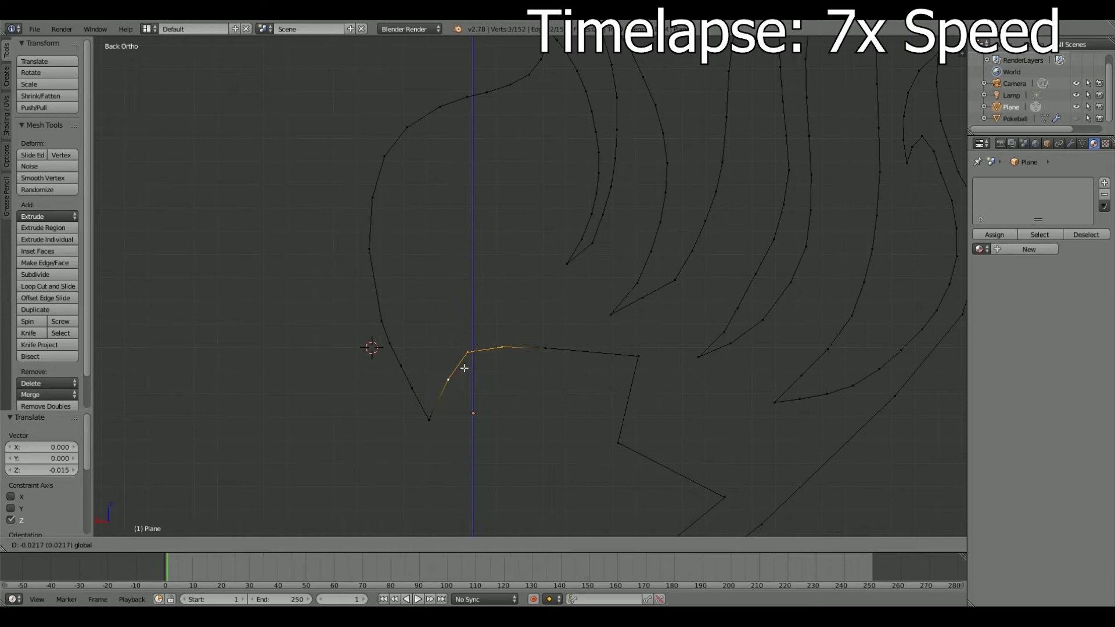
pyautogui.click(501, 274)
pyautogui.keyDown('shift'); pyautogui.moveTo(502, 274); pyautogui.dragTo(443, 223, button='middle'); pyautogui.keyUp('shift')
# Nudge several arc vertices slightly along Z and X to smooth the arc.
pyautogui.rightClick(579, 304)
pyautogui.press('g')
pyautogui.press('z')
pyautogui.click(579, 315)
pyautogui.keyDown('shift'); pyautogui.rightClick(487, 296); pyautogui.keyUp('shift')
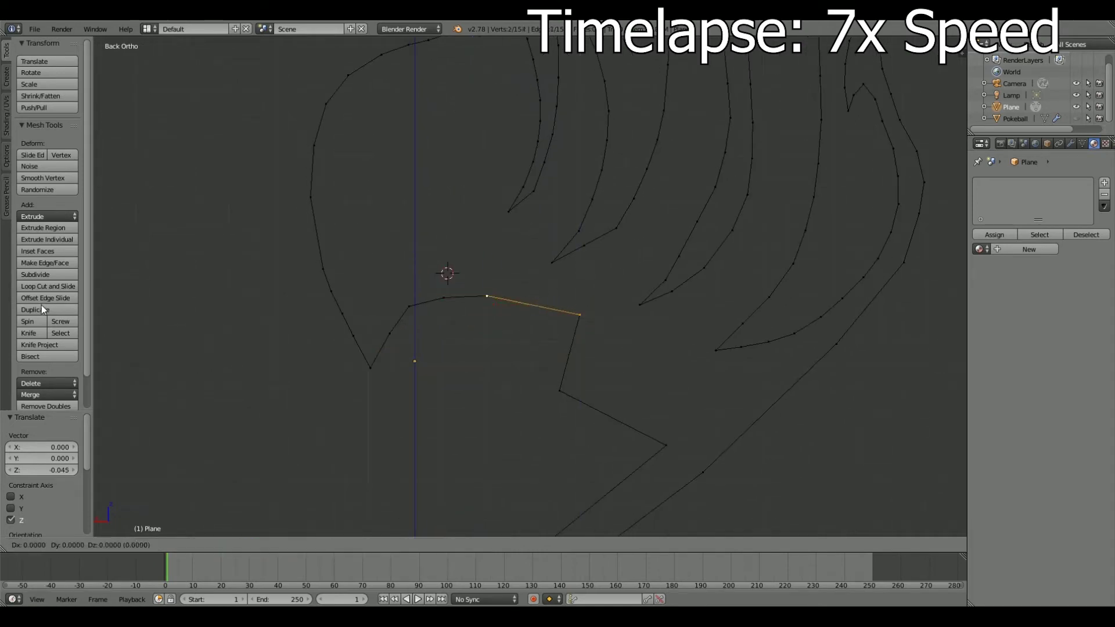
pyautogui.rightClick(579, 315)
pyautogui.press('g')
pyautogui.press('x')
pyautogui.click(566, 321)
pyautogui.rightClick(487, 296)
pyautogui.press('g')
pyautogui.press('z')
pyautogui.click(477, 298)
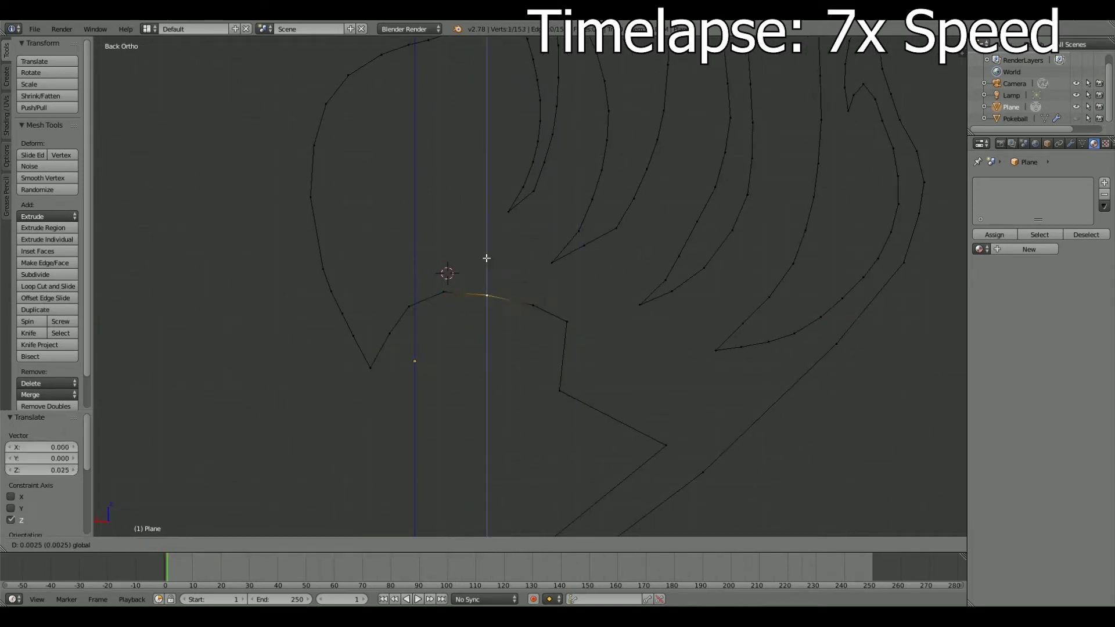
# Refine the arc with another vertex and slide the lower vertex sideways along X.
pyautogui.rightClick(505, 331)
pyautogui.press('g')
pyautogui.press('x')
pyautogui.click(505, 331)
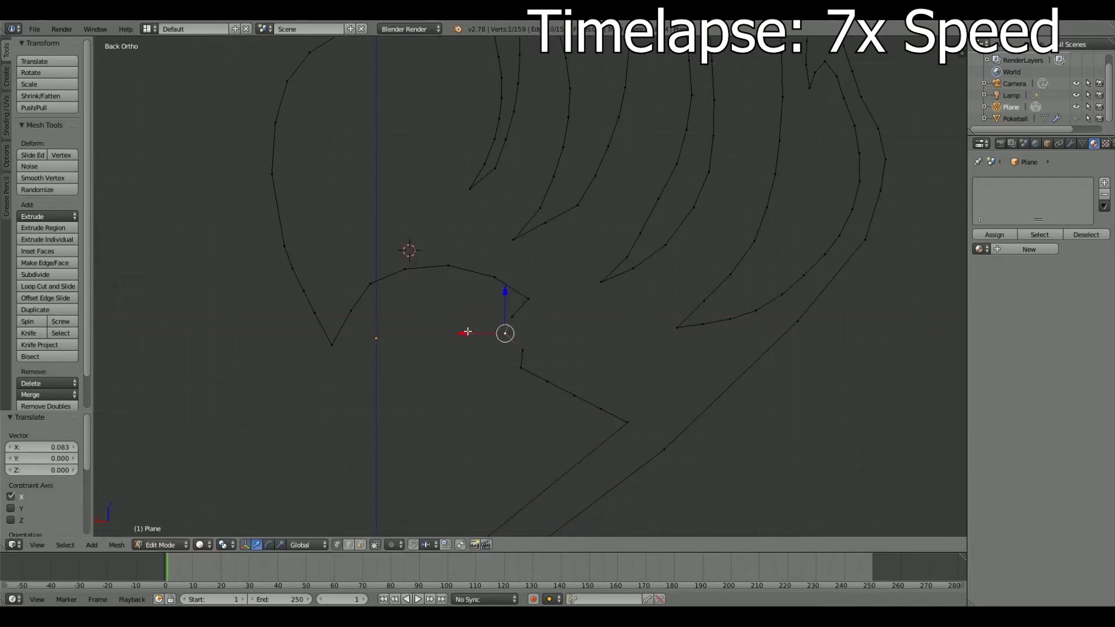
pyautogui.keyDown('shift'); pyautogui.moveTo(589, 404); pyautogui.dragTo(479, 339, button='middle'); pyautogui.keyUp('shift')
pyautogui.rightClick(556, 384)
pyautogui.press('g')
pyautogui.press('x')
pyautogui.click(561, 366)
# Nudge the lower curl vertices slightly along X into their final positions.
pyautogui.keyDown('shift'); pyautogui.moveTo(562, 365); pyautogui.dragTo(566, 299, button='middle'); pyautogui.keyUp('shift')
pyautogui.press('g')
pyautogui.press('z')
pyautogui.keyDown('shift'); pyautogui.rightClick(444, 283); pyautogui.keyUp('shift')
pyautogui.press('g')
pyautogui.press('x')
pyautogui.click(422, 290)
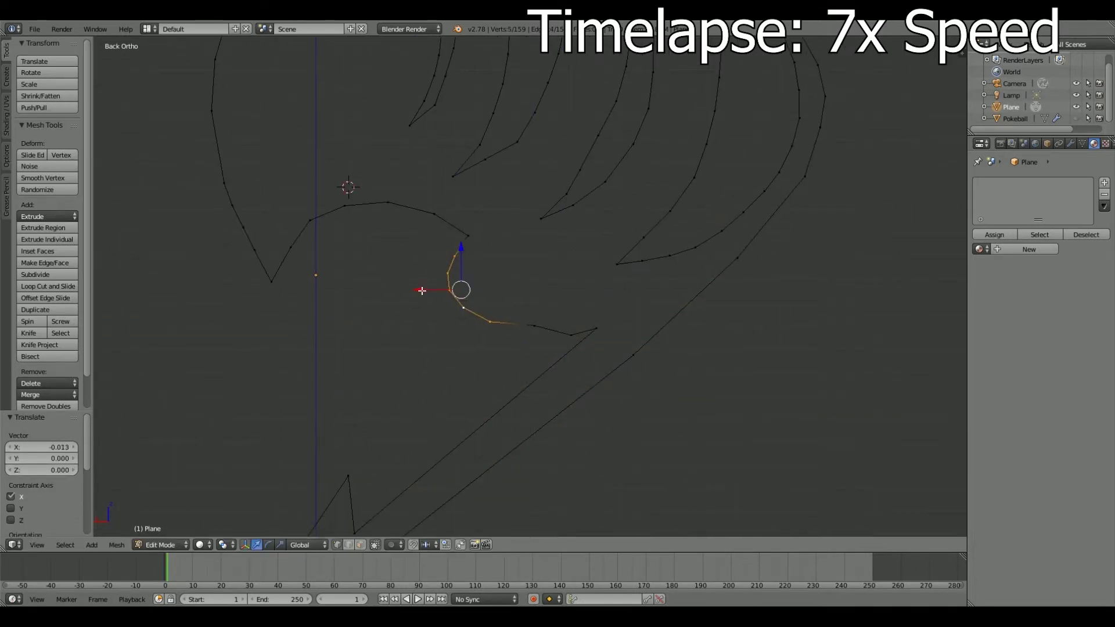
pyautogui.click(533, 292)
pyautogui.rightClick(454, 257)
# Nudge a vertex along Z, then fill the first face between selected insignia vertices.
pyautogui.press('g')
pyautogui.press('z')
pyautogui.scroll(-4, 375, 241)
pyautogui.press('a')
pyautogui.scroll(3, 567, 238)
pyautogui.keyDown('shift'); pyautogui.rightClick(585, 244); pyautogui.keyUp('shift')
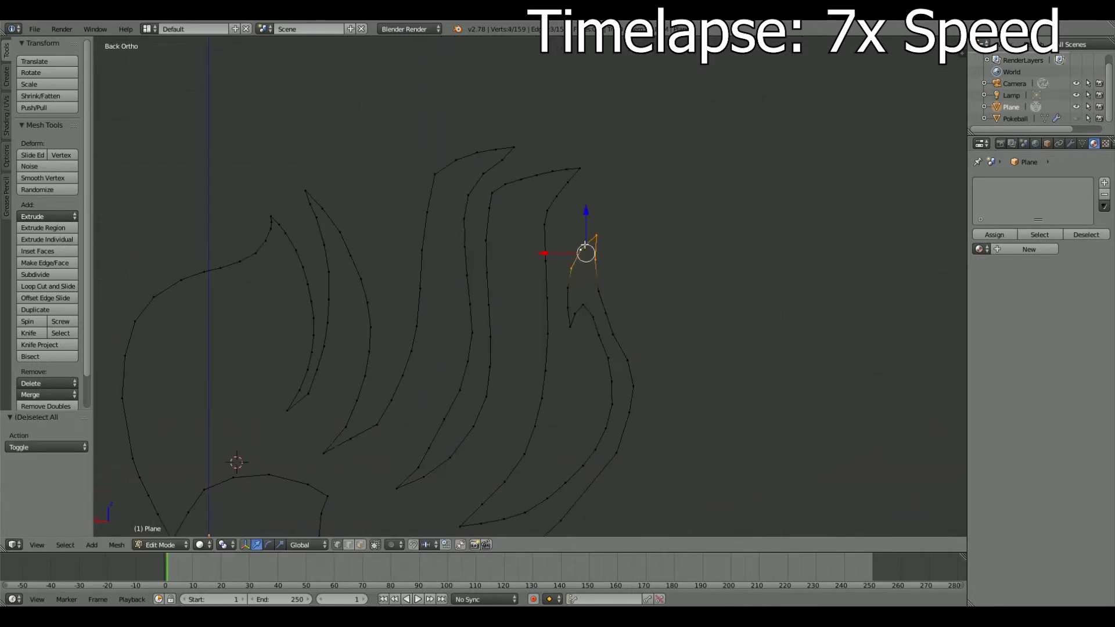
pyautogui.press('f')
# Slide a vertex of the insignia outline along the X axis.
pyautogui.scroll(3, 585, 245)
pyautogui.scroll(1, 611, 252)
pyautogui.press('g')
pyautogui.press('x')
pyautogui.click(528, 261)
# Extrude a new vertex along X and nudge a neighbouring vertex along X.
pyautogui.scroll(2, 573, 290)
pyautogui.scroll(2, 477, 216)
pyautogui.scroll(1, 535, 299)
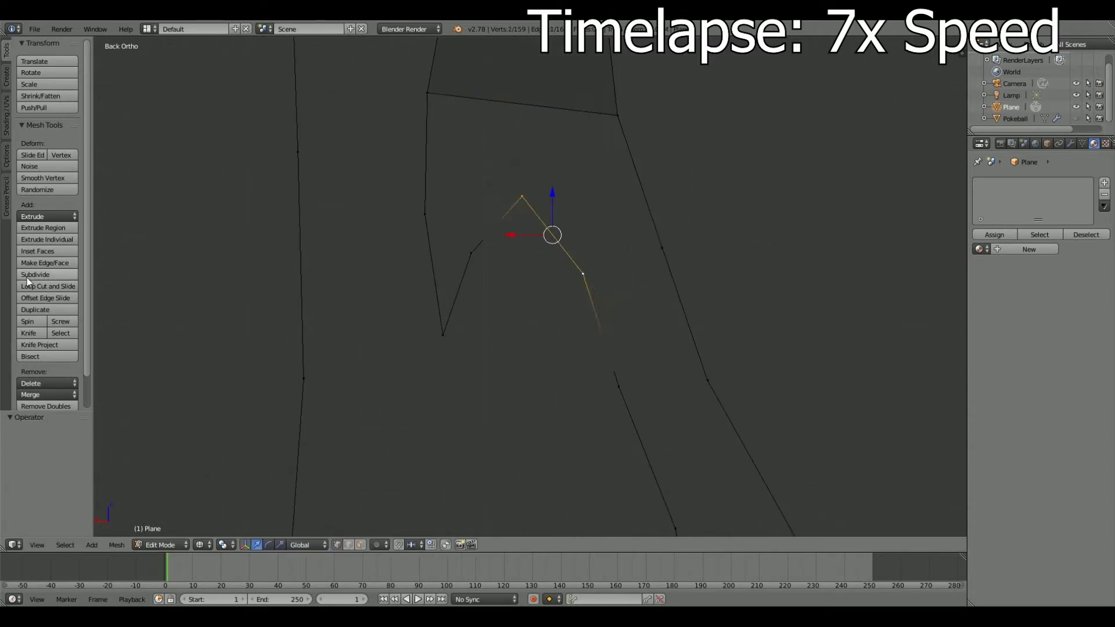
pyautogui.press('e')
pyautogui.press('x')
pyautogui.click(583, 216)
pyautogui.rightClick(496, 225)
pyautogui.press('g')
pyautogui.press('x')
pyautogui.click(403, 204)
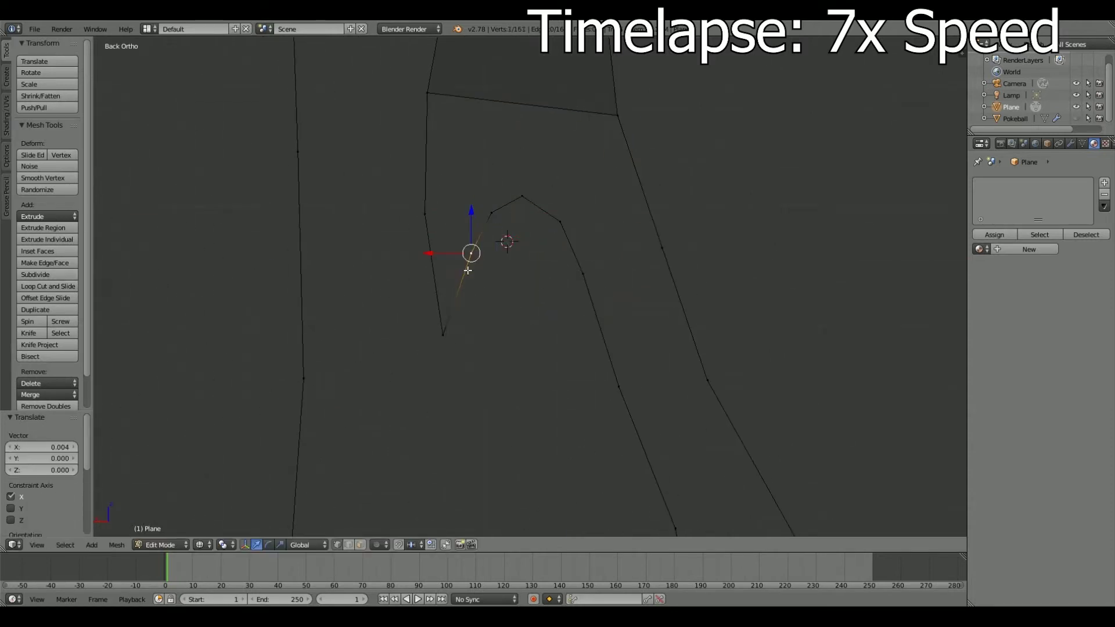
# Subdivide the upper-right edge and fill the triangular gap with a face.
pyautogui.scroll(-3, 530, 311)
pyautogui.scroll(2, 540, 317)
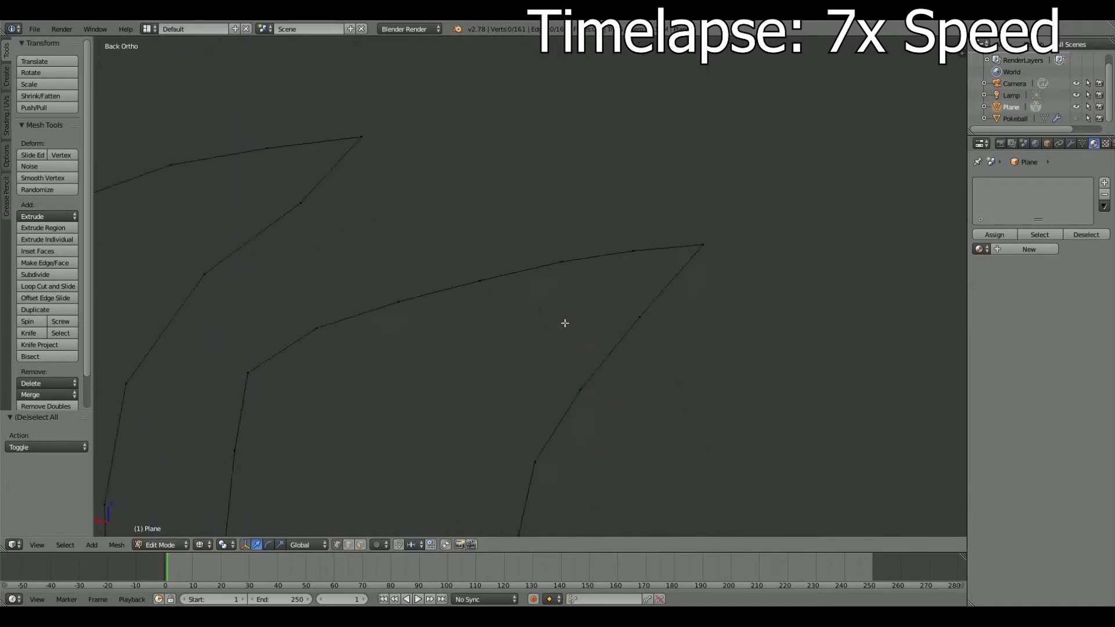
pyautogui.keyDown('shift'); pyautogui.rightClick(636, 197); pyautogui.keyUp('shift')
pyautogui.keyDown('shift'); pyautogui.rightClick(573, 203); pyautogui.keyUp('shift')
pyautogui.scroll(-3, 627, 263)
pyautogui.scroll(2, 485, 259)
pyautogui.scroll(-3, 478, 232)
pyautogui.scroll(3, 666, 291)
pyautogui.press('a')
pyautogui.click(50, 280)
pyautogui.scroll(-3, 579, 289)
pyautogui.scroll(3, 589, 415)
pyautogui.press('f')
# Join opposite vertices across the strand with new edges.
pyautogui.press('a')
pyautogui.scroll(-2, 589, 353)
pyautogui.scroll(4, 589, 353)
pyautogui.rightClick(500, 108)
pyautogui.keyDown('shift'); pyautogui.rightClick(569, 244); pyautogui.keyUp('shift')
pyautogui.press('f')
pyautogui.scroll(-3, 585, 264)
pyautogui.scroll(3, 515, 124)
pyautogui.rightClick(553, 249)
pyautogui.press('f')
pyautogui.scroll(3, 556, 347)
pyautogui.press('k')
pyautogui.rightClick(521, 376)
# Extrude a vertex into a new edge and fill between two vertices on the strip.
pyautogui.press('e')
pyautogui.press('x')
pyautogui.click(391, 367)
pyautogui.press('a')
pyautogui.moveTo(505, 349)
pyautogui.keyDown('shift'); pyautogui.mouseDown(button='middle')
pyautogui.moveTo(539, 353)
pyautogui.moveTo(540, 261)
pyautogui.mouseUp(button='middle'); pyautogui.keyUp('shift')
pyautogui.press('k')
pyautogui.press('Return')
pyautogui.keyDown('shift'); pyautogui.rightClick(599, 206); pyautogui.keyUp('shift')
pyautogui.press('f')
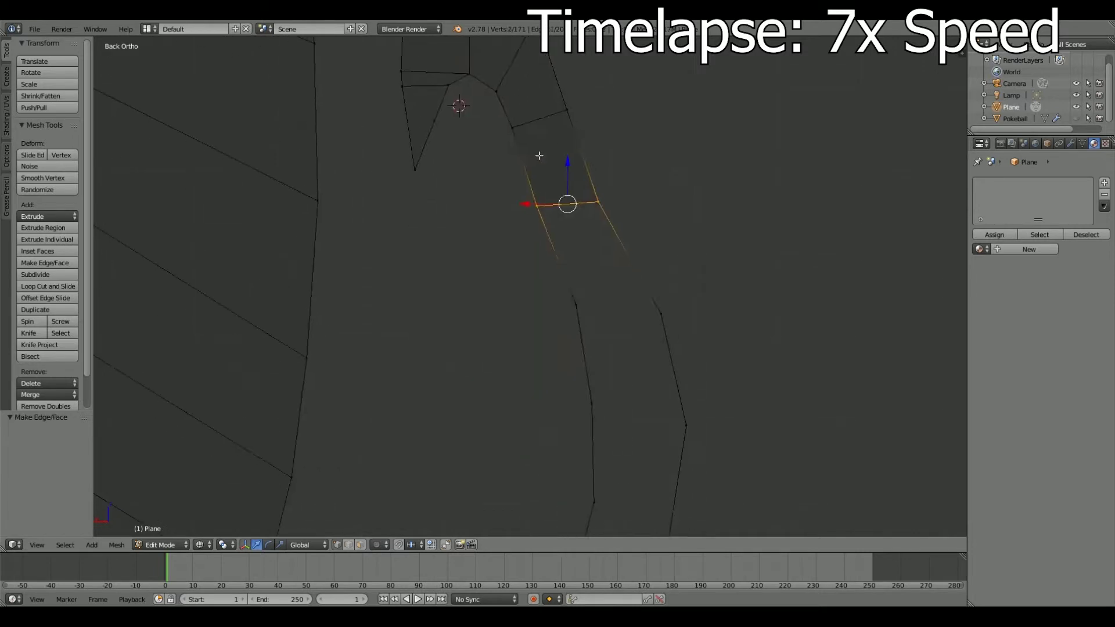
# Extrude another vertex along X and connect vertices across the curved band.
pyautogui.moveTo(541, 160)
pyautogui.keyDown('shift'); pyautogui.mouseDown(button='middle')
pyautogui.moveTo(557, 278)
pyautogui.moveTo(478, 450)
pyautogui.mouseUp(button='middle'); pyautogui.keyUp('shift')
pyautogui.press('e')
pyautogui.press('x')
pyautogui.click(597, 299)
pyautogui.scroll(-3, 478, 450)
pyautogui.press('f')
pyautogui.scroll(3, 584, 277)
pyautogui.keyDown('shift'); pyautogui.moveTo(574, 276); pyautogui.dragTo(583, 276, button='middle'); pyautogui.keyUp('shift')
pyautogui.scroll(-3, 648, 226)
pyautogui.scroll(3, 433, 452)
pyautogui.keyDown('shift'); pyautogui.rightClick(666, 209); pyautogui.keyUp('shift')
pyautogui.press('f')
# Add a loop cut across the curved strip.
pyautogui.keyDown('shift'); pyautogui.moveTo(585, 323); pyautogui.dragTo(634, 282, button='middle'); pyautogui.keyUp('shift')
pyautogui.scroll(-3, 634, 282)
pyautogui.hotkey('ctrl', 'r')
pyautogui.click(411, 403)
pyautogui.scroll(3, 499, 327)
pyautogui.scroll(-3, 498, 328)
pyautogui.press('a')
pyautogui.scroll(2, 575, 236)
pyautogui.scroll(2, 507, 299)
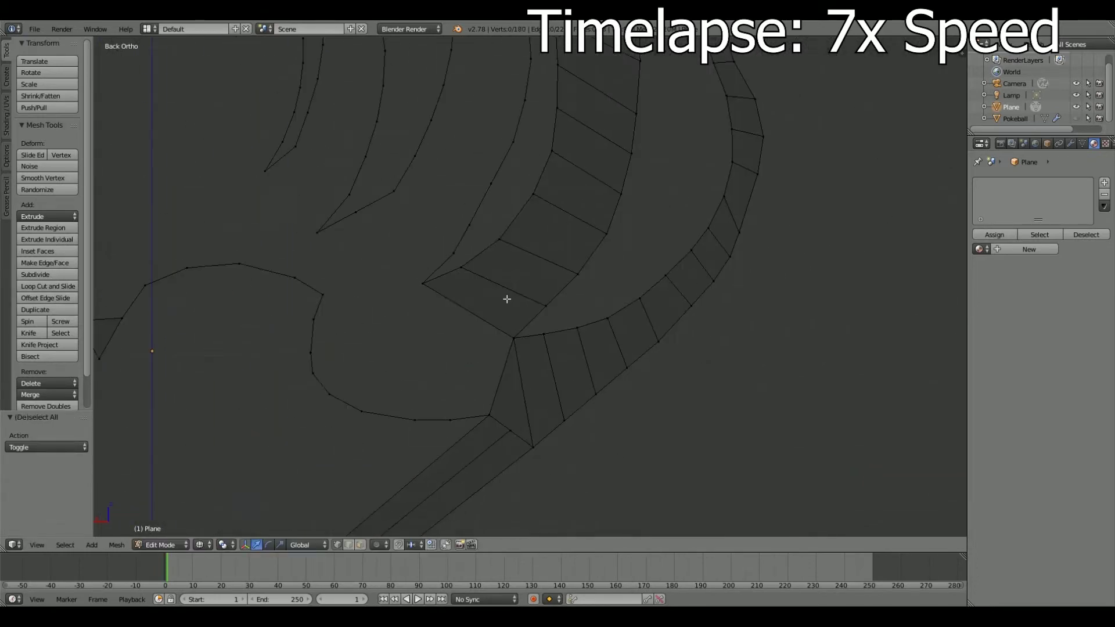
pyautogui.scroll(-3, 507, 299)
pyautogui.scroll(3, 428, 460)
# Extrude a selected edge further into the band.
pyautogui.rightClick(497, 385)
pyautogui.press('e')
pyautogui.press('a')
pyautogui.scroll(2, 566, 299)
pyautogui.scroll(-3, 566, 299)
pyautogui.scroll(4, 528, 333)
pyautogui.moveTo(527, 333)
pyautogui.keyDown('shift'); pyautogui.mouseDown(button='middle')
pyautogui.moveTo(538, 204)
pyautogui.moveTo(510, 157)
pyautogui.mouseUp(button='middle'); pyautogui.keyUp('shift')
# Add two centred loop cuts in the corner and connect the corner vertices.
pyautogui.click(541, 277)
pyautogui.rightClick(541, 277)
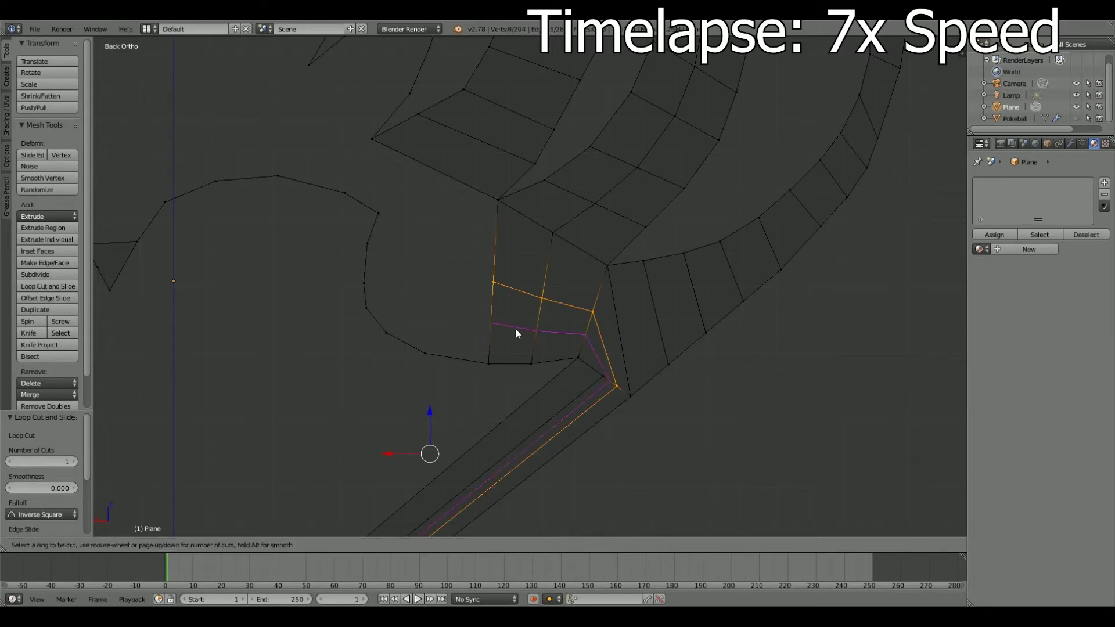
pyautogui.scroll(4, 568, 364)
pyautogui.click(542, 299)
pyautogui.rightClick(542, 298)
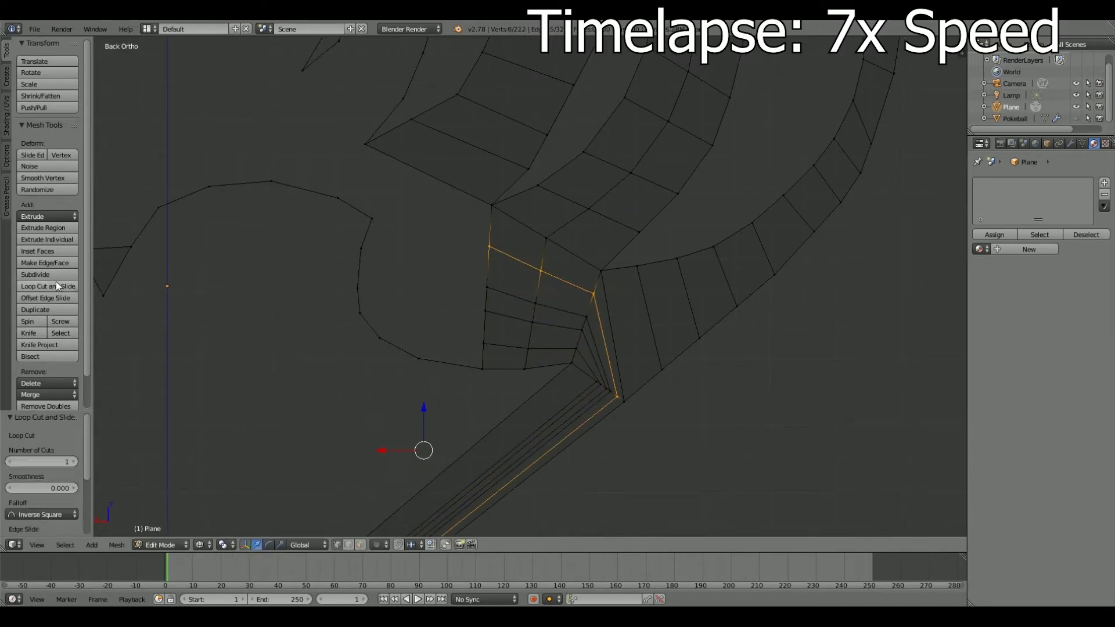
pyautogui.scroll(2, 487, 286)
pyautogui.scroll(2, 473, 308)
pyautogui.scroll(-3, 406, 281)
pyautogui.keyDown('shift'); pyautogui.click(441, 297); pyautogui.keyUp('shift')
pyautogui.press('f')
# Add a centred loop cut along the upper strand.
pyautogui.scroll(-3, 441, 297)
pyautogui.scroll(3, 497, 405)
pyautogui.scroll(-3, 435, 325)
pyautogui.scroll(4, 531, 294)
pyautogui.keyDown('shift'); pyautogui.moveTo(531, 293); pyautogui.dragTo(513, 236, button='middle'); pyautogui.keyUp('shift')
pyautogui.scroll(-3, 512, 237)
pyautogui.hotkey('ctrl', 'r')
pyautogui.click(524, 251)
pyautogui.rightClick(524, 251)
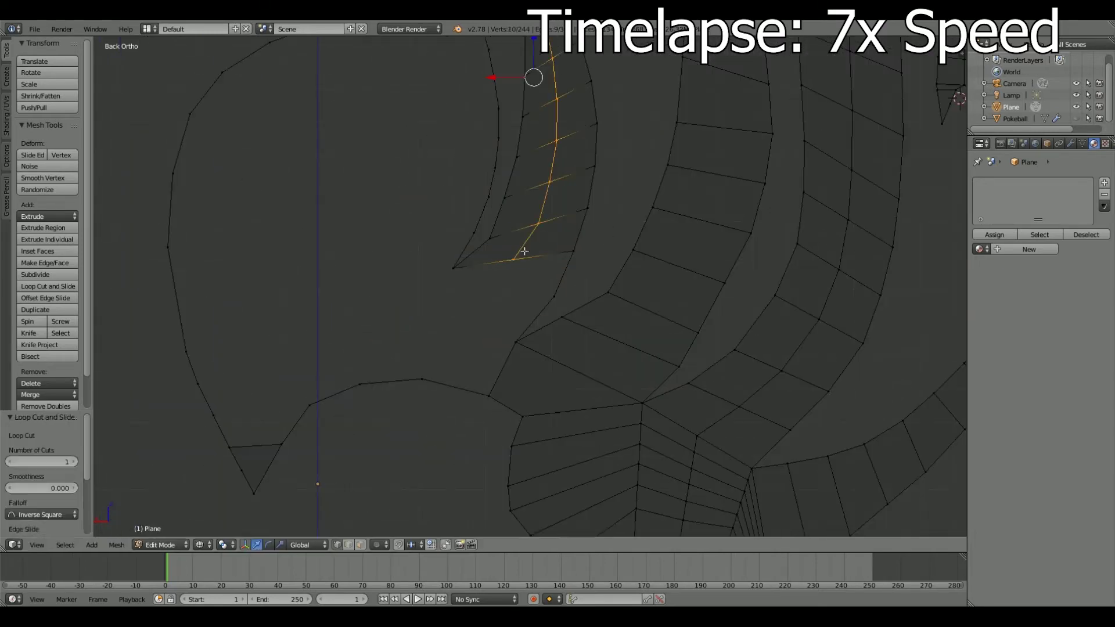
pyautogui.scroll(-3, 553, 298)
pyautogui.scroll(3, 502, 175)
pyautogui.press('a')
# Fill the last gap between two short edges, then view the whole insignia from the front.
pyautogui.rightClick(502, 176)
pyautogui.scroll(3, 524, 205)
pyautogui.rightClick(381, 445)
pyautogui.keyDown('shift'); pyautogui.moveTo(388, 442); pyautogui.dragTo(393, 281, button='middle'); pyautogui.keyUp('shift')
pyautogui.press('f')
pyautogui.scroll(-5, 216, 369)
pyautogui.moveTo(217, 368); pyautogui.dragTo(604, 326, button='middle')
pyautogui.press('a')
pyautogui.press('KP_1')
# Select the whole Fairy Tail insignia and extrude it to give it thickness.
pyautogui.press('a')
pyautogui.press('KP_3')
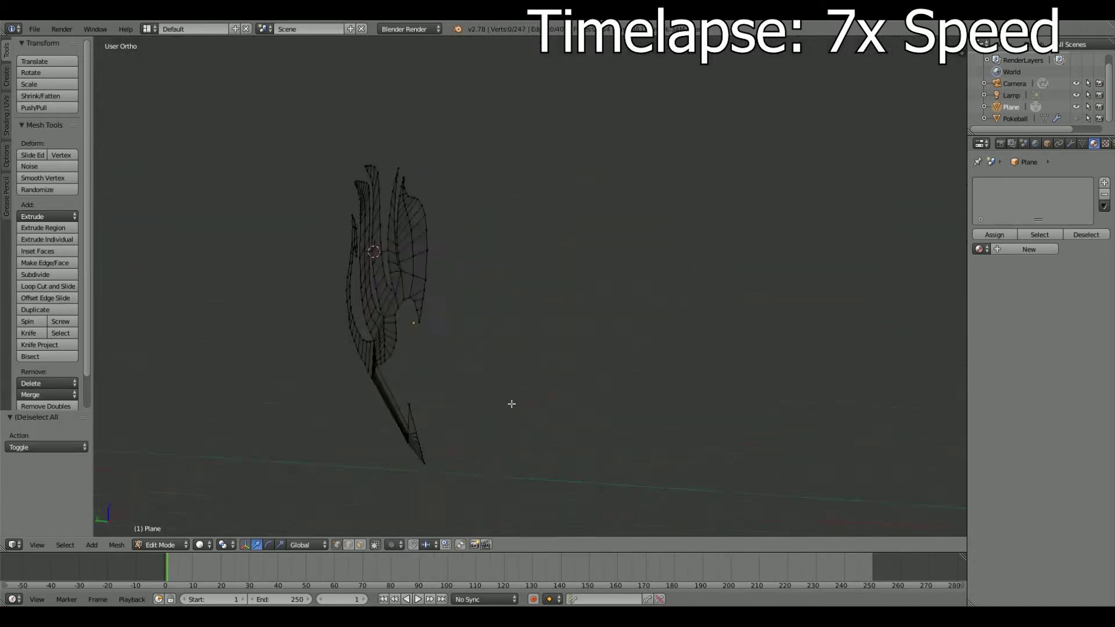
pyautogui.press('e')
pyautogui.moveTo(572, 377); pyautogui.dragTo(470, 342, button='middle')
pyautogui.press('a')
pyautogui.press('KP_3')
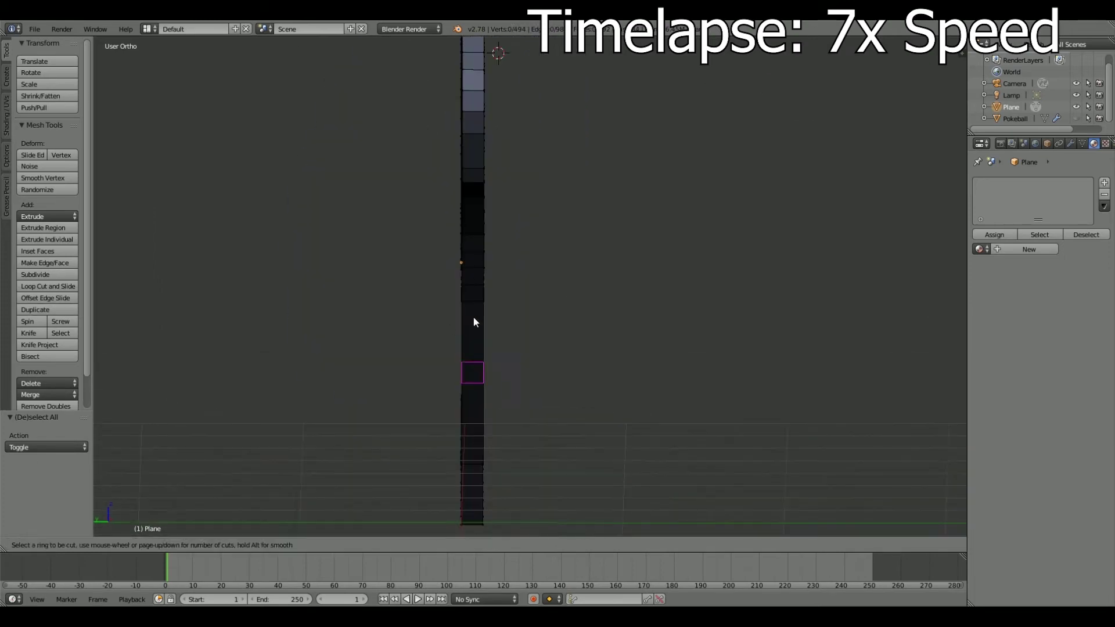
pyautogui.press('a')
pyautogui.press('KP_1')
pyautogui.moveTo(558, 304); pyautogui.dragTo(639, 279, button='middle')
# Give the insignia a new material with diffuse hex colour 008DE7.
pyautogui.click(1028, 249)
pyautogui.click(1002, 393)
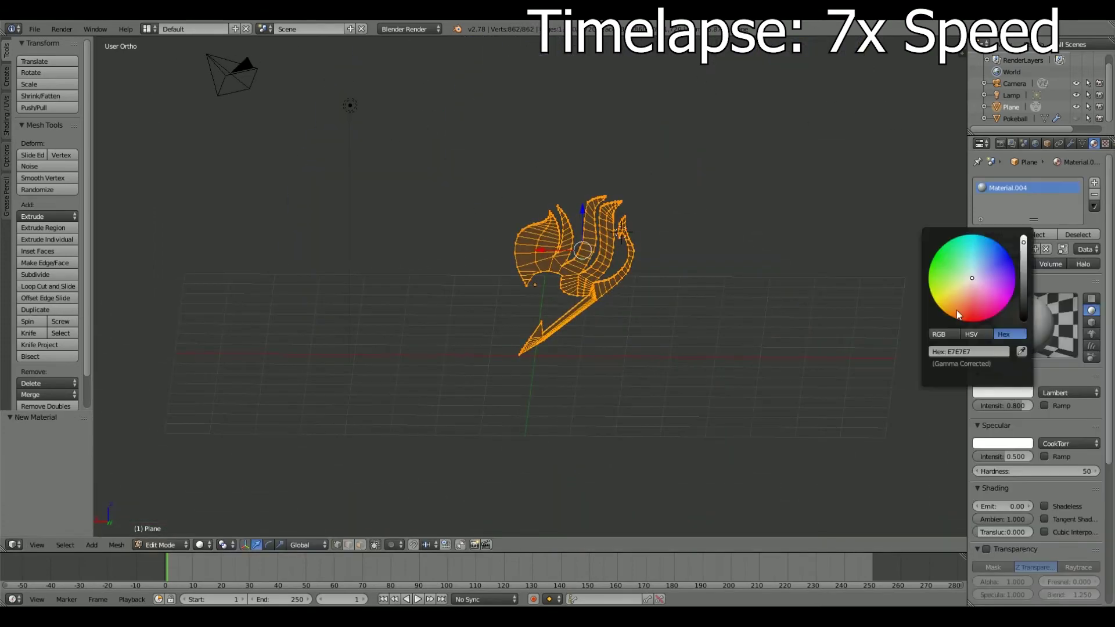
pyautogui.click(1002, 392)
pyautogui.click(1010, 334)
pyautogui.click(968, 351)
pyautogui.write('008DE7')
# Return to Object Mode and add a new cylinder for the column.
pyautogui.press('Tab')
pyautogui.press('z')
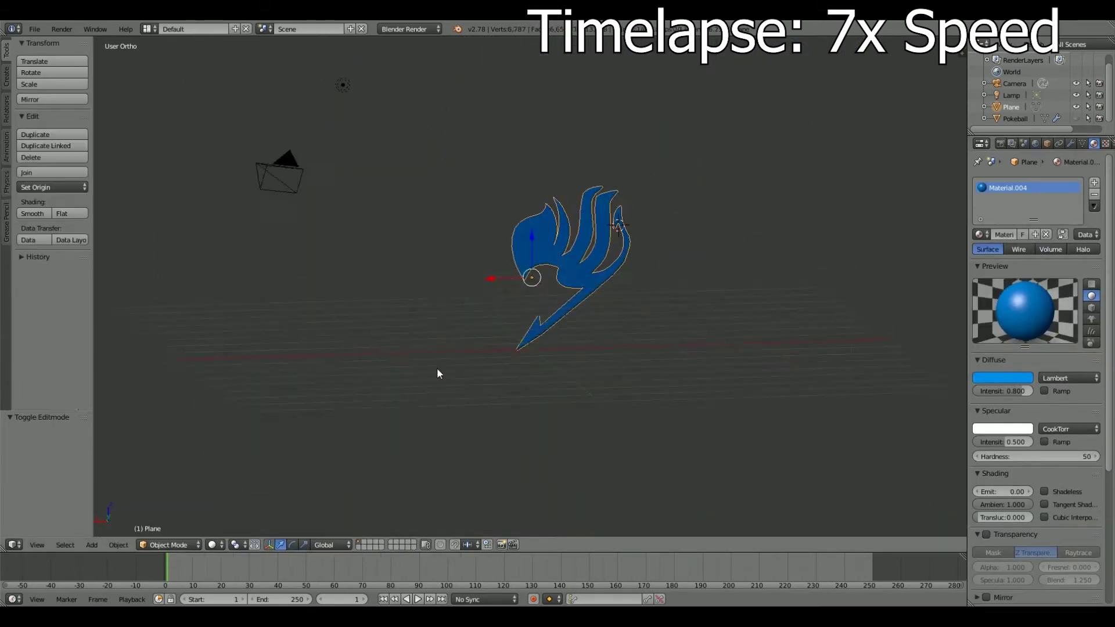
pyautogui.press('a')
pyautogui.scroll(2, 602, 360)
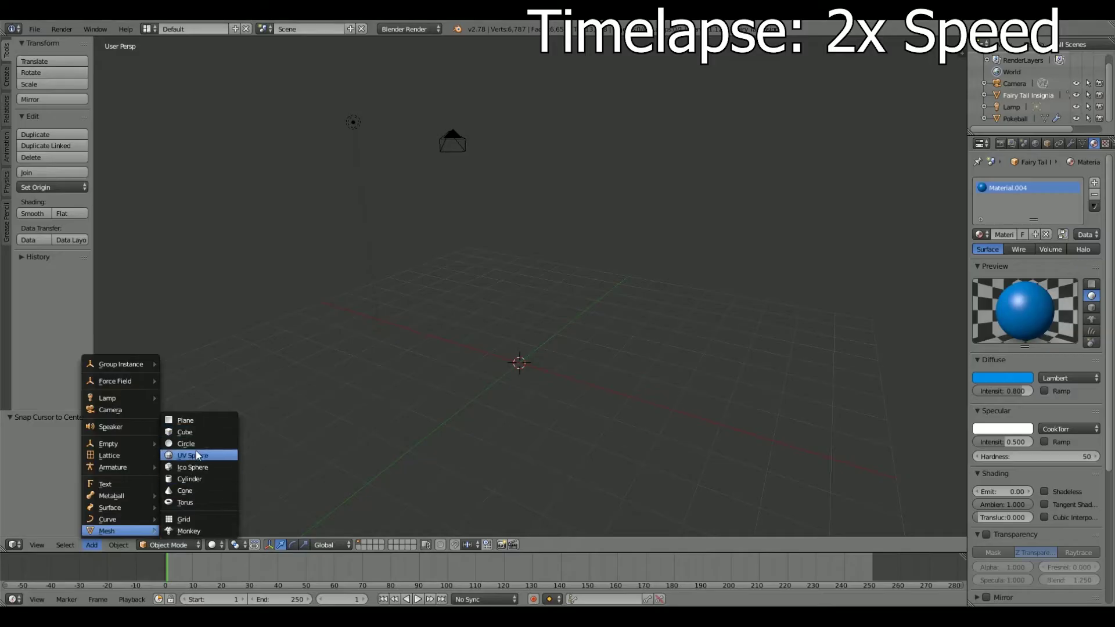
pyautogui.click(196, 451)
pyautogui.press('s')
pyautogui.press('x')
pyautogui.rightClick(650, 437)
# Flatten the cylinder along Z into a disc and select its top ring in Edit Mode.
pyautogui.press('s')
pyautogui.press('z')
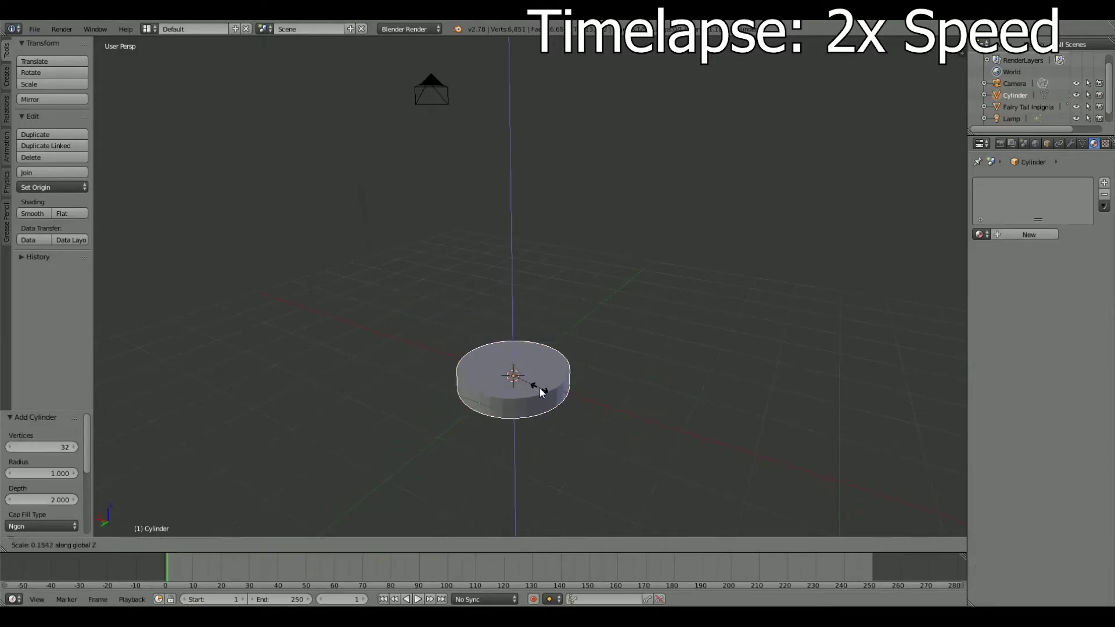
pyautogui.click(541, 396)
pyautogui.moveTo(541, 396); pyautogui.dragTo(627, 334, button='middle')
pyautogui.click(168, 545)
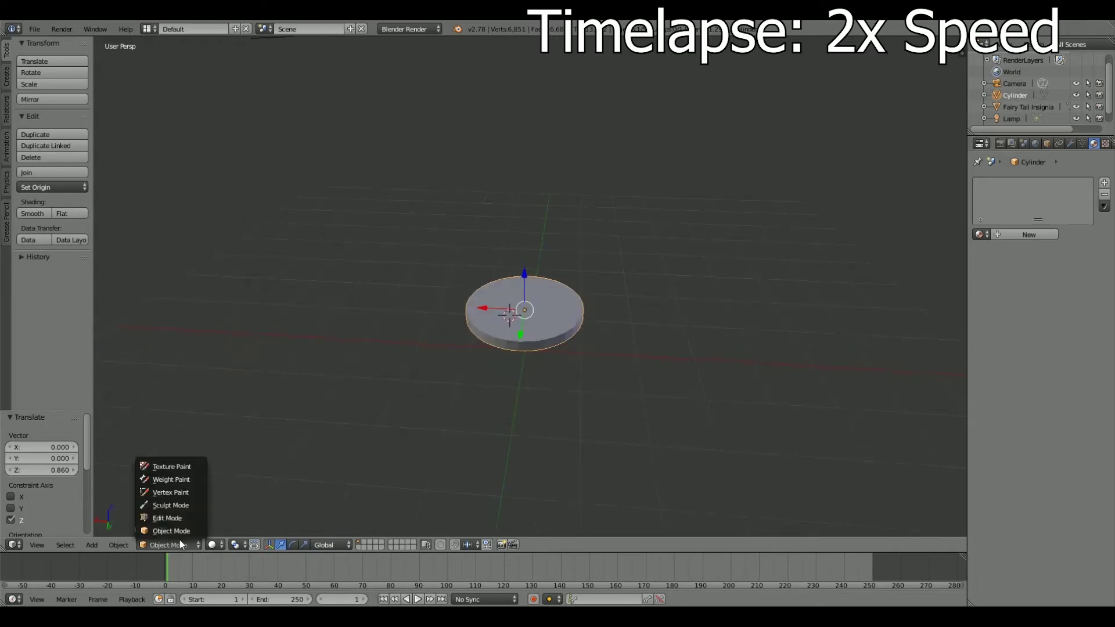
pyautogui.press('a')
pyautogui.rightClick(558, 393)
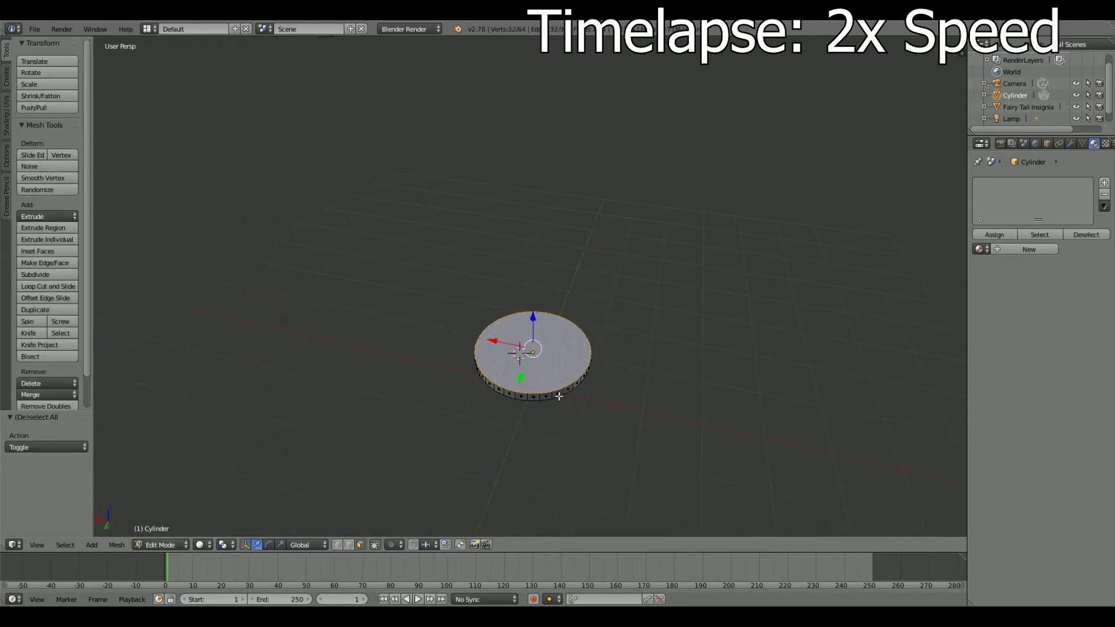
# Extrude the disc's top face straight up along Z.
pyautogui.scroll(2, 621, 348)
pyautogui.press('e')
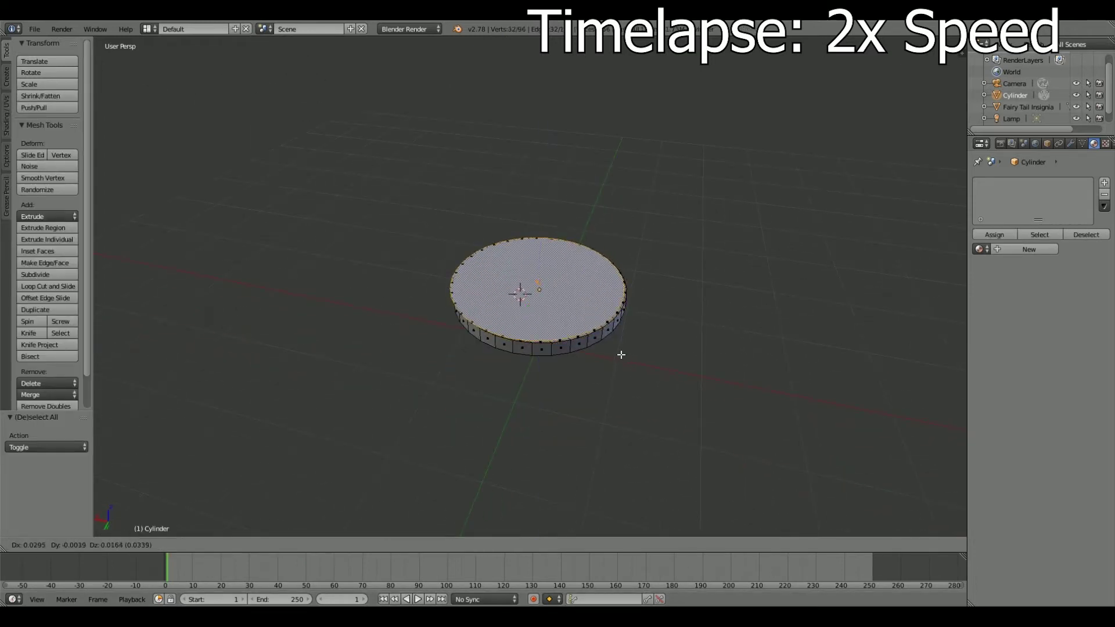
pyautogui.rightClick(621, 354)
pyautogui.press('e')
pyautogui.press('z')
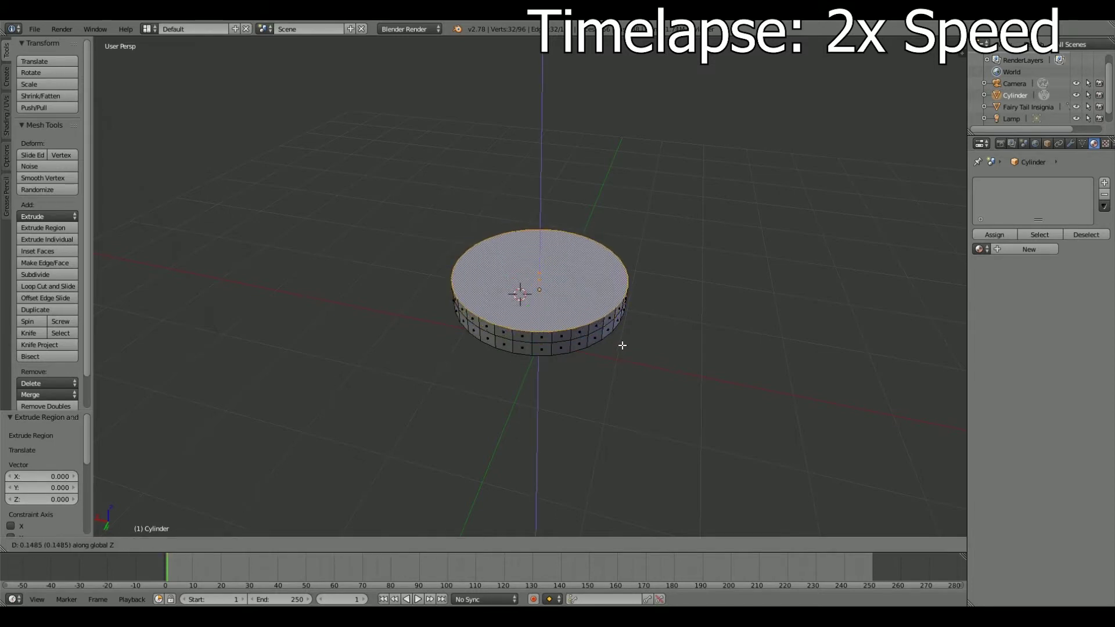
pyautogui.click(621, 345)
# Widen the top face outward and extrude a new tier upward.
pyautogui.scroll(2, 587, 378)
pyautogui.moveTo(587, 378); pyautogui.dragTo(594, 375, button='middle')
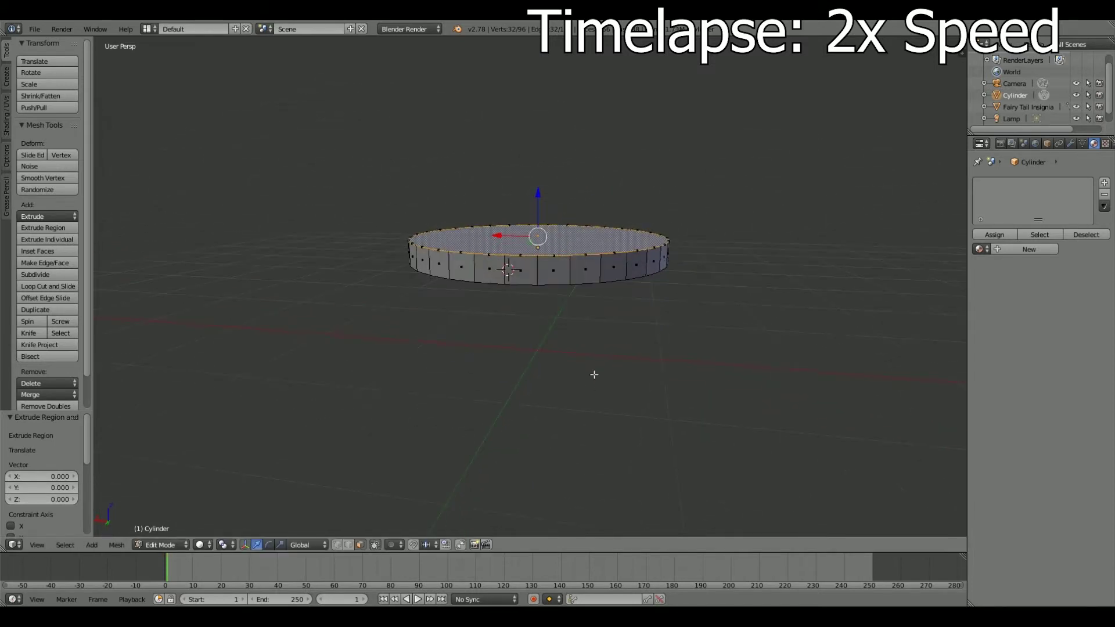
pyautogui.press('s')
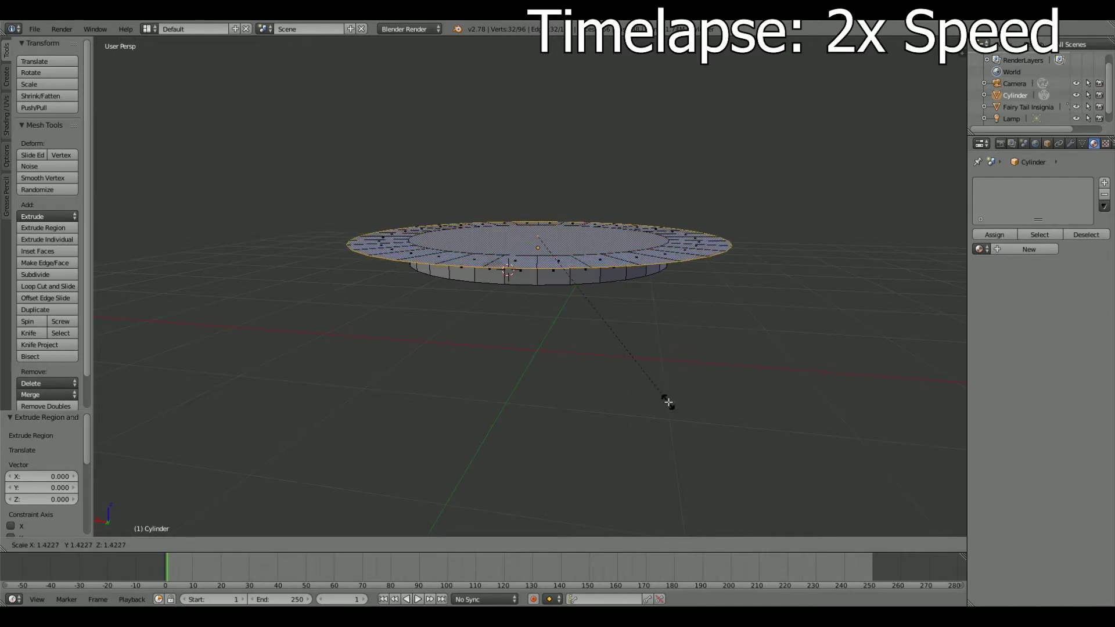
pyautogui.click(627, 368)
pyautogui.moveTo(627, 368); pyautogui.dragTo(620, 369, button='middle')
pyautogui.press('e')
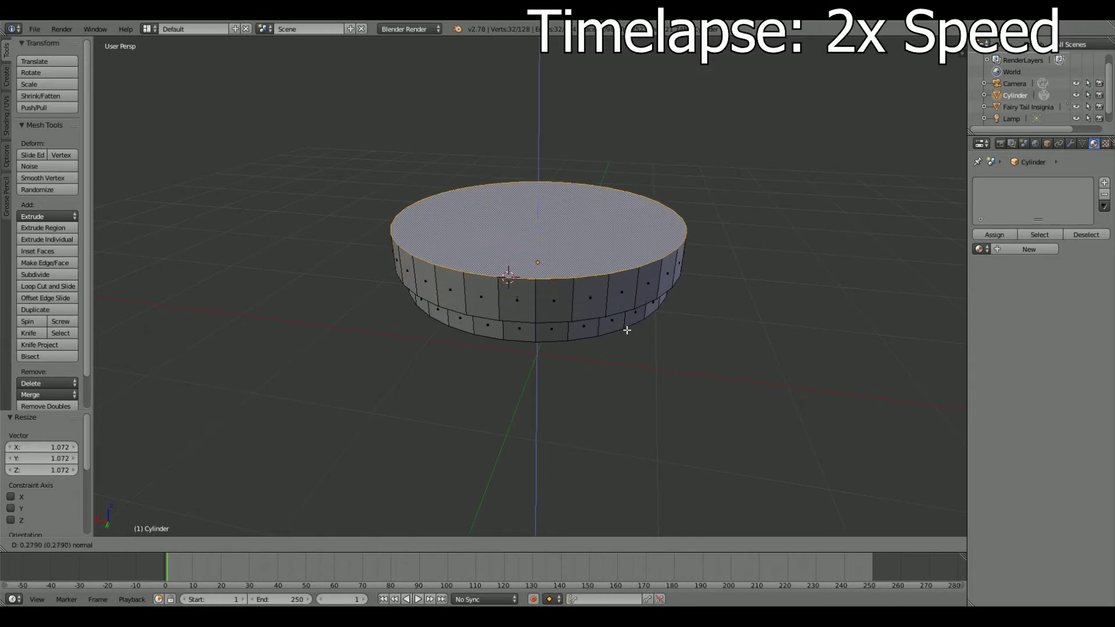
pyautogui.click(627, 331)
pyautogui.moveTo(627, 331); pyautogui.dragTo(631, 358, button='middle')
# Extrude a ring in place, scale it outward into a flare, and extrude it up.
pyautogui.press('e')
pyautogui.rightClick(635, 354)
pyautogui.press('s')
pyautogui.click(732, 445)
pyautogui.press('e')
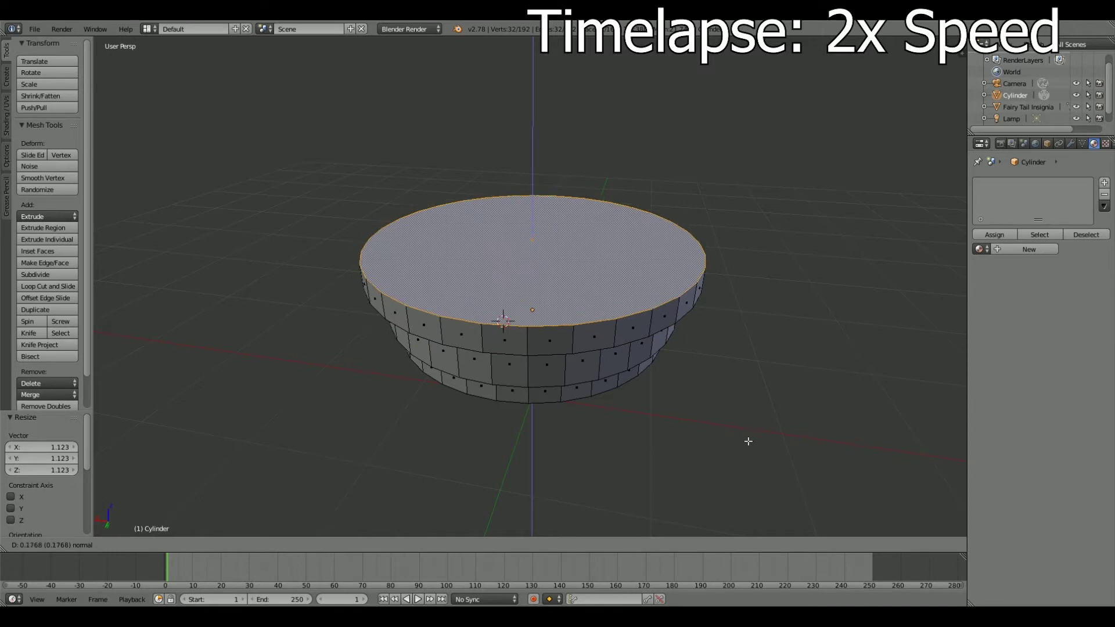
pyautogui.click(746, 441)
pyautogui.moveTo(746, 440); pyautogui.dragTo(683, 406, button='middle')
# Extrude a new ring in place and shrink it to 0.839 scale.
pyautogui.press('e')
pyautogui.rightClick(682, 407)
pyautogui.press('s')
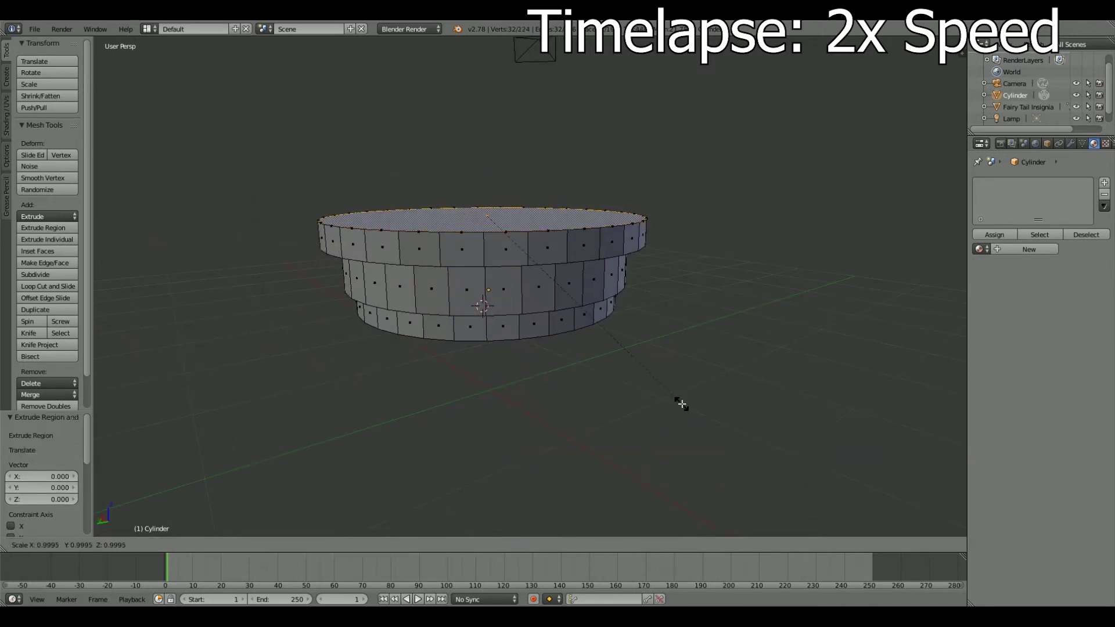
pyautogui.click(519, 276)
pyautogui.moveTo(520, 276); pyautogui.dragTo(615, 401, button='middle')
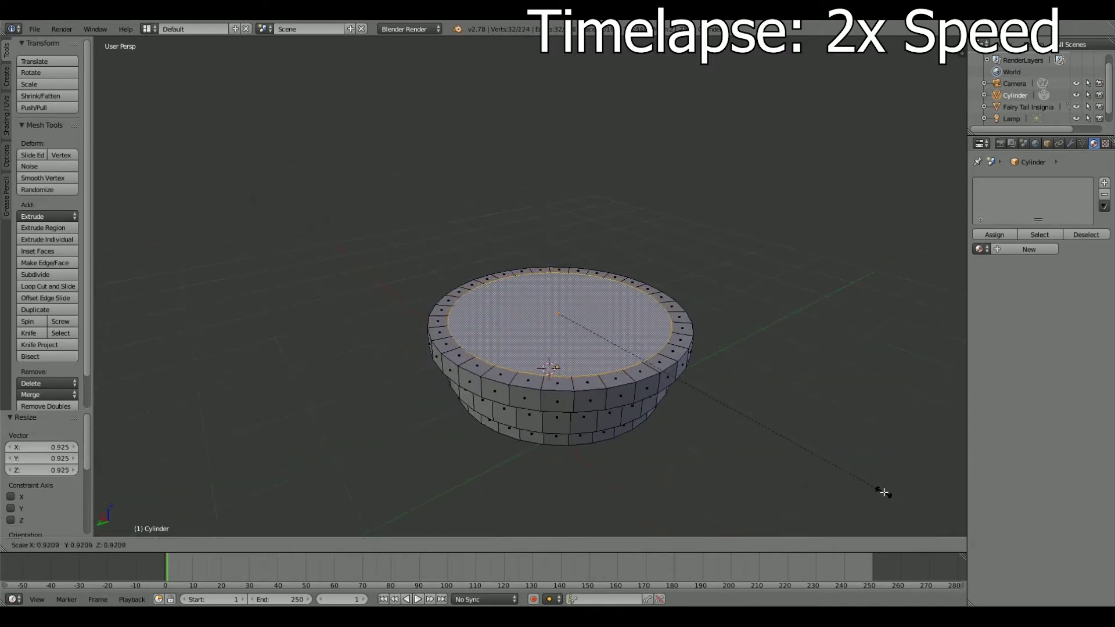
# Extrude the top face upward to raise a new band by 0.162.
pyautogui.press('e')
pyautogui.rightClick(558, 206)
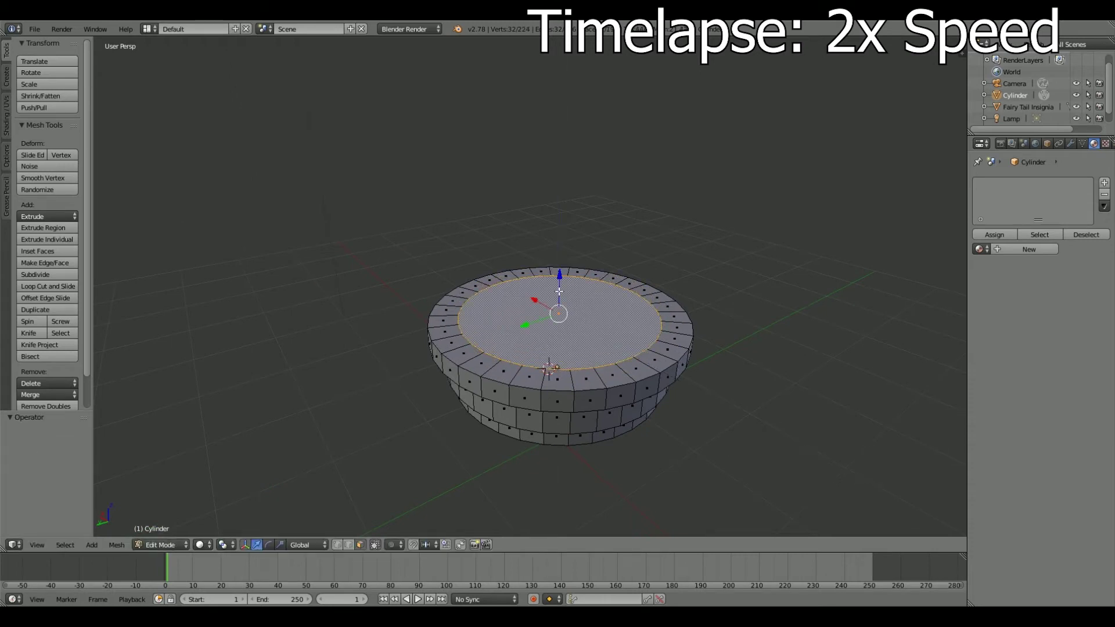
pyautogui.press('e')
pyautogui.click(572, 132)
pyautogui.moveTo(572, 132); pyautogui.dragTo(704, 384, button='middle')
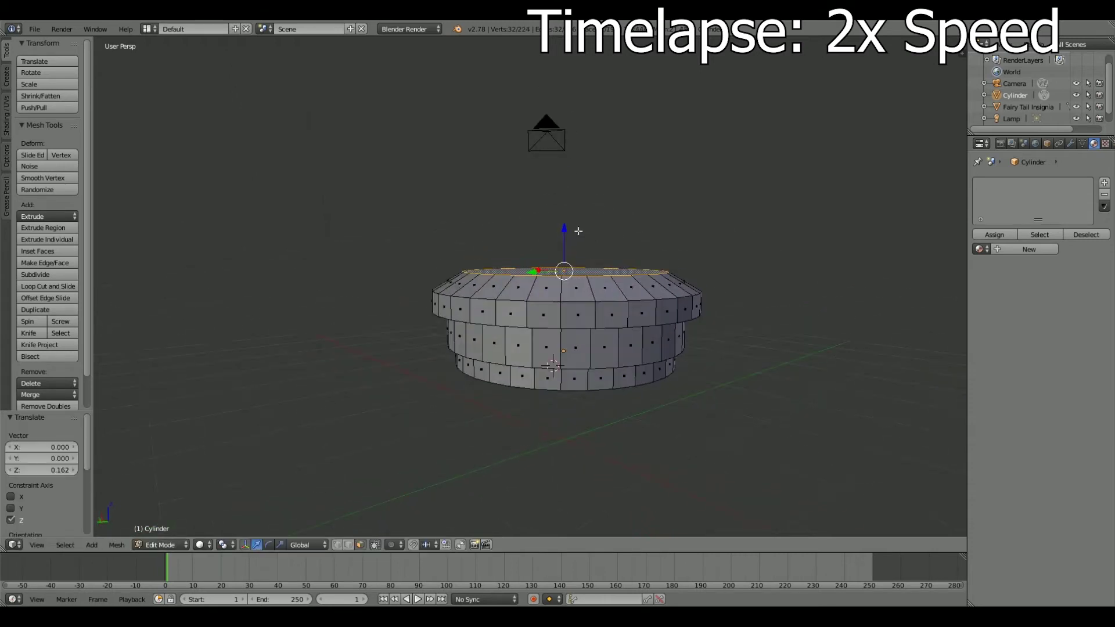
# Add a band by raising the top face 0.235, scaling it to 0.865, then lowering it 0.102.
pyautogui.press('e')
pyautogui.rightClick(729, 399)
pyautogui.press('e')
pyautogui.click(723, 379)
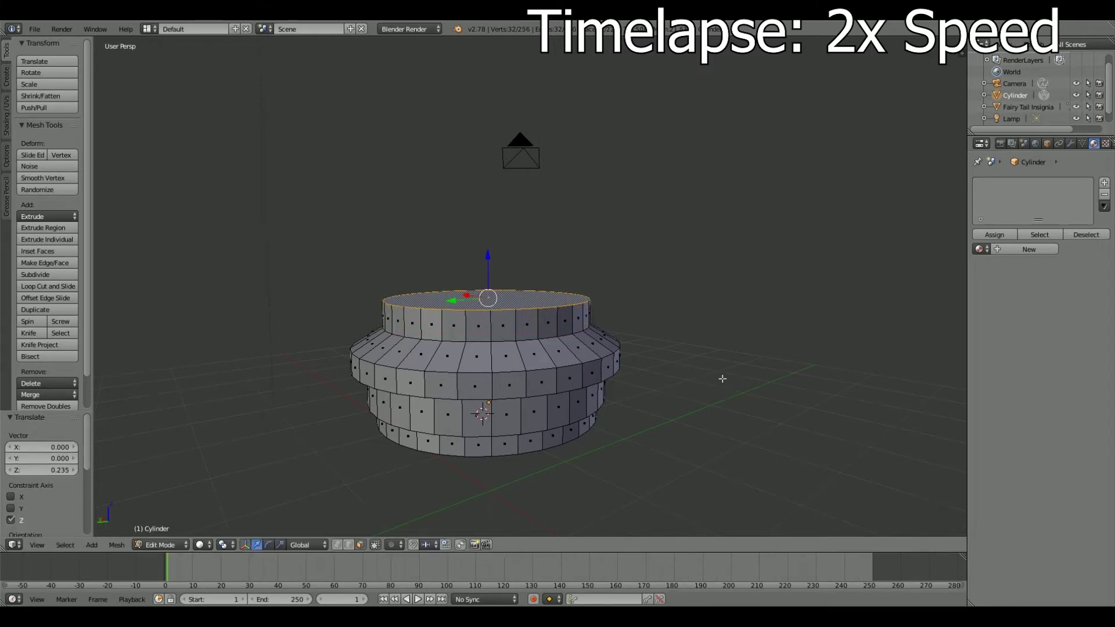
pyautogui.press('s')
pyautogui.click(782, 423)
pyautogui.press('g')
pyautogui.press('z')
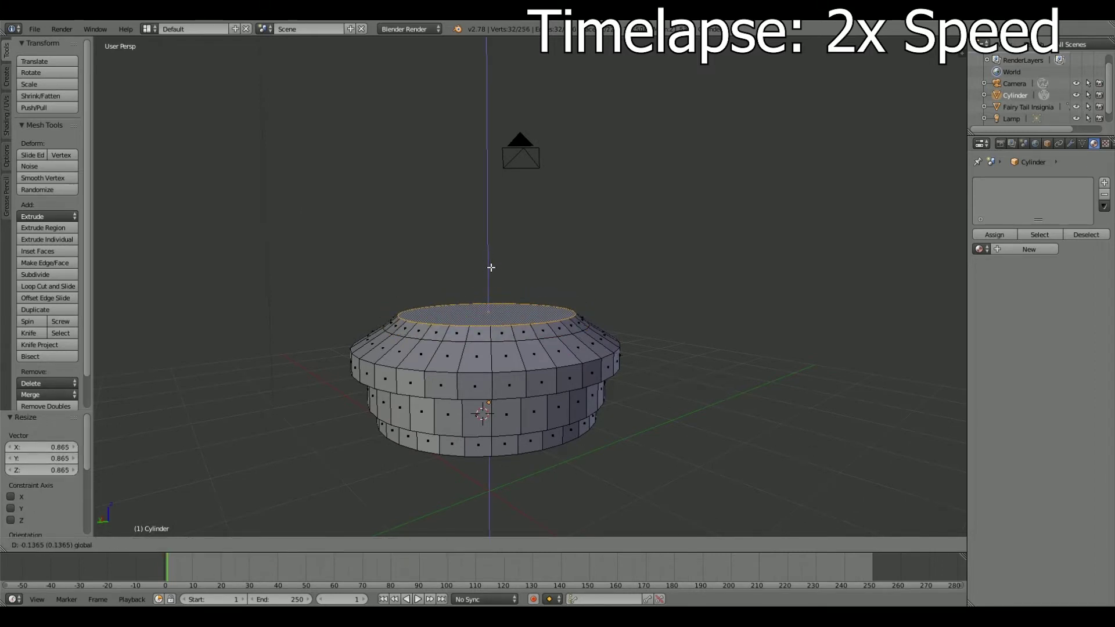
pyautogui.click(492, 265)
pyautogui.moveTo(492, 264)
pyautogui.mouseDown(button='middle')
pyautogui.moveTo(615, 350)
pyautogui.moveTo(669, 419)
pyautogui.mouseUp(button='middle')
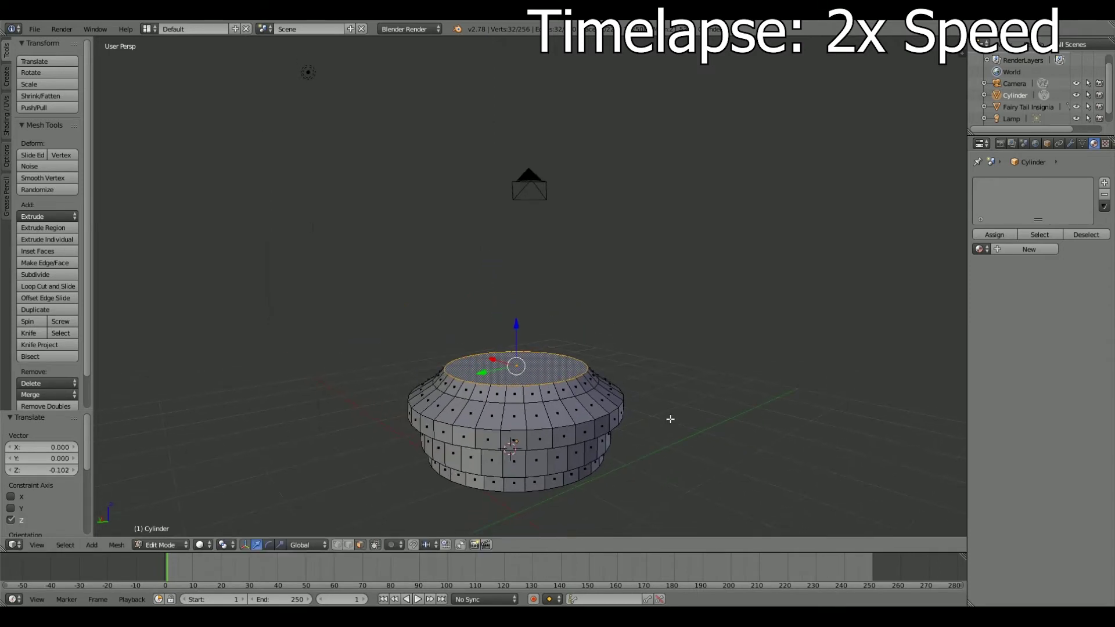
pyautogui.moveTo(670, 418); pyautogui.dragTo(755, 393, button='middle')
# Extrude the top face up 0.109, raise it another 0.068 and resize it.
pyautogui.press('e')
pyautogui.click(667, 395)
pyautogui.moveTo(668, 395)
pyautogui.mouseDown(button='middle')
pyautogui.moveTo(631, 390)
pyautogui.moveTo(648, 411)
pyautogui.moveTo(521, 374)
pyautogui.mouseUp(button='middle')
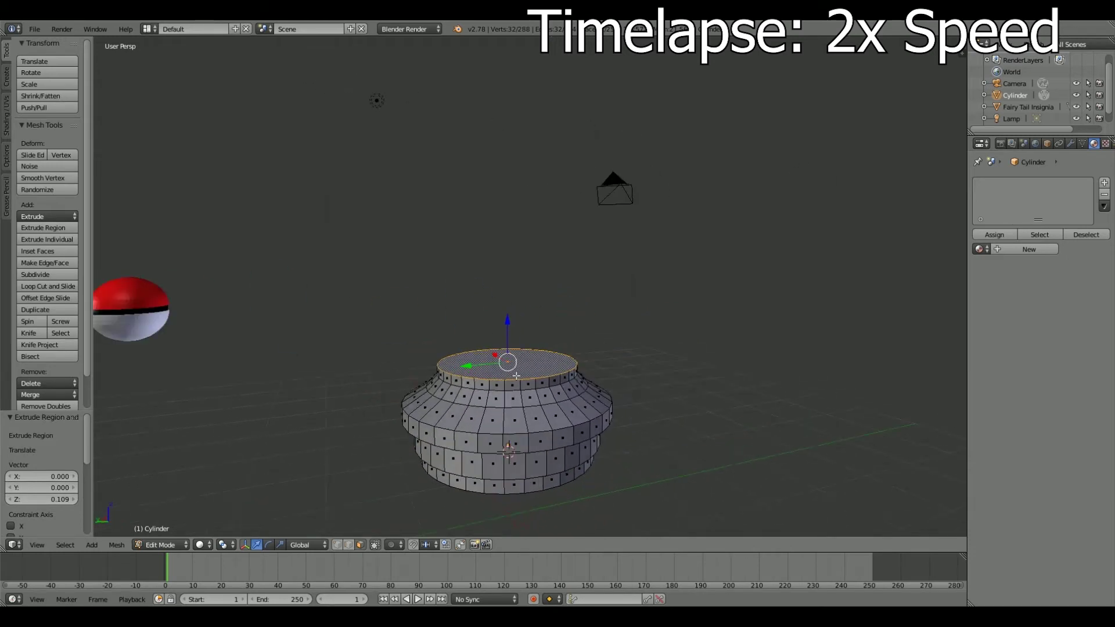
pyautogui.press('g')
pyautogui.press('z')
pyautogui.click(511, 268)
pyautogui.press('s')
pyautogui.click(642, 408)
# Add a ring raised 0.157 along Z and shrunk to 0.741.
pyautogui.press('e')
pyautogui.rightClick(647, 406)
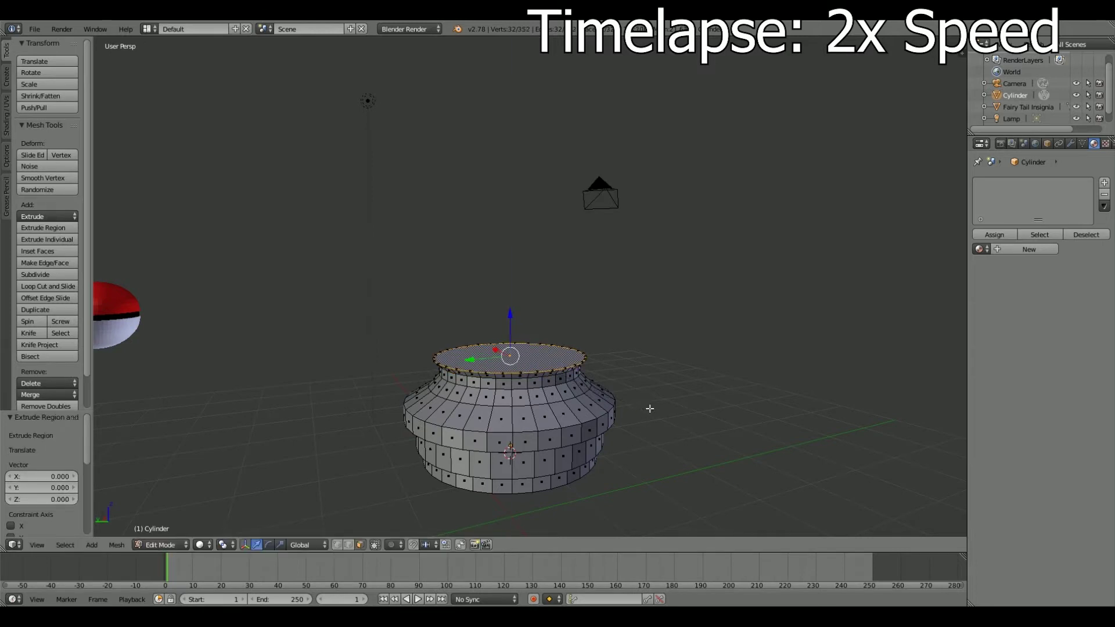
pyautogui.press('g')
pyautogui.press('z')
pyautogui.click(510, 299)
pyautogui.press('s')
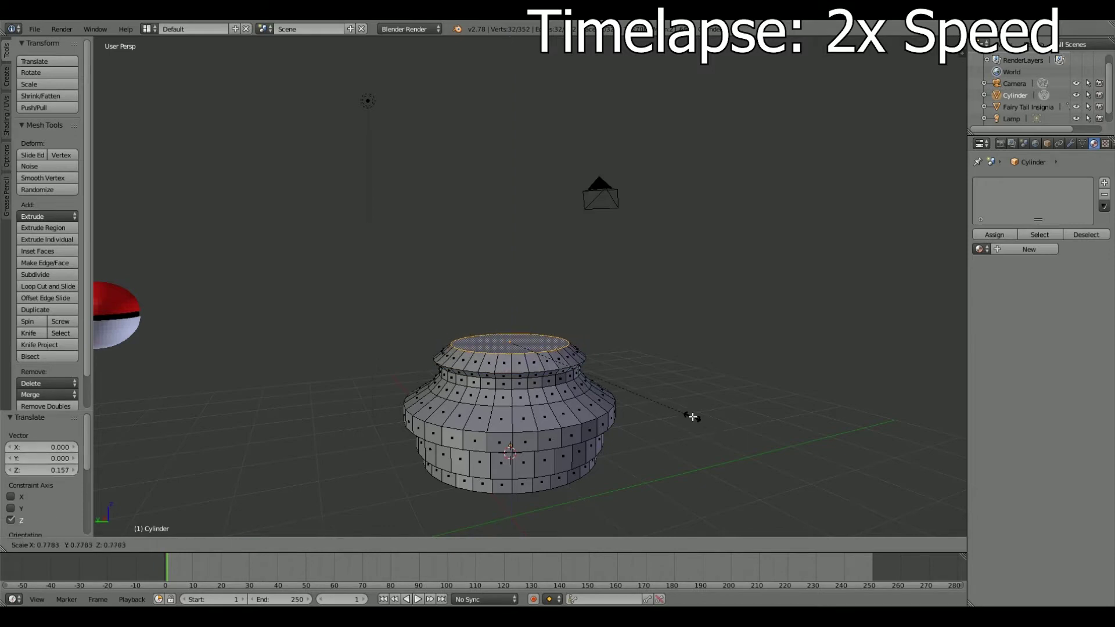
pyautogui.click(683, 413)
pyautogui.moveTo(684, 413)
pyautogui.mouseDown(button='middle')
pyautogui.moveTo(722, 428)
pyautogui.moveTo(581, 418)
pyautogui.moveTo(548, 398)
pyautogui.moveTo(515, 406)
pyautogui.moveTo(594, 385)
pyautogui.mouseUp(button='middle')
pyautogui.scroll(-5, 525, 402)
pyautogui.scroll(5, 595, 385)
pyautogui.moveTo(612, 425)
pyautogui.mouseDown(button='middle')
pyautogui.moveTo(609, 380)
pyautogui.moveTo(689, 364)
pyautogui.moveTo(635, 412)
pyautogui.moveTo(649, 397)
pyautogui.moveTo(677, 428)
pyautogui.moveTo(673, 310)
pyautogui.moveTo(635, 364)
pyautogui.mouseUp(button='middle')
# Extrude the top face straight up into a tall shaft, narrowing its top to 0.769.
pyautogui.press('e')
pyautogui.press('Escape')
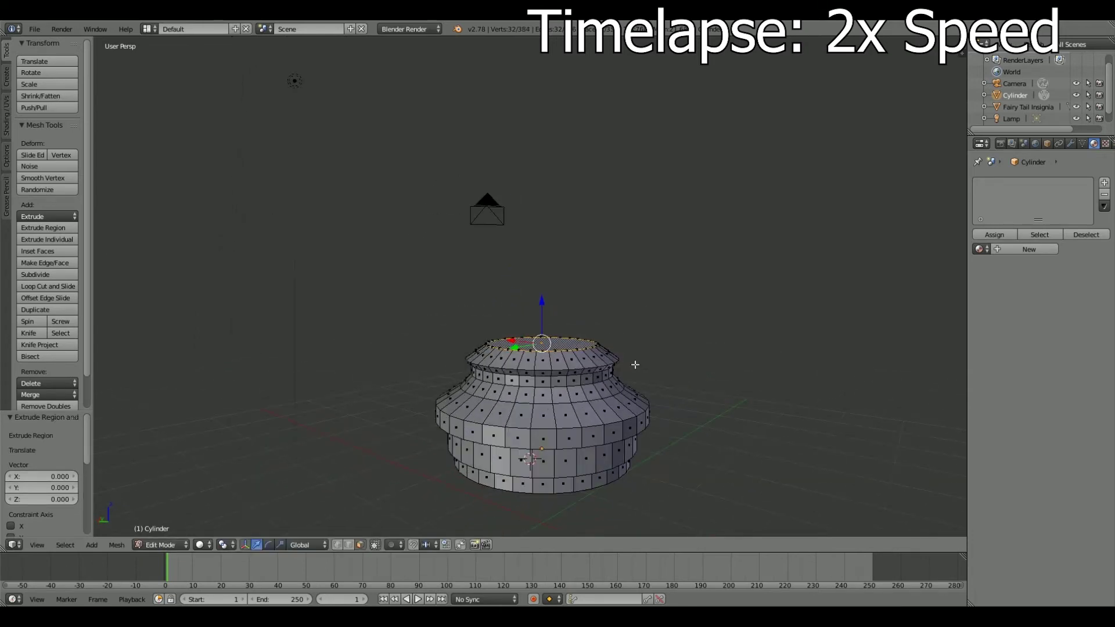
pyautogui.press('g')
pyautogui.press('z')
pyautogui.click(555, 137)
pyautogui.scroll(-3, 635, 293)
pyautogui.press('s')
pyautogui.click(695, 358)
pyautogui.moveTo(695, 358)
pyautogui.mouseDown(button='middle')
pyautogui.moveTo(664, 400)
pyautogui.moveTo(649, 381)
pyautogui.mouseUp(button='middle')
pyautogui.scroll(2, 697, 386)
pyautogui.scroll(2, 703, 384)
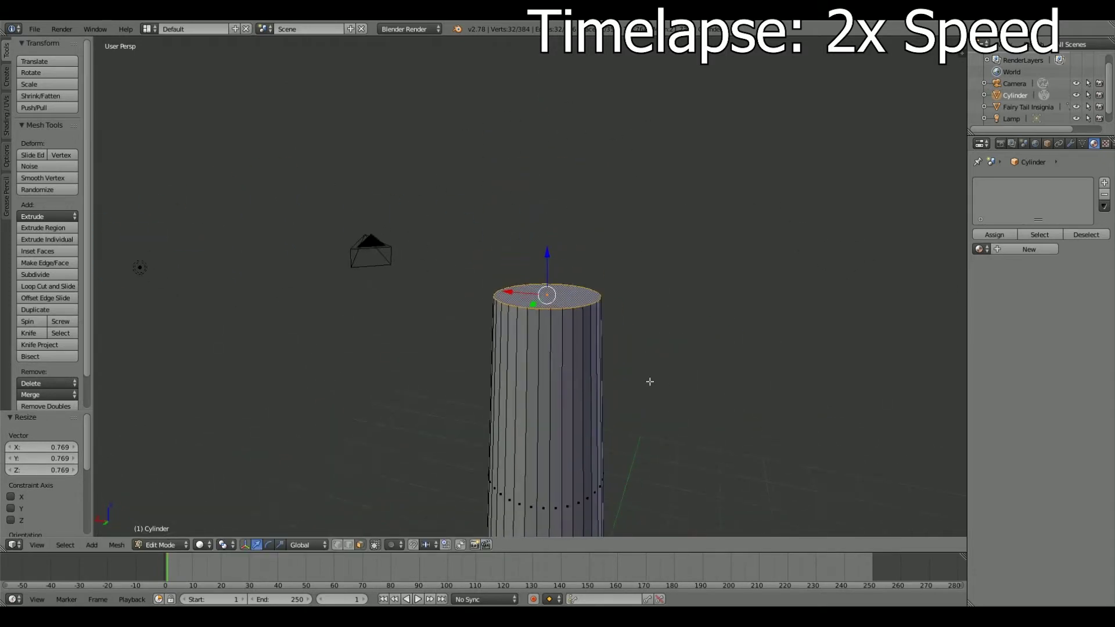
# Widen a new ring at the shaft top to 1.331, then extrude and raise it 0.030.
pyautogui.press('e')
pyautogui.rightClick(650, 382)
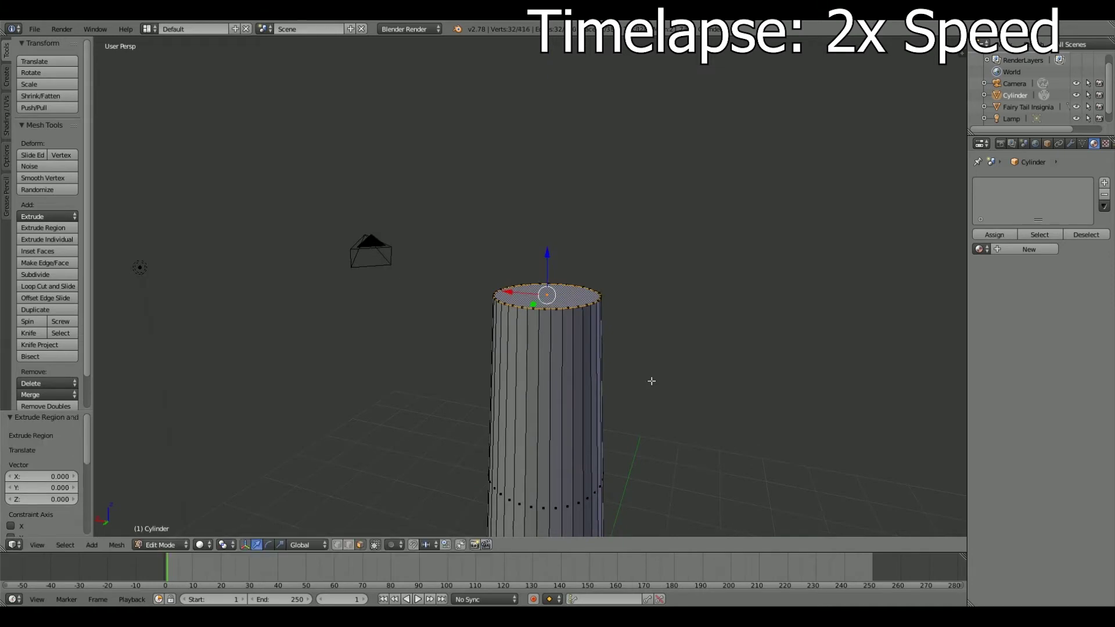
pyautogui.press('s')
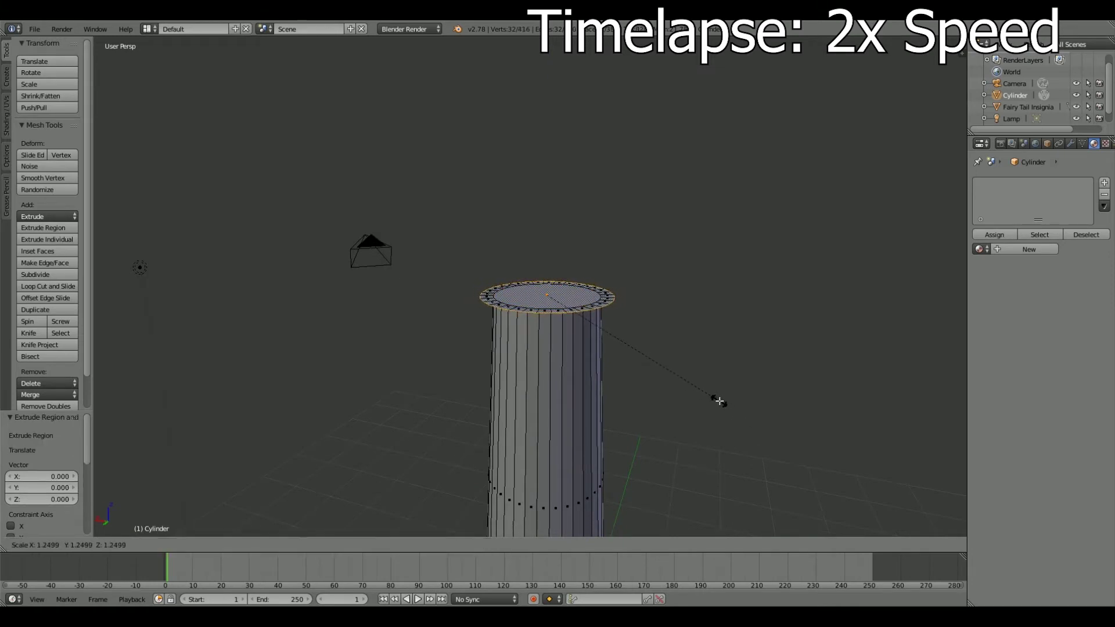
pyautogui.click(722, 402)
pyautogui.moveTo(732, 403)
pyautogui.mouseDown(button='middle')
pyautogui.moveTo(679, 470)
pyautogui.moveTo(685, 408)
pyautogui.moveTo(700, 469)
pyautogui.moveTo(607, 390)
pyautogui.mouseUp(button='middle')
pyautogui.press('e')
pyautogui.click(709, 433)
pyautogui.press('g')
pyautogui.press('z')
pyautogui.click(535, 277)
pyautogui.moveTo(535, 276)
pyautogui.mouseDown(button='middle')
pyautogui.moveTo(568, 351)
pyautogui.moveTo(597, 368)
pyautogui.mouseUp(button='middle')
# Extrude the top up 0.131 and shrink it to 0.789, then extrude and scale to 0.939.
pyautogui.press('e')
pyautogui.click(698, 419)
pyautogui.press('s')
pyautogui.click(729, 440)
pyautogui.moveTo(729, 440)
pyautogui.mouseDown(button='middle')
pyautogui.moveTo(674, 380)
pyautogui.moveTo(769, 417)
pyautogui.moveTo(689, 405)
pyautogui.moveTo(683, 418)
pyautogui.mouseUp(button='middle')
pyautogui.press('e')
pyautogui.click(687, 391)
pyautogui.press('s')
pyautogui.click(754, 416)
pyautogui.moveTo(753, 416)
pyautogui.mouseDown(button='middle')
pyautogui.moveTo(654, 349)
pyautogui.moveTo(716, 421)
pyautogui.moveTo(759, 438)
pyautogui.moveTo(804, 413)
pyautogui.moveTo(689, 416)
pyautogui.moveTo(761, 428)
pyautogui.moveTo(567, 520)
pyautogui.moveTo(721, 455)
pyautogui.moveTo(605, 452)
pyautogui.moveTo(620, 447)
pyautogui.mouseUp(button='middle')
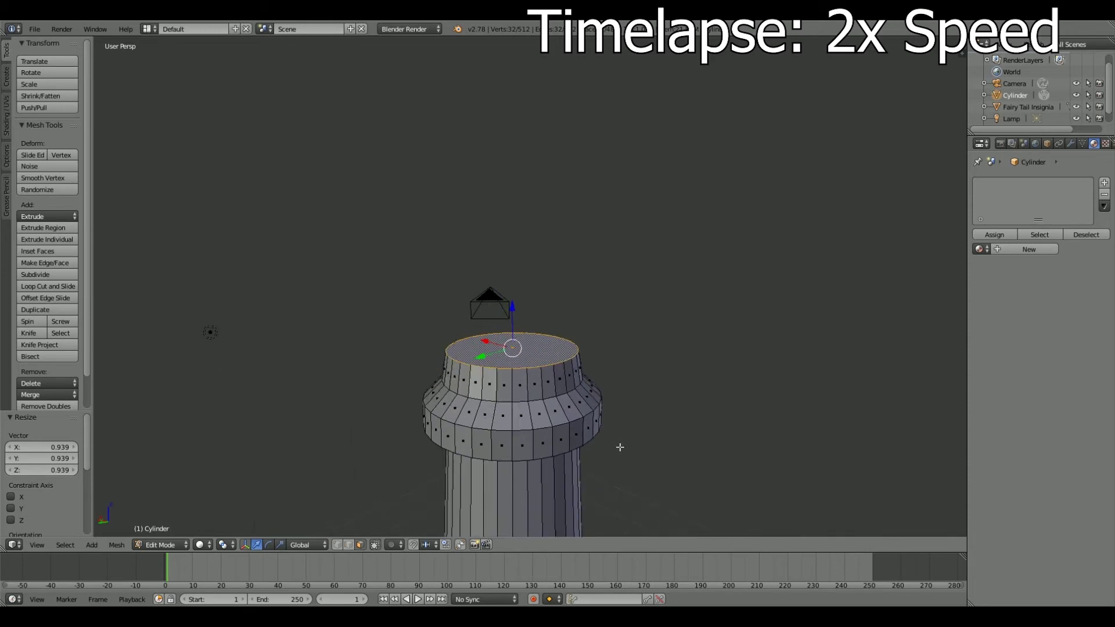
# Add capital rings: widen an in-place extrusion to 1.197, extrude upward, then extrude and resize again.
pyautogui.press('e')
pyautogui.press('Escape')
pyautogui.press('s')
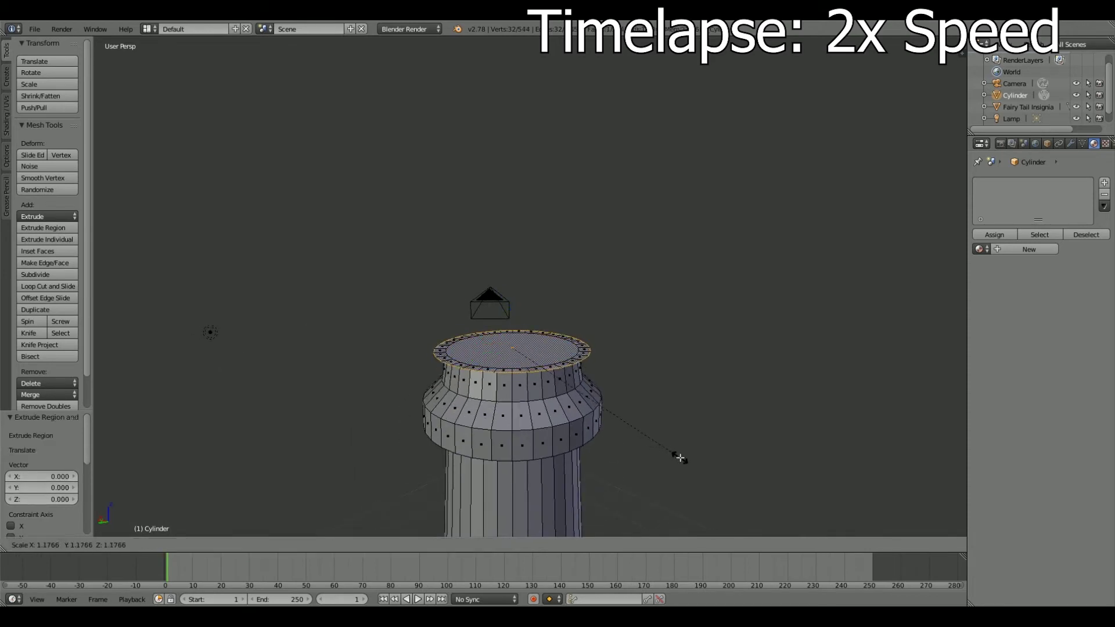
pyautogui.click(685, 457)
pyautogui.press('e')
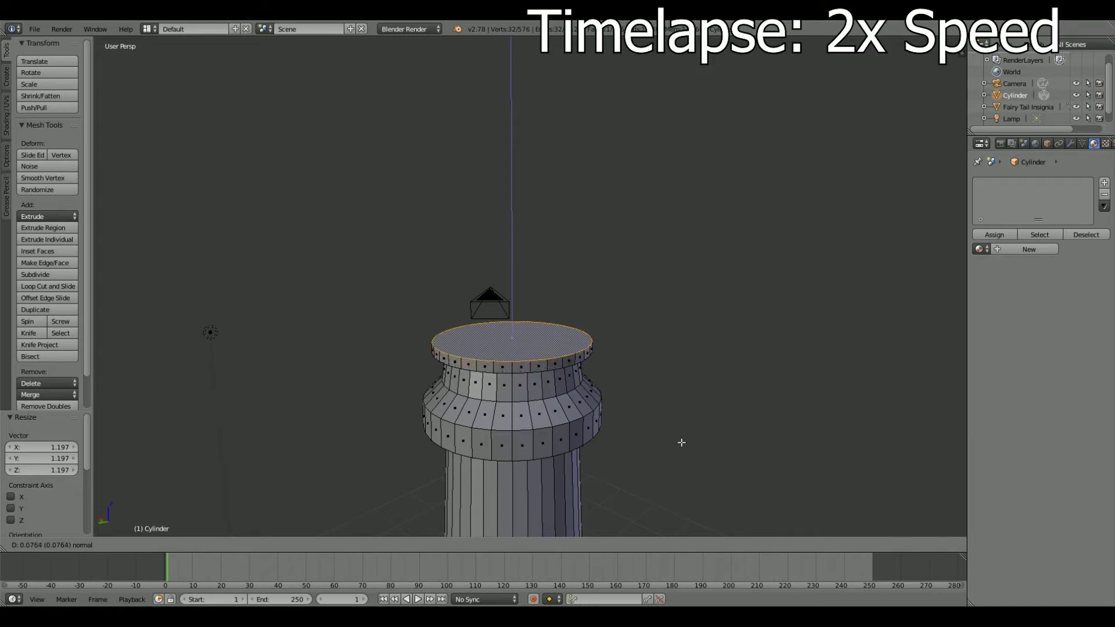
pyautogui.click(679, 438)
pyautogui.moveTo(680, 438); pyautogui.dragTo(669, 433, button='middle')
pyautogui.press('e')
pyautogui.press('Escape')
pyautogui.press('s')
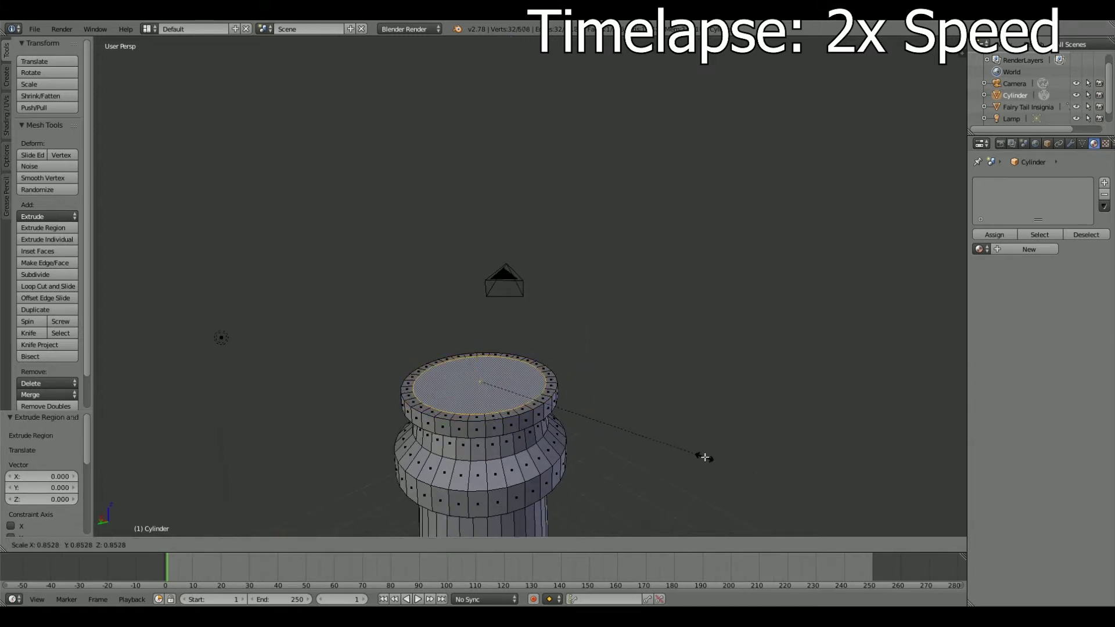
pyautogui.click(700, 456)
pyautogui.moveTo(701, 455); pyautogui.dragTo(666, 452, button='middle')
# Raise a new ring and widen it to 1.123, then extrude upward and widen to 1.199.
pyautogui.press('e')
pyautogui.press('Escape')
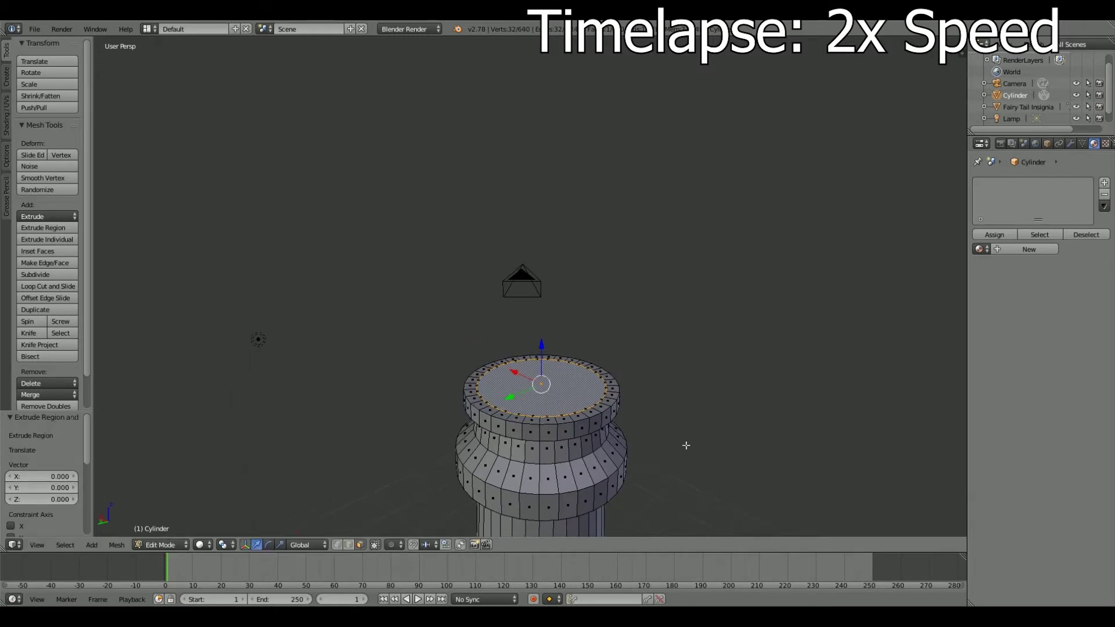
pyautogui.press('g')
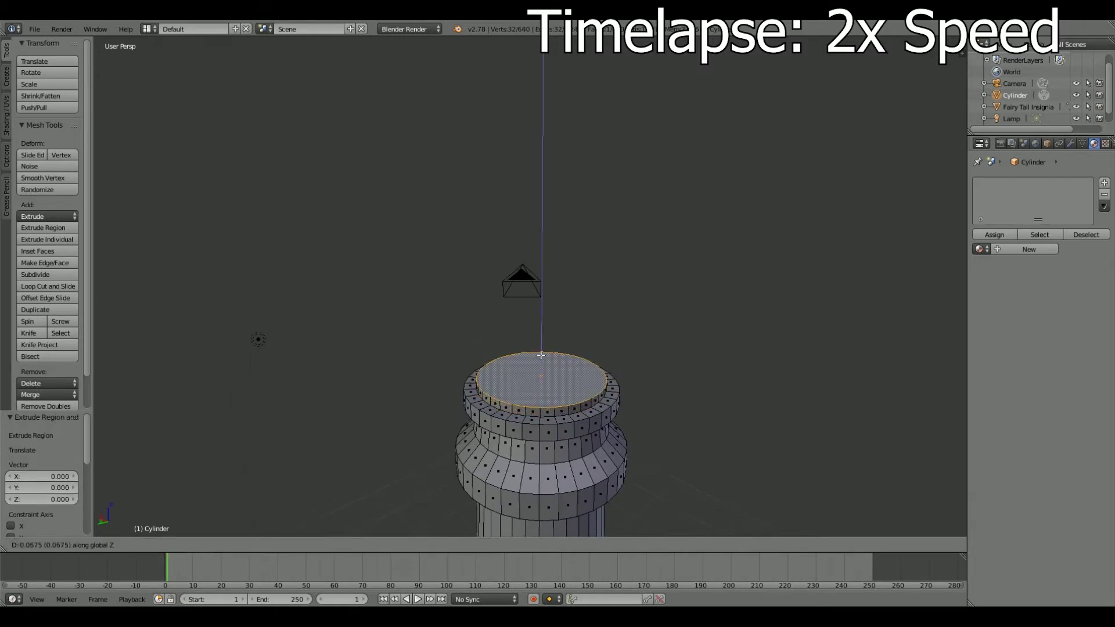
pyautogui.click(540, 335)
pyautogui.press('s')
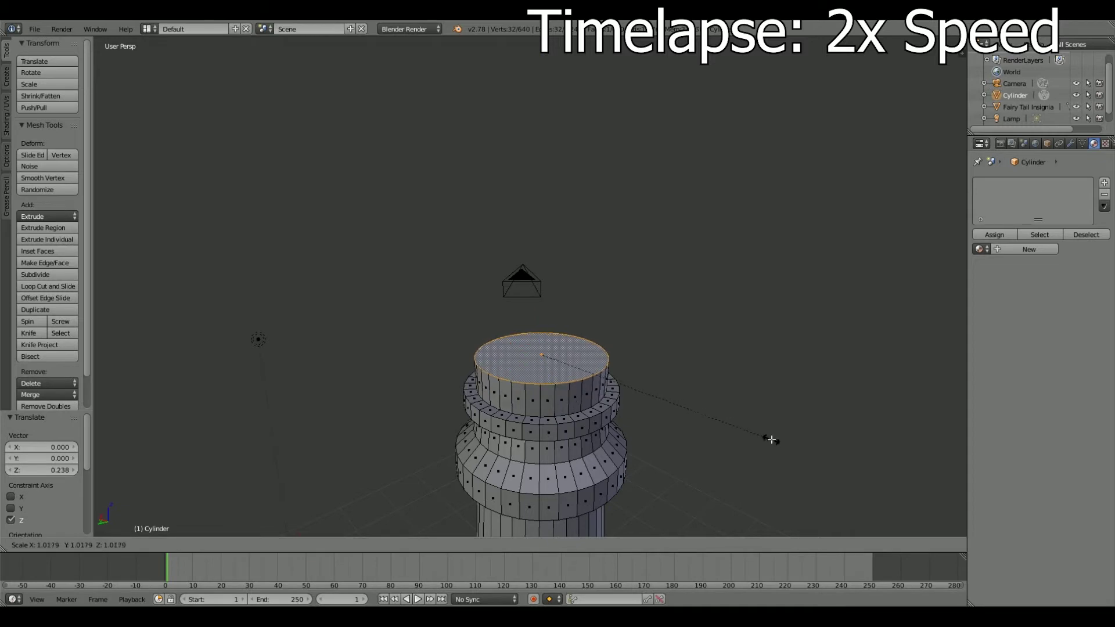
pyautogui.click(887, 478)
pyautogui.moveTo(667, 381); pyautogui.dragTo(660, 336, button='middle')
pyautogui.press('e')
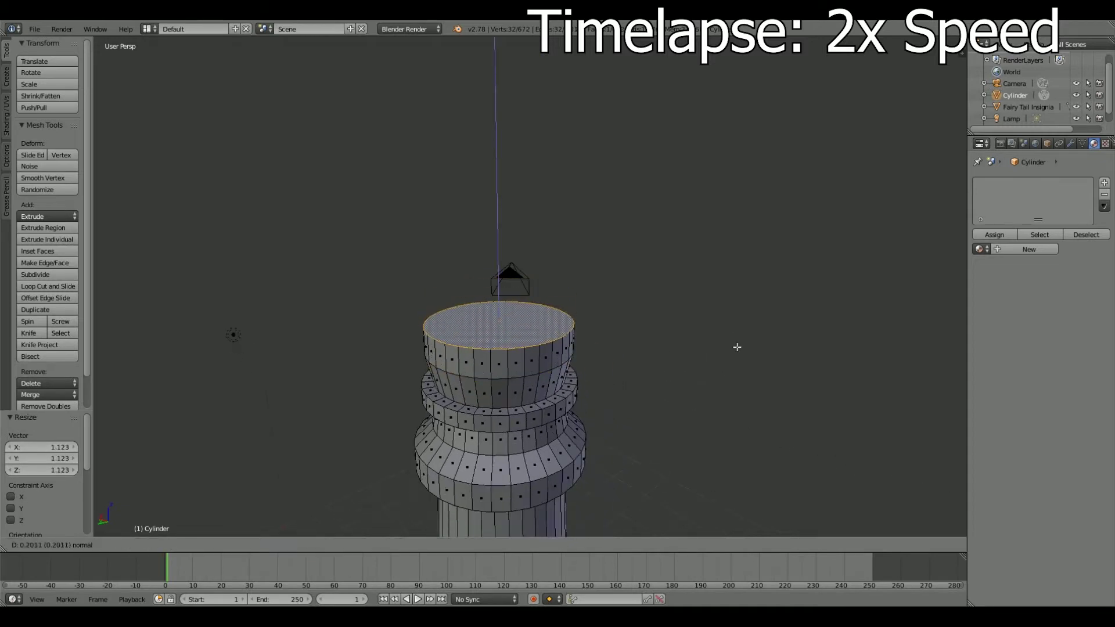
pyautogui.click(737, 346)
pyautogui.press('s')
pyautogui.click(781, 375)
pyautogui.scroll(-5, 580, 350)
pyautogui.moveTo(580, 350); pyautogui.dragTo(727, 391, button='middle')
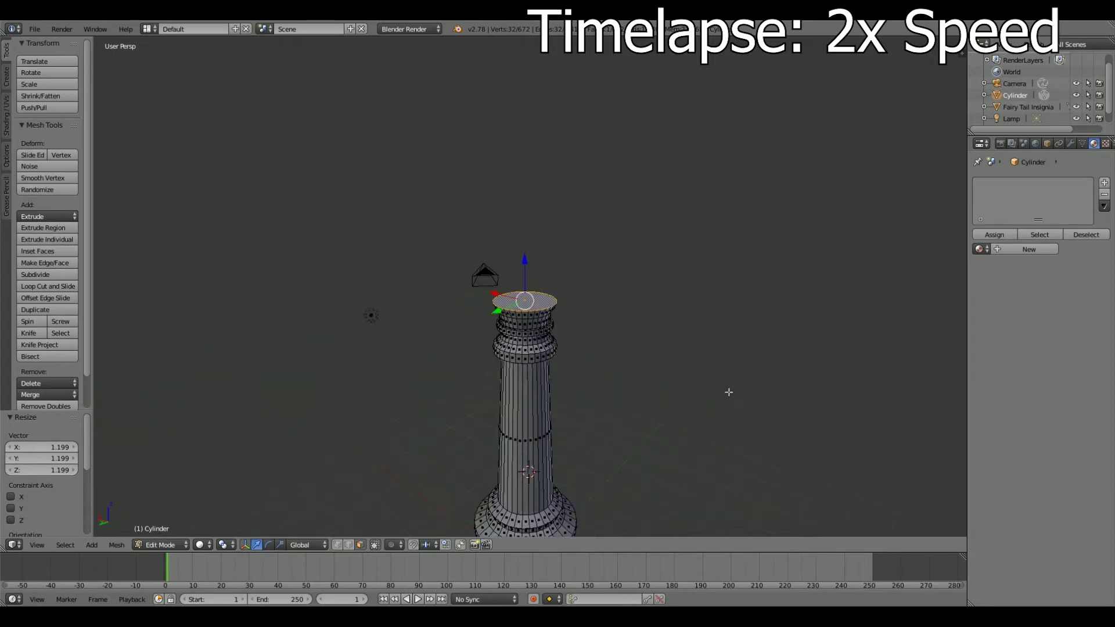
# Add two thin rings on top, raised 0.079 (then resized) and 0.045 along Z.
pyautogui.scroll(3, 638, 403)
pyautogui.press('e')
pyautogui.rightClick(663, 404)
pyautogui.press('g')
pyautogui.press('z')
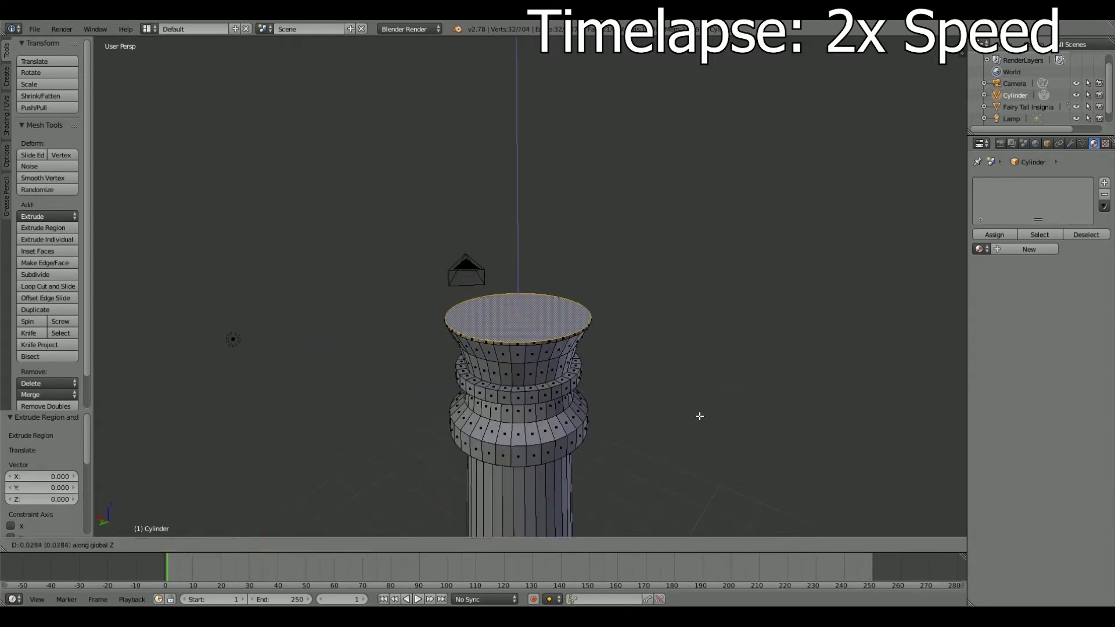
pyautogui.click(696, 363)
pyautogui.press('s')
pyautogui.click(771, 393)
pyautogui.press('e')
pyautogui.rightClick(771, 393)
pyautogui.press('g')
pyautogui.press('z')
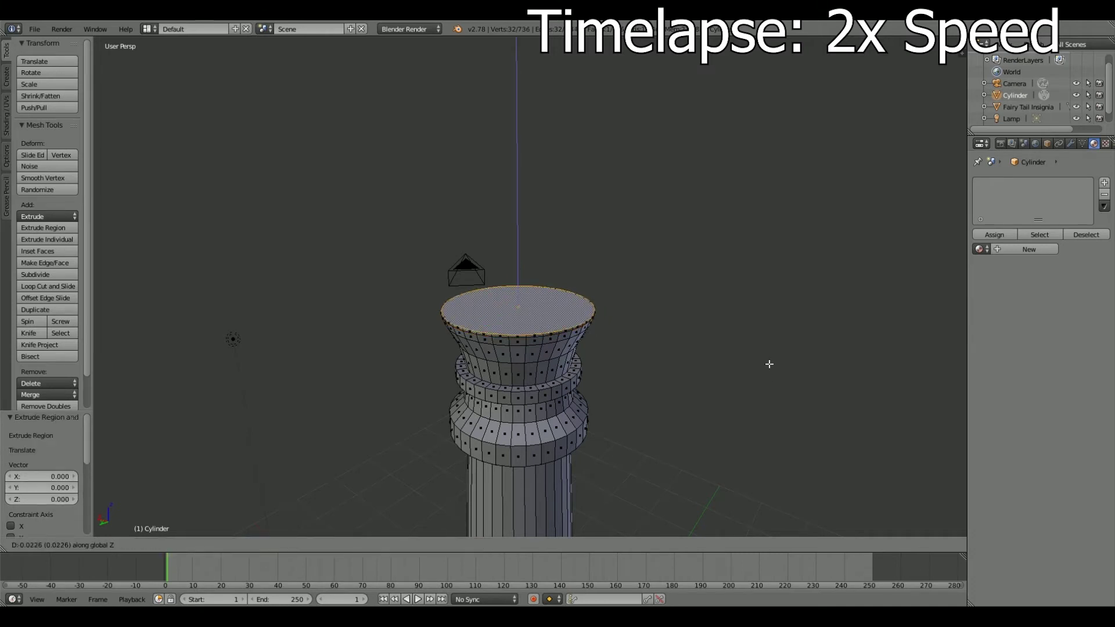
pyautogui.click(770, 342)
# Extrude another ring raised 0.058 and shrunk to 0.947.
pyautogui.press('e')
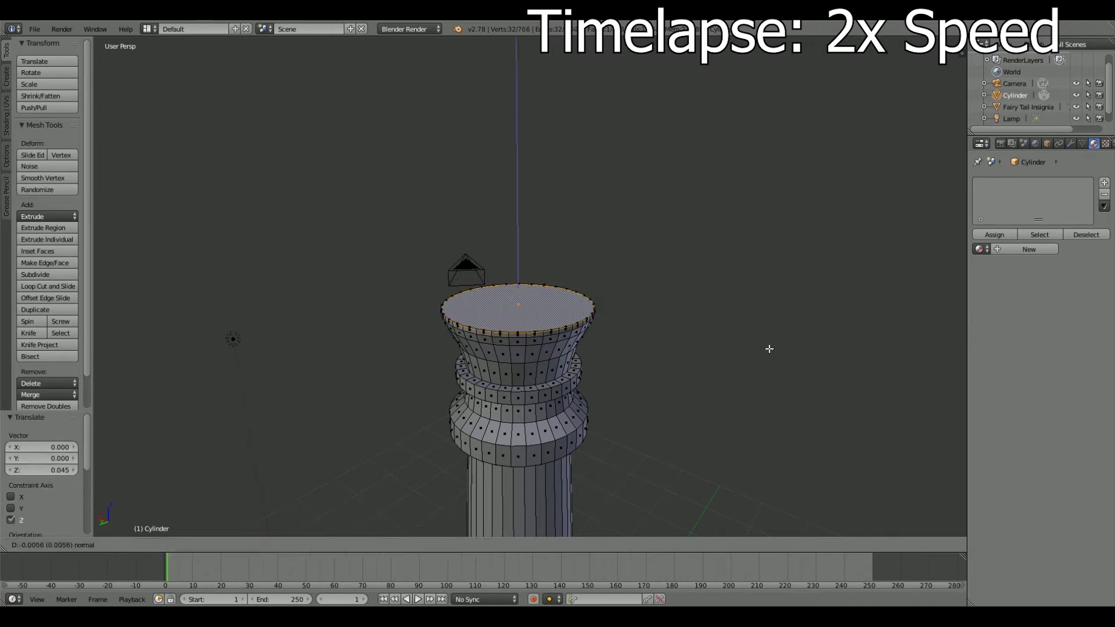
pyautogui.rightClick(769, 349)
pyautogui.press('g')
pyautogui.press('z')
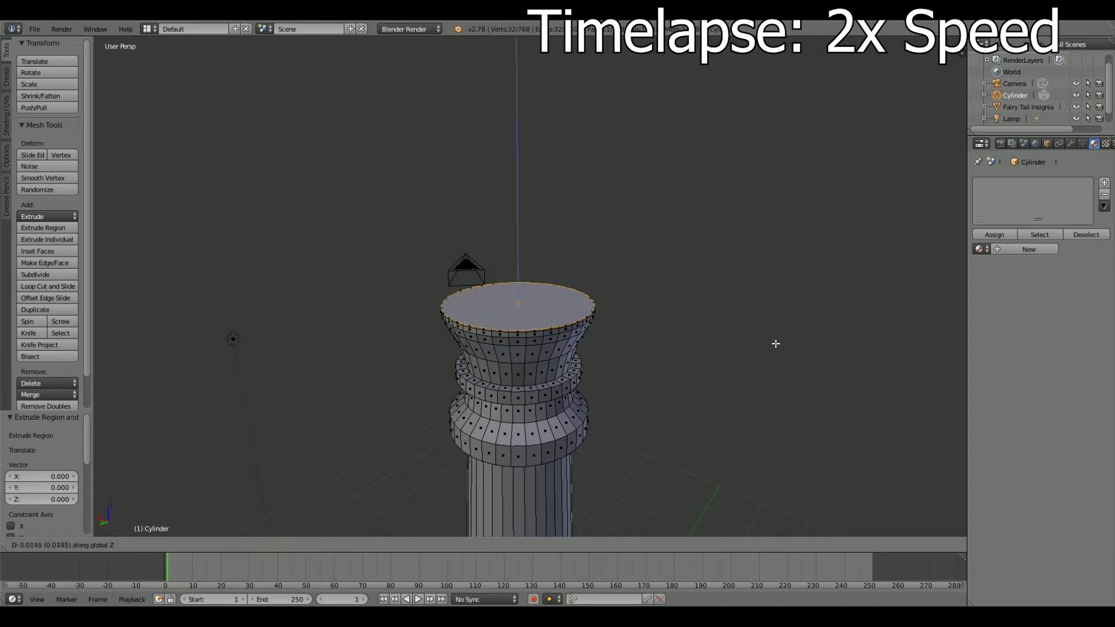
pyautogui.click(783, 298)
pyautogui.press('s')
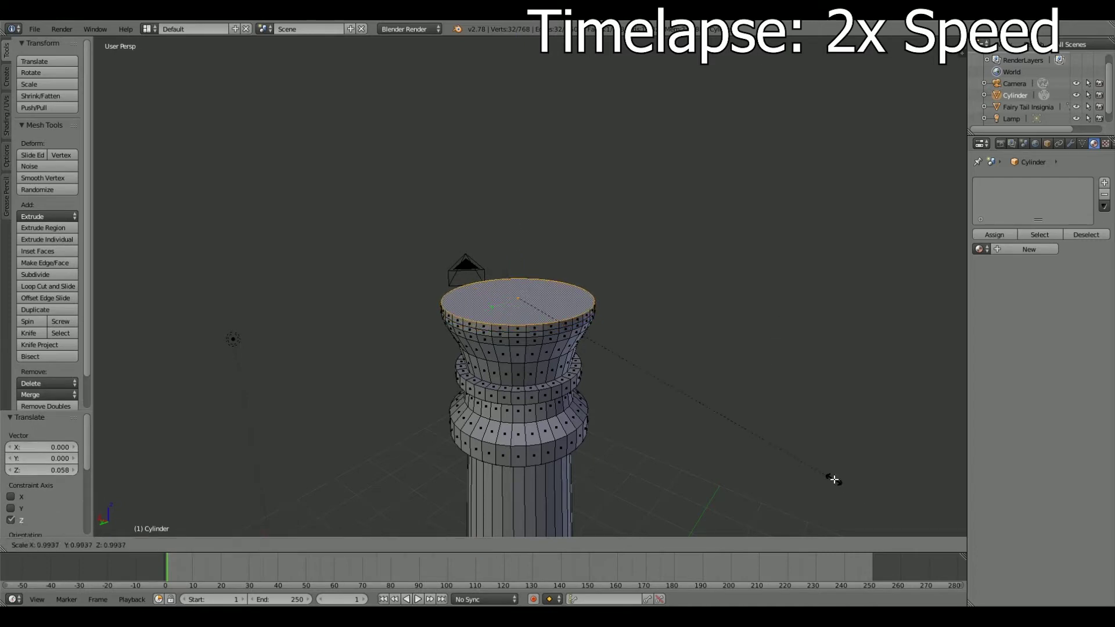
pyautogui.click(675, 395)
pyautogui.moveTo(672, 410)
pyautogui.mouseDown(button='middle')
pyautogui.moveTo(686, 406)
pyautogui.moveTo(666, 426)
pyautogui.mouseUp(button='middle')
pyautogui.scroll(4, 687, 406)
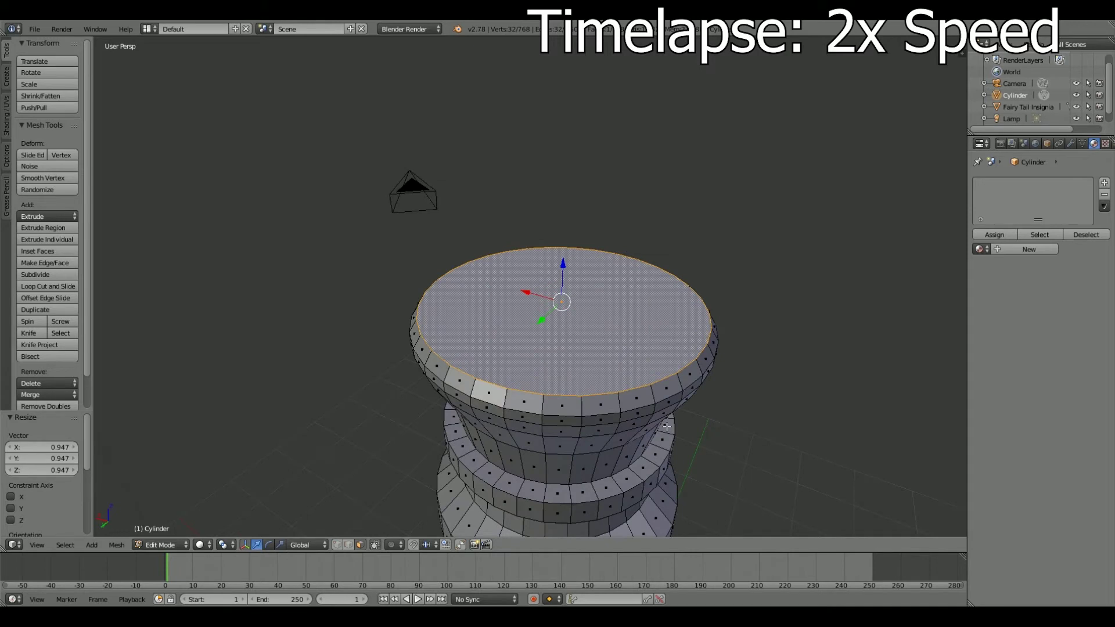
# Cap the top with two in-place extrusions stepped inward, the first to 0.876.
pyautogui.press('e')
pyautogui.rightClick(850, 417)
pyautogui.press('s')
pyautogui.click(835, 448)
pyautogui.press('e')
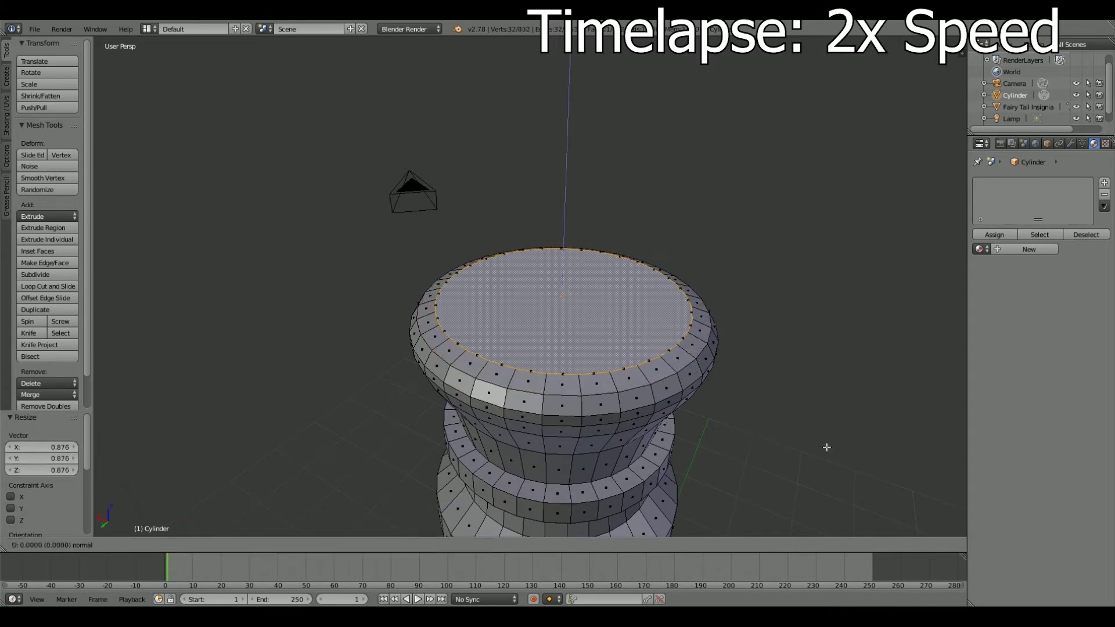
pyautogui.rightClick(827, 447)
pyautogui.press('s')
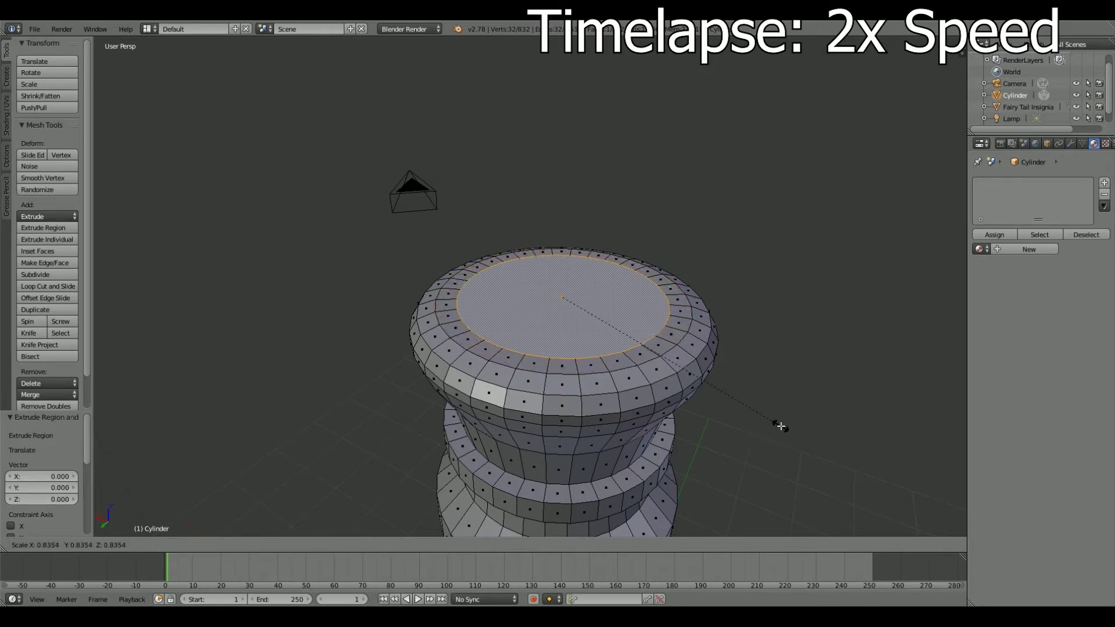
pyautogui.click(780, 426)
pyautogui.scroll(-8, 781, 426)
pyautogui.moveTo(162, 401)
pyautogui.mouseDown(button='middle')
pyautogui.moveTo(163, 546)
pyautogui.moveTo(349, 494)
pyautogui.mouseUp(button='middle')
# Return to Object Mode and open the column's Add Modifier list.
pyautogui.press('Tab')
pyautogui.scroll(2, 348, 493)
pyautogui.click(1070, 143)
pyautogui.click(1033, 183)
# Add a Multiresolution modifier to the column and subdivide it once.
pyautogui.click(885, 312)
pyautogui.click(1075, 250)
pyautogui.moveTo(663, 396)
pyautogui.mouseDown(button='middle')
pyautogui.moveTo(615, 375)
pyautogui.moveTo(572, 416)
pyautogui.moveTo(667, 406)
pyautogui.moveTo(672, 423)
pyautogui.moveTo(627, 429)
pyautogui.moveTo(717, 390)
pyautogui.moveTo(548, 430)
pyautogui.mouseUp(button='middle')
pyautogui.scroll(3, 617, 379)
pyautogui.scroll(-3, 671, 423)
pyautogui.scroll(3, 590, 436)
# Return to Edit Mode and snap the 3D cursor to the world centre.
pyautogui.click(168, 544)
pyautogui.click(163, 510)
pyautogui.scroll(-3, 580, 441)
pyautogui.hotkey('shift', 's')
pyautogui.click(637, 479)
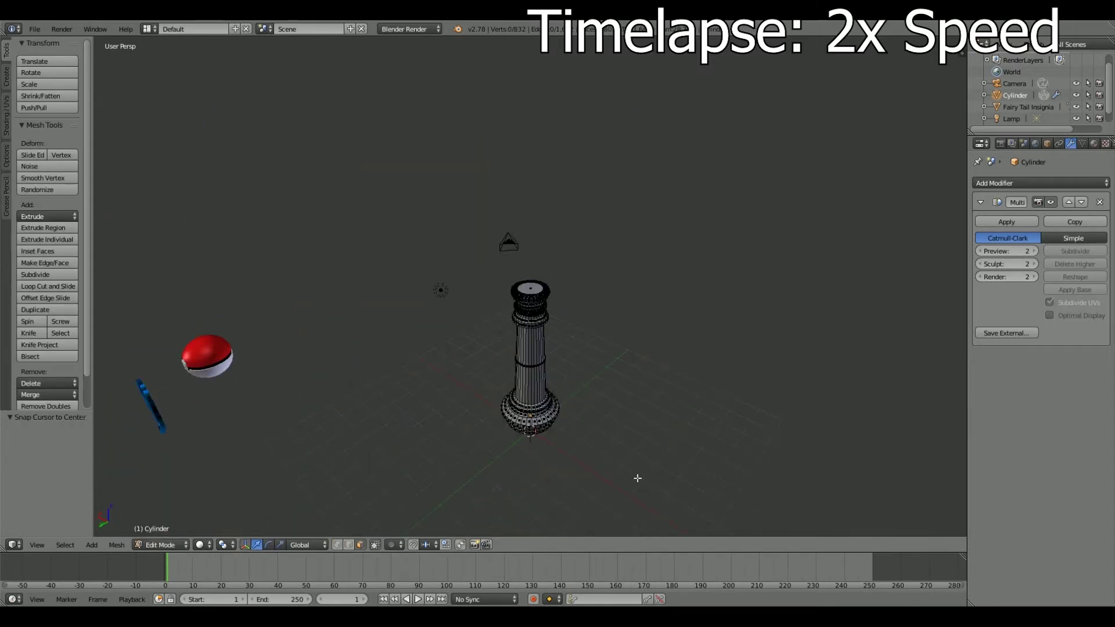
# Add a cube and move it along X to sit beside the column.
pyautogui.click(92, 544)
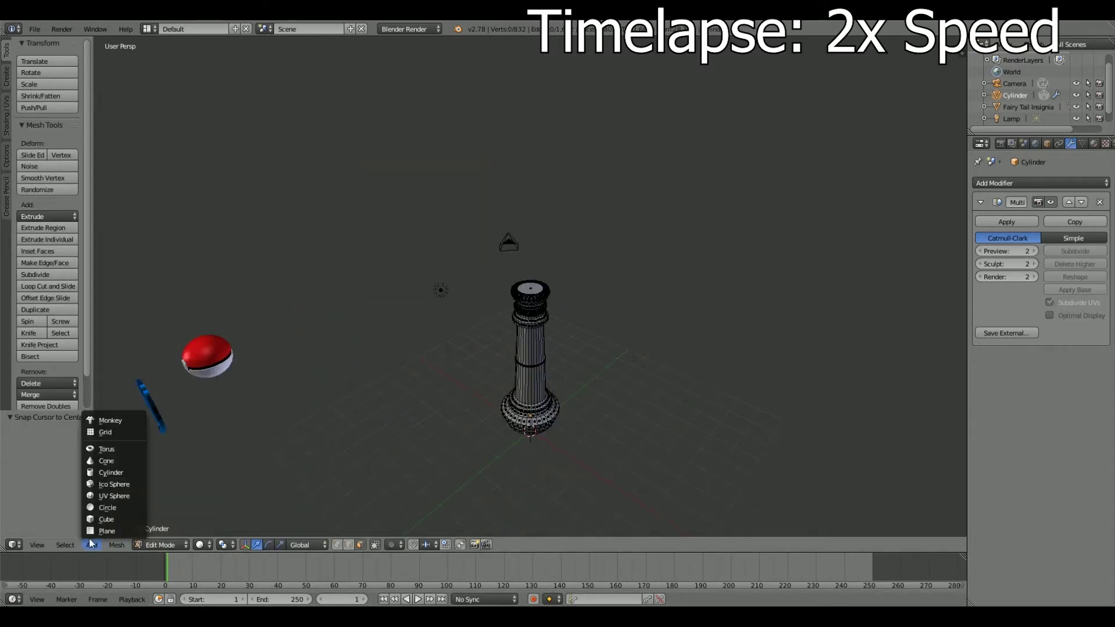
pyautogui.click(112, 435)
pyautogui.press('g')
pyautogui.press('z')
pyautogui.press('x')
pyautogui.click(580, 326)
pyautogui.moveTo(581, 325)
pyautogui.mouseDown(button='middle')
pyautogui.moveTo(707, 317)
pyautogui.moveTo(676, 379)
pyautogui.moveTo(600, 395)
pyautogui.moveTo(667, 381)
pyautogui.mouseUp(button='middle')
# Scale the cube along Y into a thin slab.
pyautogui.press('s')
pyautogui.press('y')
pyautogui.click(575, 388)
pyautogui.press('KP_Decimal')
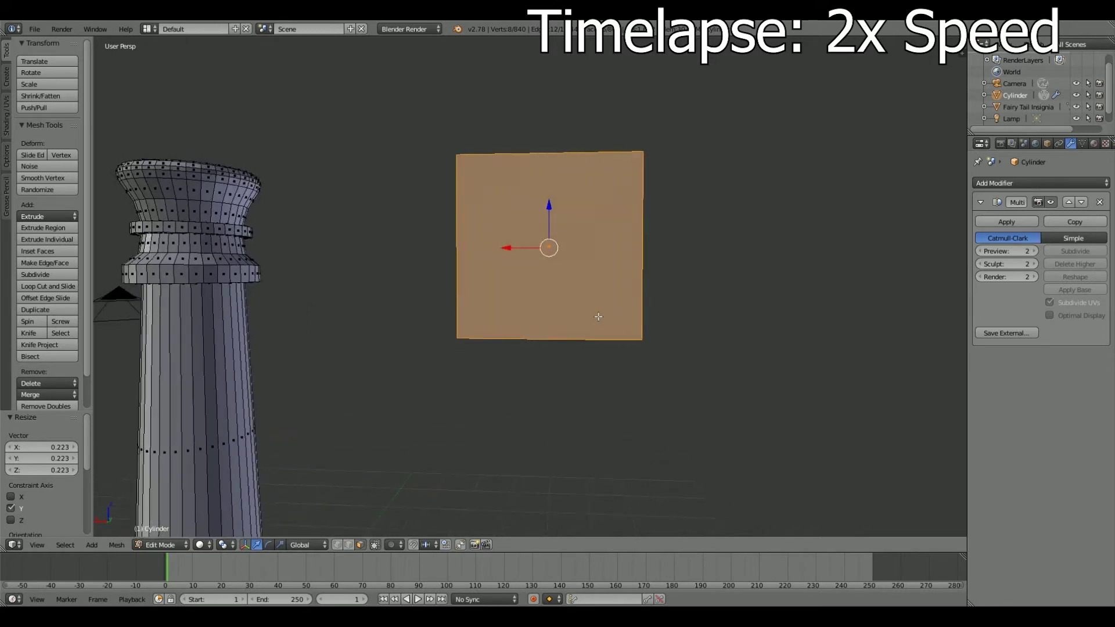
# Subdivide the slab with 2 cuts into a 3×3 grid.
pyautogui.click(49, 275)
pyautogui.click(73, 447)
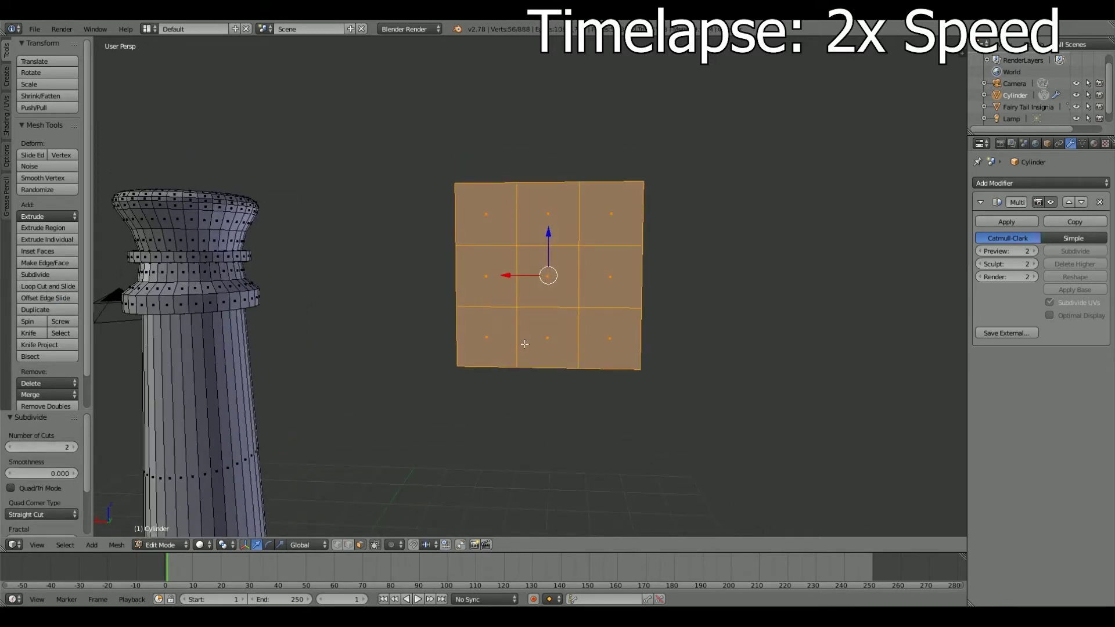
pyautogui.press('a')
pyautogui.moveTo(345, 525); pyautogui.dragTo(511, 434, button='middle')
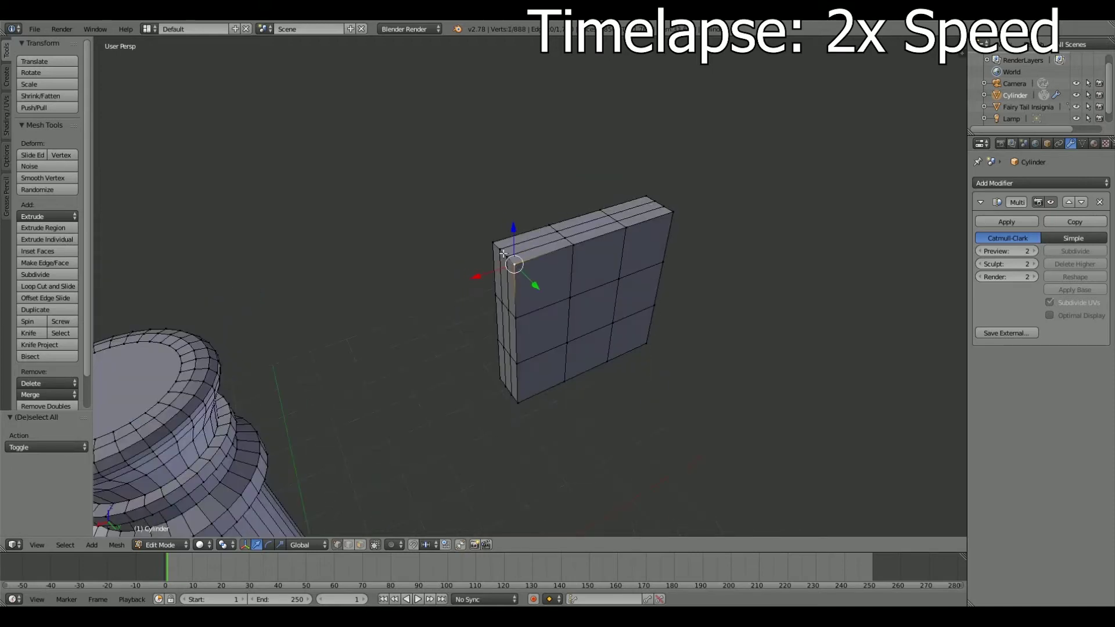
# Delete the first corner vertices and edges from the gridded slab.
pyautogui.press('x')
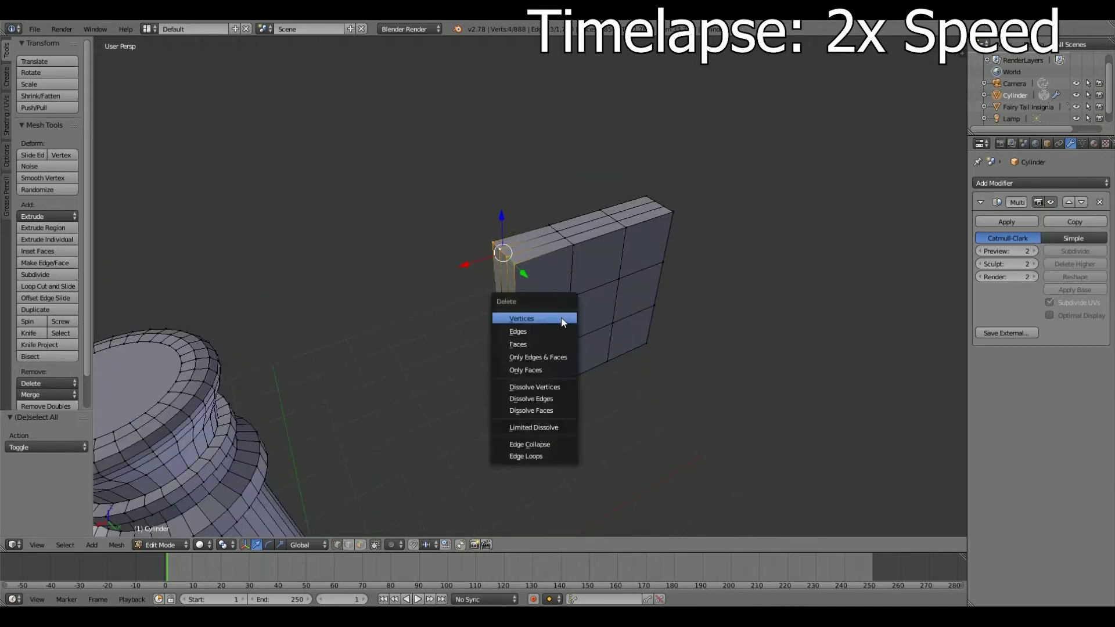
pyautogui.click(561, 319)
pyautogui.moveTo(561, 318)
pyautogui.mouseDown(button='middle')
pyautogui.moveTo(506, 280)
pyautogui.moveTo(517, 267)
pyautogui.moveTo(584, 284)
pyautogui.moveTo(544, 344)
pyautogui.moveTo(640, 381)
pyautogui.mouseUp(button='middle')
pyautogui.rightClick(517, 267)
pyautogui.press('x')
pyautogui.click(535, 271)
pyautogui.rightClick(544, 343)
pyautogui.press('x')
pyautogui.click(569, 370)
pyautogui.press('x')
pyautogui.click(499, 348)
pyautogui.moveTo(499, 347)
pyautogui.mouseDown(button='middle')
pyautogui.moveTo(555, 371)
pyautogui.moveTo(580, 302)
pyautogui.moveTo(604, 285)
pyautogui.mouseUp(button='middle')
# Select the last corner block's vertices and delete them, leaving a cross.
pyautogui.moveTo(513, 253)
pyautogui.mouseDown(button='middle')
pyautogui.moveTo(508, 233)
pyautogui.moveTo(523, 273)
pyautogui.moveTo(485, 348)
pyautogui.moveTo(566, 276)
pyautogui.moveTo(653, 290)
pyautogui.mouseUp(button='middle')
pyautogui.keyDown('shift'); pyautogui.rightClick(507, 233); pyautogui.keyUp('shift')
pyautogui.rightClick(484, 348)
pyautogui.moveTo(558, 289)
pyautogui.mouseDown(button='middle')
pyautogui.moveTo(540, 314)
pyautogui.moveTo(505, 262)
pyautogui.mouseUp(button='middle')
pyautogui.keyDown('shift'); pyautogui.rightClick(540, 313); pyautogui.keyUp('shift')
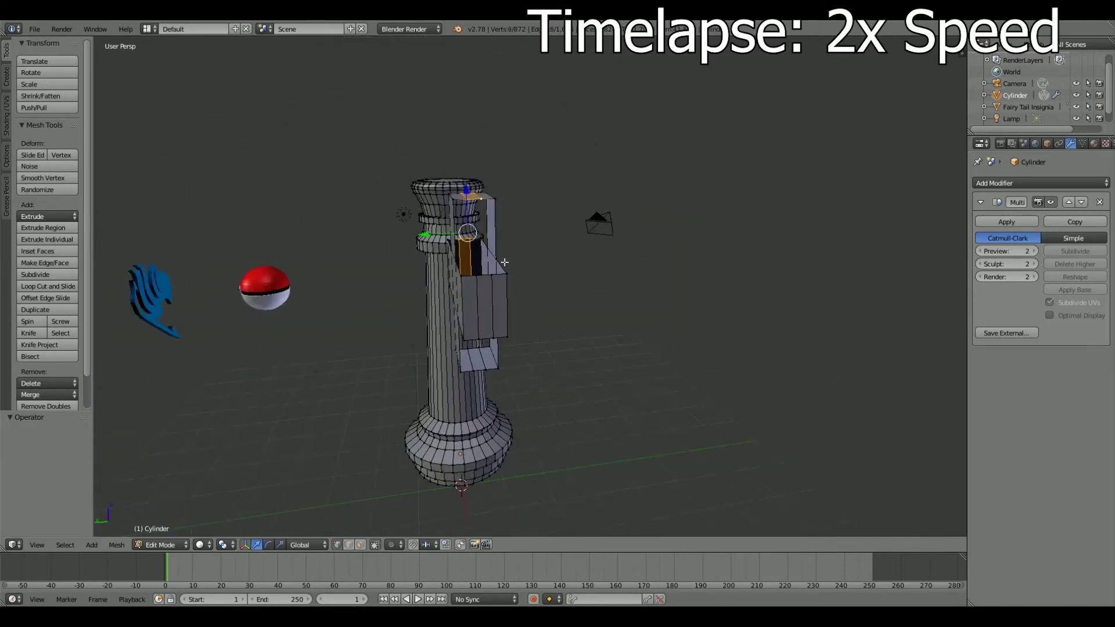
pyautogui.keyDown('shift'); pyautogui.rightClick(492, 334); pyautogui.keyUp('shift')
pyautogui.moveTo(492, 334); pyautogui.dragTo(477, 201, button='middle')
pyautogui.moveTo(462, 292)
pyautogui.mouseDown(button='middle')
pyautogui.moveTo(491, 323)
pyautogui.moveTo(528, 428)
pyautogui.mouseUp(button='middle')
pyautogui.press('x')
pyautogui.click(490, 323)
# Deselect everything and inspect the finished cross shape.
pyautogui.rightClick(523, 246)
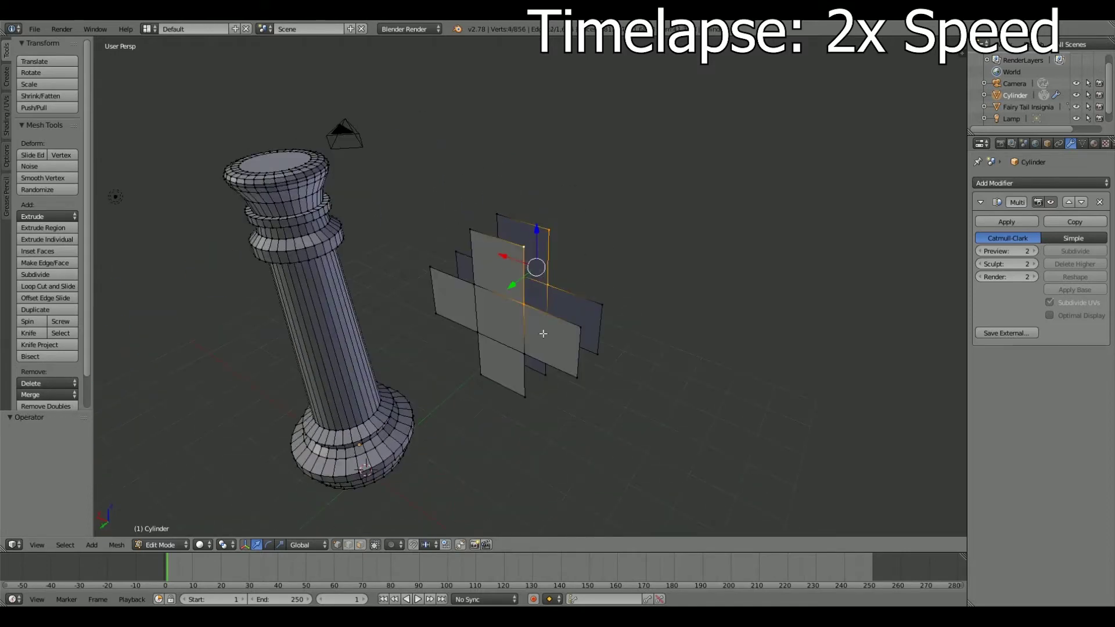
pyautogui.moveTo(542, 333); pyautogui.dragTo(510, 287, button='middle')
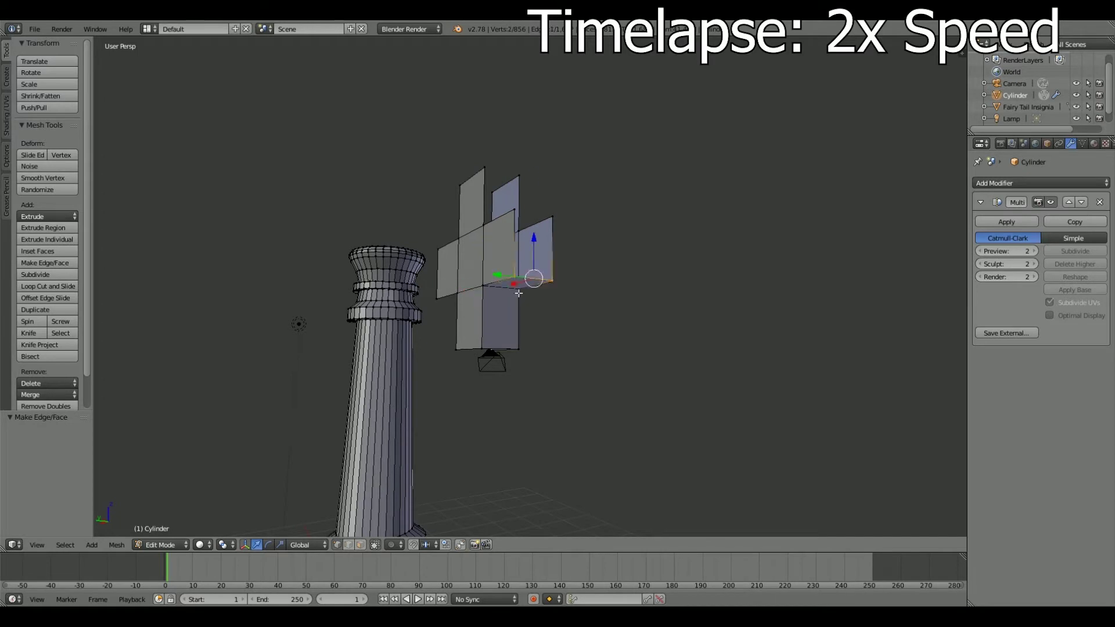
pyautogui.press('a')
pyautogui.moveTo(519, 293)
pyautogui.mouseDown(button='middle')
pyautogui.moveTo(555, 352)
pyautogui.moveTo(615, 344)
pyautogui.moveTo(569, 325)
pyautogui.mouseUp(button='middle')
pyautogui.click(61, 286)
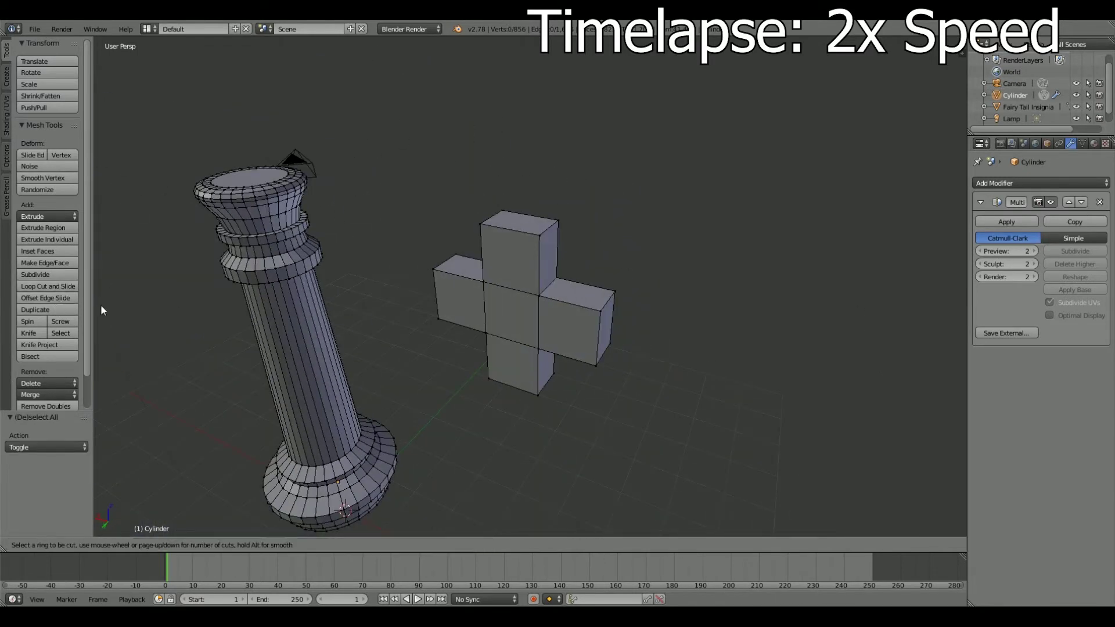
# Add a loop cut across the cross and slide it toward an edge.
pyautogui.click(562, 308)
pyautogui.click(592, 309)
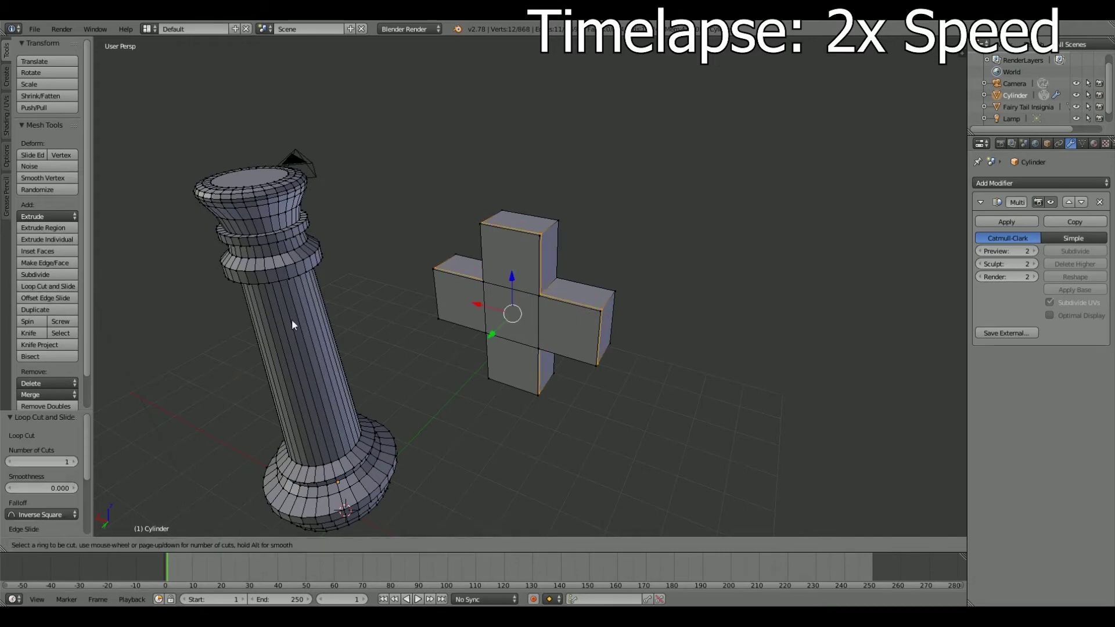
pyautogui.click(602, 306)
pyautogui.moveTo(523, 294); pyautogui.dragTo(572, 381, button='middle')
pyautogui.press('a')
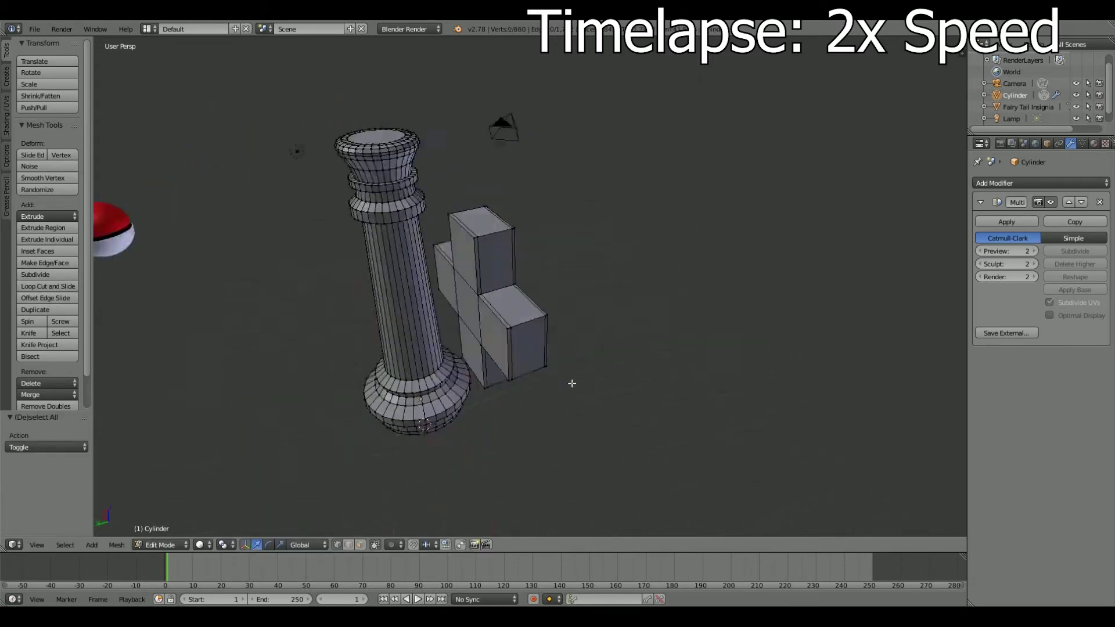
pyautogui.click(181, 544)
pyautogui.moveTo(517, 392)
pyautogui.mouseDown(button='middle')
pyautogui.moveTo(517, 421)
pyautogui.moveTo(188, 537)
pyautogui.mouseUp(button='middle')
pyautogui.click(186, 518)
pyautogui.moveTo(515, 373)
pyautogui.mouseDown(button='middle')
pyautogui.moveTo(524, 390)
pyautogui.moveTo(440, 390)
pyautogui.mouseUp(button='middle')
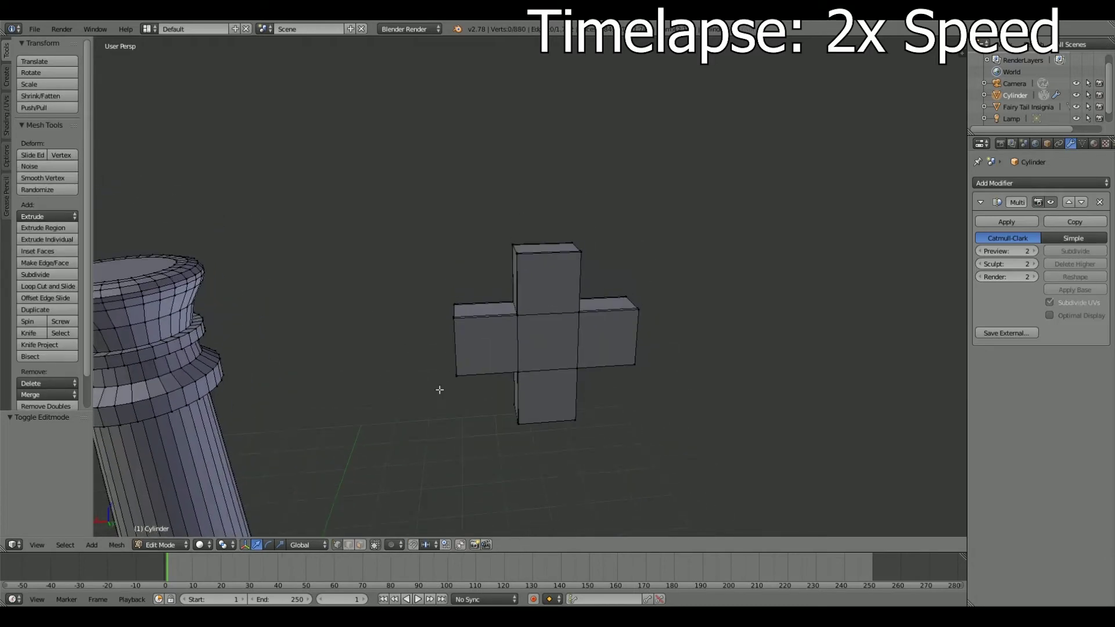
pyautogui.click(519, 329)
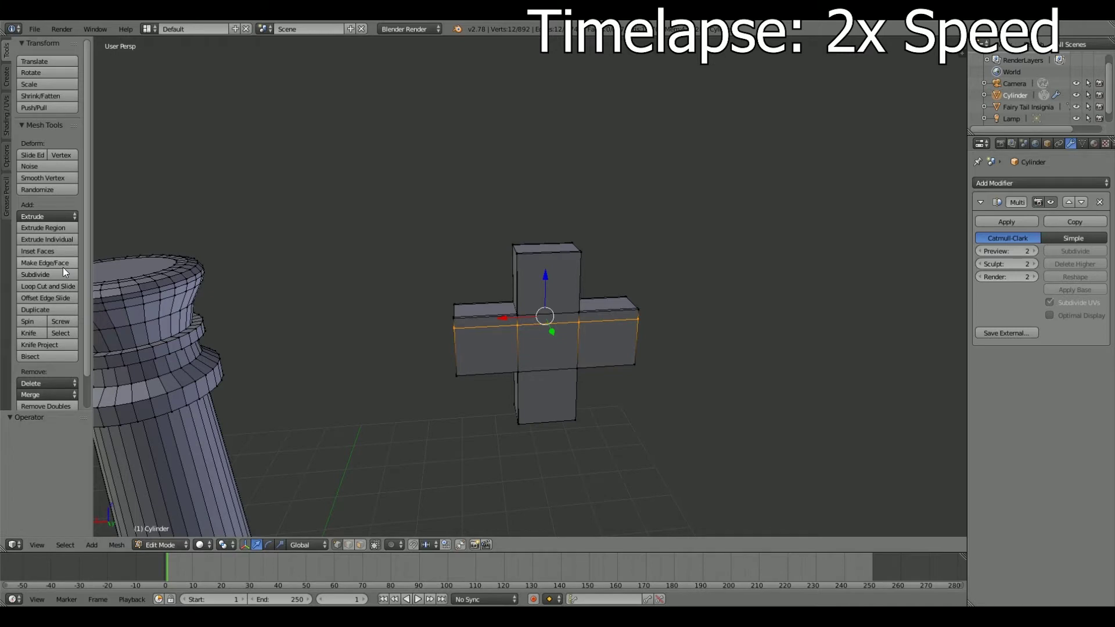
# Add a second loop cut near the cross's top edge and slide it outward.
pyautogui.click(68, 284)
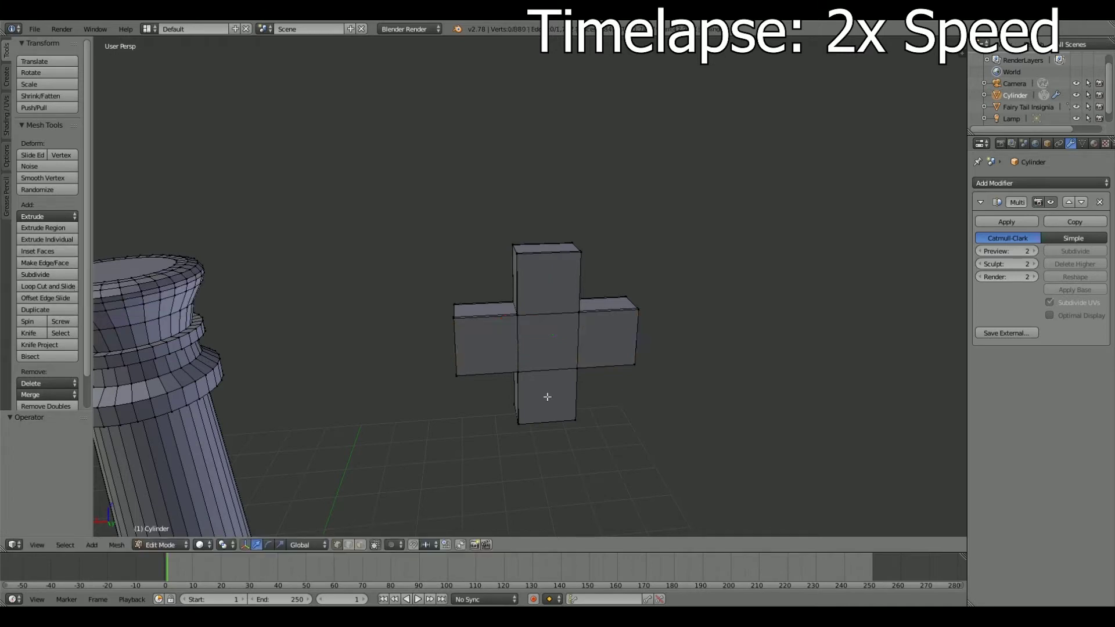
pyautogui.scroll(-1, 539, 337)
pyautogui.click(538, 336)
pyautogui.click(538, 316)
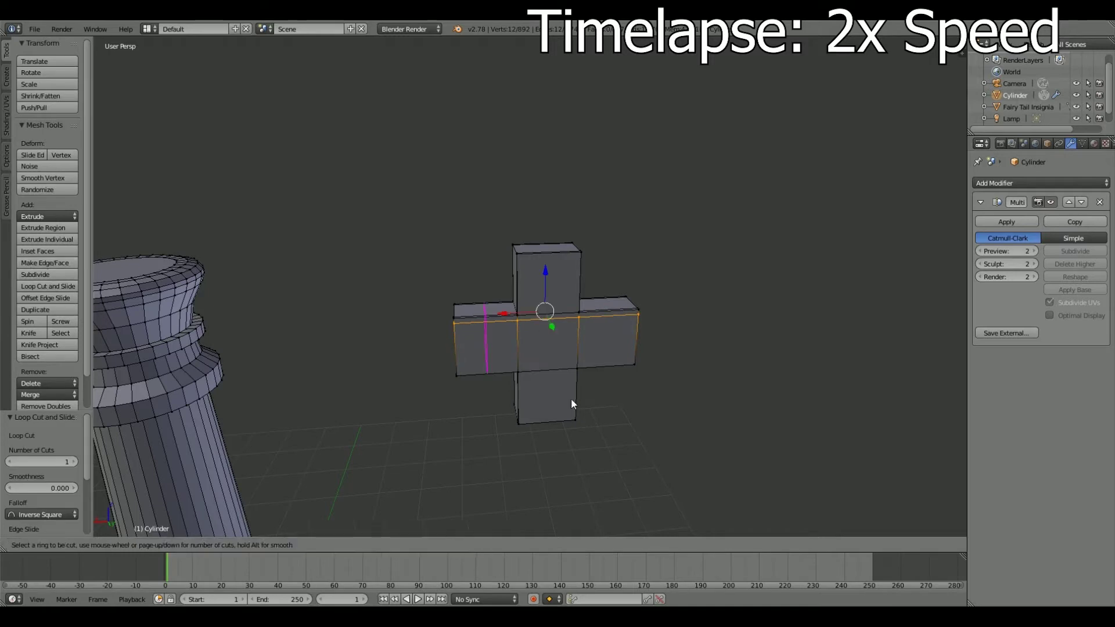
pyautogui.click(504, 380)
pyautogui.moveTo(504, 381); pyautogui.dragTo(476, 378, button='middle')
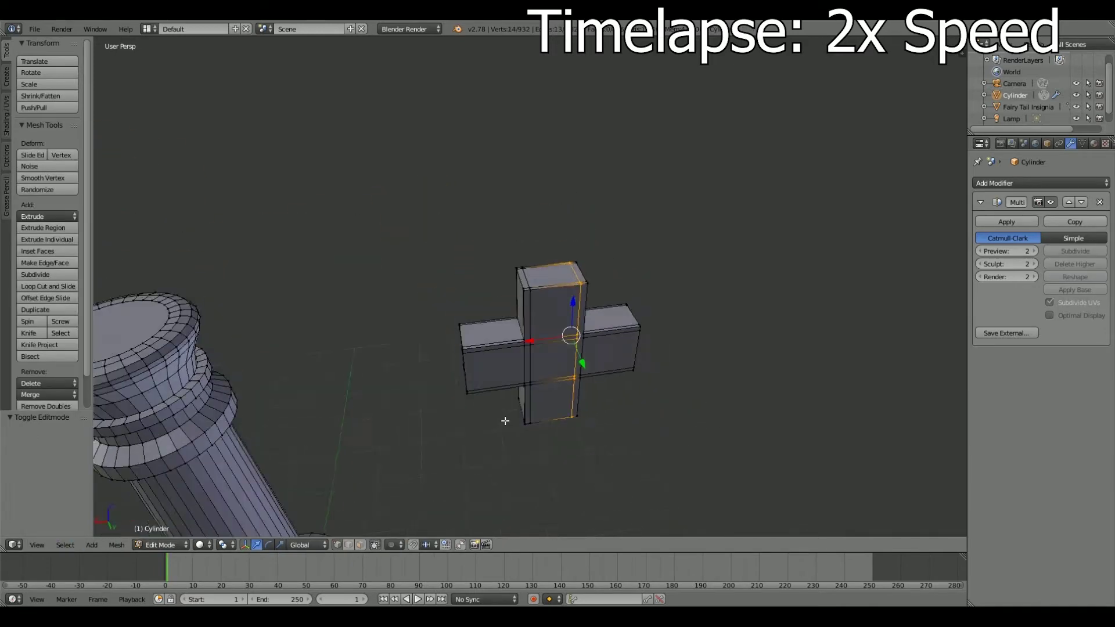
pyautogui.moveTo(505, 420); pyautogui.dragTo(40, 312, button='middle')
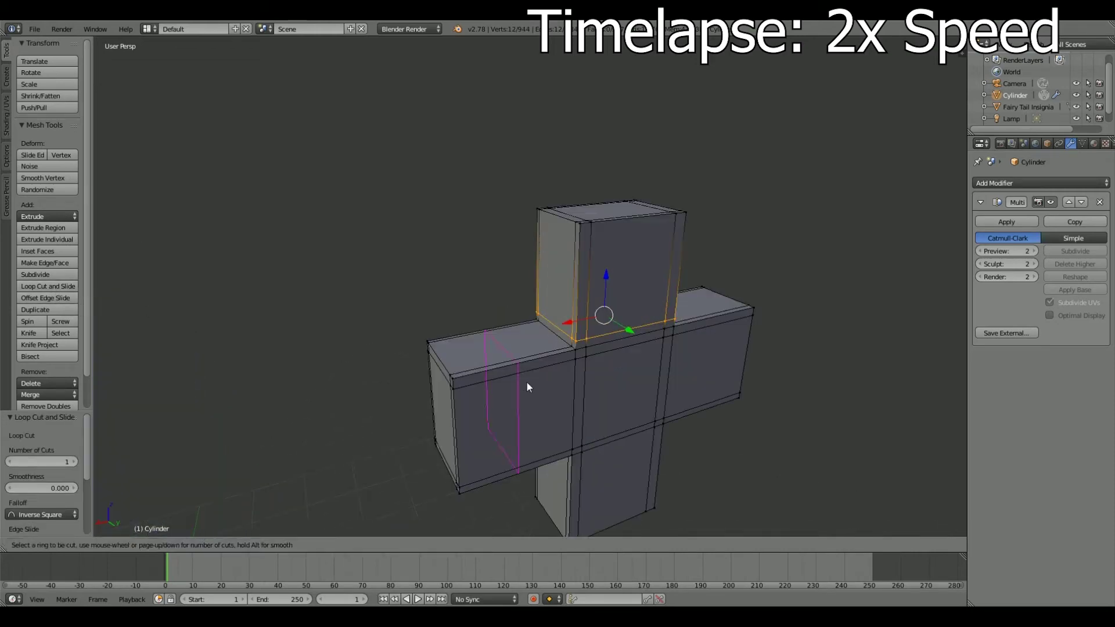
pyautogui.click(576, 371)
# Orbit to a front view and toggle edit mode to check the smoothed cross.
pyautogui.moveTo(577, 371); pyautogui.dragTo(54, 291, button='middle')
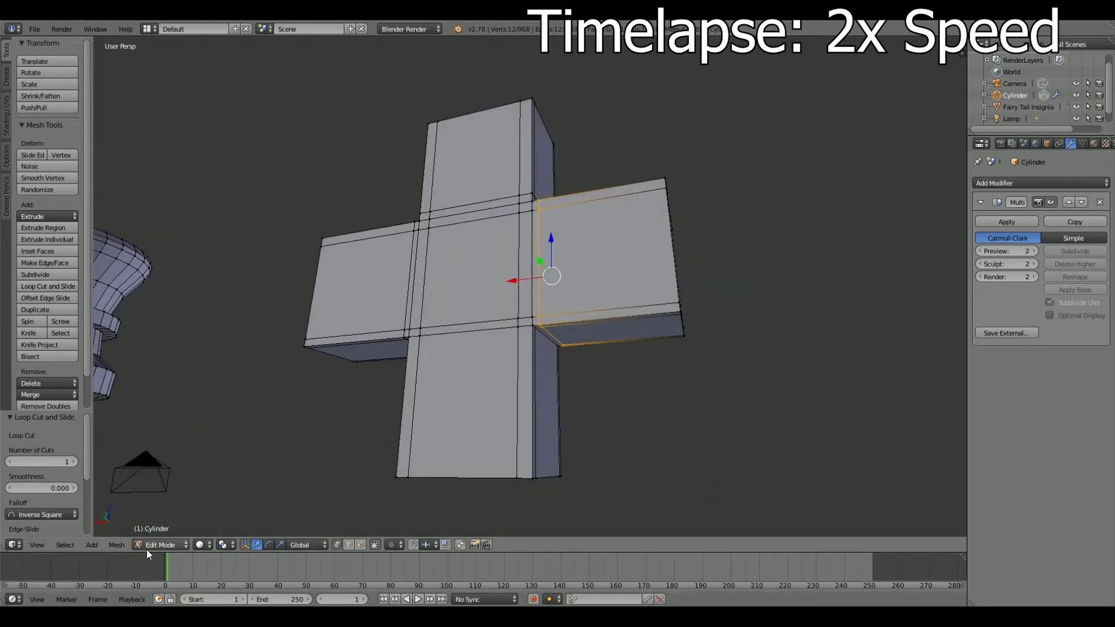
pyautogui.moveTo(433, 446); pyautogui.dragTo(542, 449, button='middle')
pyautogui.scroll(4, 564, 483)
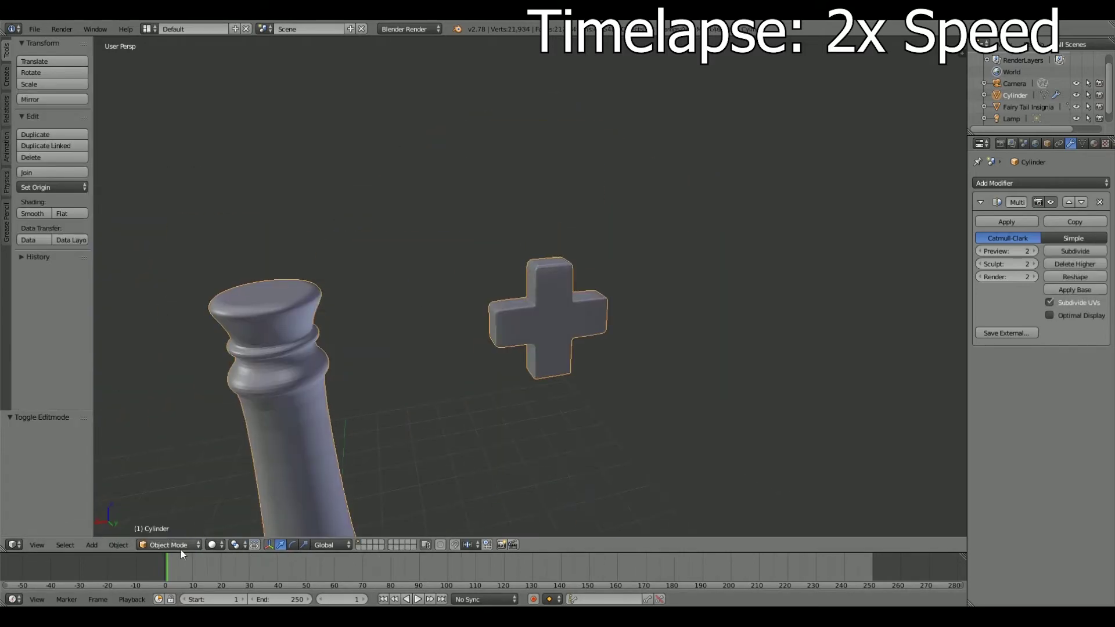
pyautogui.press('Tab')
pyautogui.click(1094, 144)
# Create a material with diffuse 045CE7, light-blue specular, Emit 2.00 and transparency.
pyautogui.click(1011, 251)
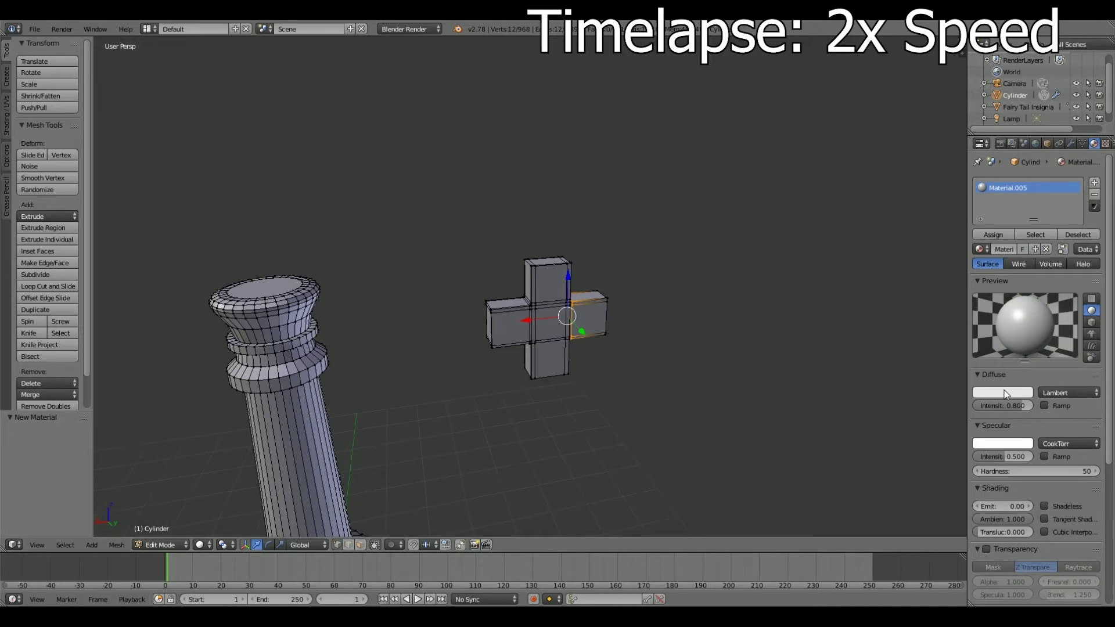
pyautogui.click(1002, 392)
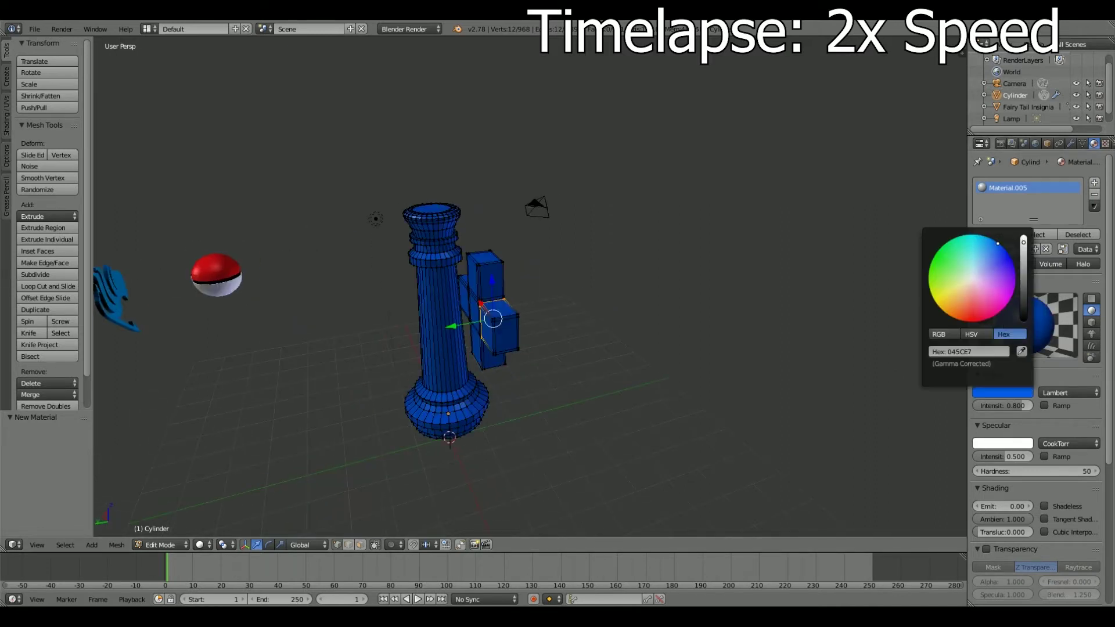
pyautogui.click(1017, 444)
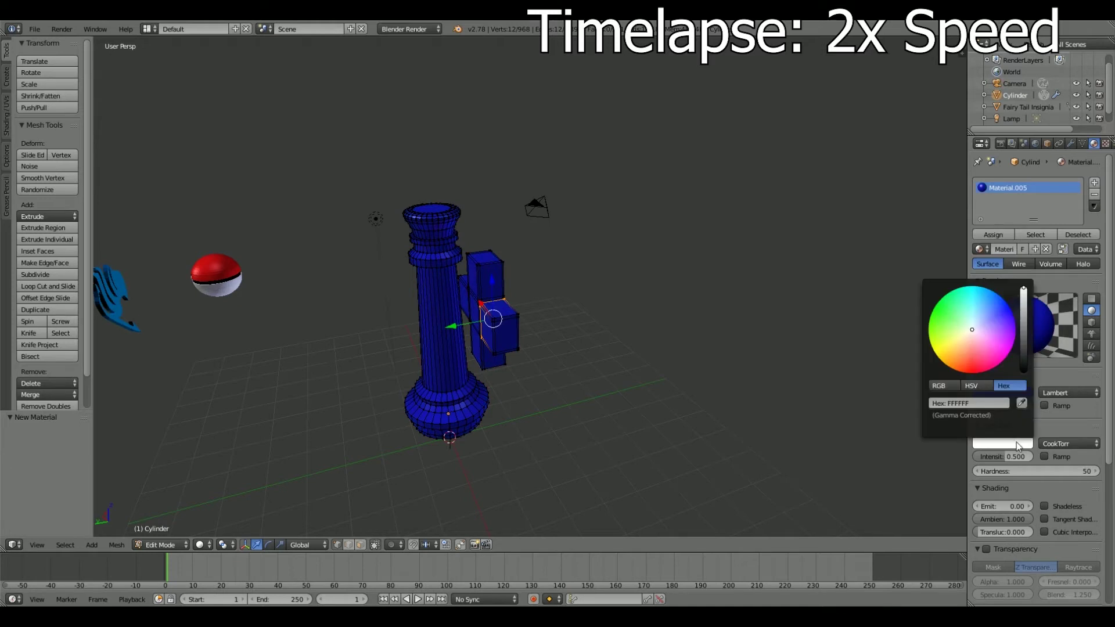
pyautogui.scroll(-1, 1073, 433)
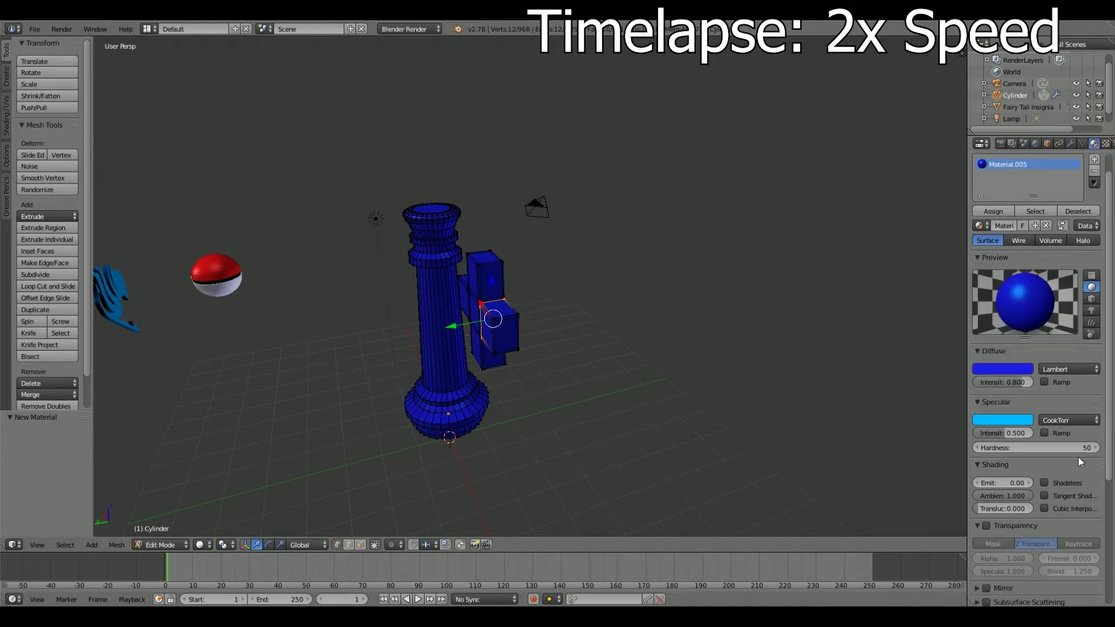
pyautogui.scroll(-2, 1078, 458)
pyautogui.moveTo(1004, 436); pyautogui.dragTo(1030, 437)
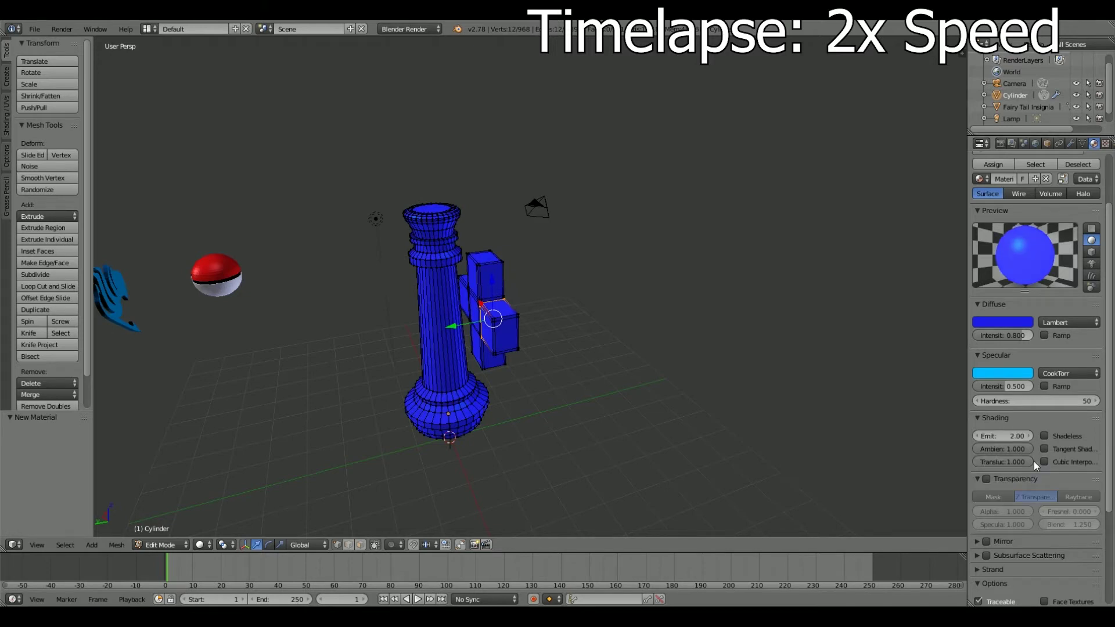
pyautogui.moveTo(697, 348); pyautogui.dragTo(813, 378, button='middle')
pyautogui.scroll(4, 812, 377)
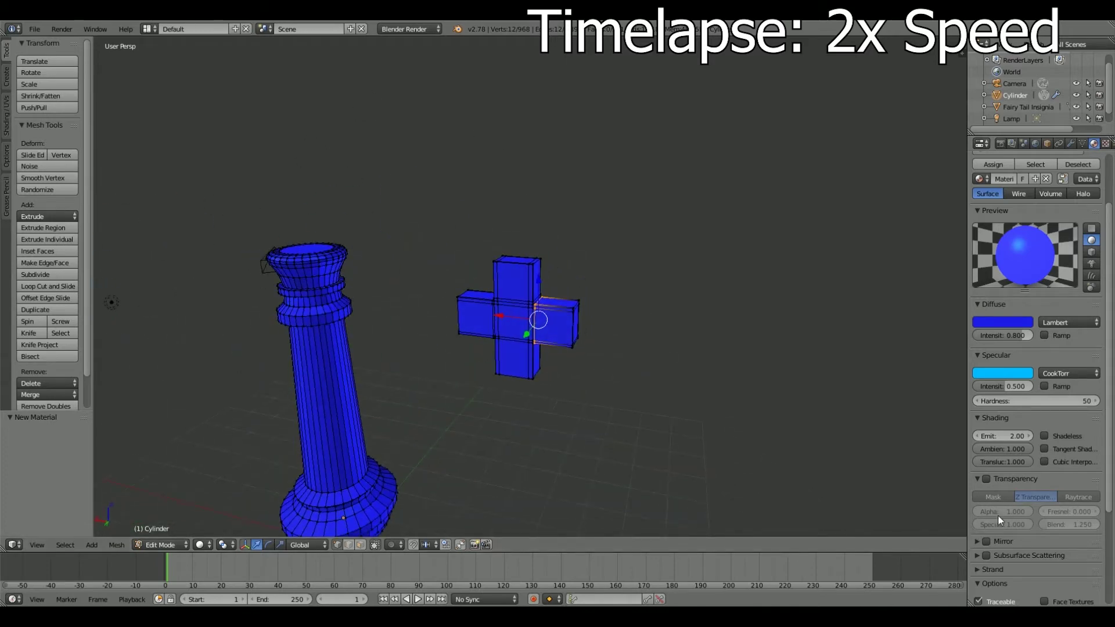
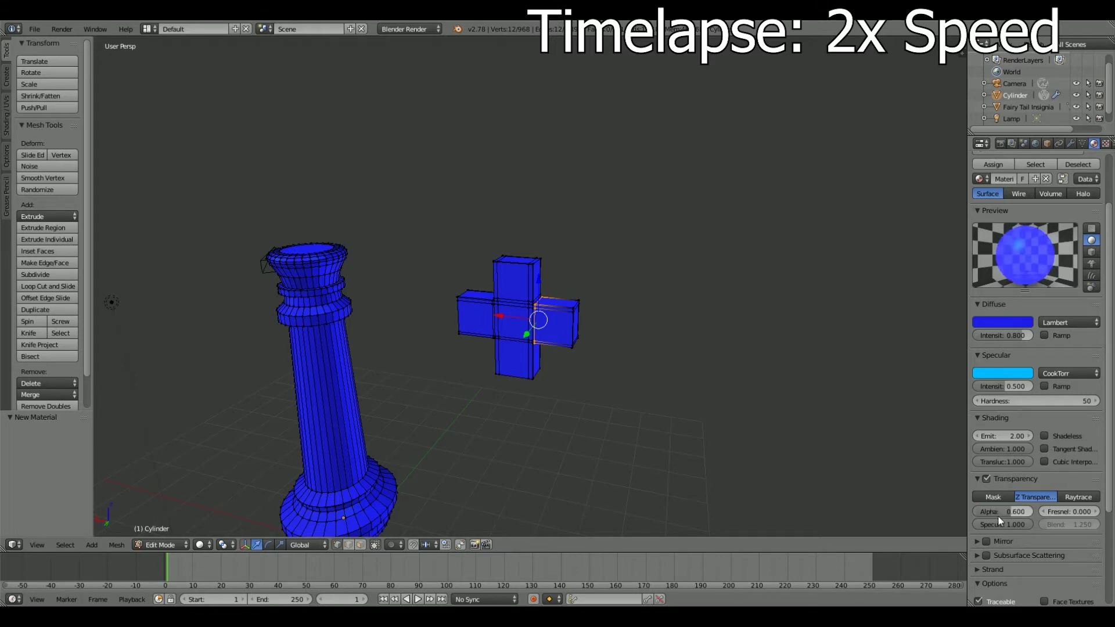
# Change the chess king's diffuse colour to purple (891FE7).
pyautogui.moveTo(631, 363)
pyautogui.mouseDown(button='middle')
pyautogui.moveTo(552, 387)
pyautogui.moveTo(563, 366)
pyautogui.moveTo(564, 377)
pyautogui.mouseUp(button='middle')
pyautogui.scroll(-3, 597, 396)
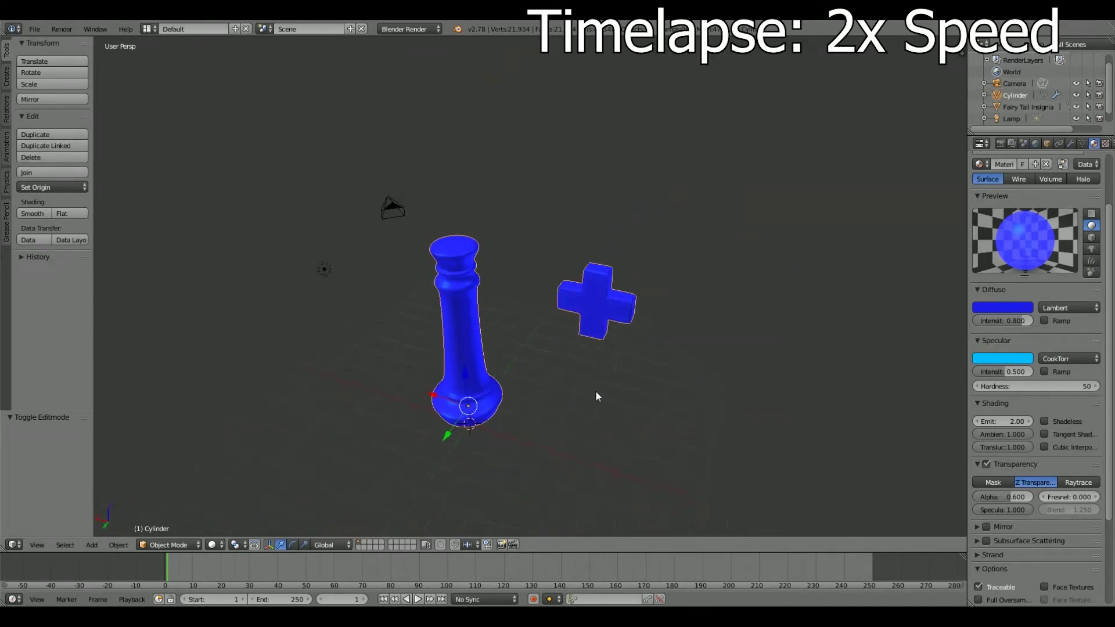
pyautogui.click(1002, 307)
pyautogui.click(1010, 199)
# In Edit Mode, select the whole cross and centre it on the king along X.
pyautogui.moveTo(581, 325)
pyautogui.mouseDown(button='middle')
pyautogui.moveTo(614, 298)
pyautogui.moveTo(634, 385)
pyautogui.moveTo(664, 322)
pyautogui.moveTo(722, 343)
pyautogui.mouseUp(button='middle')
pyautogui.click(169, 545)
pyautogui.click(169, 518)
pyautogui.scroll(2, 577, 378)
pyautogui.hotkey('ctrl', 'l')
pyautogui.press('g')
pyautogui.press('x')
pyautogui.click(400, 261)
# Lift the cross along Z above the tower, then return to Object Mode.
pyautogui.moveTo(401, 261)
pyautogui.mouseDown(button='middle')
pyautogui.moveTo(476, 325)
pyautogui.moveTo(542, 348)
pyautogui.mouseUp(button='middle')
pyautogui.scroll(3, 556, 352)
pyautogui.scroll(-3, 535, 348)
pyautogui.press('KP_1')
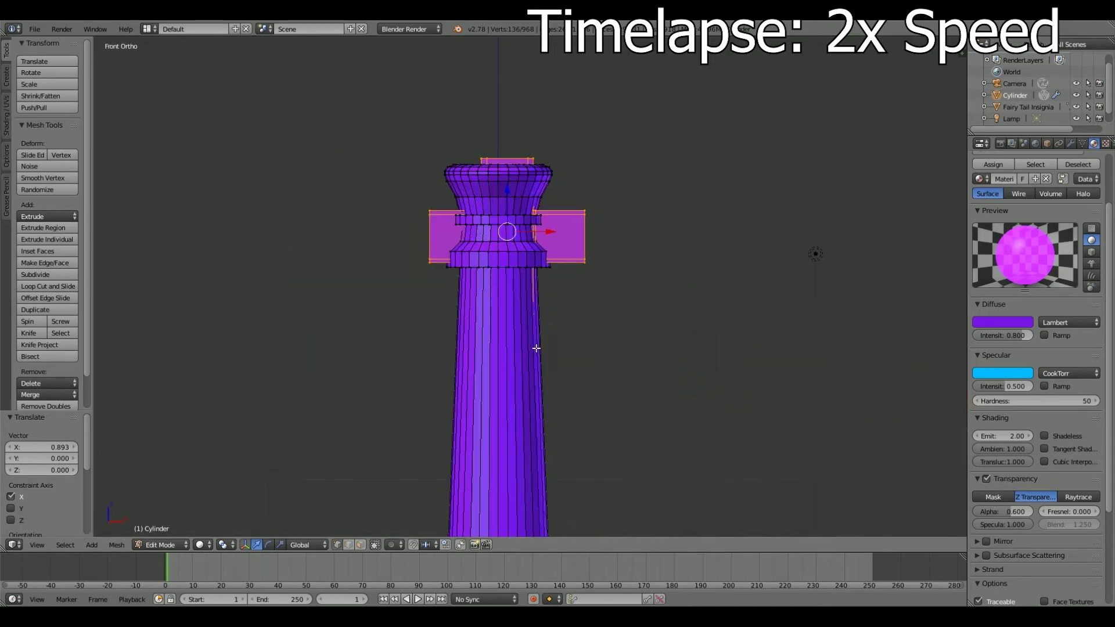
pyautogui.press('ctrl+KP_1')
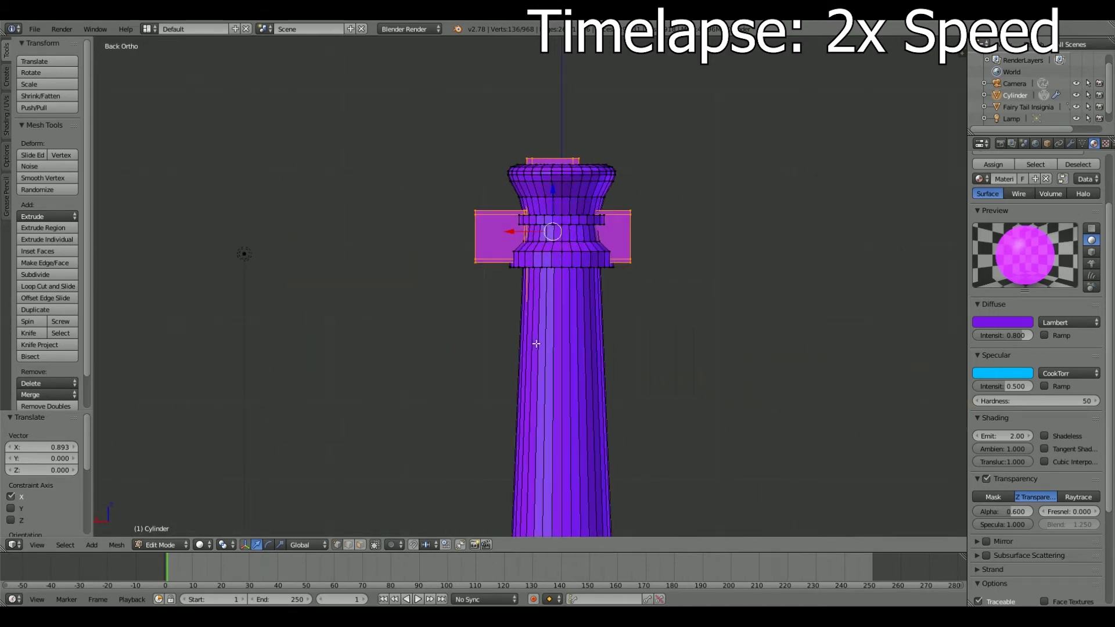
pyautogui.keyDown('shift'); pyautogui.moveTo(535, 344); pyautogui.dragTo(540, 459, button='middle'); pyautogui.keyUp('shift')
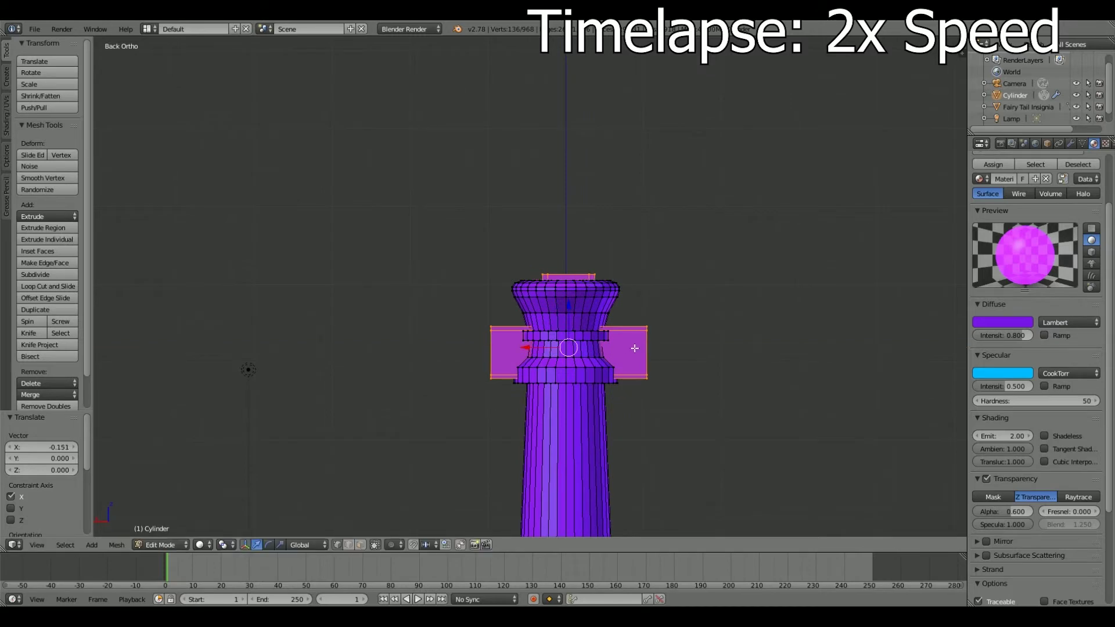
pyautogui.press('g')
pyautogui.press('z')
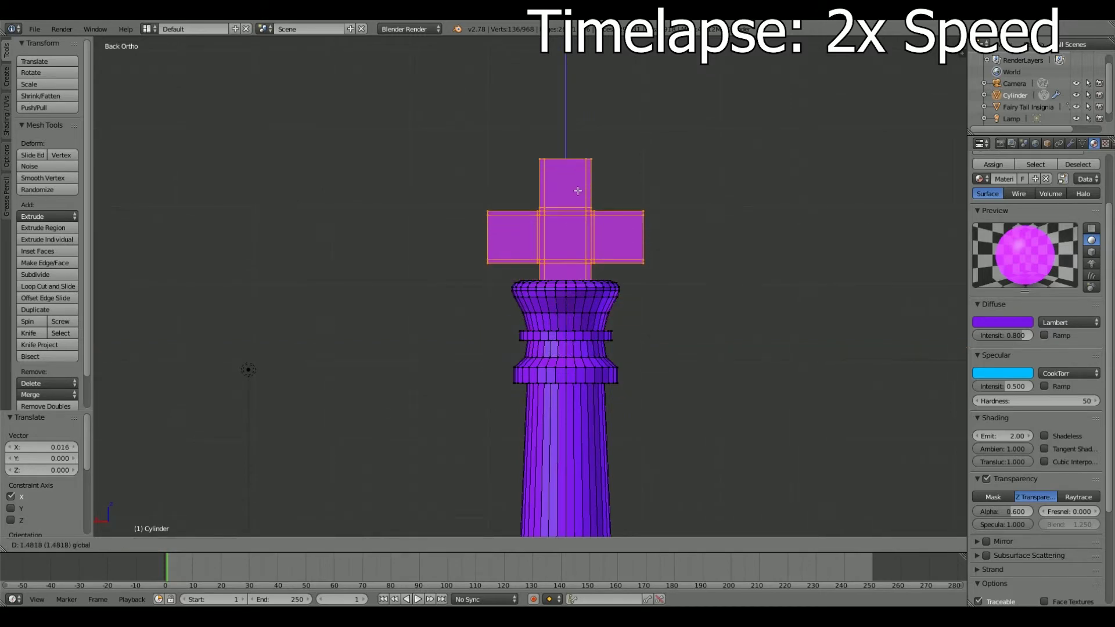
pyautogui.moveTo(578, 190)
pyautogui.mouseDown(button='middle')
pyautogui.moveTo(572, 378)
pyautogui.moveTo(689, 398)
pyautogui.moveTo(835, 390)
pyautogui.moveTo(858, 357)
pyautogui.moveTo(544, 368)
pyautogui.moveTo(732, 354)
pyautogui.mouseUp(button='middle')
pyautogui.click(174, 530)
pyautogui.scroll(-3, 621, 419)
pyautogui.moveTo(621, 419)
pyautogui.mouseDown(button='middle')
pyautogui.moveTo(600, 448)
pyautogui.moveTo(661, 405)
pyautogui.mouseUp(button='middle')
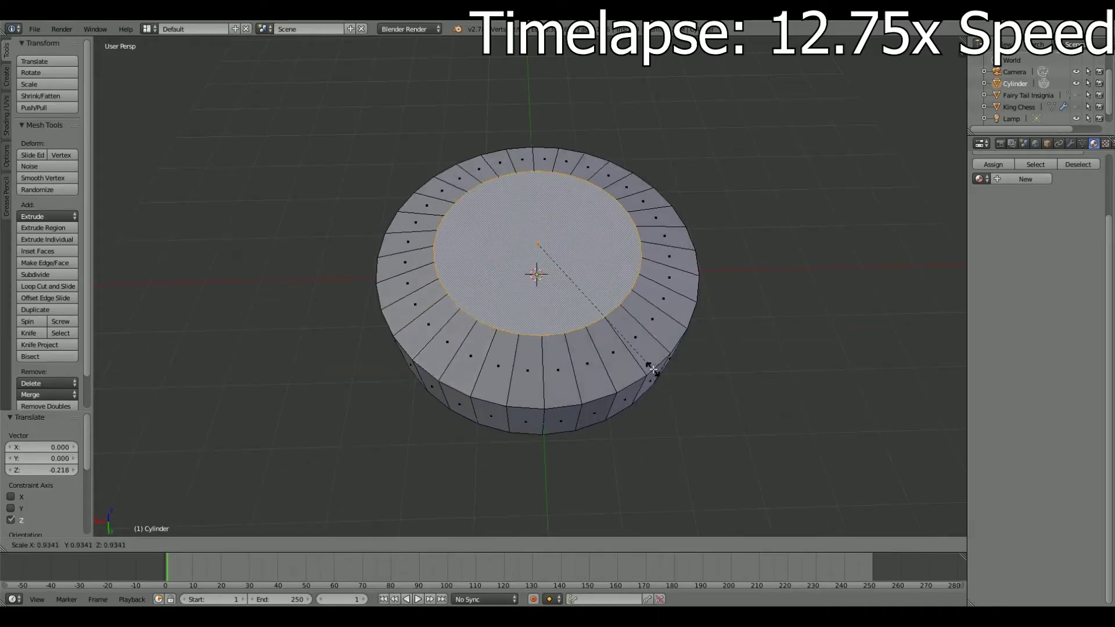
# Add a cube for the keyhole slot, shift it outward and scale its height along Z.
pyautogui.press('Tab')
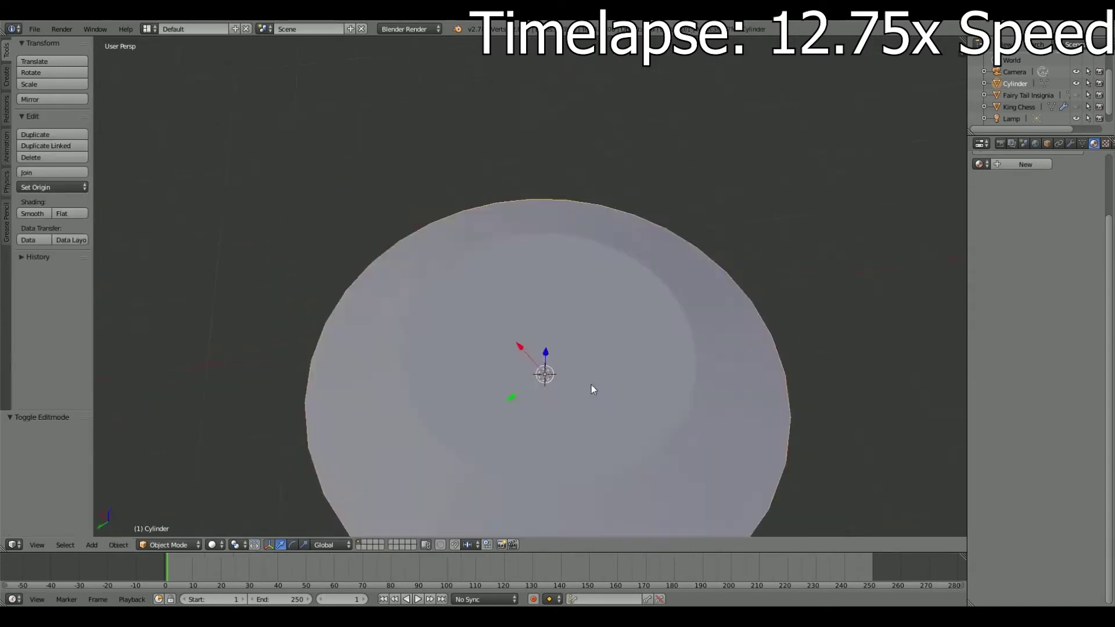
pyautogui.moveTo(590, 384); pyautogui.dragTo(558, 348, button='middle')
pyautogui.hotkey('shift', 'a')
pyautogui.moveTo(548, 241); pyautogui.dragTo(510, 408)
pyautogui.moveTo(509, 409)
pyautogui.mouseDown(button='middle')
pyautogui.moveTo(580, 159)
pyautogui.moveTo(607, 141)
pyautogui.mouseUp(button='middle')
pyautogui.press('s')
pyautogui.press('z')
pyautogui.click(624, 210)
pyautogui.moveTo(623, 210); pyautogui.dragTo(687, 387, button='middle')
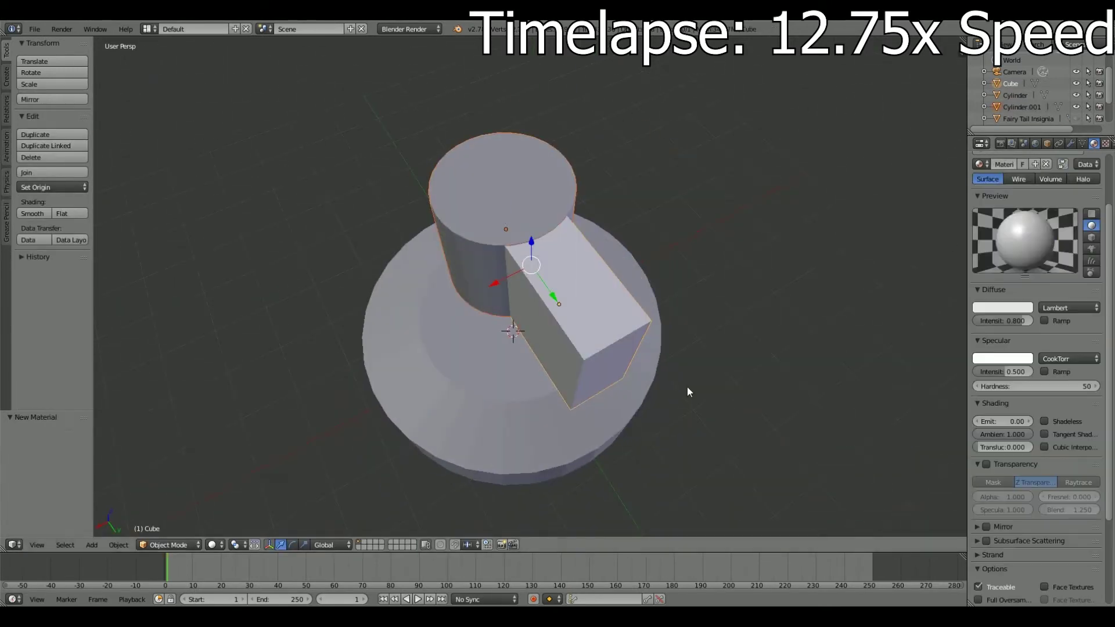
# Join the cube and small cylinder into one keyhole cutter and position it over the disc.
pyautogui.click(1070, 143)
pyautogui.hotkey('ctrl', 'j')
pyautogui.press('g')
pyautogui.press('z')
pyautogui.click(499, 260)
pyautogui.press('KP_7')
pyautogui.press('g')
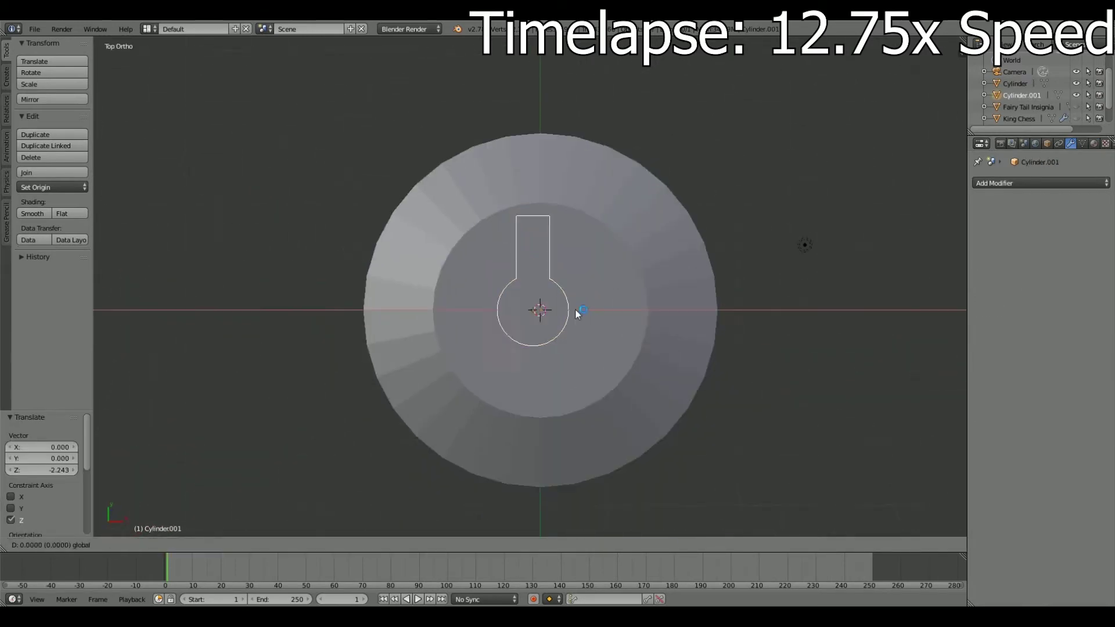
pyautogui.click(545, 303)
# Cut the keyhole into the disc with a Boolean Difference and delete the cutter.
pyautogui.press('z')
pyautogui.press('a')
pyautogui.press('z')
pyautogui.moveTo(494, 443); pyautogui.dragTo(480, 299, button='middle')
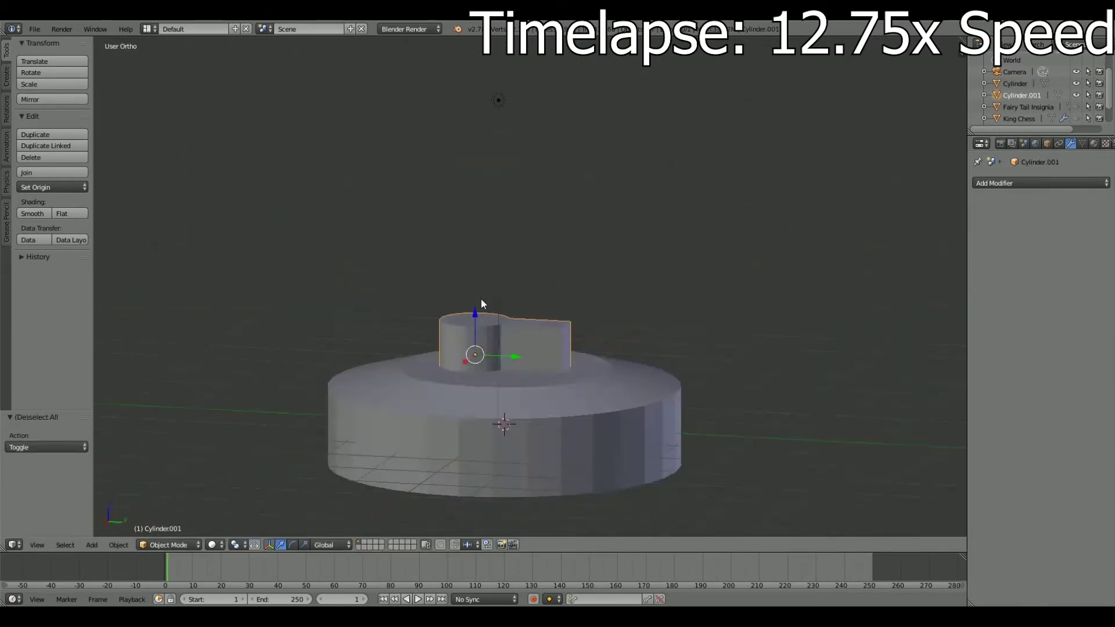
pyautogui.press('g')
pyautogui.click(472, 333)
pyautogui.click(1041, 183)
pyautogui.click(1001, 215)
pyautogui.press('x')
# Give the disc a new yellow material.
pyautogui.click(1093, 144)
pyautogui.click(1036, 169)
pyautogui.click(1002, 378)
pyautogui.click(1002, 428)
# Add a second black material and assign it to the keyhole faces.
pyautogui.click(1094, 182)
pyautogui.press('Tab')
pyautogui.scroll(3, 557, 378)
pyautogui.press('a')
pyautogui.scroll(-5, 591, 400)
pyautogui.click(1008, 199)
pyautogui.click(993, 247)
pyautogui.click(1002, 405)
pyautogui.press('Tab')
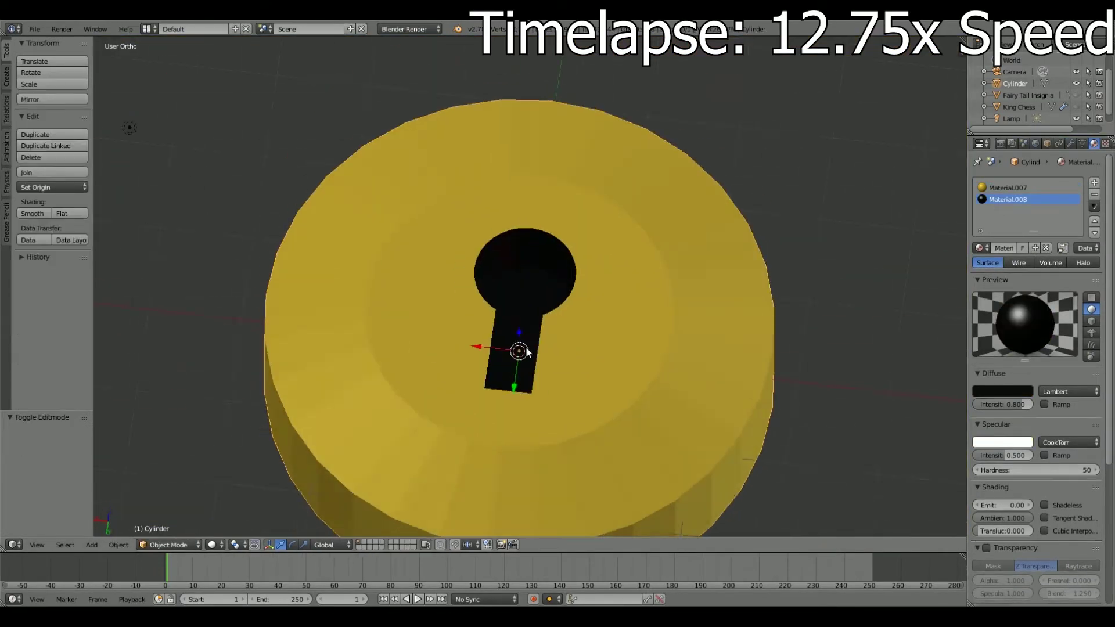
# Add a plane inside the disc's mesh, then delete it and reveal the hidden disc geometry.
pyautogui.press('KP_7')
pyautogui.press('Tab')
pyautogui.press('KP_7')
pyautogui.press('a')
pyautogui.press('a')
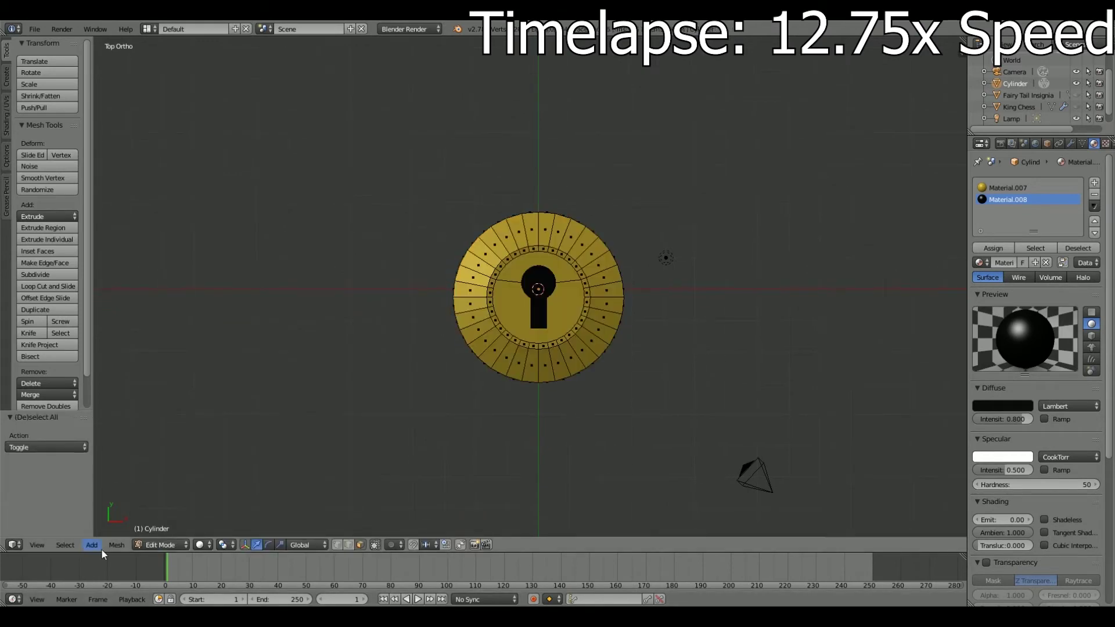
pyautogui.hotkey('shift', 'h')
pyautogui.moveTo(538, 256); pyautogui.dragTo(548, 243)
pyautogui.moveTo(549, 242); pyautogui.dragTo(548, 243, button='middle')
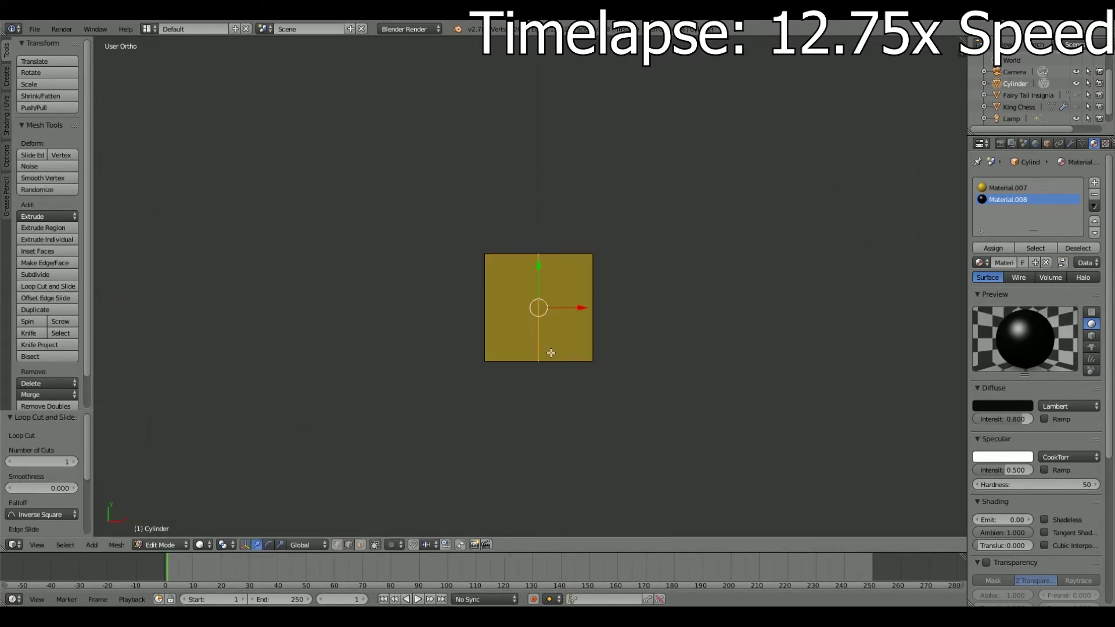
pyautogui.press('x')
pyautogui.press('Return')
pyautogui.hotkey('alt', 'h')
pyautogui.moveTo(583, 386); pyautogui.dragTo(580, 406, button='middle')
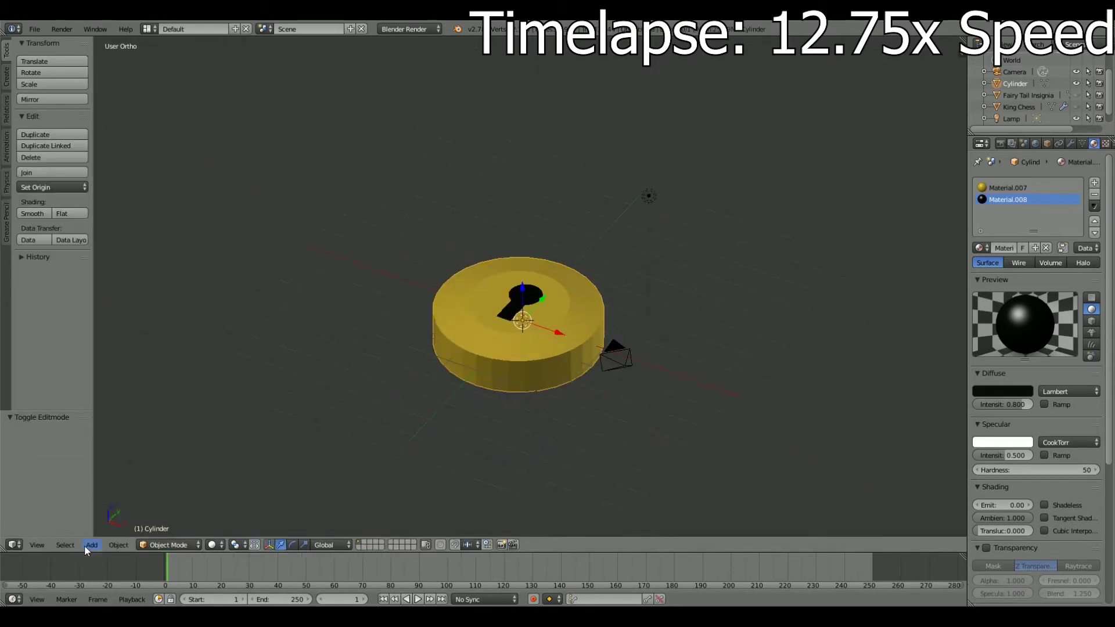
# Add a new plane for the sword and box-select its lower vertices in top view.
pyautogui.press('Tab')
pyautogui.press('KP_7')
pyautogui.hotkey('shift', 'a')
pyautogui.press('a')
pyautogui.press('b')
pyautogui.moveTo(436, 367); pyautogui.dragTo(621, 261)
# Stretch the mirrored plane downward along Y.
pyautogui.scroll(-2, 569, 279)
pyautogui.press('g')
pyautogui.press('y')
pyautogui.click(578, 327)
pyautogui.scroll(3, 578, 327)
# Add three loop cuts across the plane and pull them inward into a waist.
pyautogui.click(624, 338)
pyautogui.rightClick(624, 338)
pyautogui.hotkey('ctrl', 'r')
pyautogui.click(621, 257)
pyautogui.hotkey('ctrl', 'r')
pyautogui.click(619, 225)
pyautogui.moveTo(636, 268); pyautogui.dragTo(604, 269)
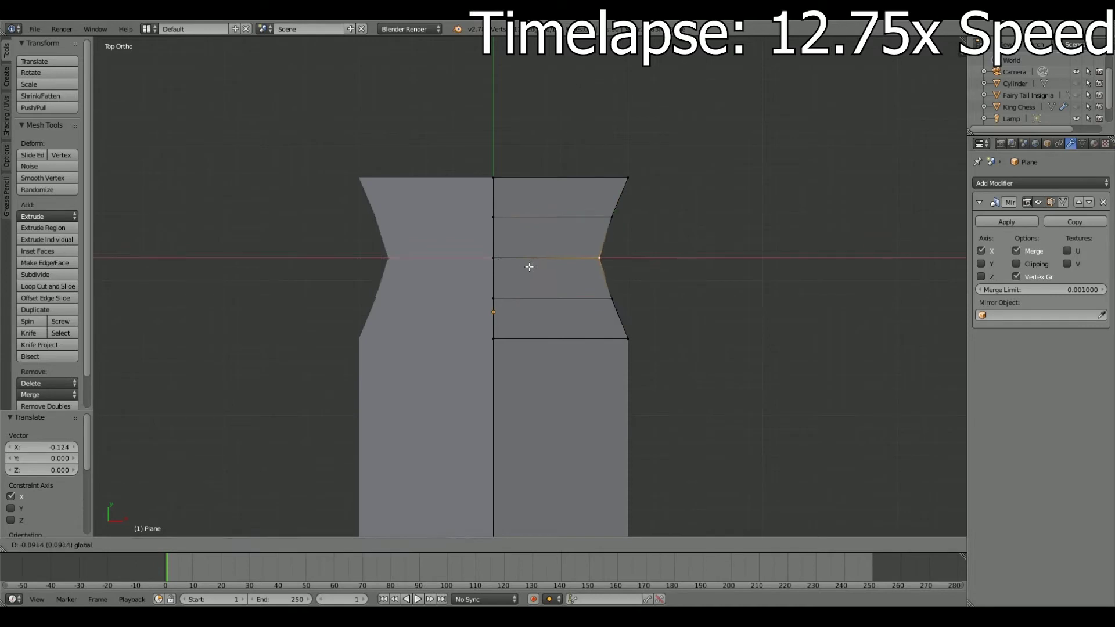
pyautogui.keyDown('shift'); pyautogui.moveTo(709, 326); pyautogui.dragTo(654, 228, button='middle'); pyautogui.keyUp('shift')
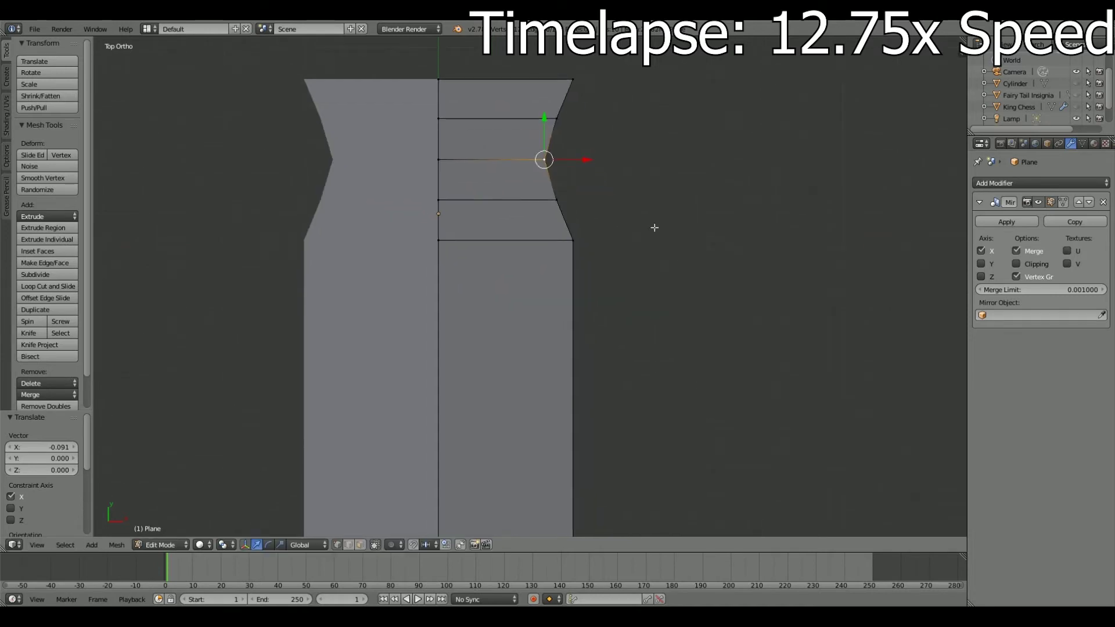
pyautogui.scroll(-3, 609, 175)
# Add a lower edge loop and pull it inward along X.
pyautogui.hotkey('ctrl', 'r')
pyautogui.click(511, 341)
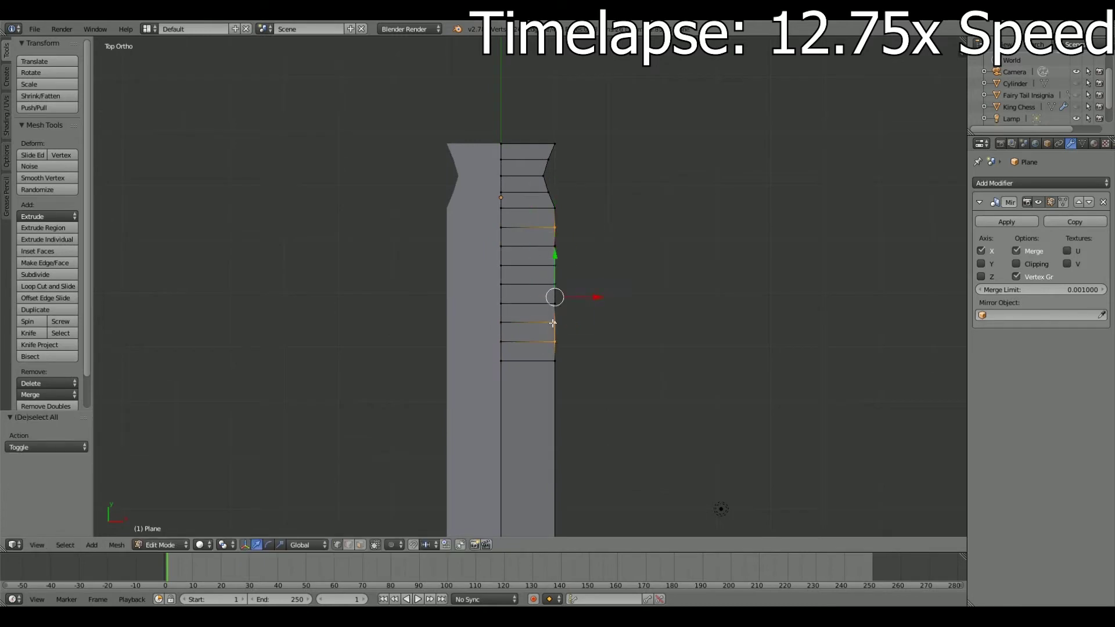
pyautogui.press('g')
pyautogui.press('x')
pyautogui.click(540, 284)
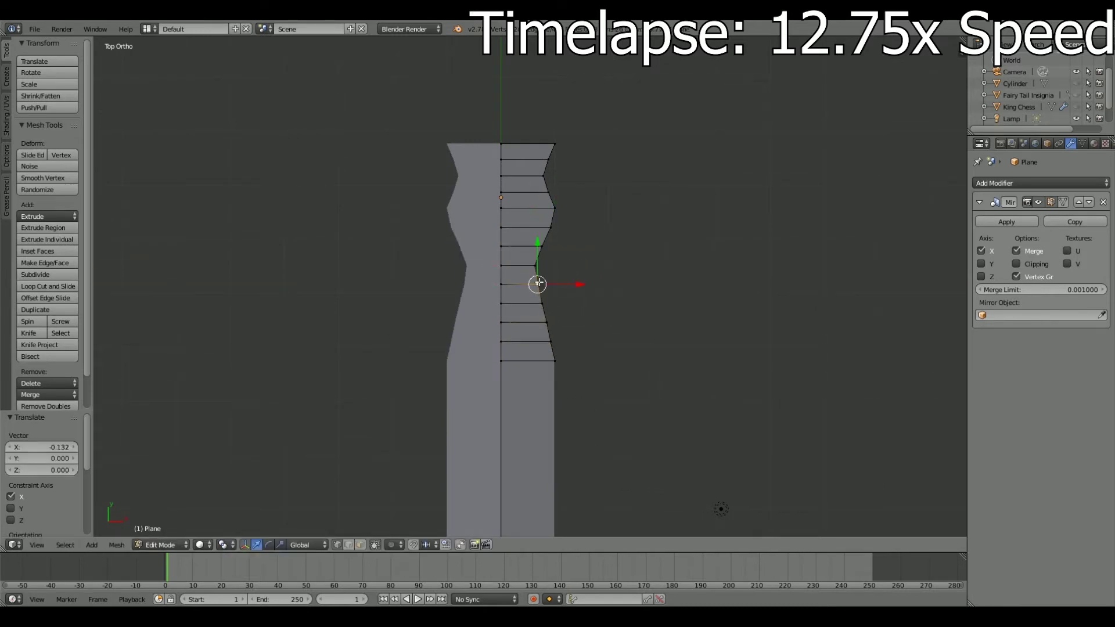
pyautogui.scroll(-2, 606, 322)
# Lengthen the bottom edge downward along Y and add another loop cut below.
pyautogui.press('g')
pyautogui.press('y')
pyautogui.click(581, 392)
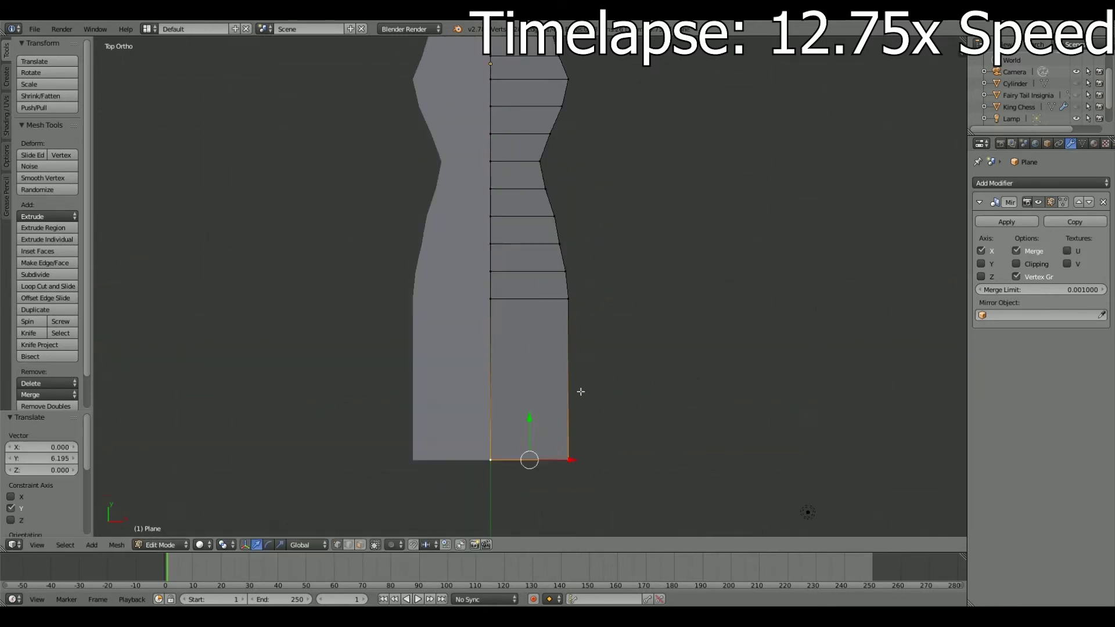
pyautogui.click(555, 433)
pyautogui.hotkey('ctrl', 'r')
pyautogui.click(492, 372)
pyautogui.click(568, 399)
# Narrow the bottom vertices along X into a thin handle strip.
pyautogui.keyDown('alt'); pyautogui.rightClick(558, 329); pyautogui.keyUp('alt')
pyautogui.press('g')
pyautogui.press('x')
pyautogui.click(557, 331)
pyautogui.keyDown('alt'); pyautogui.rightClick(569, 360); pyautogui.keyUp('alt')
pyautogui.press('g')
pyautogui.press('x')
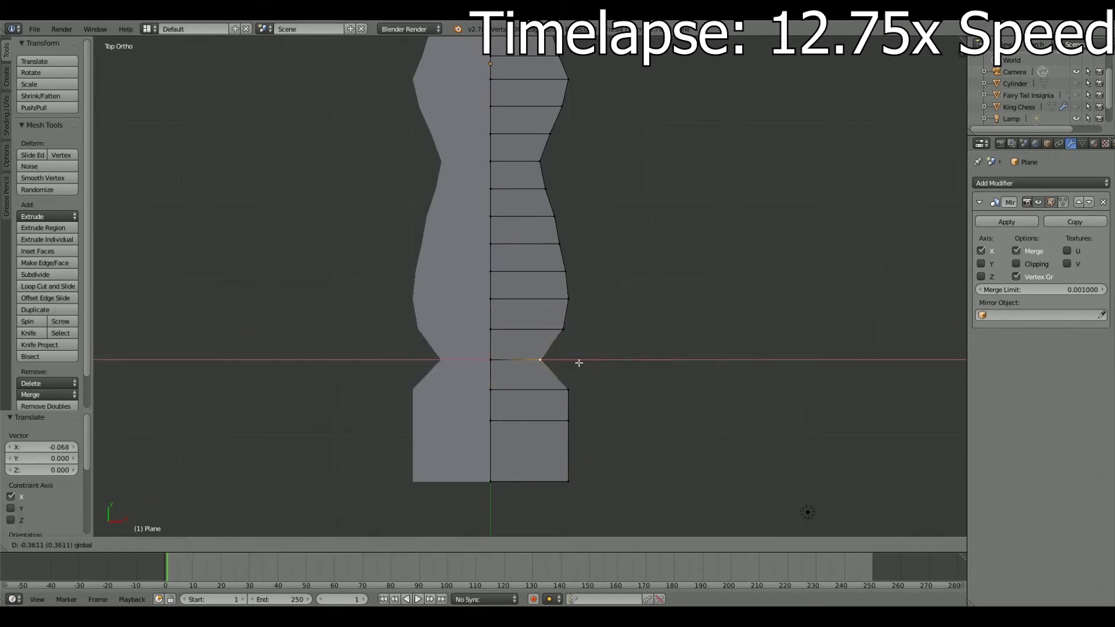
pyautogui.scroll(-2, 568, 420)
pyautogui.press('s')
# Loop-cut the strip and extrude its end into a diamond-shaped pommel.
pyautogui.press('x')
pyautogui.click(567, 348)
pyautogui.press('g')
pyautogui.press('y')
pyautogui.click(552, 329)
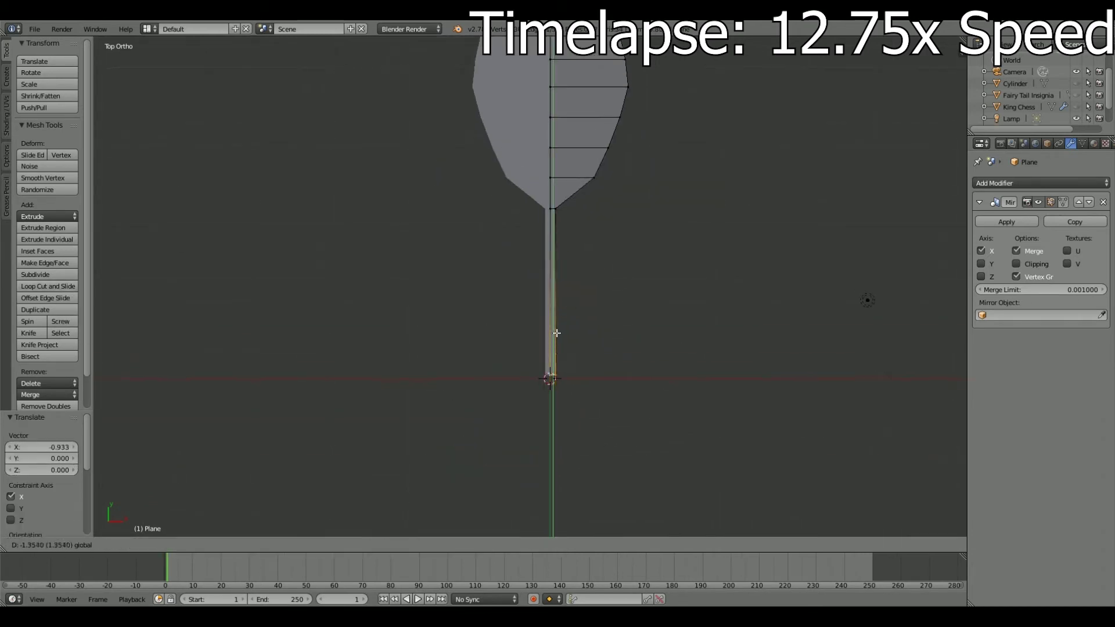
pyautogui.hotkey('ctrl', 'r')
pyautogui.click(567, 346)
pyautogui.click(566, 301)
pyautogui.scroll(2, 557, 423)
pyautogui.press('e')
pyautogui.click(579, 304)
pyautogui.press('g')
pyautogui.press('x')
pyautogui.click(550, 423)
pyautogui.scroll(4, 600, 378)
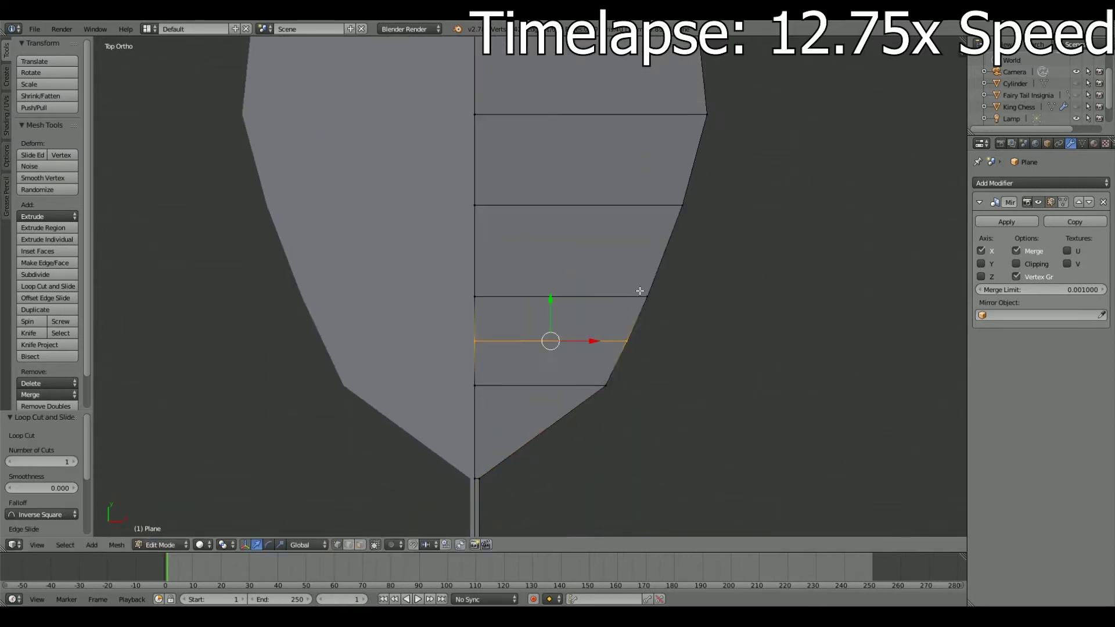
# Add an edge loop on the blade and move its rim vertices inward along X.
pyautogui.click(661, 164)
pyautogui.rightClick(661, 164)
pyautogui.rightClick(682, 205)
pyautogui.press('g')
pyautogui.press('x')
pyautogui.click(653, 212)
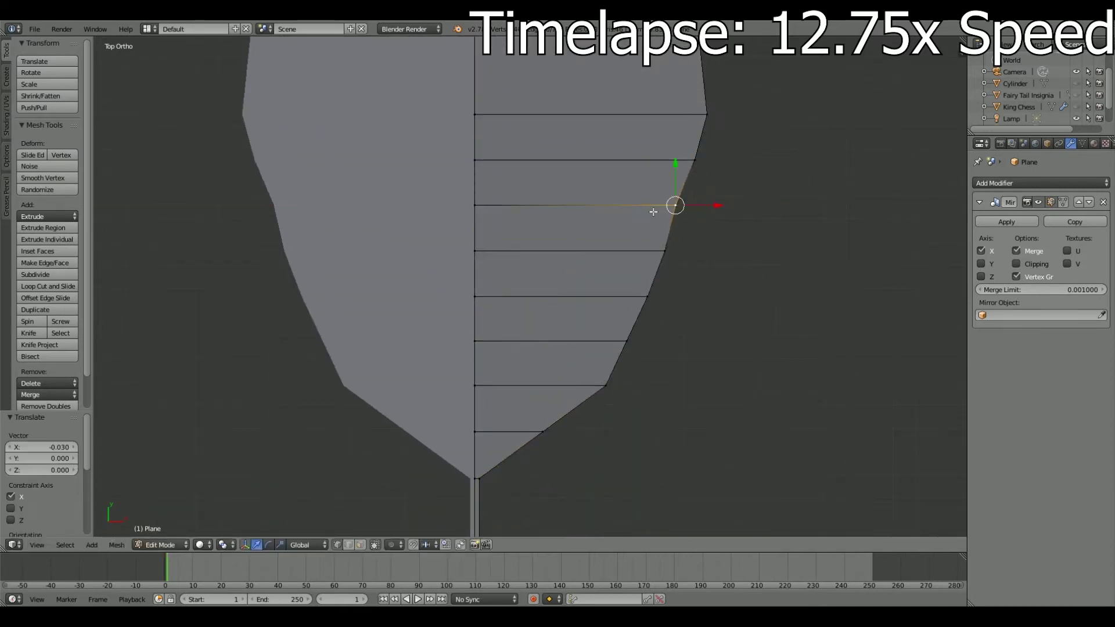
pyautogui.press('g')
pyautogui.press('x')
pyautogui.click(577, 388)
# Nudge further blade rim vertices inward along X to make it wavy.
pyautogui.rightClick(584, 294)
pyautogui.press('g')
pyautogui.press('x')
pyautogui.scroll(-3, 646, 224)
pyautogui.press('g')
pyautogui.press('x')
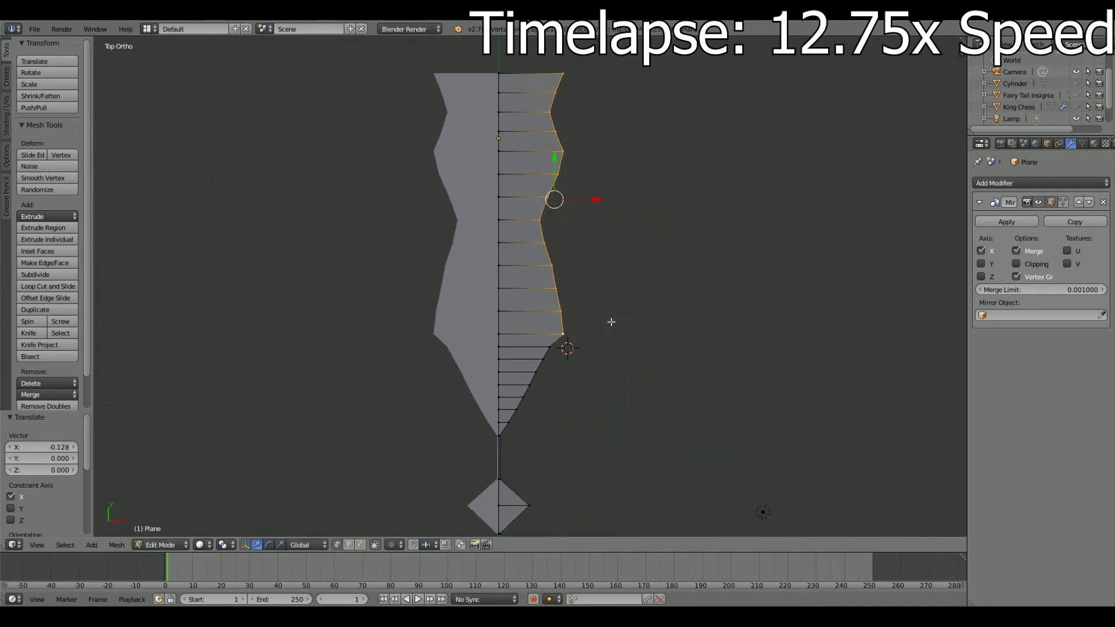
pyautogui.scroll(-3, 524, 402)
pyautogui.scroll(6, 533, 490)
pyautogui.press('a')
pyautogui.scroll(-6, 574, 428)
pyautogui.moveTo(611, 224)
pyautogui.mouseDown(button='middle')
pyautogui.moveTo(537, 263)
pyautogui.moveTo(463, 242)
pyautogui.moveTo(545, 286)
pyautogui.moveTo(465, 265)
pyautogui.moveTo(642, 241)
pyautogui.moveTo(246, 321)
pyautogui.moveTo(580, 368)
pyautogui.moveTo(684, 303)
pyautogui.moveTo(610, 262)
pyautogui.moveTo(739, 349)
pyautogui.moveTo(183, 535)
pyautogui.moveTo(465, 357)
pyautogui.mouseUp(button='middle')
# Extrude the whole outline upward for thickness and adjust an edge along Z.
pyautogui.press('a')
pyautogui.press('e')
pyautogui.click(579, 271)
pyautogui.press('e')
pyautogui.rightClick(580, 368)
pyautogui.scroll(5, 465, 349)
pyautogui.rightClick(401, 377)
pyautogui.press('g')
pyautogui.press('z')
pyautogui.click(408, 356)
pyautogui.scroll(-5, 405, 355)
# Add an edge loop around the middle of the thick mesh.
pyautogui.press('Tab')
pyautogui.press('Tab')
pyautogui.hotkey('ctrl', 'r')
pyautogui.click(410, 318)
pyautogui.moveTo(411, 319)
pyautogui.mouseDown(button='middle')
pyautogui.moveTo(521, 349)
pyautogui.moveTo(483, 378)
pyautogui.mouseUp(button='middle')
pyautogui.press('g')
pyautogui.click(721, 383)
pyautogui.moveTo(722, 384)
pyautogui.mouseDown(button='middle')
pyautogui.moveTo(587, 423)
pyautogui.moveTo(690, 235)
pyautogui.moveTo(325, 229)
pyautogui.moveTo(261, 207)
pyautogui.mouseUp(button='middle')
# Select part of the mesh, open the delete options, then deselect everything.
pyautogui.press('a')
pyautogui.press('x')
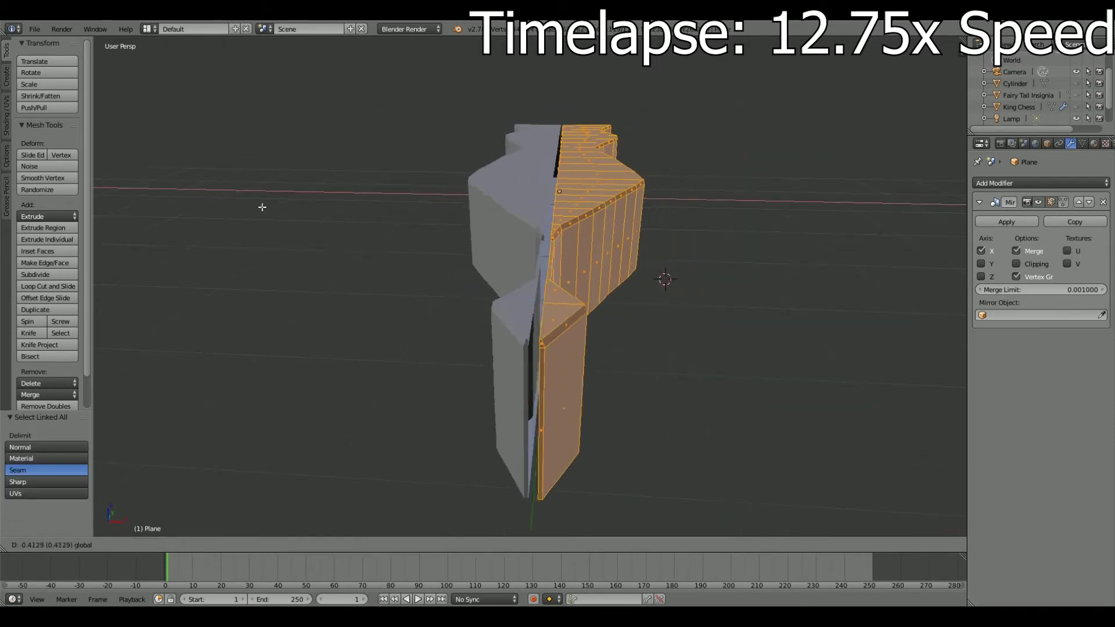
pyautogui.scroll(5, 543, 376)
pyautogui.press('a')
pyautogui.scroll(-5, 543, 376)
pyautogui.moveTo(543, 376)
pyautogui.mouseDown(button='middle')
pyautogui.moveTo(686, 378)
pyautogui.moveTo(541, 378)
pyautogui.moveTo(600, 351)
pyautogui.moveTo(549, 378)
pyautogui.mouseUp(button='middle')
# Add another loop cut and shift the selection along Y and X.
pyautogui.hotkey('ctrl', 'r')
pyautogui.click(541, 378)
pyautogui.press('g')
pyautogui.press('y')
pyautogui.click(600, 350)
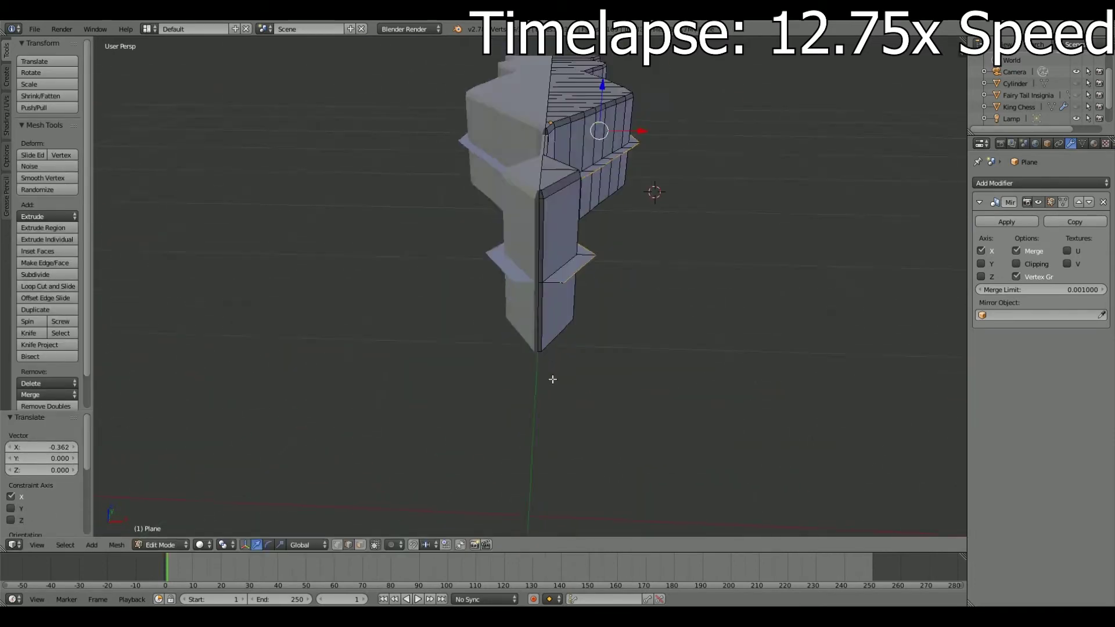
pyautogui.scroll(5, 549, 378)
pyautogui.press('g')
pyautogui.press('x')
pyautogui.click(537, 436)
pyautogui.scroll(-5, 597, 416)
# Place and slide a new loop cut for the guard area.
pyautogui.moveTo(597, 415); pyautogui.dragTo(585, 346, button='middle')
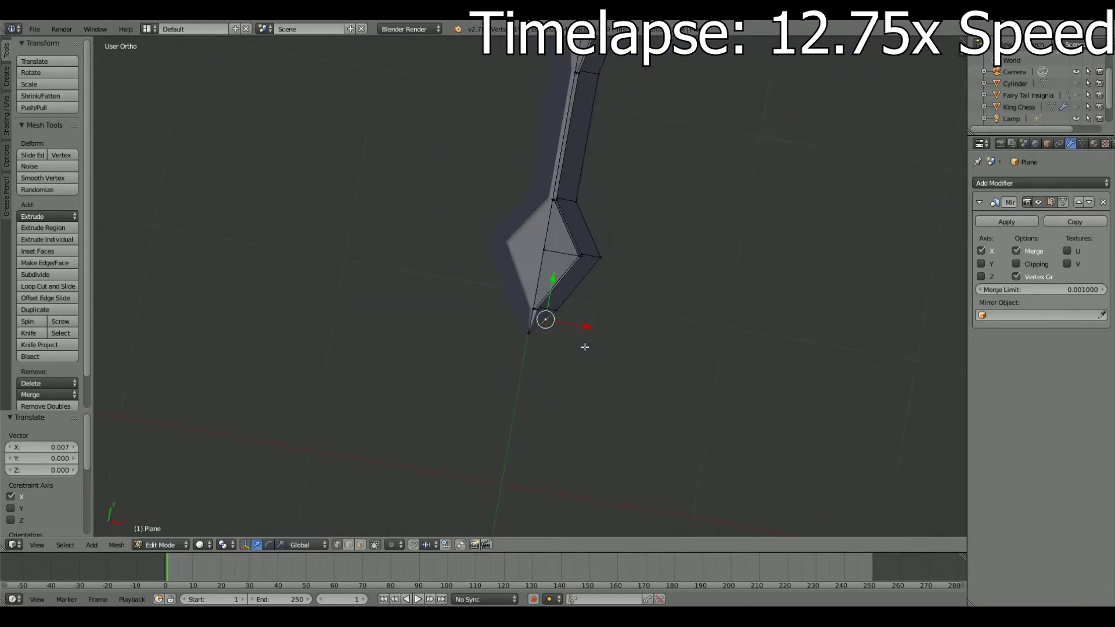
pyautogui.scroll(4, 463, 361)
pyautogui.moveTo(462, 360)
pyautogui.mouseDown(button='middle')
pyautogui.moveTo(518, 406)
pyautogui.moveTo(614, 244)
pyautogui.moveTo(664, 306)
pyautogui.moveTo(600, 353)
pyautogui.mouseUp(button='middle')
pyautogui.scroll(-4, 518, 406)
pyautogui.scroll(3, 425, 410)
pyautogui.moveTo(425, 411)
pyautogui.mouseDown(button='middle')
pyautogui.moveTo(416, 397)
pyautogui.moveTo(360, 395)
pyautogui.mouseUp(button='middle')
pyautogui.scroll(2, 416, 397)
pyautogui.scroll(-4, 341, 380)
pyautogui.scroll(4, 360, 395)
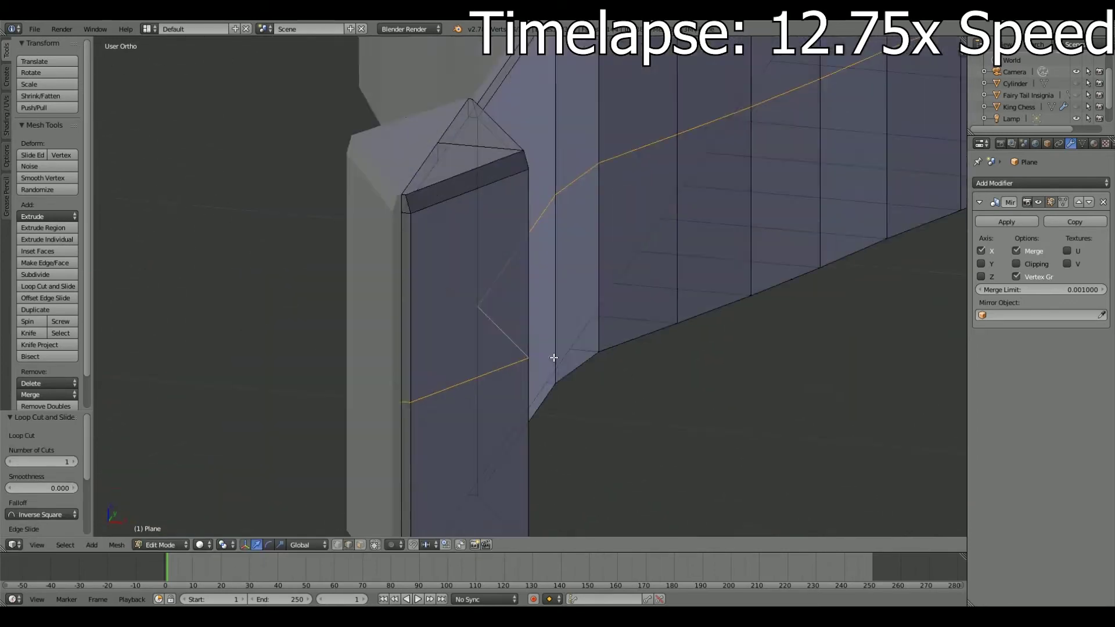
pyautogui.click(552, 355)
pyautogui.click(609, 314)
# Push the guard selection outward along X in top view.
pyautogui.scroll(-5, 609, 314)
pyautogui.scroll(5, 572, 416)
pyautogui.moveTo(577, 353); pyautogui.dragTo(639, 354)
pyautogui.moveTo(494, 290); pyautogui.dragTo(374, 240, button='middle')
pyautogui.scroll(5, 375, 240)
pyautogui.press('KP_7')
pyautogui.scroll(3, 686, 373)
pyautogui.press('g')
pyautogui.click(650, 362)
# Scale the guard face and extrude its bottom face along X into pointed tips.
pyautogui.moveTo(650, 361)
pyautogui.mouseDown(button='middle')
pyautogui.moveTo(525, 321)
pyautogui.moveTo(577, 348)
pyautogui.moveTo(487, 372)
pyautogui.mouseUp(button='middle')
pyautogui.scroll(5, 545, 400)
pyautogui.press('s')
pyautogui.click(613, 366)
pyautogui.hotkey('ctrl', 'r')
pyautogui.rightClick(473, 286)
pyautogui.press('e')
pyautogui.press('x')
pyautogui.click(604, 308)
pyautogui.moveTo(604, 307)
pyautogui.mouseDown(button='middle')
pyautogui.moveTo(519, 321)
pyautogui.moveTo(589, 256)
pyautogui.moveTo(641, 304)
pyautogui.moveTo(667, 377)
pyautogui.mouseUp(button='middle')
# Add a small scaled-down plane in top view as the start of the side arm.
pyautogui.press('a')
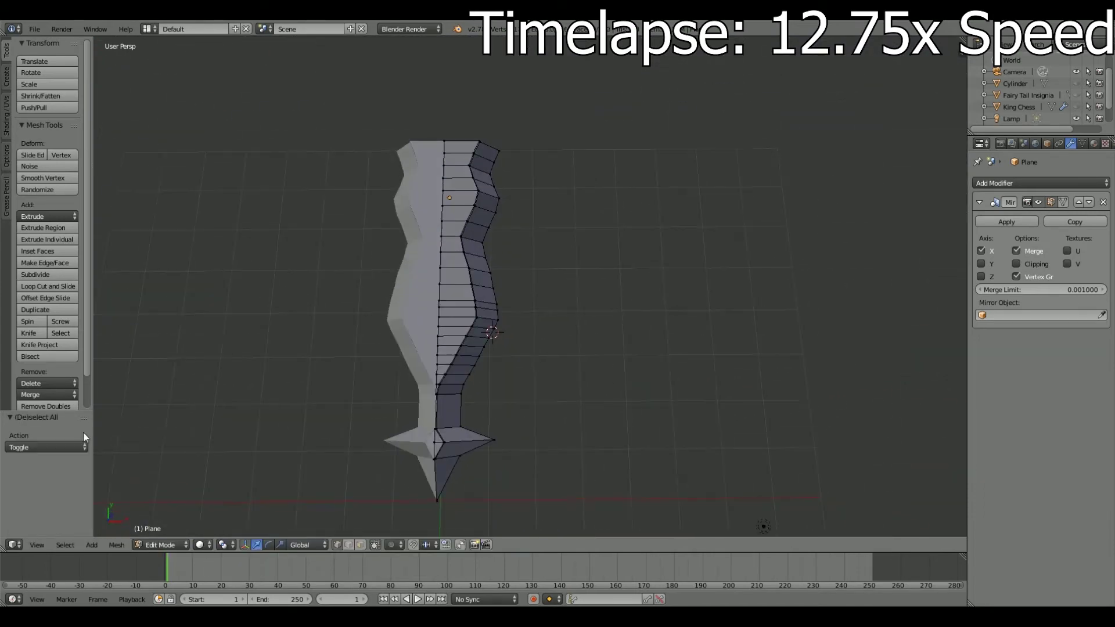
pyautogui.click(107, 530)
pyautogui.press('KP_7')
pyautogui.press('s')
pyautogui.click(501, 289)
# Trace the curved arm outline by extruding vertices from a plane corner, then fill it.
pyautogui.press('Tab')
pyautogui.press('g')
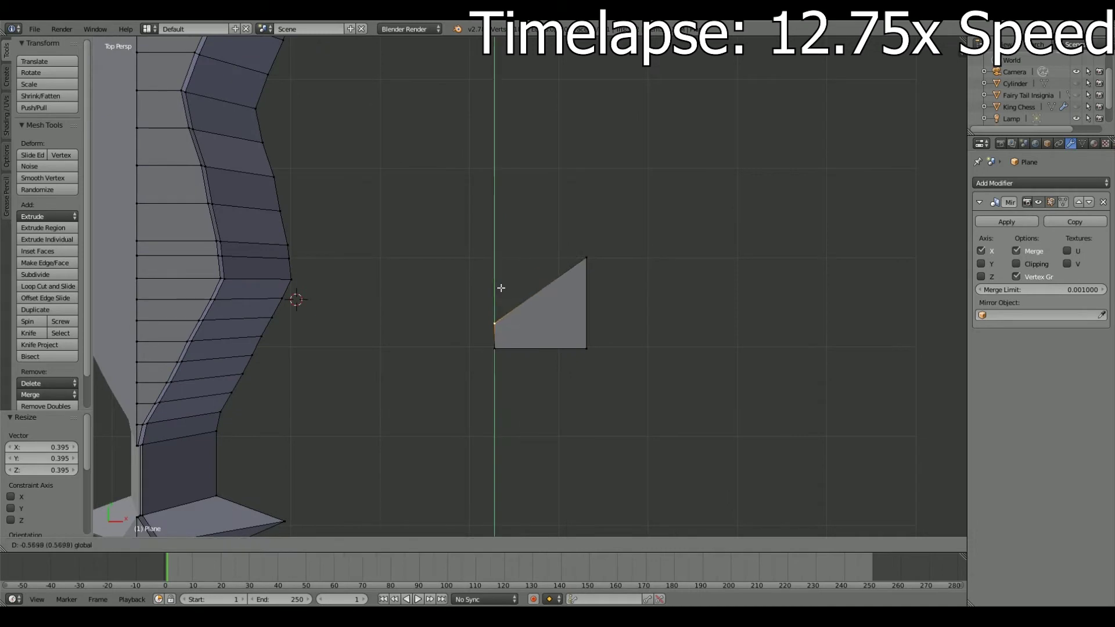
pyautogui.click(515, 271)
pyautogui.click(530, 254)
pyautogui.press('e')
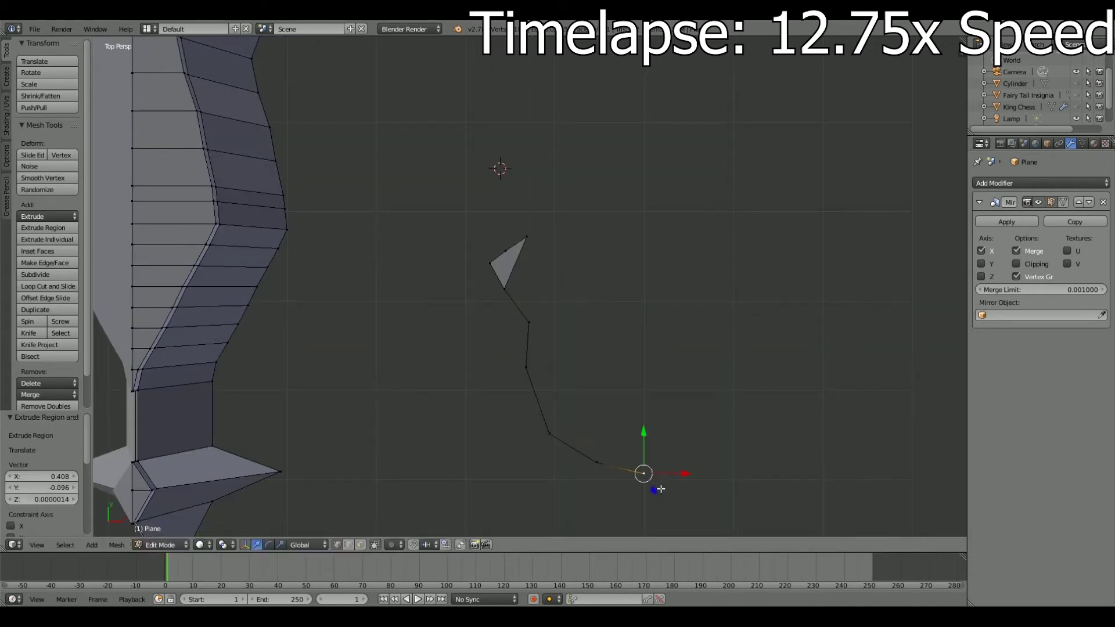
pyautogui.click(643, 230)
pyautogui.press('e')
pyautogui.click(580, 204)
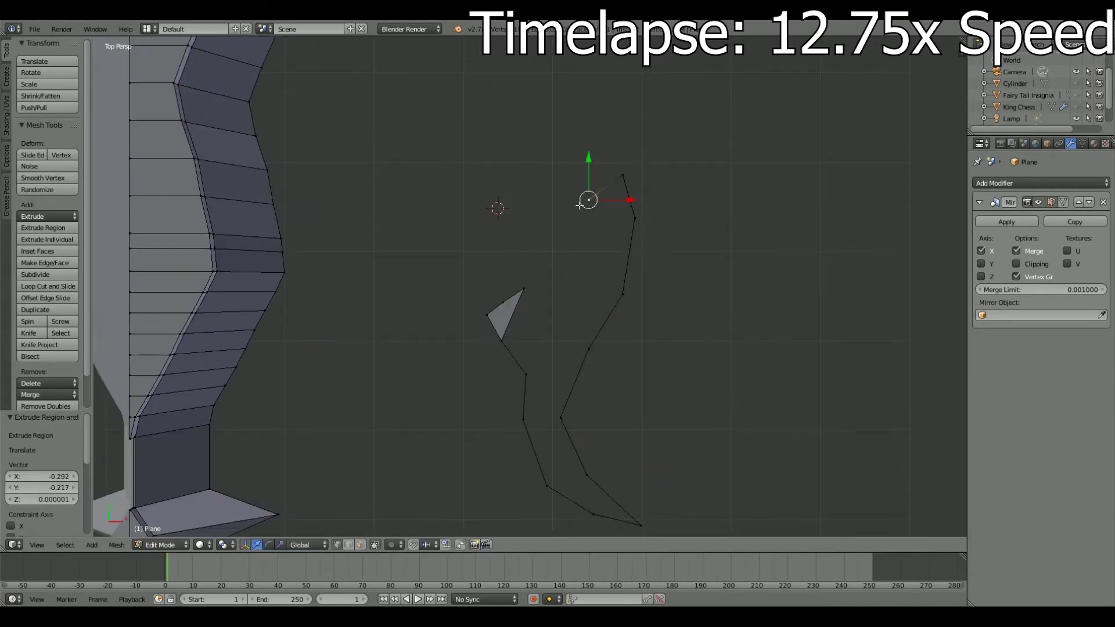
pyautogui.click(615, 193)
pyautogui.moveTo(619, 200); pyautogui.dragTo(623, 198)
pyautogui.press('f')
pyautogui.press('f')
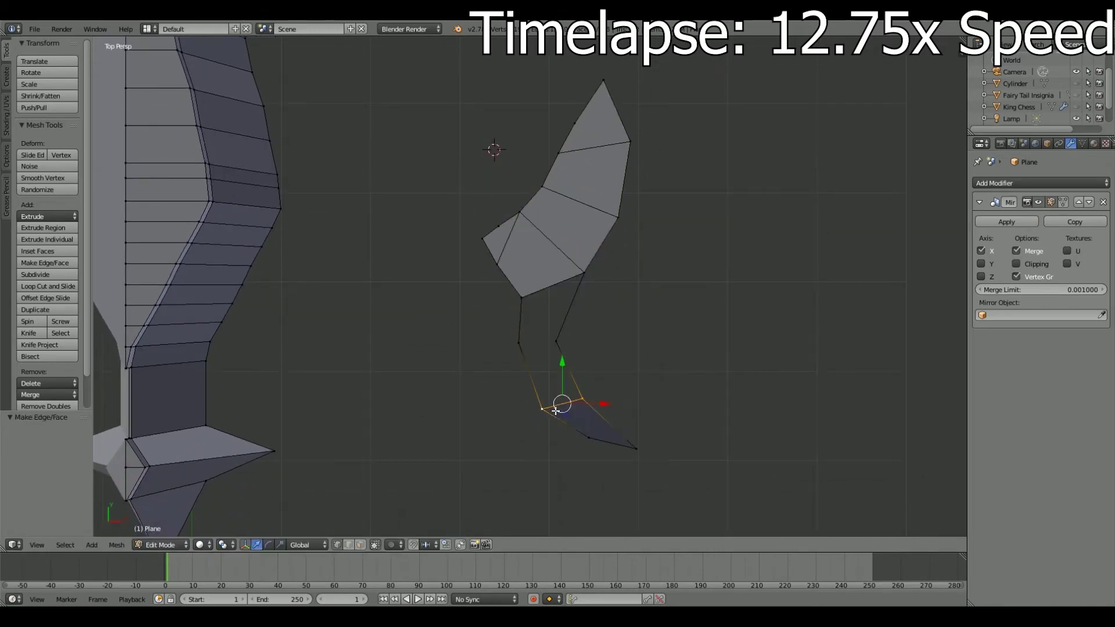
# Extrude the filled arm shape into a thick solid.
pyautogui.press('a')
pyautogui.moveTo(642, 381)
pyautogui.mouseDown(button='middle')
pyautogui.moveTo(505, 190)
pyautogui.moveTo(98, 285)
pyautogui.moveTo(522, 279)
pyautogui.mouseUp(button='middle')
pyautogui.press('e')
pyautogui.click(504, 174)
# Select the arm's tip vertices and move an edge to reshape the tip.
pyautogui.press('a')
pyautogui.rightClick(572, 269)
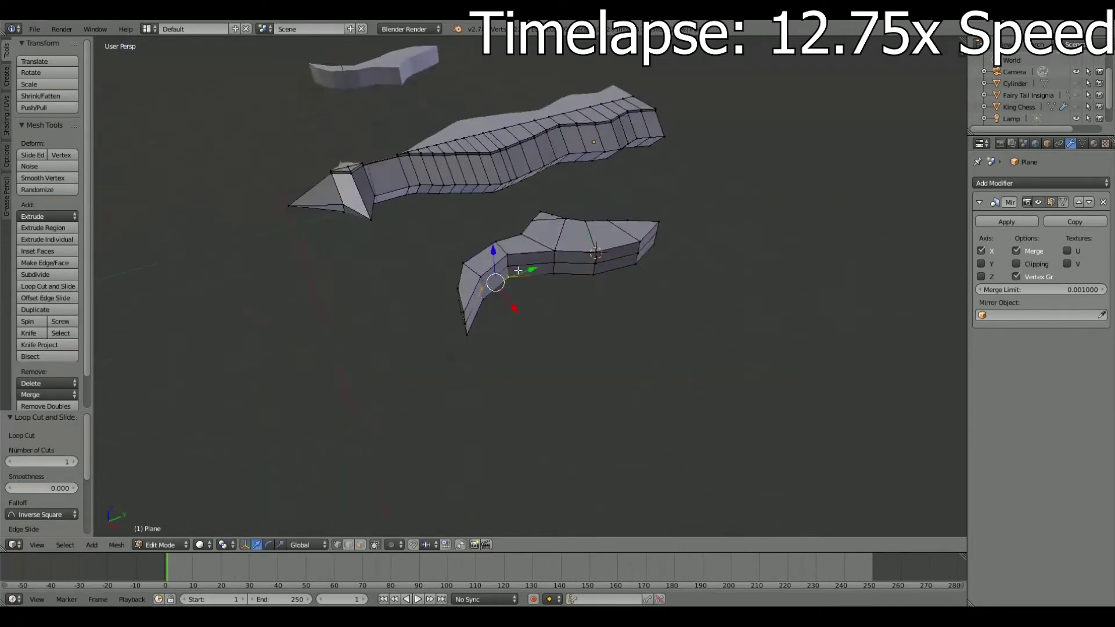
pyautogui.scroll(4, 510, 272)
pyautogui.moveTo(331, 422); pyautogui.dragTo(372, 455)
pyautogui.moveTo(372, 455)
pyautogui.mouseDown(button='middle')
pyautogui.moveTo(685, 428)
pyautogui.moveTo(570, 279)
pyautogui.moveTo(490, 284)
pyautogui.mouseUp(button='middle')
pyautogui.rightClick(581, 450)
pyautogui.moveTo(622, 452); pyautogui.dragTo(596, 459)
pyautogui.moveTo(596, 459); pyautogui.dragTo(487, 278, button='middle')
pyautogui.scroll(4, 522, 325)
pyautogui.moveTo(540, 221); pyautogui.dragTo(545, 193)
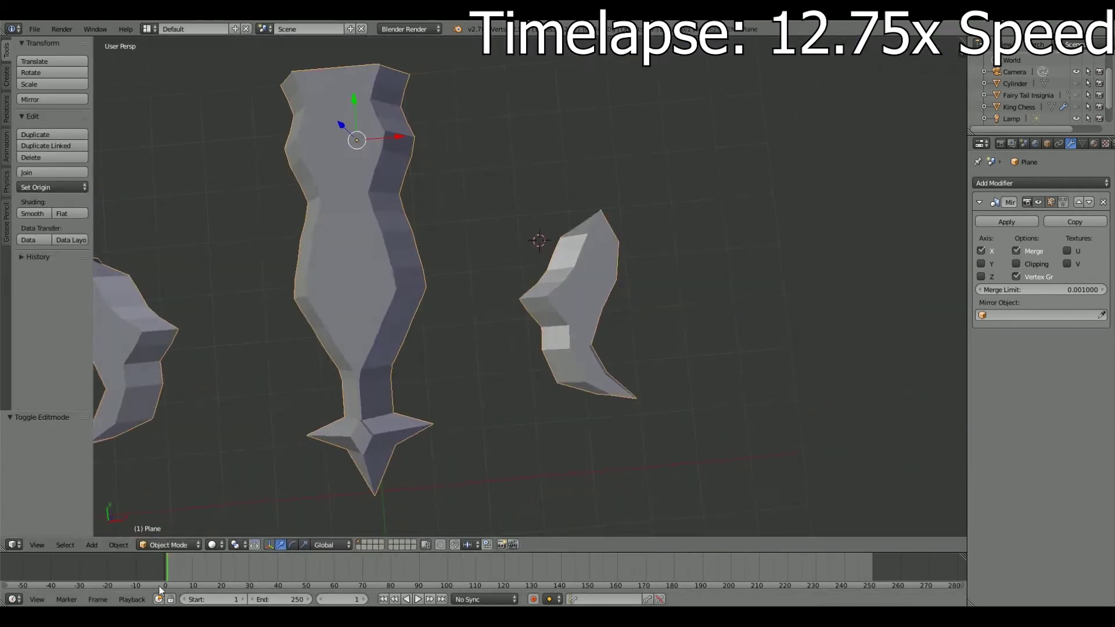
# Move the arm's inner face along X toward the central column.
pyautogui.scroll(5, 591, 330)
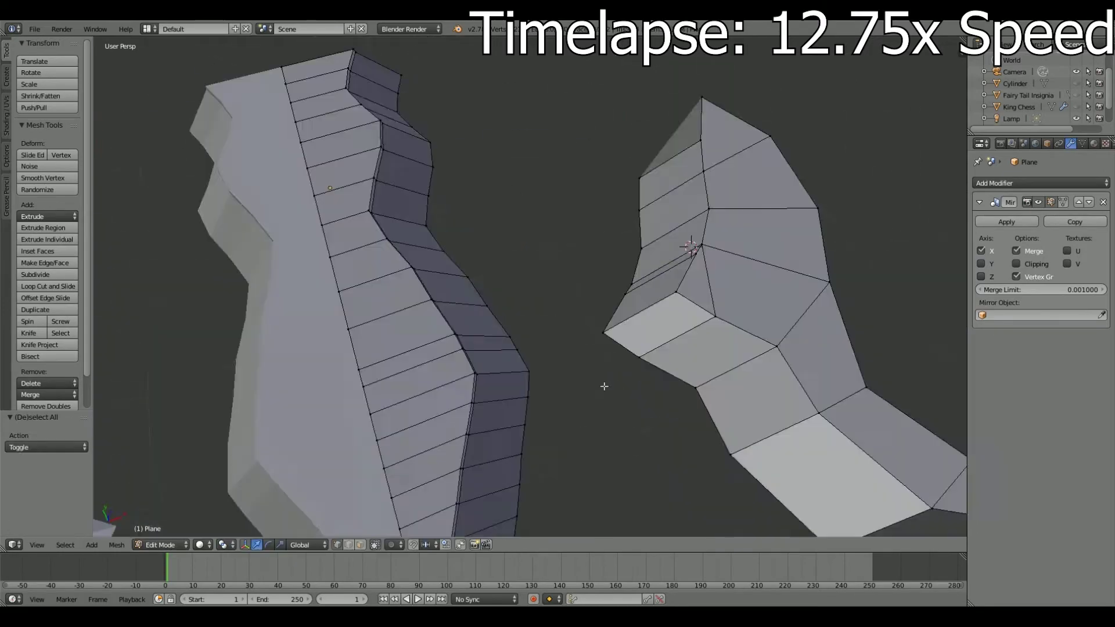
pyautogui.moveTo(604, 386)
pyautogui.mouseDown(button='middle')
pyautogui.moveTo(580, 349)
pyautogui.moveTo(557, 377)
pyautogui.mouseUp(button='middle')
pyautogui.rightClick(634, 286)
pyautogui.press('g')
pyautogui.press('x')
pyautogui.click(555, 380)
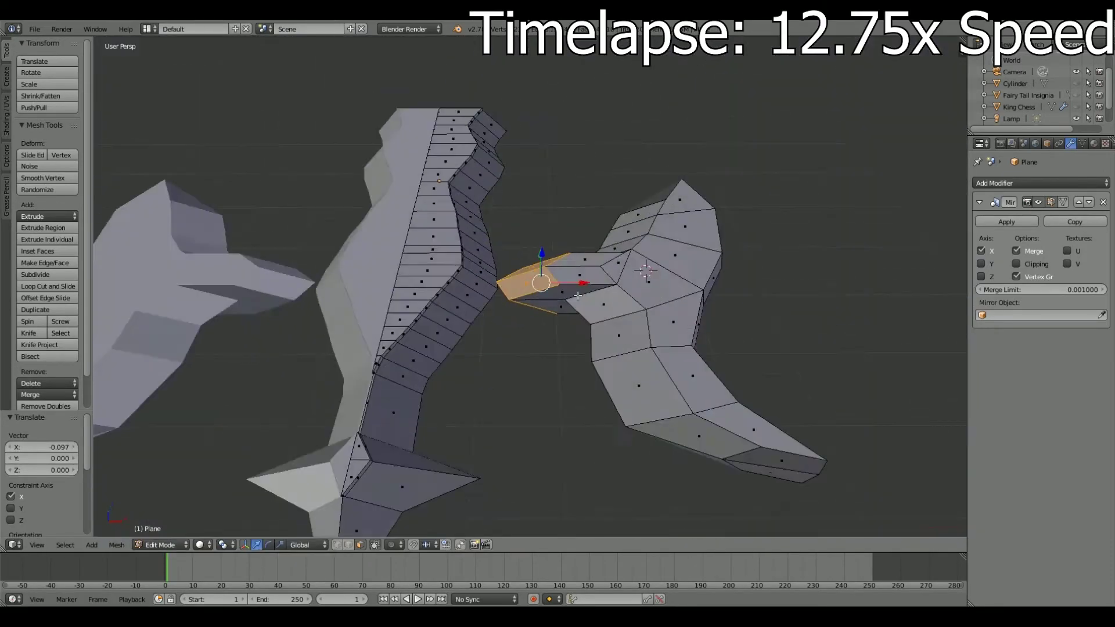
# Flatten the bridge end face by scaling it along X.
pyautogui.press('a')
pyautogui.moveTo(574, 321); pyautogui.dragTo(607, 331, button='middle')
pyautogui.scroll(5, 653, 409)
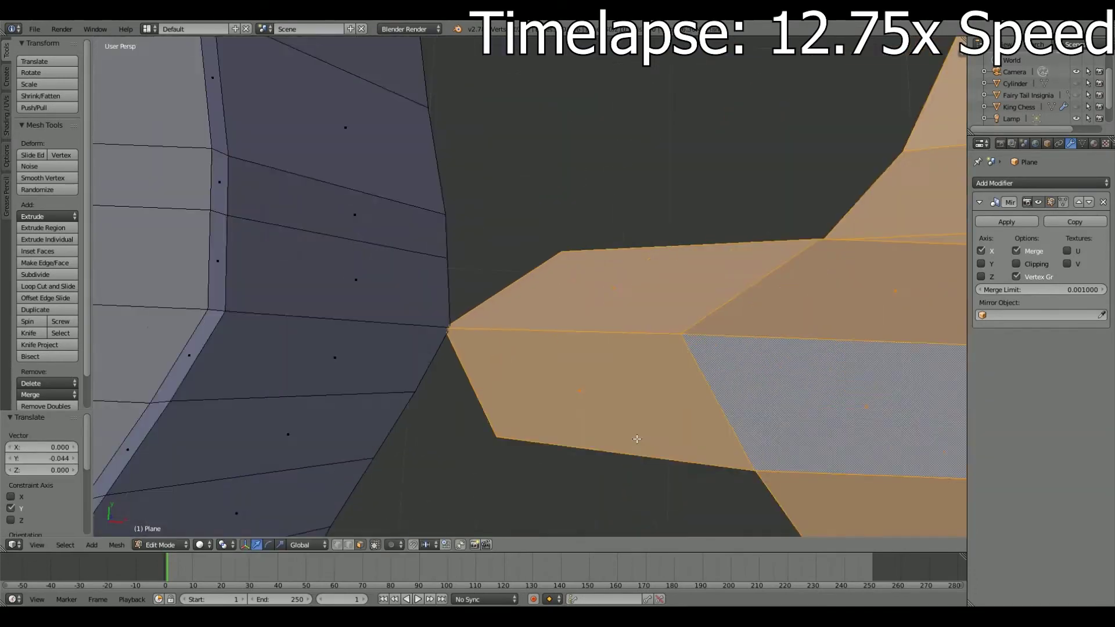
pyautogui.scroll(-4, 653, 409)
pyautogui.scroll(5, 581, 407)
pyautogui.press('a')
pyautogui.moveTo(552, 418); pyautogui.dragTo(512, 426, button='middle')
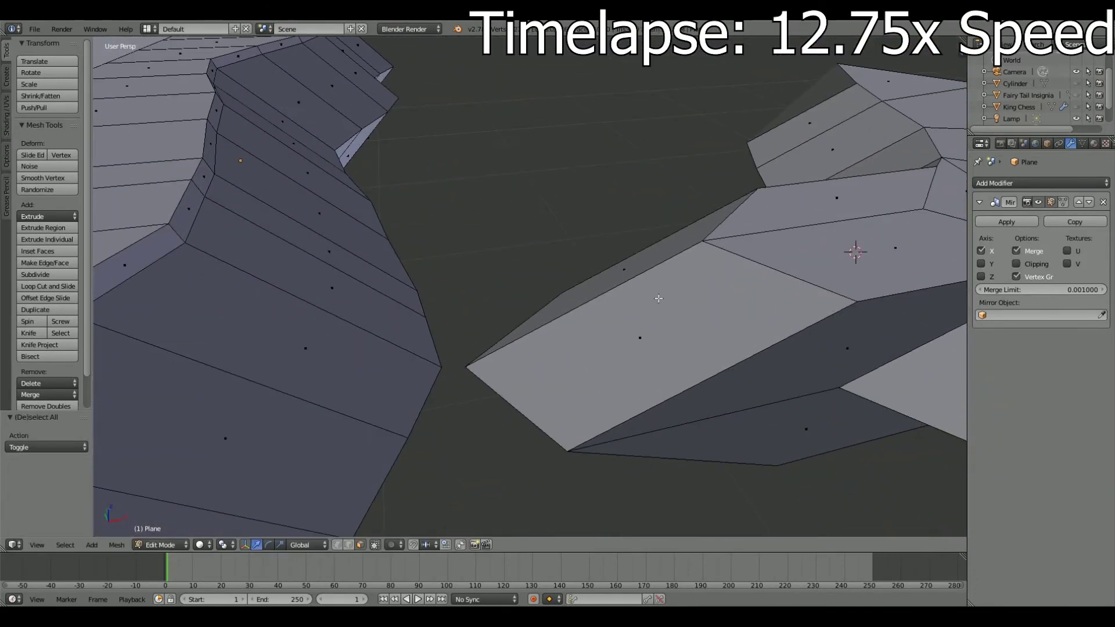
pyautogui.scroll(-3, 659, 298)
pyautogui.moveTo(658, 299); pyautogui.dragTo(621, 347, button='middle')
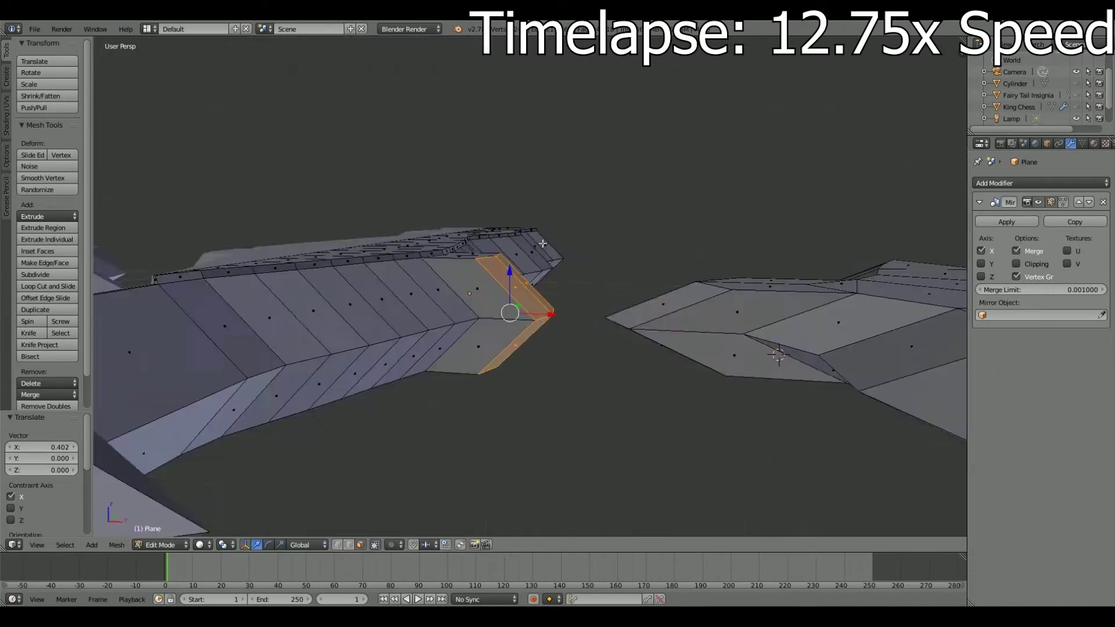
pyautogui.moveTo(542, 244)
pyautogui.mouseDown(button='middle')
pyautogui.moveTo(522, 314)
pyautogui.moveTo(540, 325)
pyautogui.mouseUp(button='middle')
pyautogui.press('s')
pyautogui.press('x')
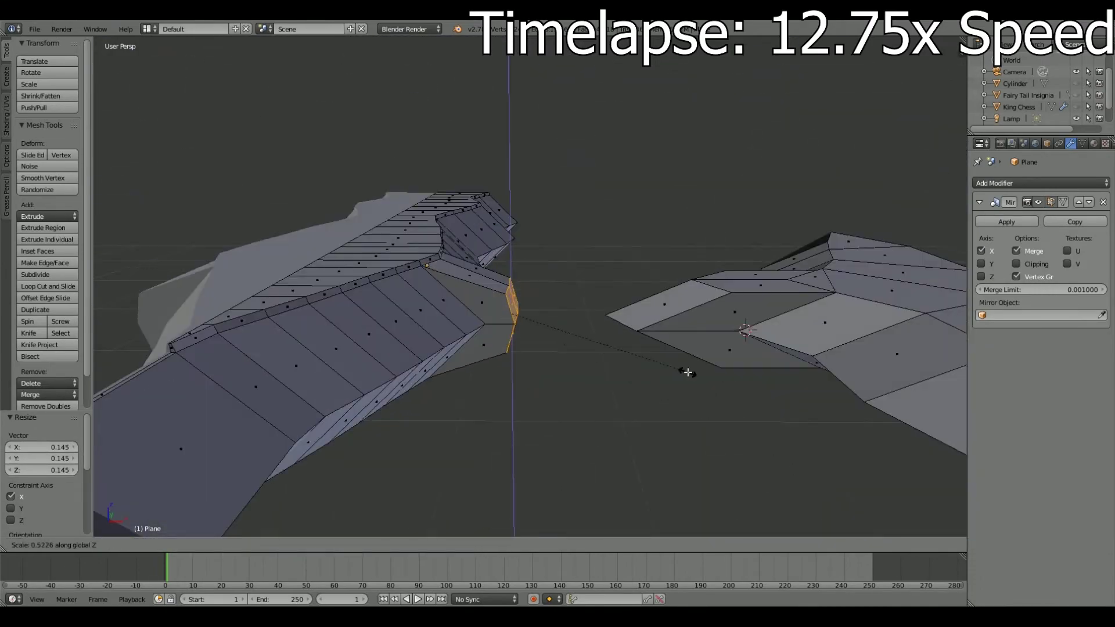
pyautogui.click(698, 378)
# Move the bridge face along X until it meets the column.
pyautogui.moveTo(698, 378); pyautogui.dragTo(451, 461, button='middle')
pyautogui.click(160, 544)
pyautogui.click(157, 511)
pyautogui.rightClick(633, 363)
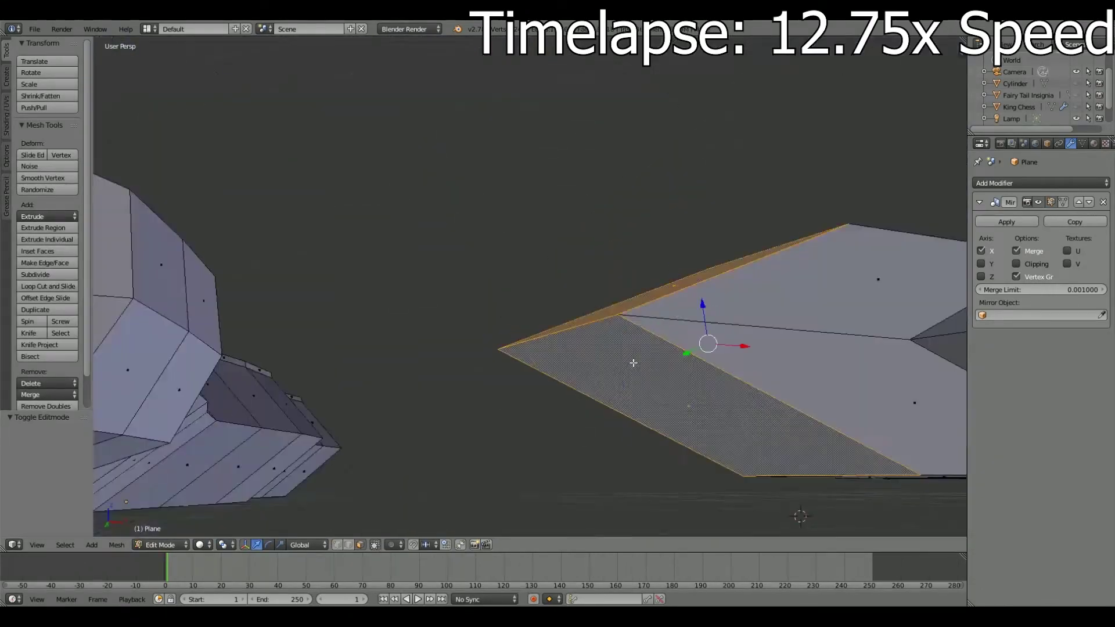
pyautogui.scroll(5, 584, 279)
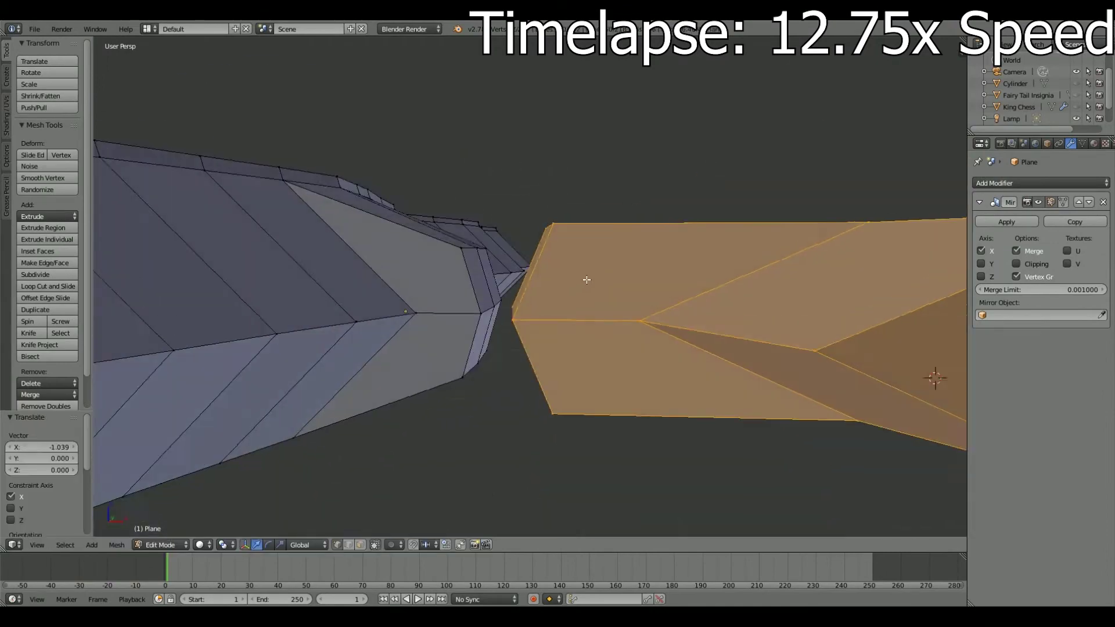
pyautogui.moveTo(584, 279); pyautogui.dragTo(914, 306, button='middle')
pyautogui.press('g')
pyautogui.press('x')
pyautogui.click(499, 368)
pyautogui.scroll(3, 500, 368)
# Merge the bridge vertices At First and slide the joined vertices along one axis.
pyautogui.click(521, 490)
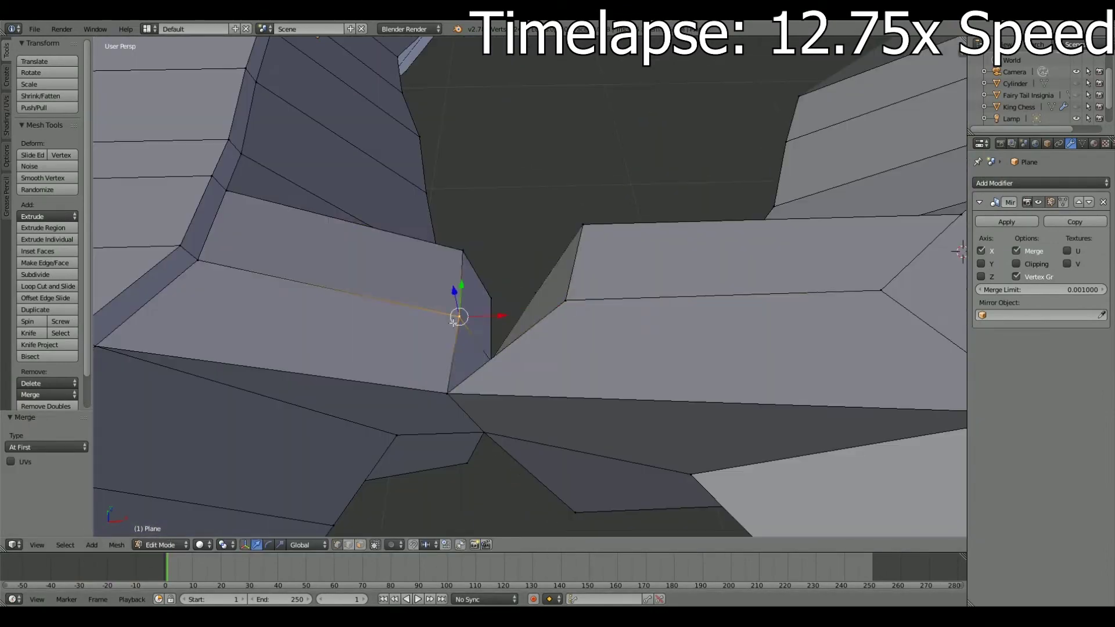
pyautogui.moveTo(460, 313); pyautogui.dragTo(331, 181, button='middle')
pyautogui.hotkey('alt', 'm')
pyautogui.click(480, 430)
pyautogui.hotkey('alt', 'm')
pyautogui.click(378, 243)
pyautogui.moveTo(466, 379)
pyautogui.mouseDown(button='middle')
pyautogui.moveTo(615, 284)
pyautogui.moveTo(590, 356)
pyautogui.moveTo(448, 407)
pyautogui.moveTo(441, 268)
pyautogui.moveTo(889, 393)
pyautogui.mouseUp(button='middle')
pyautogui.press('g')
pyautogui.press('x')
pyautogui.click(557, 271)
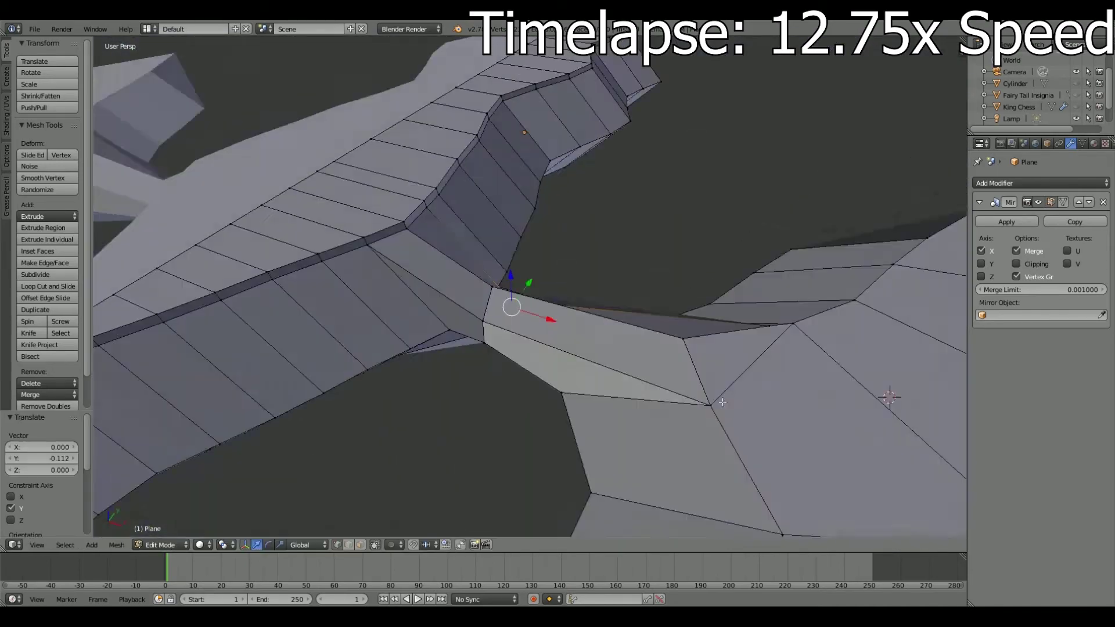
pyautogui.scroll(-5, 889, 393)
# Smooth the ornament with Catmull-Clark subdivision and raise some faces slightly along Z.
pyautogui.press('Tab')
pyautogui.press('a')
pyautogui.press('Tab')
pyautogui.moveTo(490, 340)
pyautogui.mouseDown(button='middle')
pyautogui.moveTo(506, 367)
pyautogui.moveTo(612, 357)
pyautogui.moveTo(511, 232)
pyautogui.moveTo(519, 224)
pyautogui.moveTo(476, 290)
pyautogui.moveTo(406, 349)
pyautogui.mouseUp(button='middle')
pyautogui.press('Tab')
# Select an edge loop at the joint and lower it along Z.
pyautogui.press('Tab')
pyautogui.press('Tab')
pyautogui.scroll(4, 580, 325)
pyautogui.press('g')
pyautogui.press('z')
pyautogui.click(595, 337)
pyautogui.press('g')
pyautogui.click(519, 224)
pyautogui.press('Tab')
pyautogui.press('Tab')
pyautogui.moveTo(353, 388)
pyautogui.mouseDown(button='middle')
pyautogui.moveTo(179, 517)
pyautogui.moveTo(349, 407)
pyautogui.moveTo(401, 434)
pyautogui.mouseUp(button='middle')
pyautogui.press('l')
pyautogui.press('g')
pyautogui.press('z')
pyautogui.click(400, 433)
# Move the arm tip's end face along Y after previewing the smoothed ornament.
pyautogui.moveTo(578, 118)
pyautogui.mouseDown(button='middle')
pyautogui.moveTo(299, 480)
pyautogui.moveTo(527, 386)
pyautogui.mouseUp(button='middle')
pyautogui.scroll(-5, 527, 386)
pyautogui.press('Tab')
pyautogui.moveTo(515, 318); pyautogui.dragTo(490, 302, button='middle')
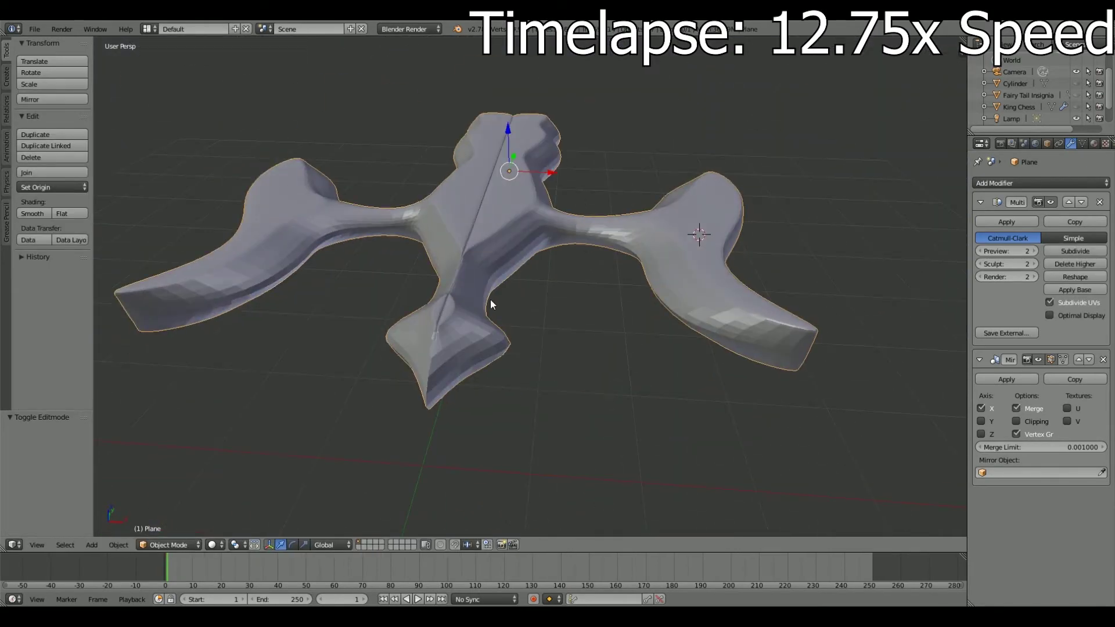
pyautogui.press('Tab')
pyautogui.scroll(4, 667, 314)
pyautogui.moveTo(667, 313); pyautogui.dragTo(545, 299, button='middle')
pyautogui.moveTo(409, 90); pyautogui.dragTo(516, 391, button='middle')
pyautogui.scroll(3, 643, 301)
pyautogui.moveTo(643, 301)
pyautogui.mouseDown(button='middle')
pyautogui.moveTo(367, 534)
pyautogui.moveTo(580, 269)
pyautogui.moveTo(617, 329)
pyautogui.mouseUp(button='middle')
pyautogui.rightClick(589, 273)
pyautogui.scroll(3, 579, 269)
pyautogui.scroll(-5, 617, 330)
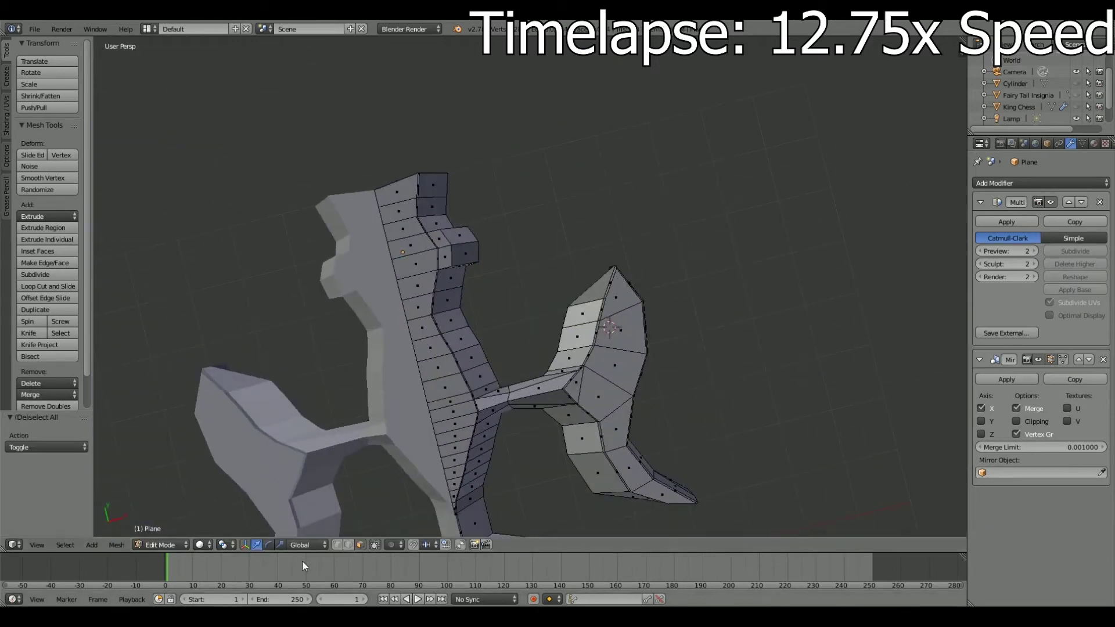
pyautogui.press('g')
pyautogui.press('y')
pyautogui.click(570, 379)
# Extend edges sideways out from the column along X in two sections.
pyautogui.press('KP_7')
pyautogui.scroll(3, 570, 379)
pyautogui.moveTo(570, 379)
pyautogui.mouseDown(button='middle')
pyautogui.moveTo(575, 336)
pyautogui.moveTo(511, 382)
pyautogui.mouseUp(button='middle')
pyautogui.moveTo(513, 98); pyautogui.dragTo(657, 341, button='middle')
pyautogui.press('g')
pyautogui.press('x')
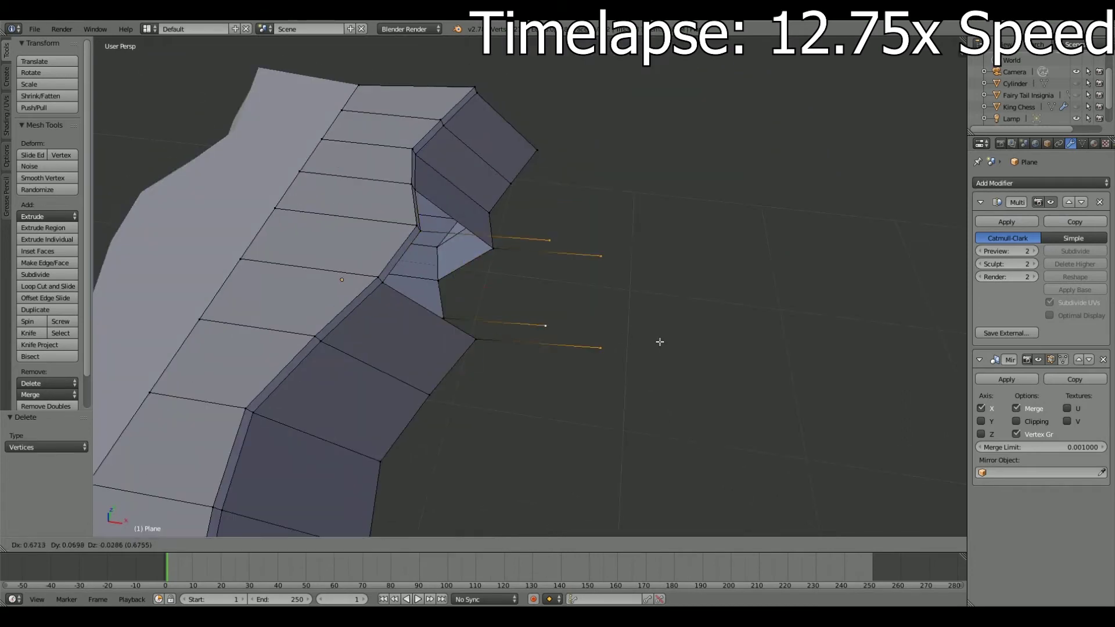
pyautogui.click(697, 296)
pyautogui.moveTo(709, 278); pyautogui.dragTo(733, 280, button='middle')
pyautogui.moveTo(551, 312); pyautogui.dragTo(552, 251, button='middle')
pyautogui.press('g')
pyautogui.press('x')
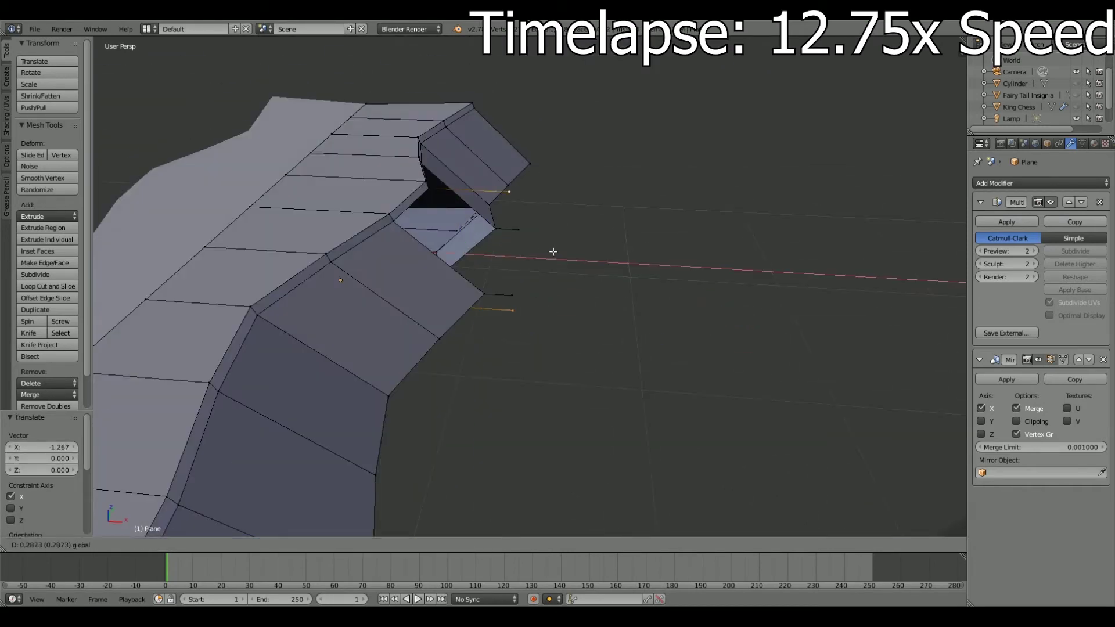
pyautogui.click(552, 251)
# Curve the new arm outline upward with further edge extensions locked to Y.
pyautogui.press('g')
pyautogui.press('y')
pyautogui.moveTo(504, 363)
pyautogui.mouseDown(button='middle')
pyautogui.moveTo(560, 308)
pyautogui.moveTo(525, 324)
pyautogui.moveTo(511, 302)
pyautogui.moveTo(580, 348)
pyautogui.mouseUp(button='middle')
pyautogui.press('g')
pyautogui.press('y')
pyautogui.click(567, 294)
pyautogui.press('g')
pyautogui.press('y')
pyautogui.click(617, 377)
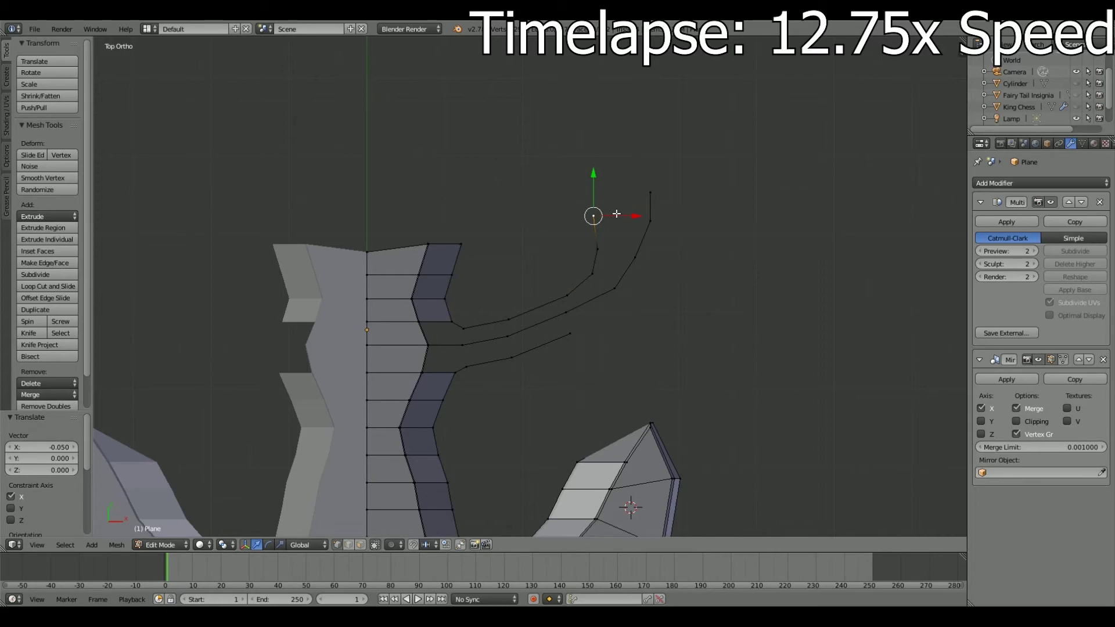
# Fill faces between the upper arm's curved edges and preview the smoothed ornament.
pyautogui.moveTo(750, 187)
pyautogui.mouseDown(button='middle')
pyautogui.moveTo(751, 236)
pyautogui.moveTo(366, 336)
pyautogui.mouseUp(button='middle')
pyautogui.press('f')
pyautogui.moveTo(677, 308)
pyautogui.mouseDown(button='middle')
pyautogui.moveTo(434, 356)
pyautogui.moveTo(661, 202)
pyautogui.mouseUp(button='middle')
pyautogui.moveTo(564, 247); pyautogui.dragTo(658, 420, button='middle')
pyautogui.moveTo(633, 386)
pyautogui.mouseDown(button='middle')
pyautogui.moveTo(627, 405)
pyautogui.moveTo(364, 340)
pyautogui.moveTo(485, 267)
pyautogui.mouseUp(button='middle')
pyautogui.press('Tab')
pyautogui.press('Tab')
# Zoom in on the arm's joint and select a single joint vertex.
pyautogui.moveTo(173, 540)
pyautogui.mouseDown(button='middle')
pyautogui.moveTo(473, 411)
pyautogui.moveTo(580, 399)
pyautogui.moveTo(537, 303)
pyautogui.mouseUp(button='middle')
pyautogui.scroll(5, 552, 385)
pyautogui.rightClick(537, 303)
pyautogui.moveTo(429, 361); pyautogui.dragTo(435, 259, button='middle')
pyautogui.scroll(2, 435, 259)
pyautogui.rightClick(424, 264)
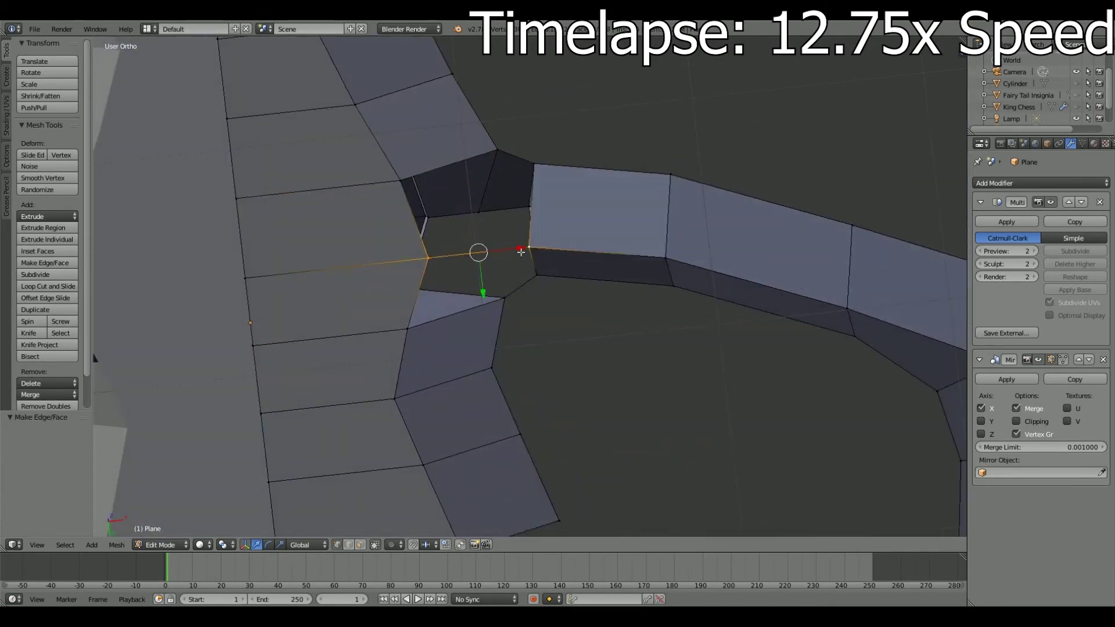
pyautogui.moveTo(535, 281); pyautogui.dragTo(573, 319, button='middle')
pyautogui.press('a')
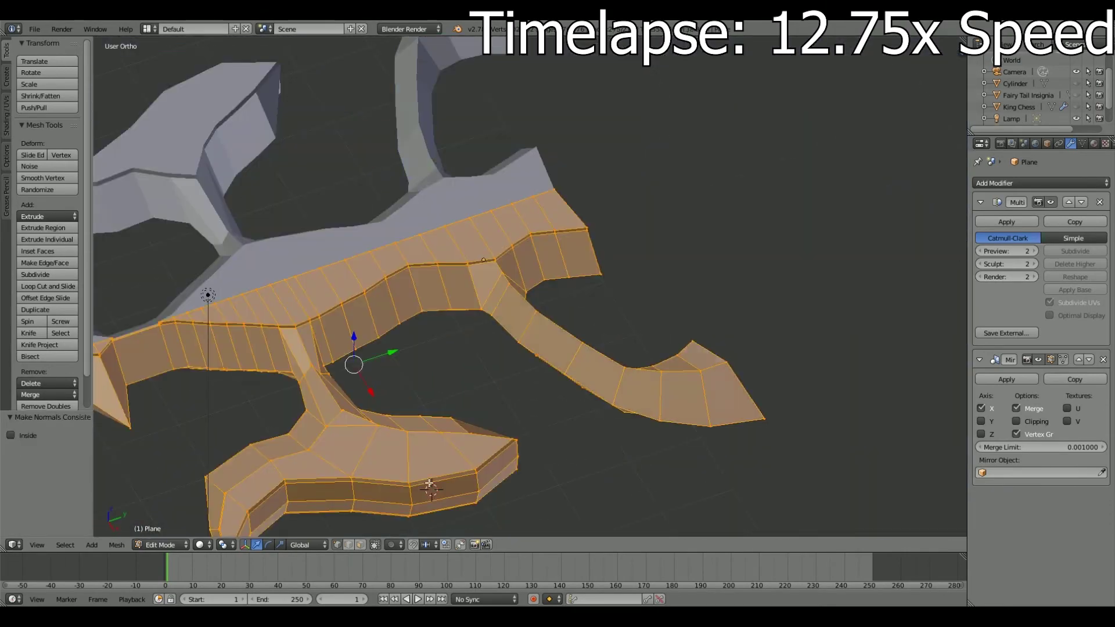
pyautogui.moveTo(642, 323); pyautogui.dragTo(567, 410, button='middle')
# Slide the joint vertex along Y in top view, then clear the selection.
pyautogui.press('g')
pyautogui.press('y')
pyautogui.press('KP_7')
pyautogui.scroll(-2, 503, 337)
pyautogui.press('g')
pyautogui.press('y')
pyautogui.click(503, 337)
pyautogui.press('a')
# Undo the last change and nudge a joint vertex slightly along Y.
pyautogui.moveTo(445, 344)
pyautogui.mouseDown(button='middle')
pyautogui.moveTo(497, 273)
pyautogui.moveTo(369, 548)
pyautogui.mouseUp(button='middle')
pyautogui.hotkey('ctrl', 'z')
pyautogui.press('Tab')
pyautogui.scroll(5, 448, 343)
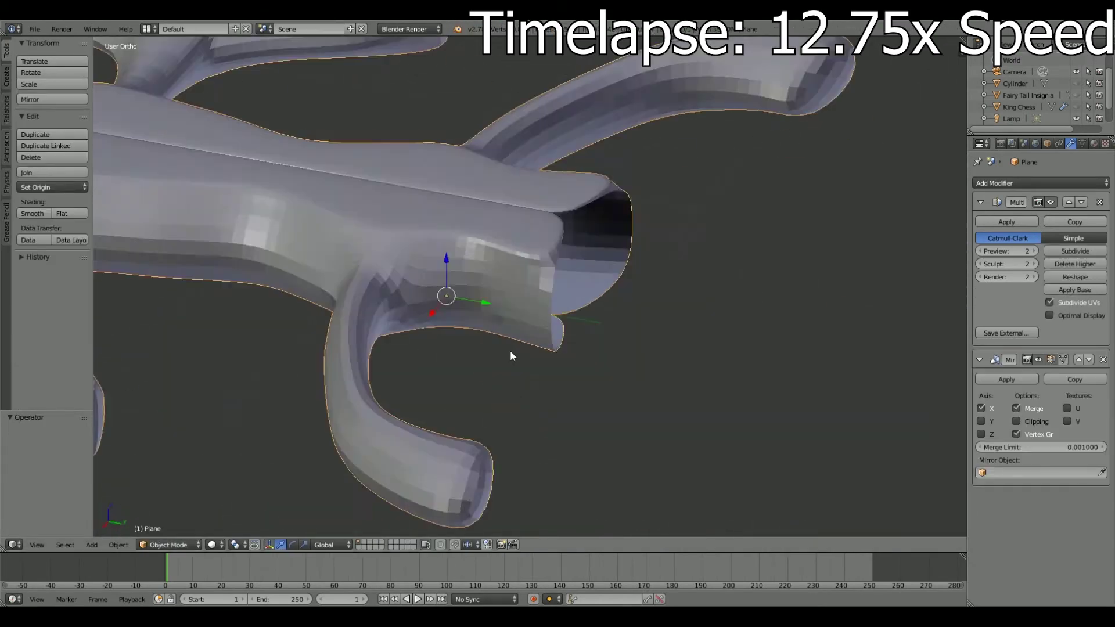
pyautogui.moveTo(448, 343); pyautogui.dragTo(581, 367, button='middle')
pyautogui.press('g')
pyautogui.press('y')
pyautogui.click(420, 393)
# Check the smoothed result, then add a loop cut along the new arm.
pyautogui.moveTo(494, 464); pyautogui.dragTo(635, 405, button='middle')
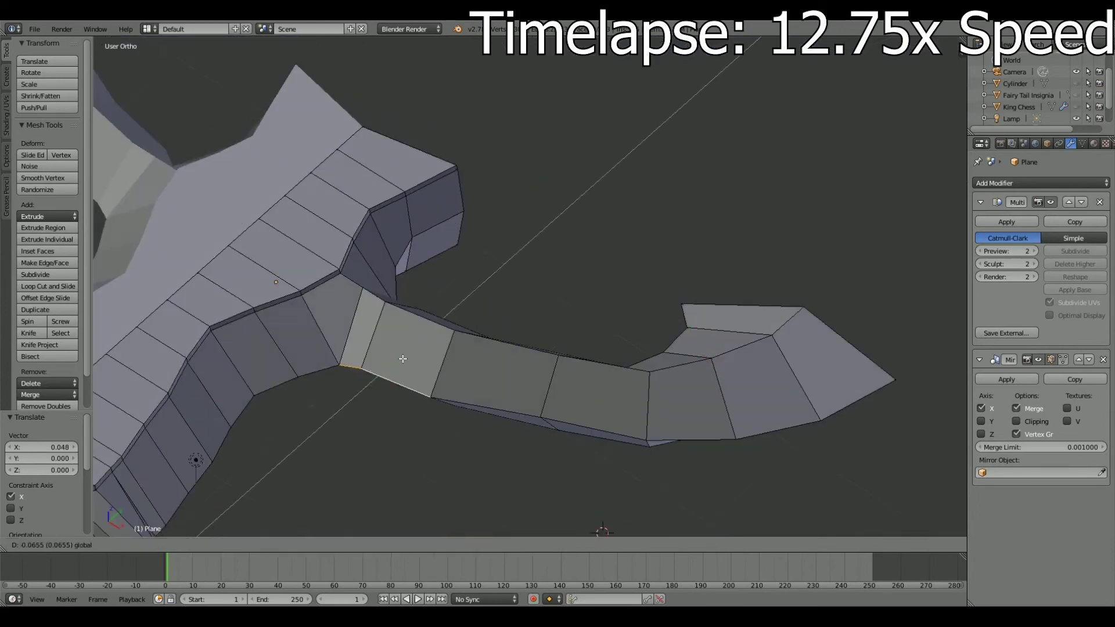
pyautogui.press('Tab')
pyautogui.scroll(-5, 370, 325)
pyautogui.press('Tab')
pyautogui.scroll(5, 370, 326)
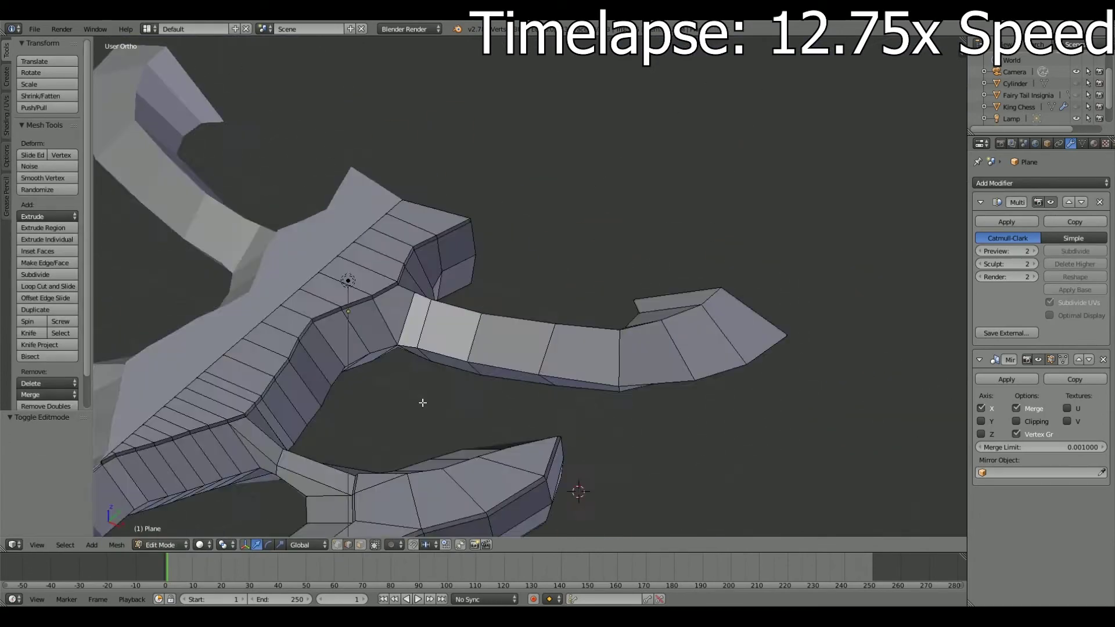
pyautogui.moveTo(406, 291); pyautogui.dragTo(523, 261, button='middle')
pyautogui.click(48, 286)
pyautogui.click(427, 336)
pyautogui.moveTo(422, 367)
pyautogui.mouseDown(button='middle')
pyautogui.moveTo(407, 325)
pyautogui.moveTo(378, 348)
pyautogui.mouseUp(button='middle')
pyautogui.press('a')
# Back in Object Mode, apply the Mirror modifier to make the mirrored half permanent.
pyautogui.click(174, 545)
pyautogui.scroll(-5, 465, 262)
pyautogui.moveTo(406, 232); pyautogui.dragTo(463, 152, button='middle')
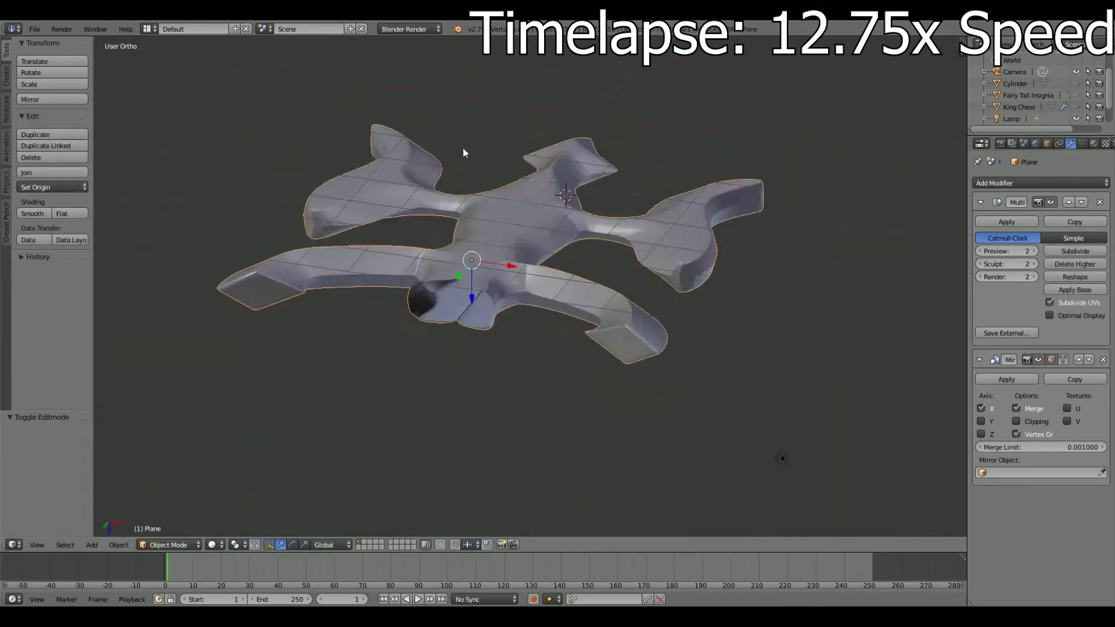
pyautogui.press('Tab')
pyautogui.press('Tab')
pyautogui.click(1006, 379)
pyautogui.press('Tab')
pyautogui.press('Tab')
# Place the ornament under the keyhole disc and scale it down to 0.66.
pyautogui.scroll(-2, 1039, 112)
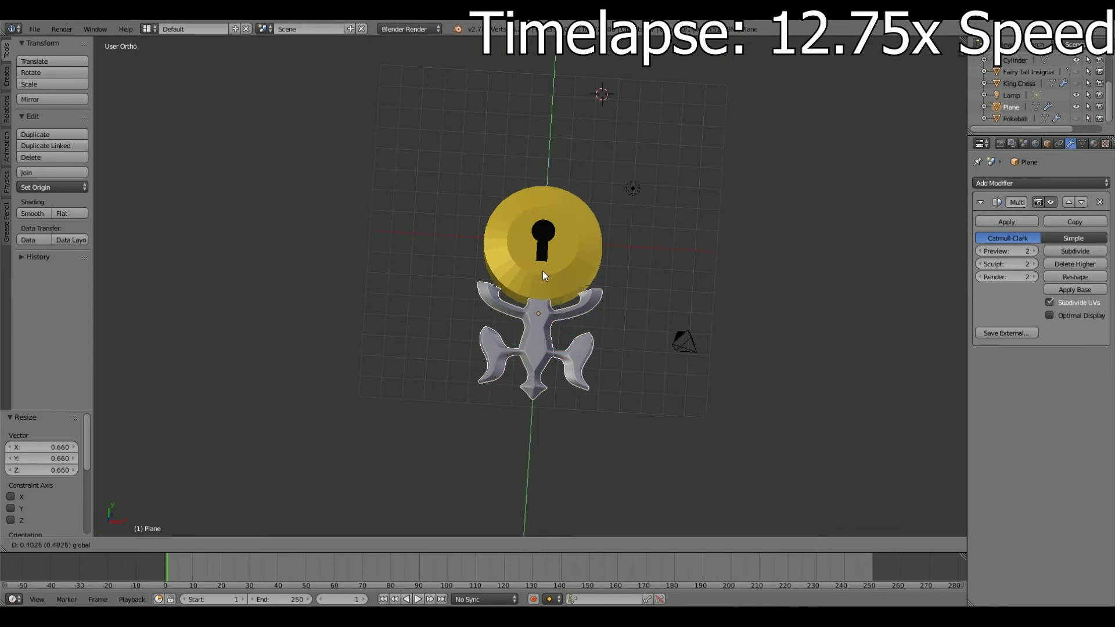
pyautogui.scroll(5, 542, 271)
pyautogui.click(174, 545)
pyautogui.click(168, 518)
pyautogui.moveTo(356, 432); pyautogui.dragTo(593, 449, button='middle')
pyautogui.press('s')
pyautogui.click(474, 352)
pyautogui.moveTo(473, 352)
pyautogui.mouseDown(button='middle')
pyautogui.moveTo(675, 486)
pyautogui.moveTo(462, 359)
pyautogui.mouseUp(button='middle')
# In Edit Mode, move the selected arm section to a new position.
pyautogui.press('Tab')
pyautogui.scroll(5, 462, 359)
pyautogui.press('g')
pyautogui.click(720, 303)
pyautogui.moveTo(720, 303); pyautogui.dragTo(755, 343, button='middle')
pyautogui.moveTo(693, 314); pyautogui.dragTo(473, 331, button='middle')
# Box-select the faces at the arm tips.
pyautogui.press('a')
pyautogui.scroll(5, 473, 330)
pyautogui.rightClick(455, 249)
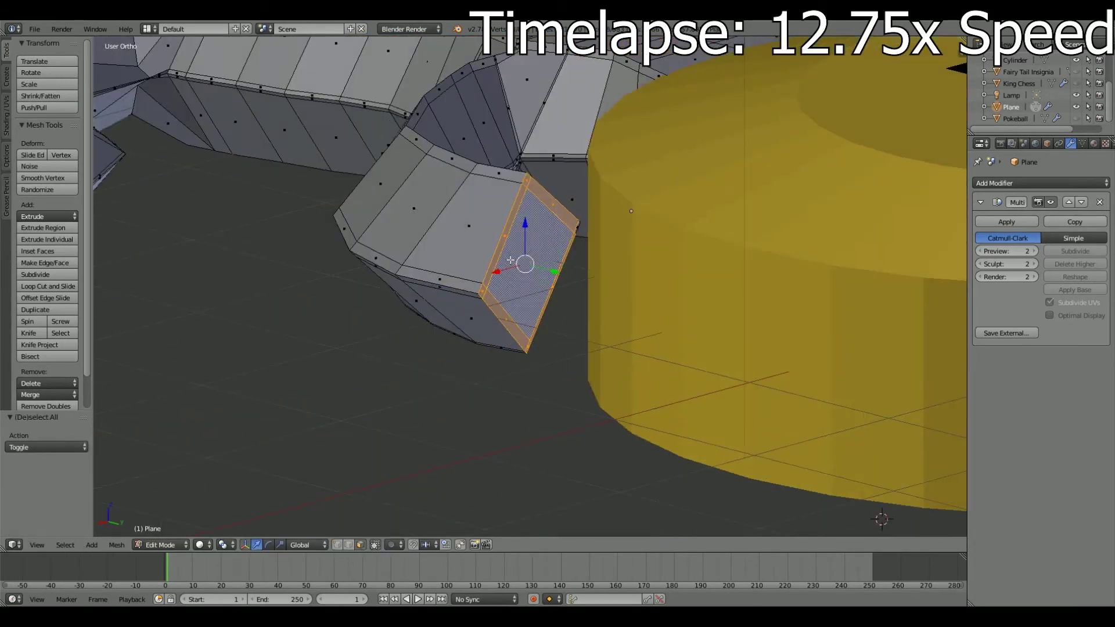
pyautogui.moveTo(454, 249); pyautogui.dragTo(667, 410, button='middle')
pyautogui.scroll(-5, 666, 410)
pyautogui.press('b')
pyautogui.moveTo(527, 177); pyautogui.dragTo(701, 258)
pyautogui.moveTo(701, 257)
pyautogui.mouseDown(button='middle')
pyautogui.moveTo(638, 290)
pyautogui.moveTo(593, 271)
pyautogui.mouseUp(button='middle')
# Select two arm-tip faces and move them along X.
pyautogui.scroll(-3, 639, 290)
pyautogui.scroll(5, 593, 271)
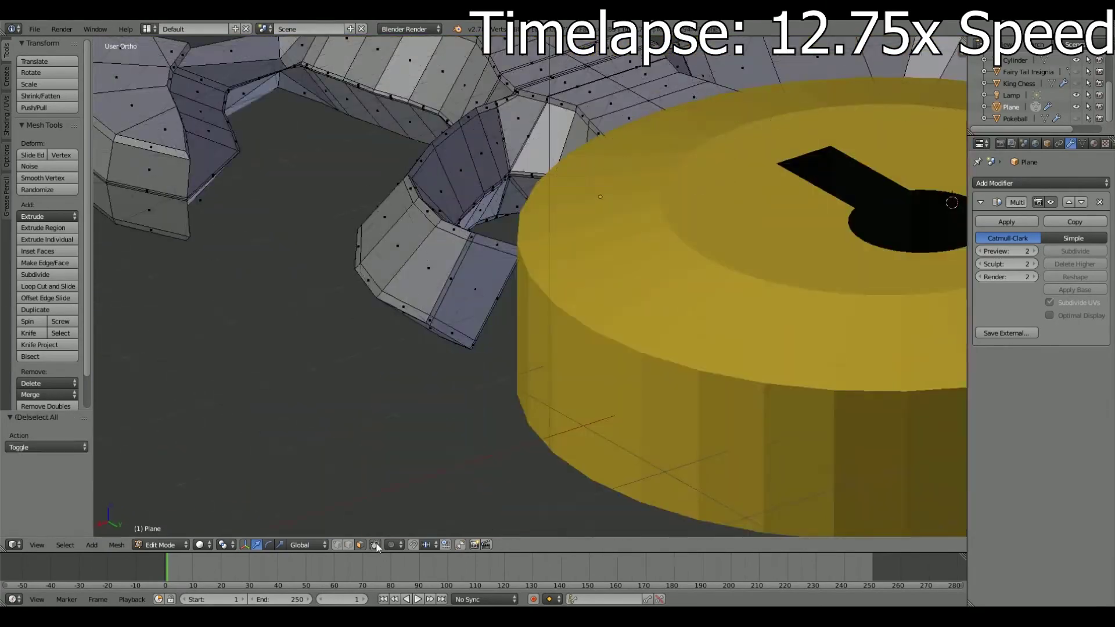
pyautogui.scroll(3, 407, 261)
pyautogui.rightClick(348, 249)
pyautogui.rightClick(447, 348)
pyautogui.press('g')
pyautogui.press('x')
pyautogui.click(574, 366)
# Move the bottom arm tip along Y.
pyautogui.moveTo(574, 365); pyautogui.dragTo(418, 301, button='middle')
pyautogui.scroll(3, 378, 331)
pyautogui.scroll(-5, 620, 249)
pyautogui.scroll(3, 516, 354)
pyautogui.press('g')
pyautogui.press('y')
pyautogui.click(516, 355)
# Box-select the extra arm faces and delete that arm geometry.
pyautogui.scroll(-3, 516, 355)
pyautogui.click(161, 544)
pyautogui.click(156, 522)
pyautogui.moveTo(331, 92); pyautogui.dragTo(523, 523)
pyautogui.scroll(5, 522, 522)
pyautogui.moveTo(522, 522)
pyautogui.mouseDown(button='middle')
pyautogui.moveTo(541, 505)
pyautogui.moveTo(580, 290)
pyautogui.mouseUp(button='middle')
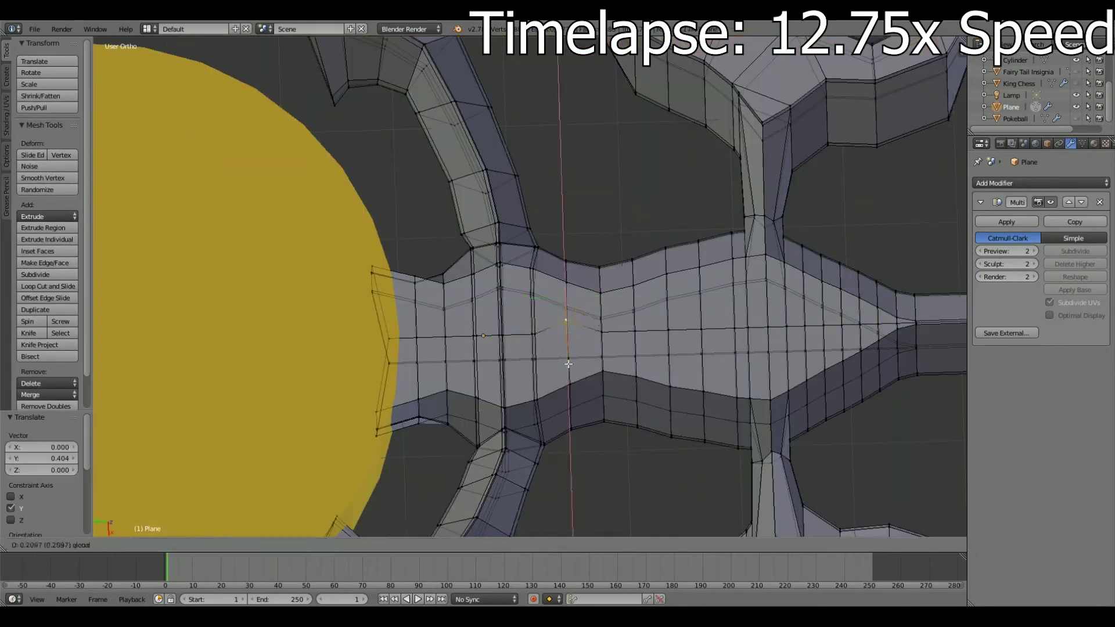
pyautogui.scroll(-5, 580, 291)
pyautogui.scroll(4, 581, 261)
pyautogui.scroll(3, 645, 251)
pyautogui.scroll(-3, 645, 251)
pyautogui.moveTo(629, 192)
pyautogui.mouseDown(button='middle')
pyautogui.moveTo(557, 220)
pyautogui.moveTo(521, 209)
pyautogui.mouseUp(button='middle')
pyautogui.press('x')
pyautogui.click(1039, 183)
# Reshape an arm tip by moving its edge twice along Y.
pyautogui.moveTo(883, 225)
pyautogui.mouseDown(button='middle')
pyautogui.moveTo(796, 299)
pyautogui.moveTo(941, 363)
pyautogui.mouseUp(button='middle')
pyautogui.scroll(5, 796, 299)
pyautogui.rightClick(501, 395)
pyautogui.press('g')
pyautogui.press('y')
pyautogui.click(534, 428)
pyautogui.press('g')
pyautogui.press('y')
pyautogui.click(530, 459)
# Select vertices on the charm's arm and fill the gap with a new face.
pyautogui.moveTo(530, 458)
pyautogui.mouseDown(button='middle')
pyautogui.moveTo(548, 391)
pyautogui.moveTo(521, 333)
pyautogui.moveTo(530, 433)
pyautogui.moveTo(288, 447)
pyautogui.moveTo(545, 392)
pyautogui.mouseUp(button='middle')
pyautogui.press('Tab')
pyautogui.press('Tab')
pyautogui.scroll(3, 546, 391)
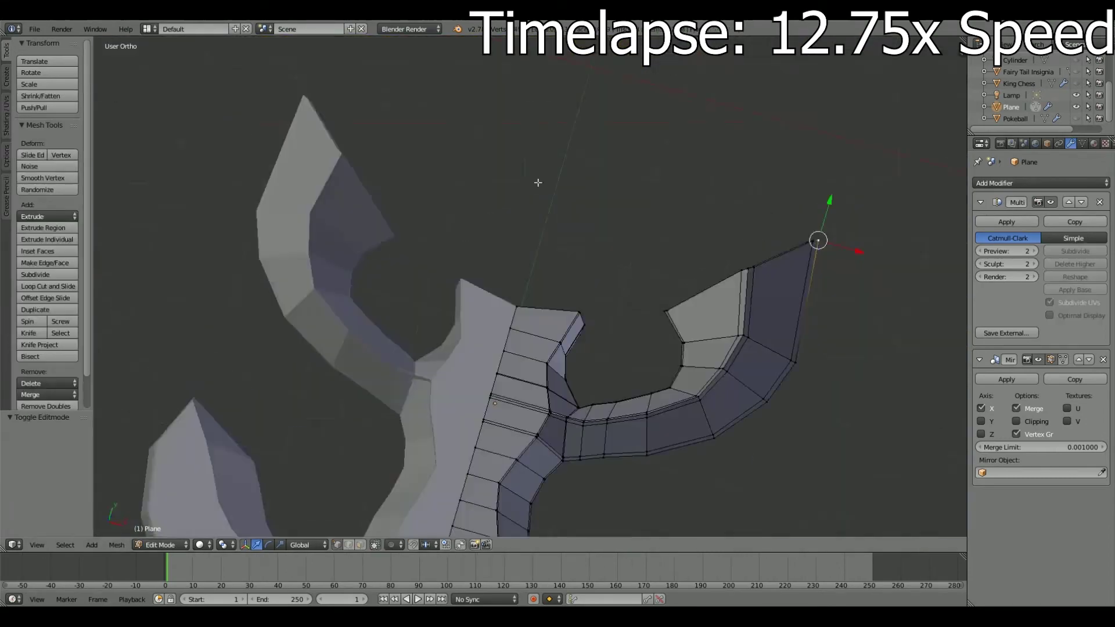
pyautogui.moveTo(535, 180); pyautogui.dragTo(742, 418, button='middle')
pyautogui.scroll(5, 742, 418)
pyautogui.rightClick(702, 219)
pyautogui.click(44, 262)
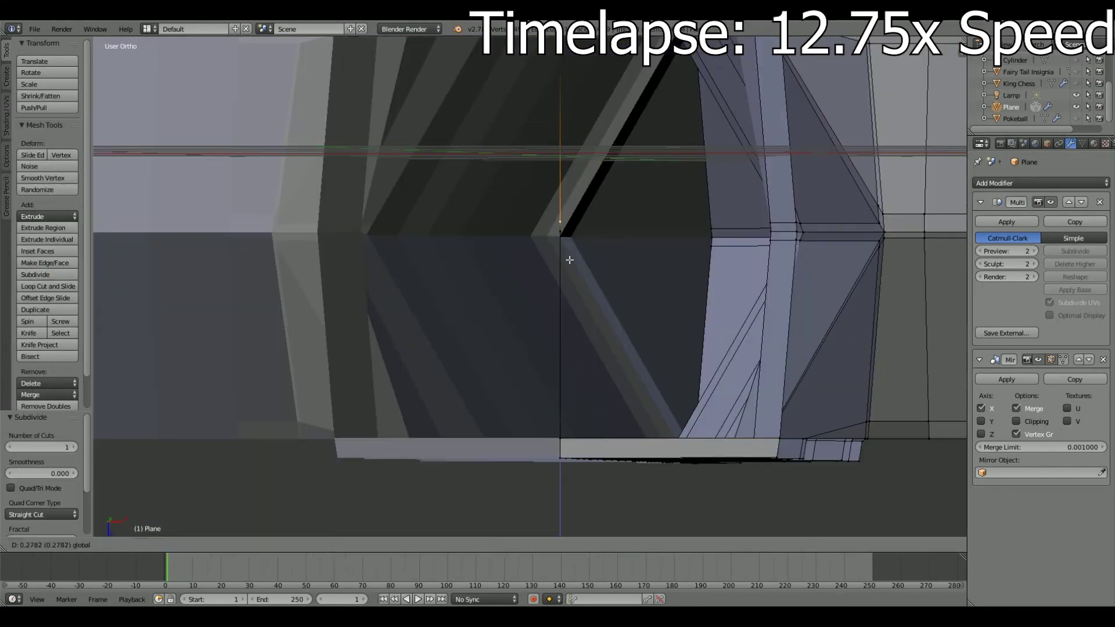
# Return to Object Mode and orbit around the whole keyhole charm.
pyautogui.scroll(-6, 798, 245)
pyautogui.press('Tab')
pyautogui.moveTo(799, 245); pyautogui.dragTo(756, 309, button='middle')
pyautogui.scroll(3, 756, 308)
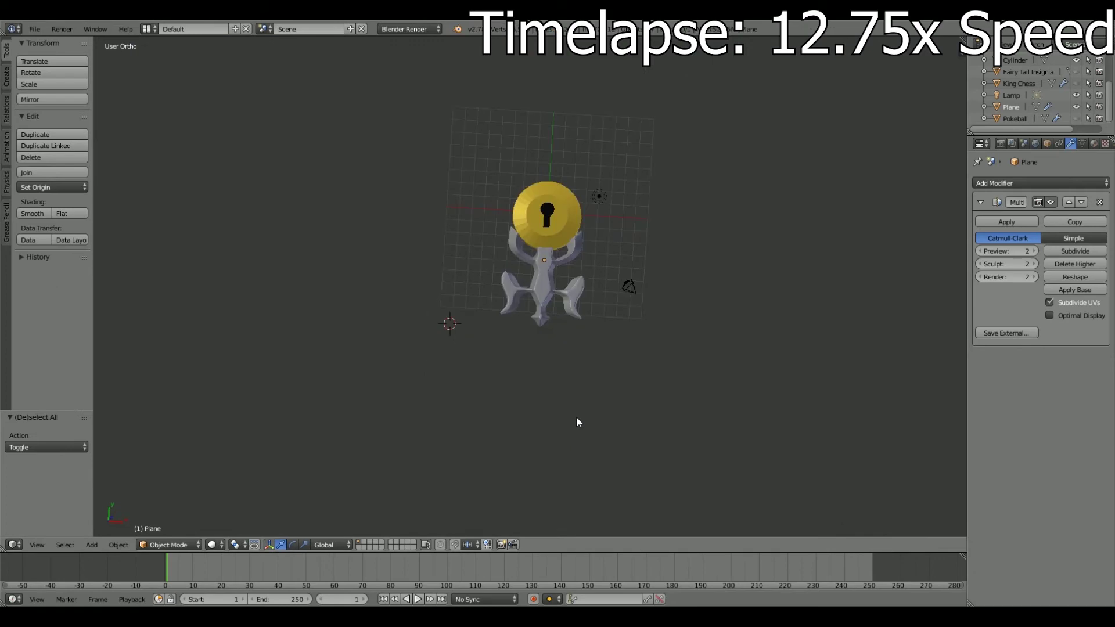
# Add an edge loop and knife cuts where the silver arms meet.
pyautogui.click(577, 364)
pyautogui.moveTo(576, 365); pyautogui.dragTo(588, 290, button='middle')
pyautogui.scroll(5, 588, 291)
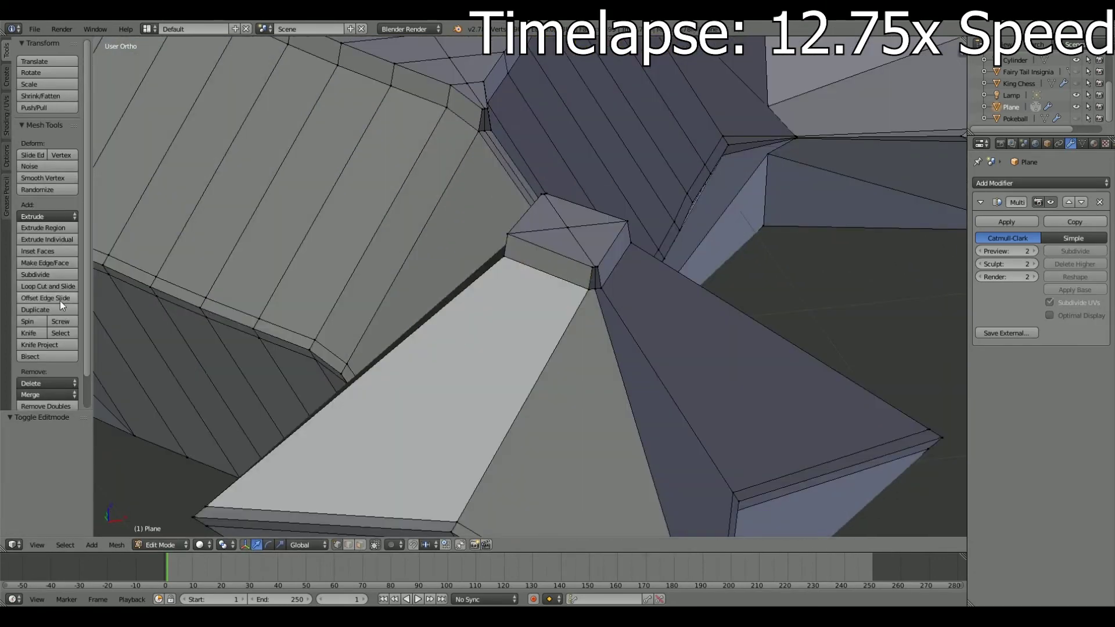
pyautogui.hotkey('ctrl', 'r')
pyautogui.click(499, 378)
pyautogui.moveTo(315, 401)
pyautogui.keyDown('shift'); pyautogui.mouseDown(button='middle')
pyautogui.moveTo(389, 385)
pyautogui.moveTo(550, 316)
pyautogui.mouseUp(button='middle'); pyautogui.keyUp('shift')
pyautogui.press('k')
pyautogui.scroll(-2, 435, 360)
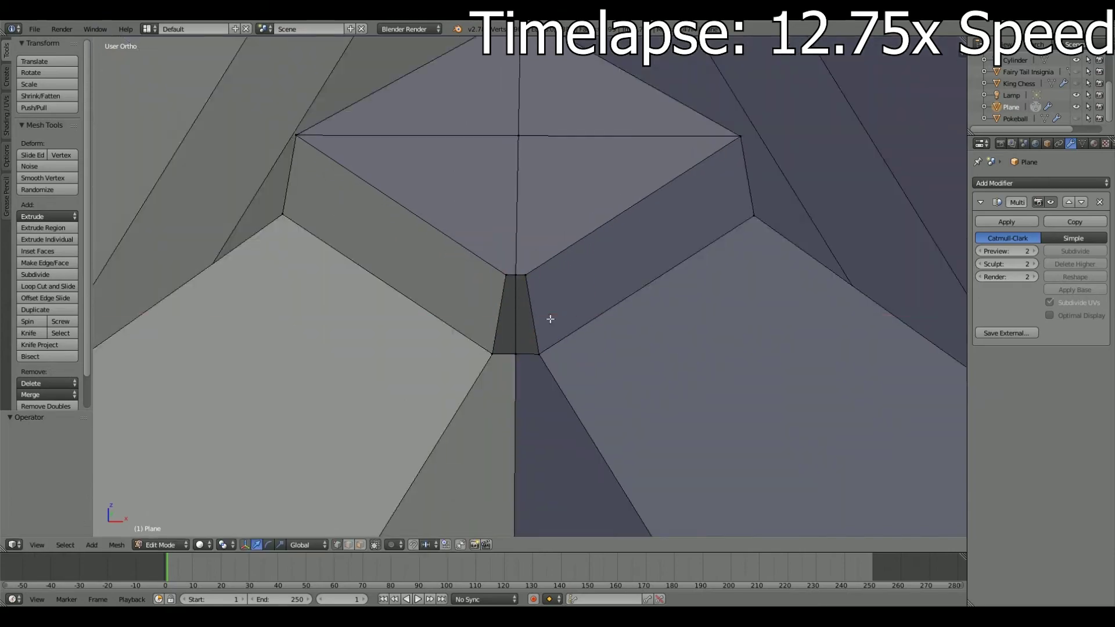
pyautogui.press('Tab')
pyautogui.press('Tab')
# Nudge the joint vertices along the Y axis into better positions.
pyautogui.moveTo(569, 259); pyautogui.dragTo(488, 331, button='middle')
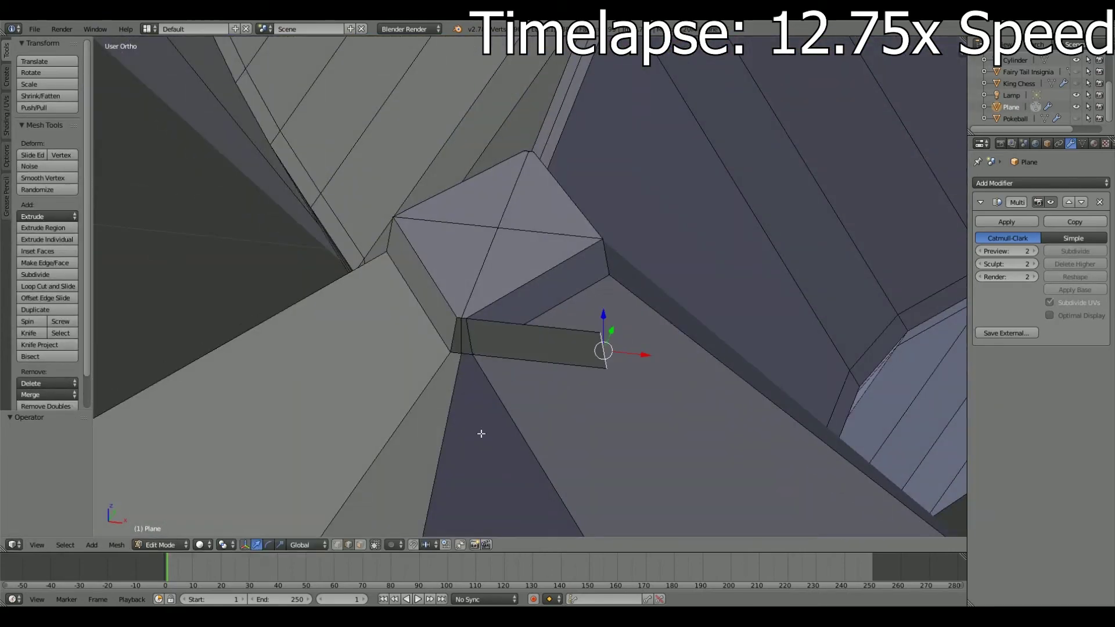
pyautogui.moveTo(490, 386); pyautogui.dragTo(555, 366, button='middle')
pyautogui.press('Escape')
pyautogui.moveTo(502, 428)
pyautogui.mouseDown(button='middle')
pyautogui.moveTo(485, 374)
pyautogui.moveTo(516, 291)
pyautogui.moveTo(436, 306)
pyautogui.moveTo(523, 278)
pyautogui.moveTo(464, 325)
pyautogui.moveTo(290, 244)
pyautogui.moveTo(500, 378)
pyautogui.moveTo(535, 342)
pyautogui.moveTo(455, 249)
pyautogui.moveTo(522, 323)
pyautogui.moveTo(194, 324)
pyautogui.mouseUp(button='middle')
pyautogui.click(520, 257)
pyautogui.scroll(3, 405, 321)
pyautogui.press('g')
pyautogui.press('y')
pyautogui.click(527, 348)
# Delete the stray vertices and shift the remaining selection slightly along X.
pyautogui.press('x')
pyautogui.press('Return')
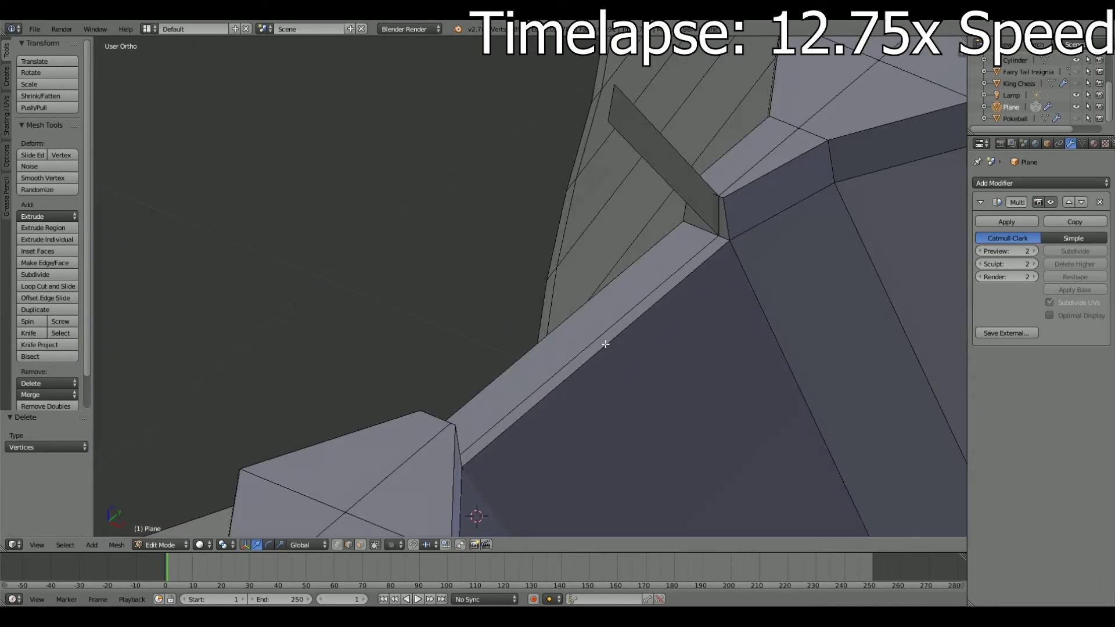
pyautogui.press('g')
pyautogui.press('x')
pyautogui.click(529, 306)
pyautogui.moveTo(530, 306)
pyautogui.mouseDown(button='middle')
pyautogui.moveTo(406, 262)
pyautogui.moveTo(290, 290)
pyautogui.mouseUp(button='middle')
pyautogui.moveTo(498, 417); pyautogui.dragTo(661, 389, button='middle')
pyautogui.moveTo(554, 463)
pyautogui.mouseDown(button='middle')
pyautogui.moveTo(657, 428)
pyautogui.moveTo(637, 273)
pyautogui.mouseUp(button='middle')
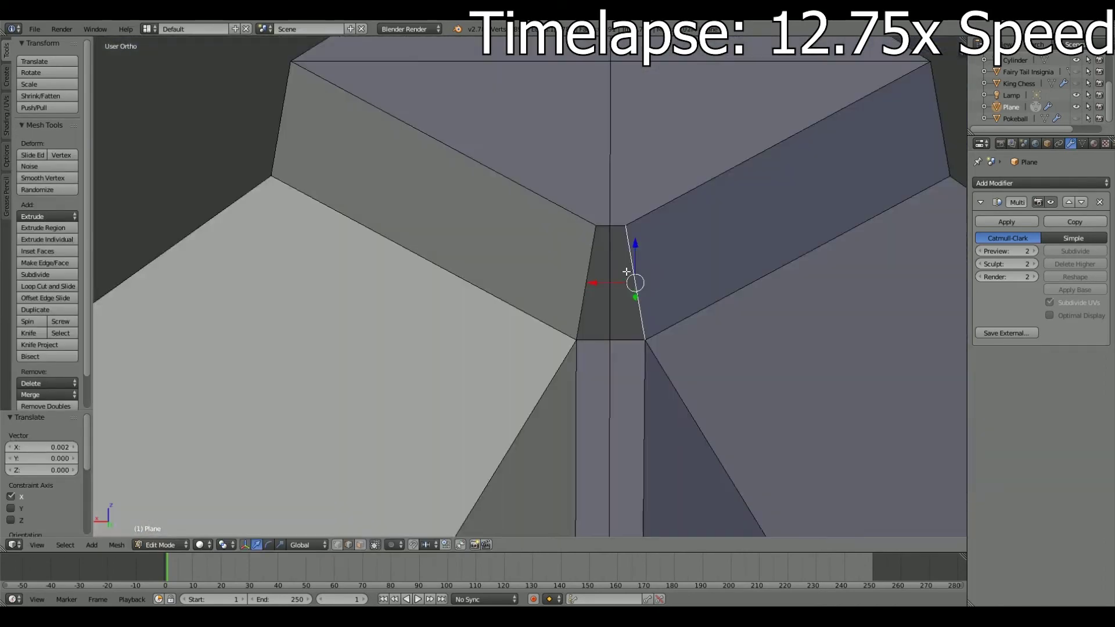
pyautogui.press('Tab')
pyautogui.press('Tab')
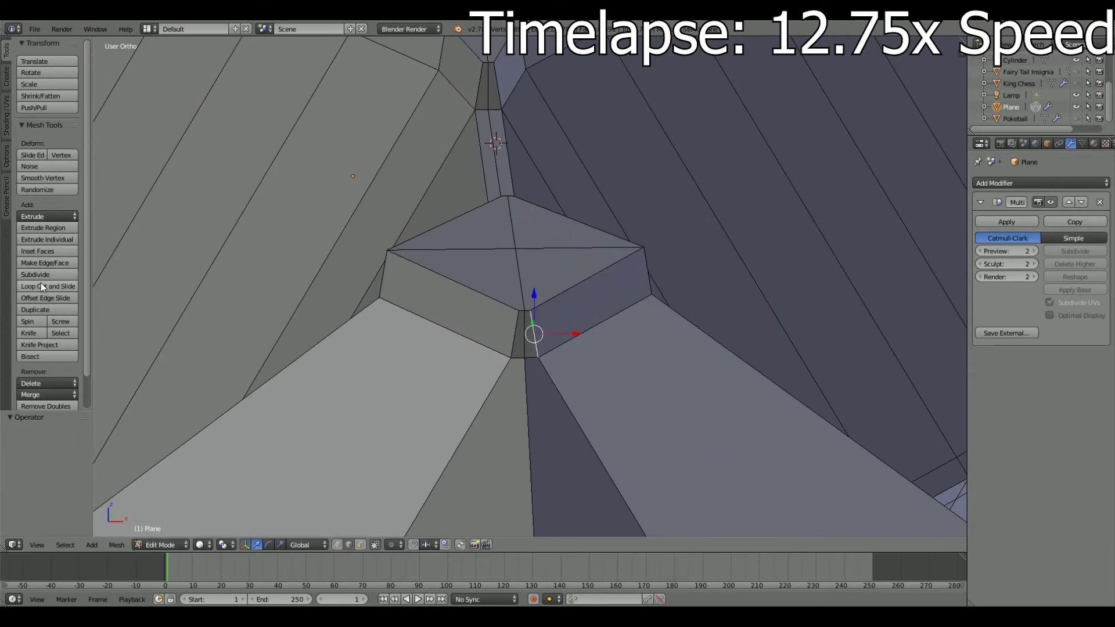
# Delete the face at the arm corner and inspect its surrounding edge loops.
pyautogui.scroll(4, 578, 343)
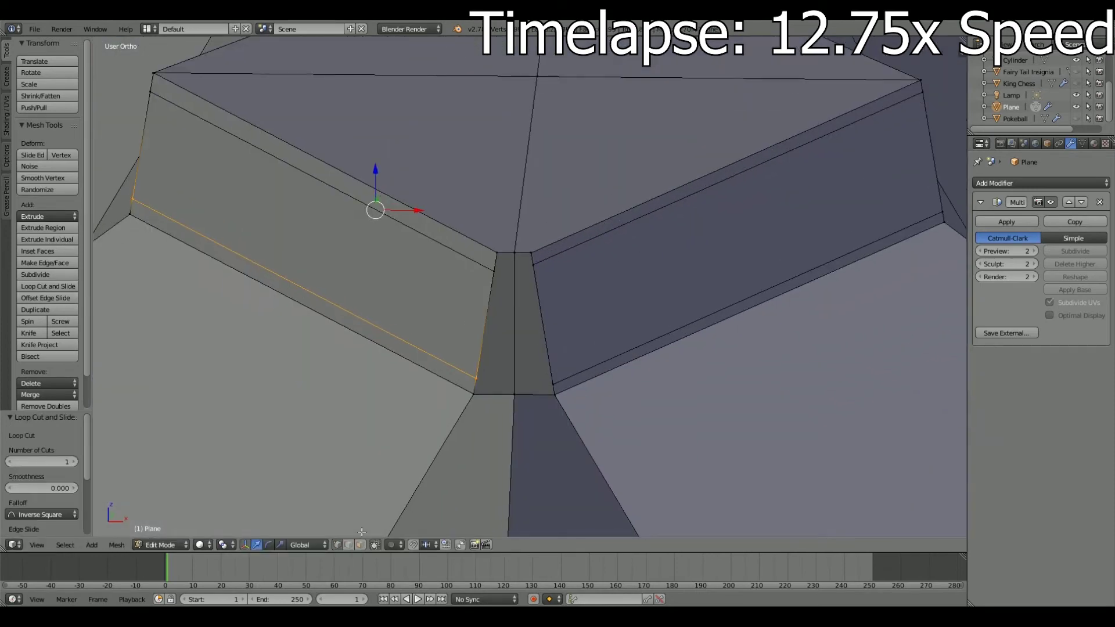
pyautogui.moveTo(665, 335)
pyautogui.mouseDown(button='middle')
pyautogui.moveTo(624, 417)
pyautogui.moveTo(555, 309)
pyautogui.mouseUp(button='middle')
pyautogui.scroll(5, 623, 417)
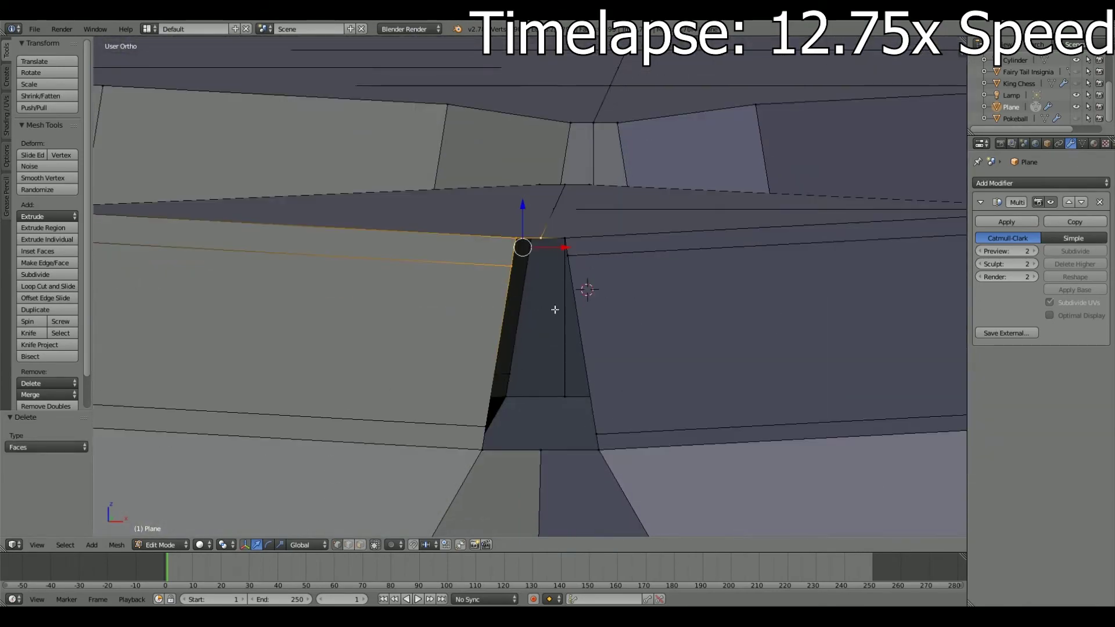
pyautogui.press('x')
pyautogui.moveTo(547, 470)
pyautogui.mouseDown(button='middle')
pyautogui.moveTo(565, 261)
pyautogui.moveTo(568, 367)
pyautogui.mouseUp(button='middle')
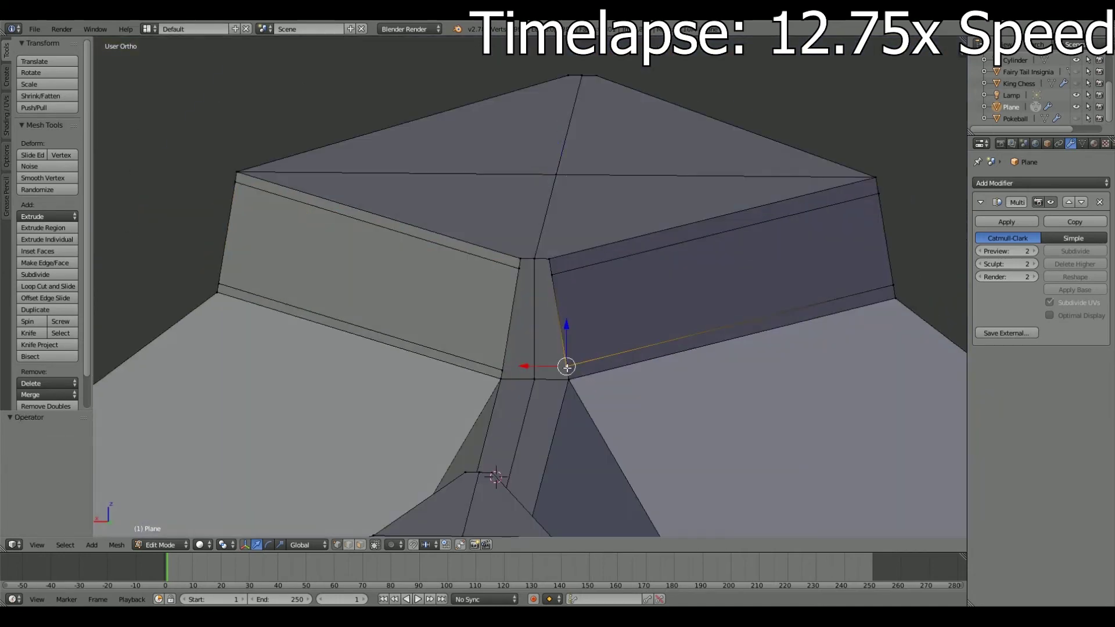
pyautogui.moveTo(390, 524); pyautogui.dragTo(521, 381, button='middle')
pyautogui.rightClick(521, 380)
pyautogui.moveTo(544, 265)
pyautogui.mouseDown(button='middle')
pyautogui.moveTo(552, 385)
pyautogui.moveTo(511, 366)
pyautogui.moveTo(517, 340)
pyautogui.moveTo(651, 295)
pyautogui.moveTo(492, 348)
pyautogui.moveTo(511, 336)
pyautogui.moveTo(523, 398)
pyautogui.moveTo(506, 344)
pyautogui.moveTo(410, 280)
pyautogui.mouseUp(button='middle')
pyautogui.press('a')
pyautogui.scroll(2, 510, 366)
pyautogui.keyDown('alt'); pyautogui.rightClick(517, 339); pyautogui.keyUp('alt')
pyautogui.press('a')
# Add another edge loop at the corner, remove the leftover face, and preview the smoothing.
pyautogui.hotkey('ctrl', 'r')
pyautogui.click(635, 336)
pyautogui.moveTo(635, 336)
pyautogui.mouseDown(button='middle')
pyautogui.moveTo(465, 291)
pyautogui.moveTo(348, 406)
pyautogui.mouseUp(button='middle')
pyautogui.press('x')
pyautogui.click(299, 457)
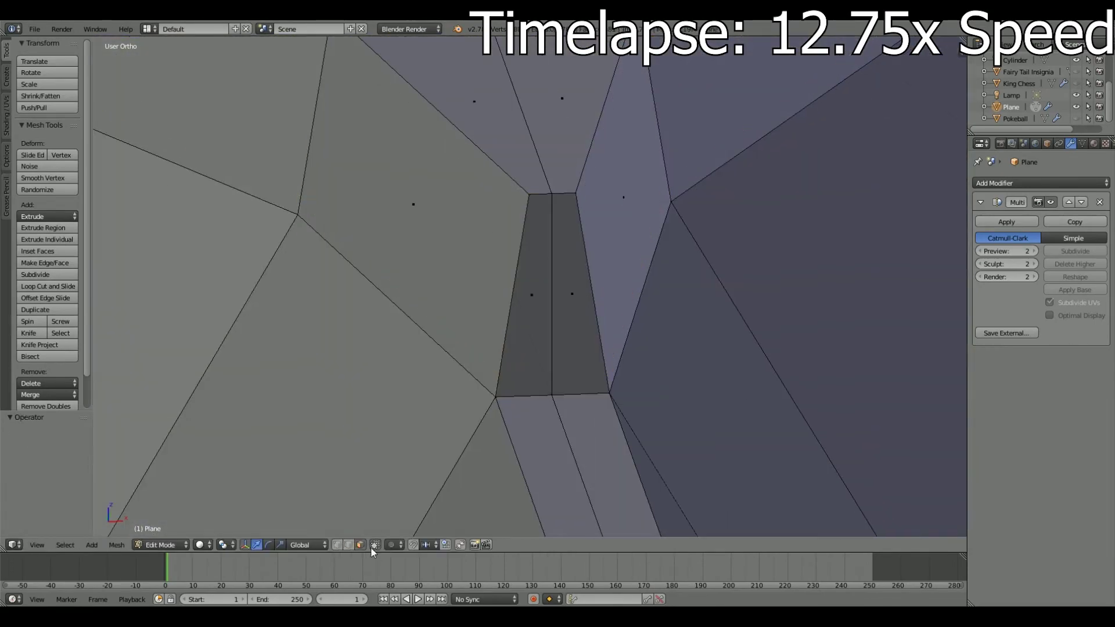
pyautogui.click(491, 318)
pyautogui.scroll(-10, 491, 318)
pyautogui.press('Tab')
pyautogui.press('Tab')
pyautogui.scroll(10, 573, 323)
pyautogui.moveTo(573, 323)
pyautogui.mouseDown(button='middle')
pyautogui.moveTo(659, 138)
pyautogui.moveTo(813, 371)
pyautogui.mouseUp(button='middle')
pyautogui.scroll(-8, 658, 138)
pyautogui.press('Tab')
# Join the silver body and gold keyhole disc into one object with Ctrl+J.
pyautogui.scroll(-6, 813, 372)
pyautogui.moveTo(548, 427); pyautogui.dragTo(549, 348, button='middle')
pyautogui.keyDown('shift'); pyautogui.rightClick(549, 308); pyautogui.keyUp('shift')
pyautogui.hotkey('ctrl', 'j')
pyautogui.scroll(-8, 549, 307)
pyautogui.moveTo(549, 308); pyautogui.dragTo(367, 284, button='middle')
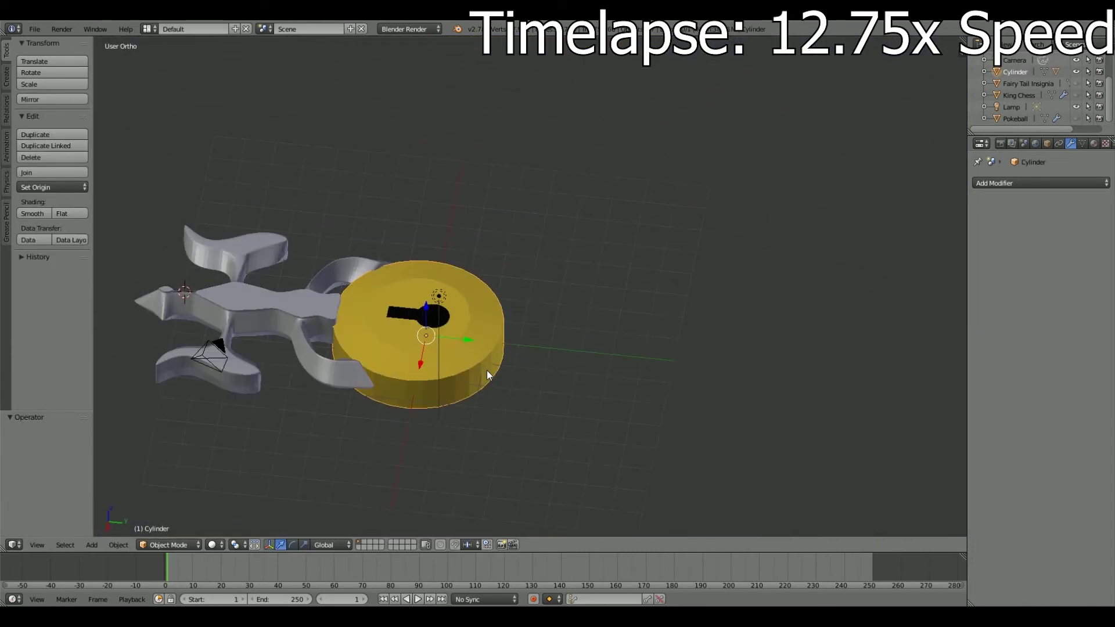
# Select all objects and save the scene as Subs.blend.
pyautogui.moveTo(489, 371)
pyautogui.mouseDown(button='middle')
pyautogui.moveTo(431, 475)
pyautogui.moveTo(566, 191)
pyautogui.mouseUp(button='middle')
pyautogui.press('a')
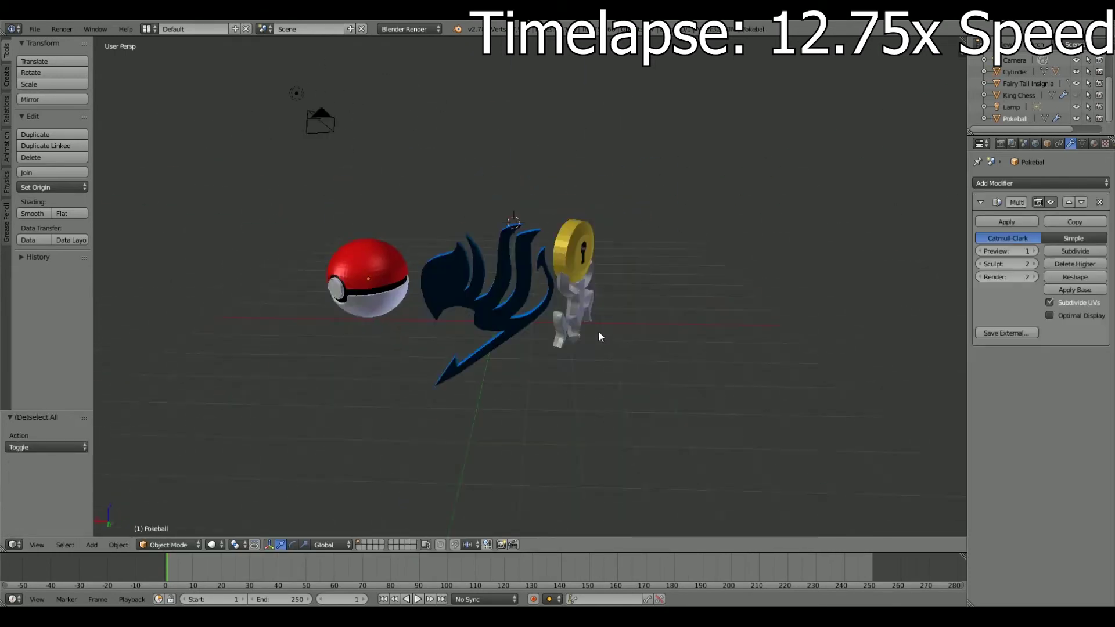
pyautogui.hotkey('ctrl', 'shift', 's')
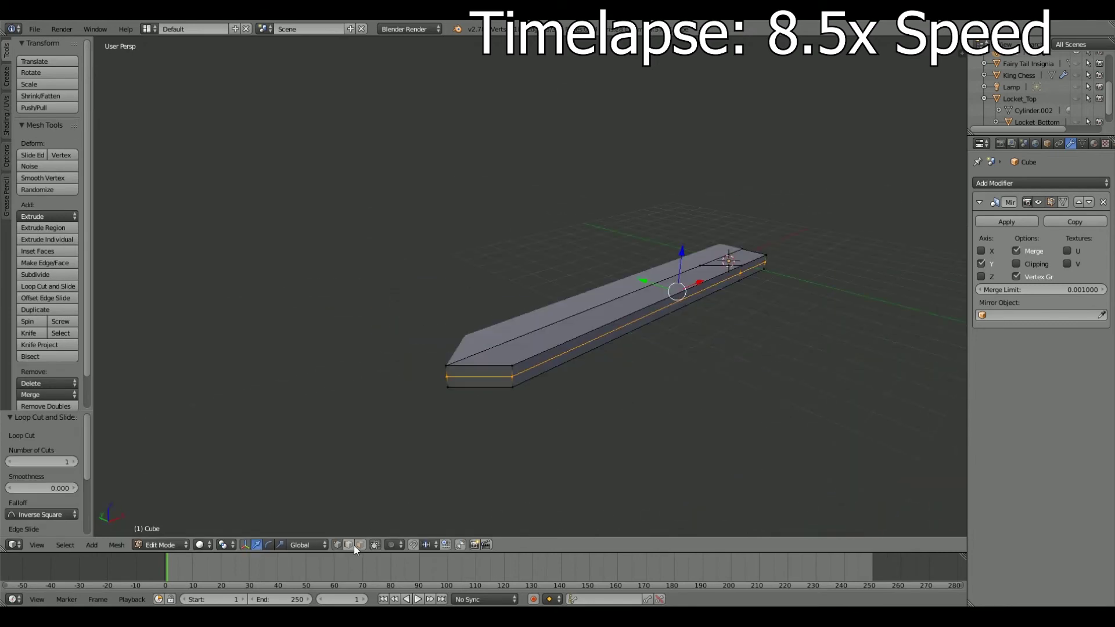
# Apply the blade's Mirror modifier, then add a Multiresolution modifier and subdivide it.
pyautogui.moveTo(560, 379); pyautogui.dragTo(441, 349, button='middle')
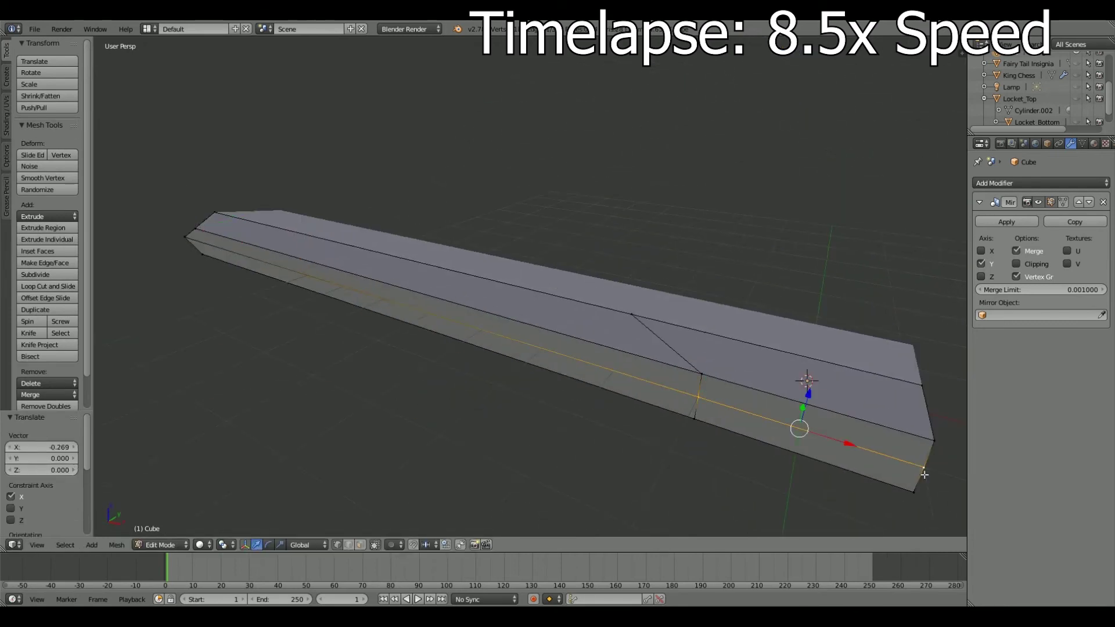
pyautogui.click(267, 413)
pyautogui.moveTo(267, 413)
pyautogui.mouseDown(button='middle')
pyautogui.moveTo(945, 243)
pyautogui.moveTo(526, 348)
pyautogui.mouseUp(button='middle')
pyautogui.press('a')
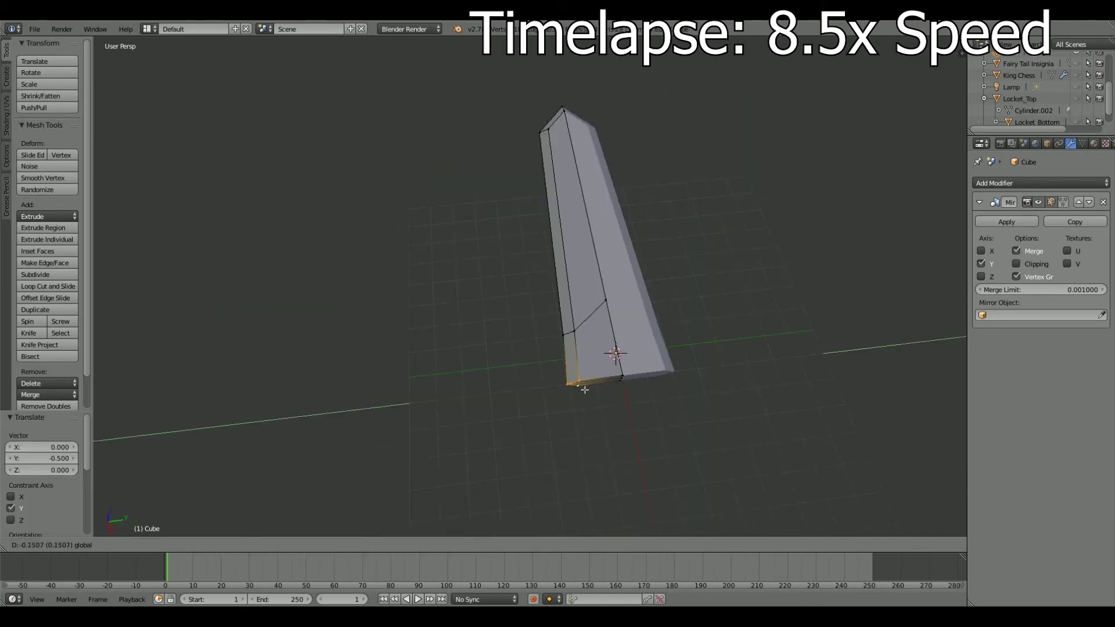
pyautogui.click(1006, 222)
pyautogui.click(1039, 182)
pyautogui.click(821, 316)
pyautogui.scroll(5, 638, 290)
pyautogui.moveTo(639, 290); pyautogui.dragTo(580, 348, button='middle')
pyautogui.click(188, 544)
pyautogui.click(1034, 251)
# Switch between Edit and Object Mode to inspect the subdivided blade.
pyautogui.moveTo(692, 314); pyautogui.dragTo(999, 261, button='middle')
pyautogui.moveTo(1006, 251); pyautogui.dragTo(982, 250)
pyautogui.moveTo(639, 291)
pyautogui.mouseDown(button='middle')
pyautogui.moveTo(523, 325)
pyautogui.moveTo(464, 406)
pyautogui.moveTo(796, 262)
pyautogui.mouseUp(button='middle')
pyautogui.press('Tab')
pyautogui.press('a')
pyautogui.scroll(3, 476, 426)
pyautogui.press('Tab')
pyautogui.scroll(-3, 558, 401)
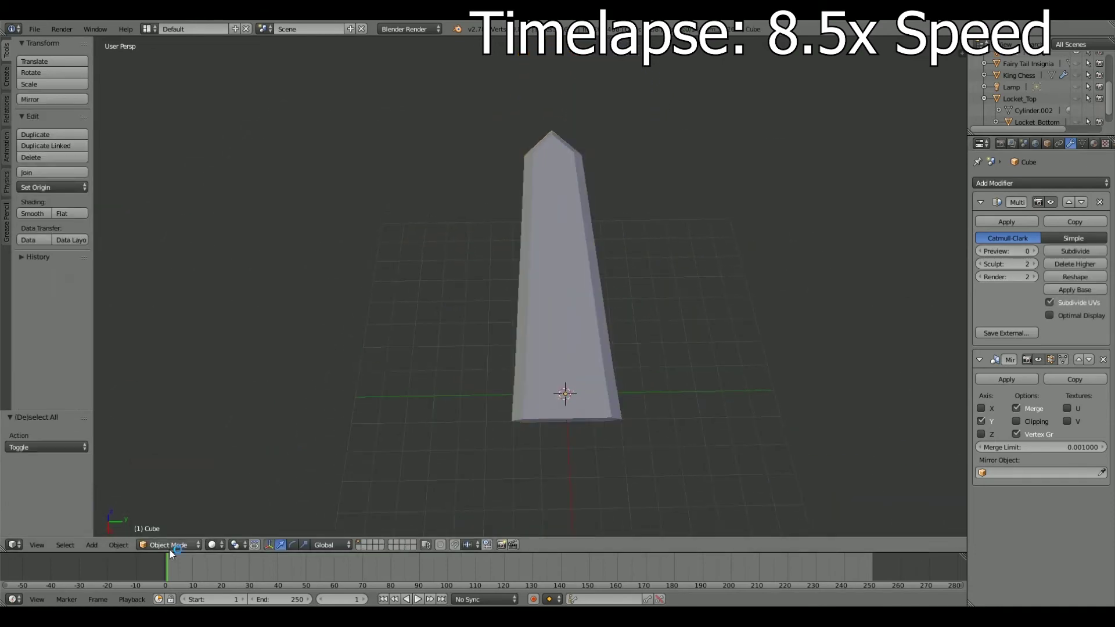
pyautogui.press('Tab')
pyautogui.moveTo(656, 301); pyautogui.dragTo(571, 383, button='middle')
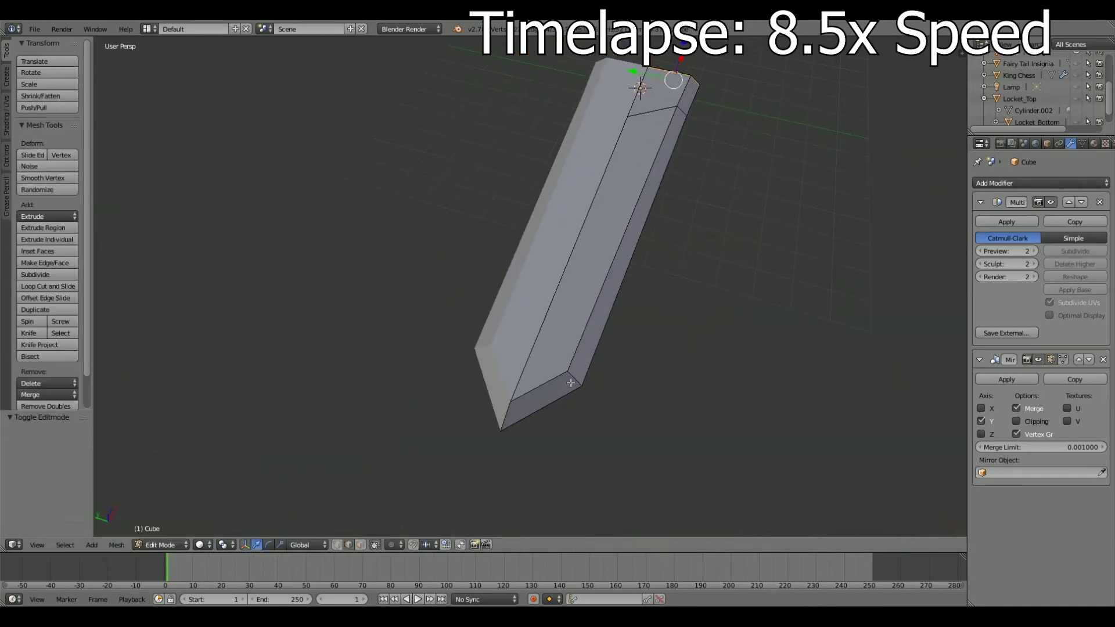
pyautogui.click(166, 517)
pyautogui.moveTo(569, 394)
pyautogui.mouseDown(button='middle')
pyautogui.moveTo(575, 249)
pyautogui.moveTo(493, 484)
pyautogui.moveTo(663, 378)
pyautogui.moveTo(562, 431)
pyautogui.mouseUp(button='middle')
# Cut a new edge loop into the blade to chamfer its edges.
pyautogui.press('Tab')
pyautogui.press('Tab')
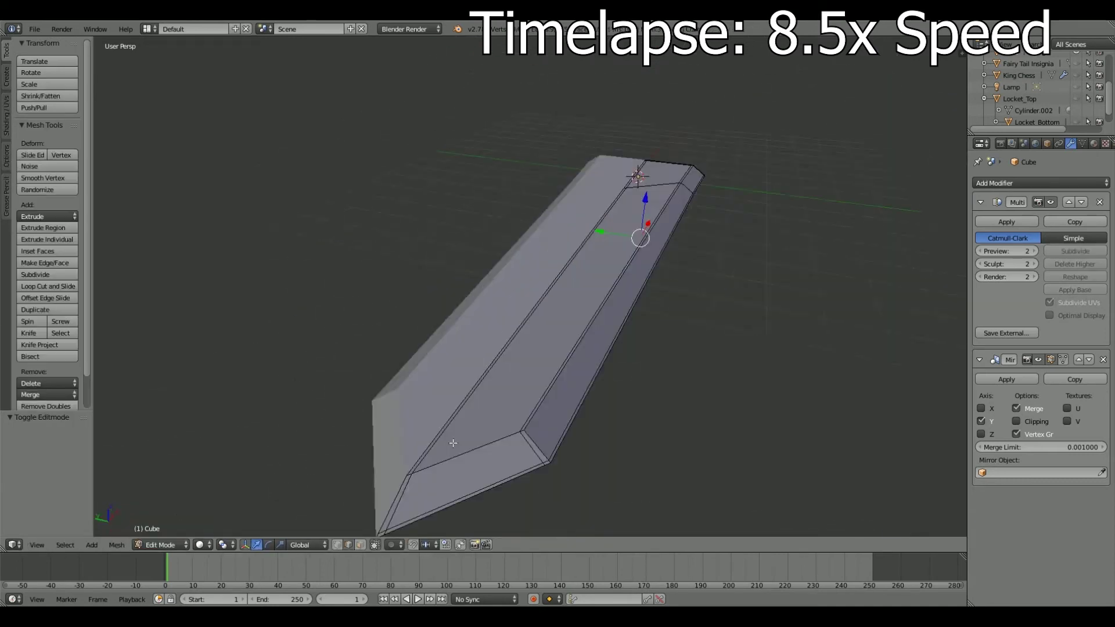
pyautogui.scroll(2, 562, 431)
pyautogui.hotkey('ctrl', 'r')
pyautogui.click(531, 145)
pyautogui.moveTo(531, 145)
pyautogui.mouseDown(button='middle')
pyautogui.moveTo(418, 443)
pyautogui.moveTo(561, 422)
pyautogui.mouseUp(button='middle')
pyautogui.press('Tab')
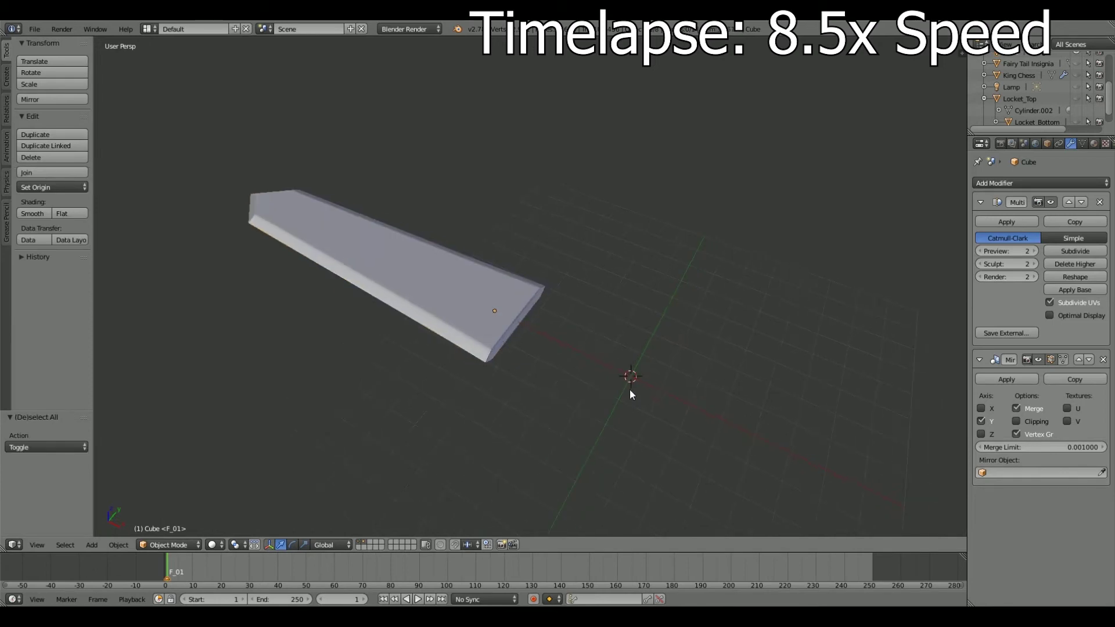
pyautogui.moveTo(629, 389)
pyautogui.mouseDown(button='middle')
pyautogui.moveTo(537, 417)
pyautogui.moveTo(656, 386)
pyautogui.mouseUp(button='middle')
# Add a cube for the guard and flatten it along Z.
pyautogui.click(92, 545)
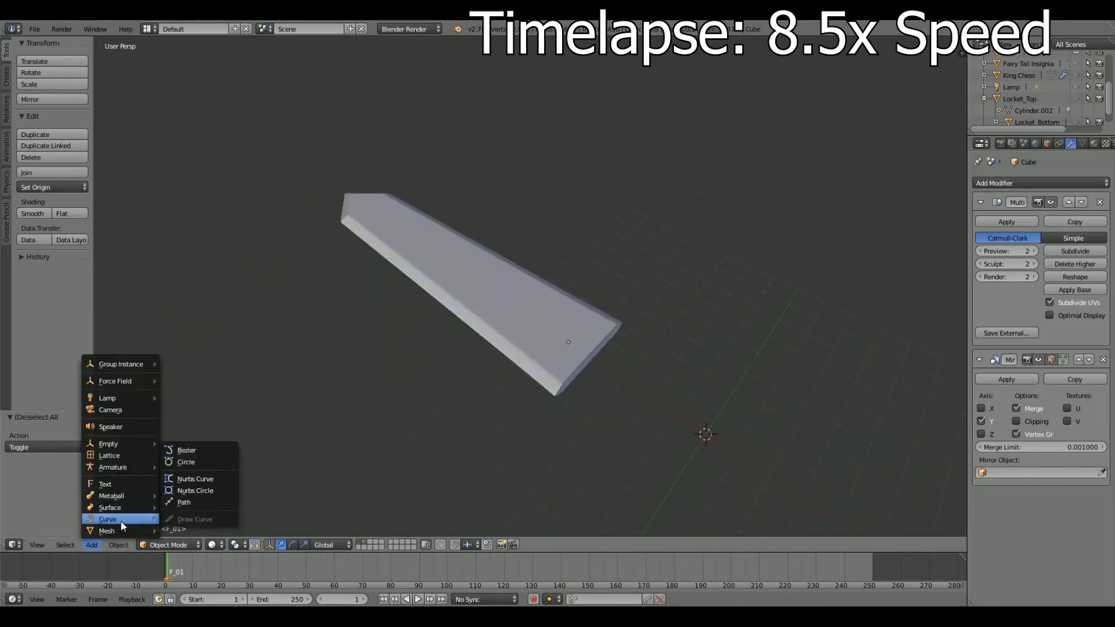
pyautogui.click(186, 486)
pyautogui.press('s')
pyautogui.press('z')
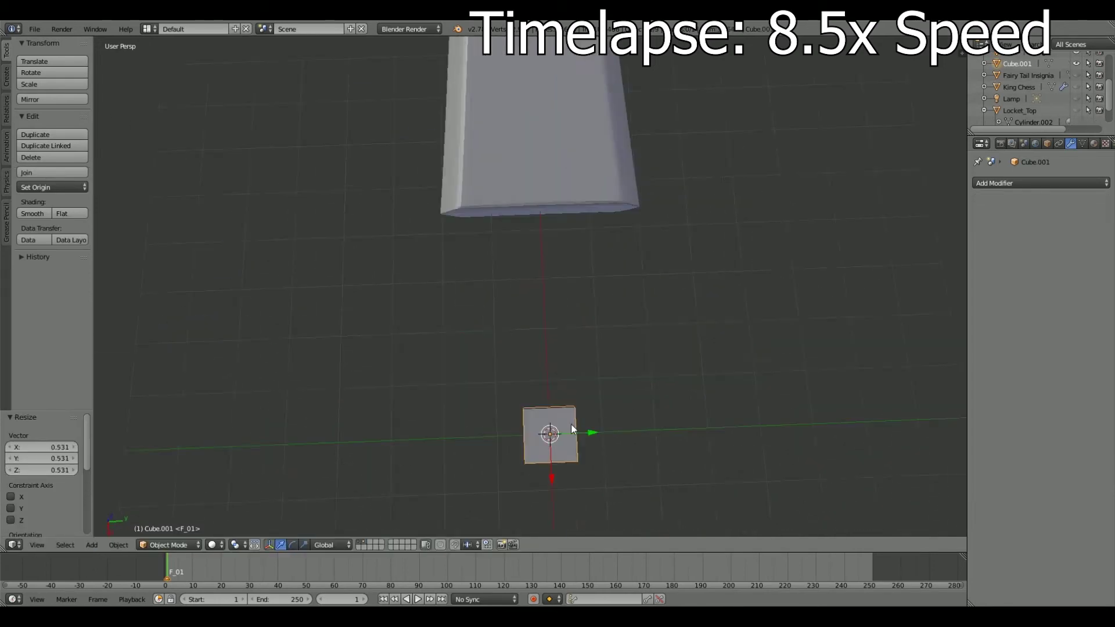
# Enter Edit Mode and add edge loop cuts across the cube.
pyautogui.click(167, 518)
pyautogui.moveTo(167, 518); pyautogui.dragTo(428, 406, button='middle')
pyautogui.hotkey('ctrl', 'r')
pyautogui.click(668, 325)
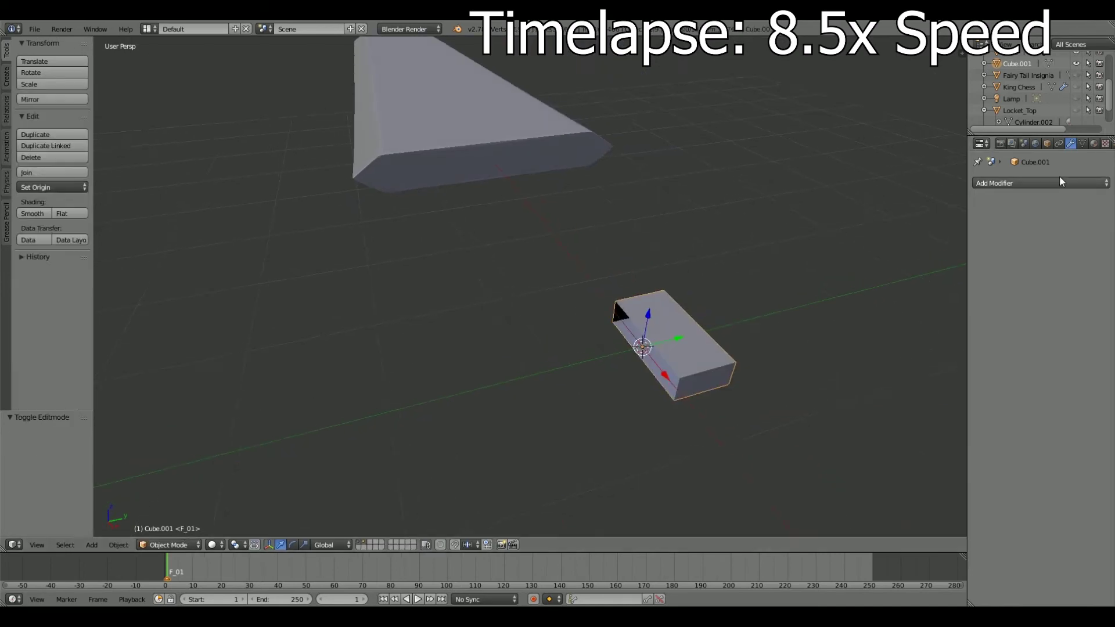
pyautogui.press('Tab')
pyautogui.moveTo(557, 406); pyautogui.dragTo(639, 378, button='middle')
pyautogui.hotkey('ctrl', 'r')
pyautogui.click(517, 355)
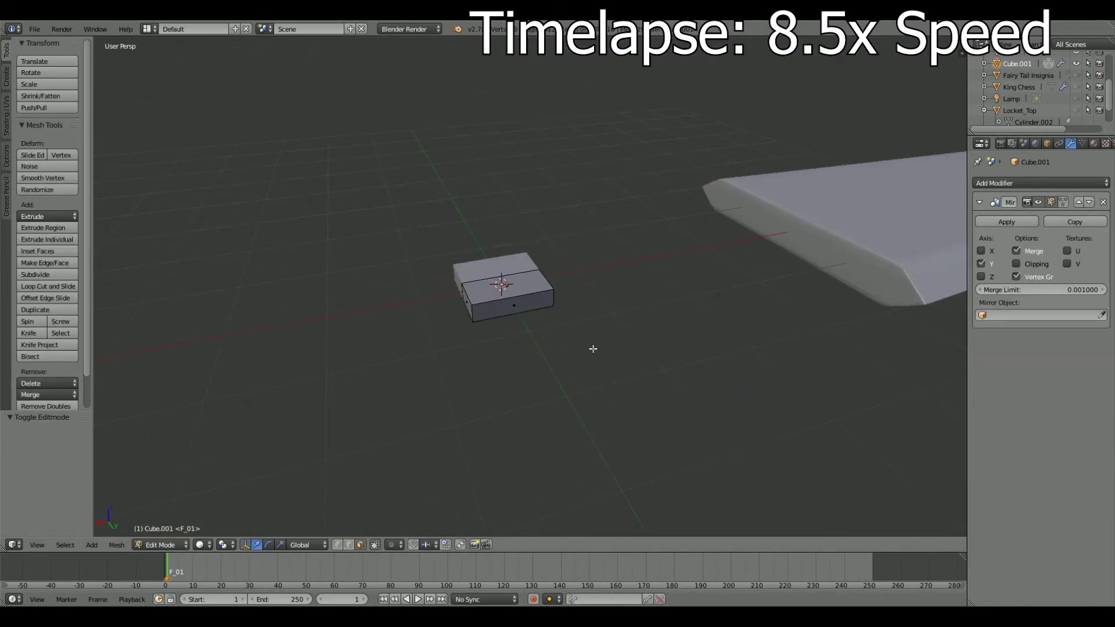
# Extrude two more segments so the strip bends into an arc.
pyautogui.click(710, 245)
pyautogui.moveTo(711, 244); pyautogui.dragTo(430, 435, button='middle')
pyautogui.press('e')
pyautogui.moveTo(569, 406)
pyautogui.mouseDown(button='middle')
pyautogui.moveTo(464, 372)
pyautogui.moveTo(609, 401)
pyautogui.moveTo(523, 348)
pyautogui.moveTo(562, 313)
pyautogui.mouseUp(button='middle')
pyautogui.press('e')
pyautogui.press('e')
pyautogui.click(562, 313)
# Shift the arc's outer edge loop along X in top view.
pyautogui.keyDown('alt'); pyautogui.rightClick(465, 357); pyautogui.keyUp('alt')
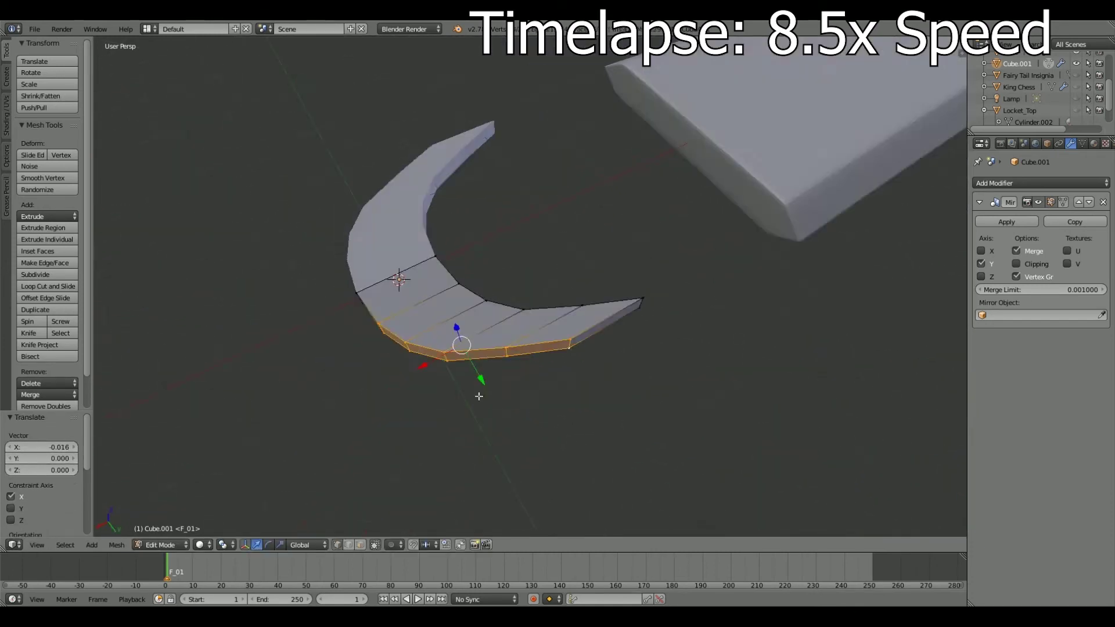
pyautogui.press('KP_7')
pyautogui.press('g')
pyautogui.press('x')
pyautogui.click(632, 186)
pyautogui.moveTo(632, 186); pyautogui.dragTo(560, 191, button='middle')
pyautogui.press('KP_7')
pyautogui.moveTo(694, 179); pyautogui.dragTo(807, 225, button='middle')
# Move the top edge along X from the top view.
pyautogui.press('KP_7')
pyautogui.click(606, 166)
pyautogui.press('g')
pyautogui.press('x')
pyautogui.click(642, 298)
pyautogui.moveTo(642, 298)
pyautogui.mouseDown(button='middle')
pyautogui.moveTo(215, 173)
pyautogui.moveTo(335, 365)
pyautogui.mouseUp(button='middle')
pyautogui.press('KP_7')
# Add a Multiresolution modifier to smooth the guard in Object Mode.
pyautogui.press('Tab')
pyautogui.click(1040, 183)
pyautogui.click(1074, 251)
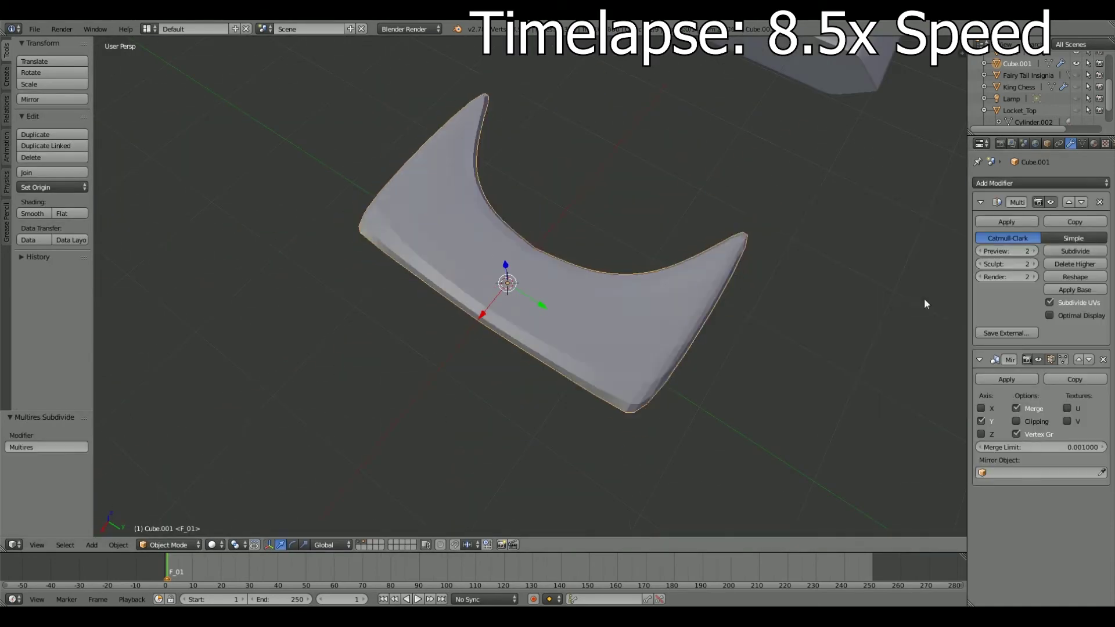
pyautogui.moveTo(812, 375)
pyautogui.mouseDown(button='middle')
pyautogui.moveTo(302, 449)
pyautogui.moveTo(523, 348)
pyautogui.mouseUp(button='middle')
pyautogui.scroll(-3, 302, 449)
# Extrude the selected guard faces and check the shape in Object Mode.
pyautogui.press('Tab')
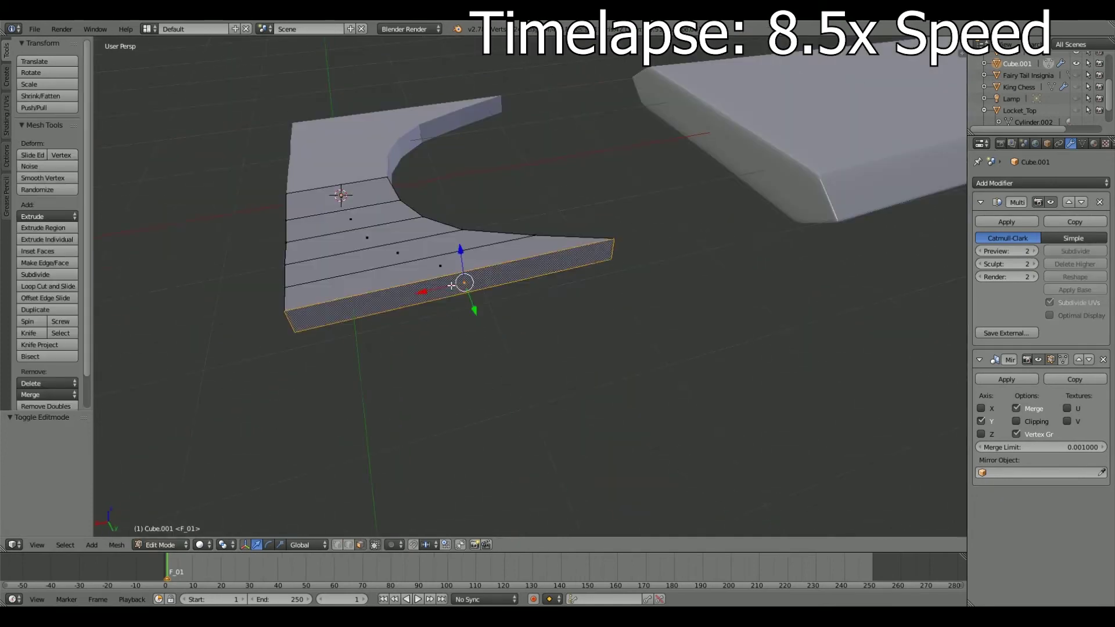
pyautogui.scroll(4, 522, 349)
pyautogui.press('e')
pyautogui.moveTo(360, 522)
pyautogui.mouseDown(button='middle')
pyautogui.moveTo(325, 380)
pyautogui.moveTo(646, 368)
pyautogui.mouseUp(button='middle')
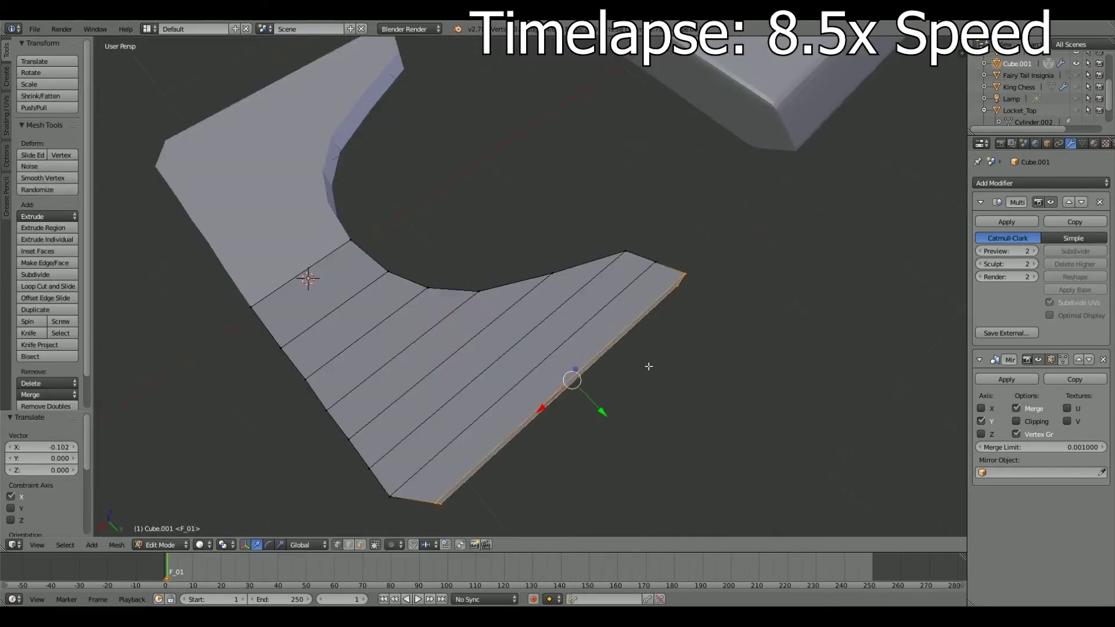
pyautogui.press('Tab')
pyautogui.scroll(-3, 646, 368)
pyautogui.press('Tab')
pyautogui.scroll(3, 420, 399)
pyautogui.moveTo(421, 400)
pyautogui.mouseDown(button='middle')
pyautogui.moveTo(464, 377)
pyautogui.moveTo(415, 427)
pyautogui.mouseUp(button='middle')
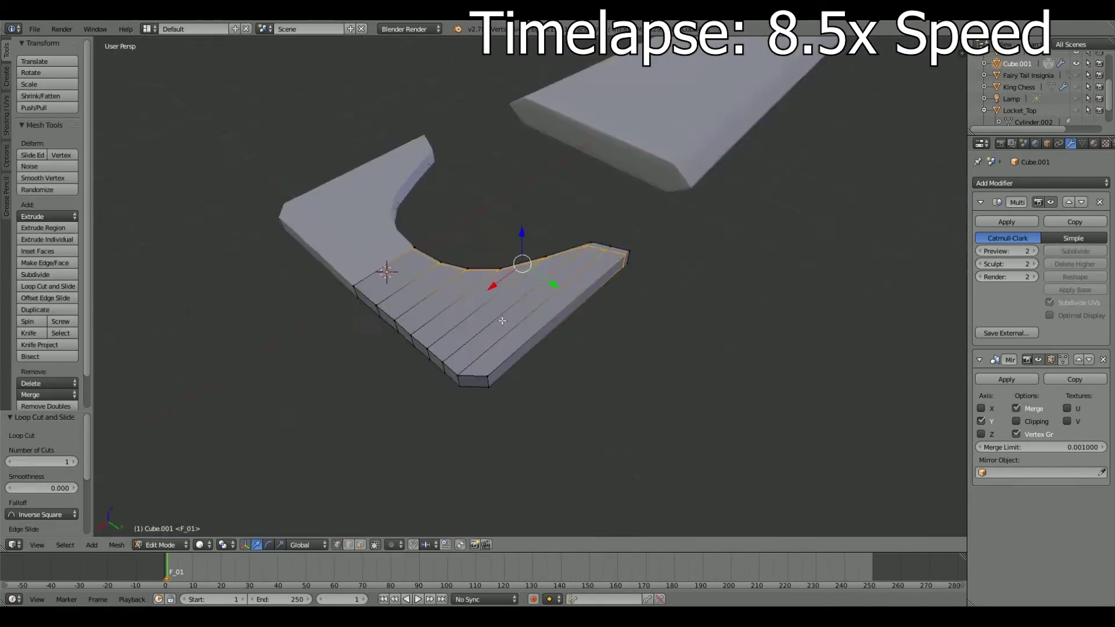
# Nudge an edge loop on the top face slightly sideways along X.
pyautogui.press('Tab')
pyautogui.press('Tab')
pyautogui.scroll(4, 599, 334)
pyautogui.scroll(-3, 600, 333)
pyautogui.keyDown('alt'); pyautogui.rightClick(590, 174); pyautogui.keyUp('alt')
pyautogui.scroll(-3, 574, 358)
pyautogui.moveTo(574, 357)
pyautogui.mouseDown(button='middle')
pyautogui.moveTo(472, 374)
pyautogui.moveTo(544, 383)
pyautogui.moveTo(615, 423)
pyautogui.mouseUp(button='middle')
pyautogui.scroll(2, 544, 383)
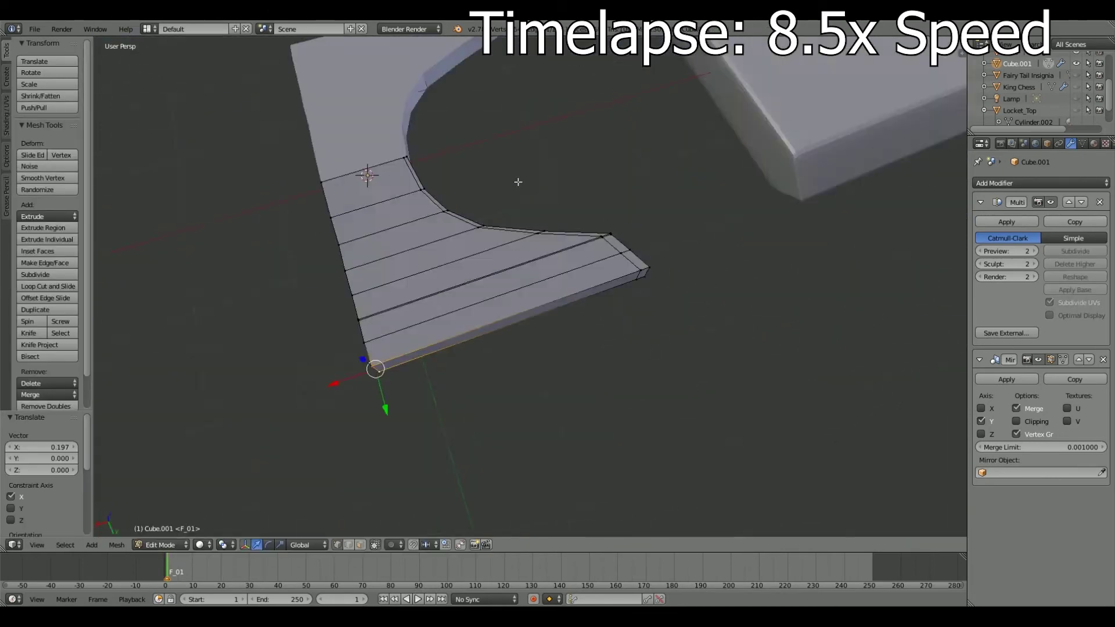
pyautogui.press('g')
pyautogui.press('x')
pyautogui.click(615, 423)
pyautogui.scroll(2, 615, 423)
# Edge-slide a loop along its neighbours to refine the curve.
pyautogui.click(766, 266)
pyautogui.moveTo(766, 266); pyautogui.dragTo(581, 290, button='middle')
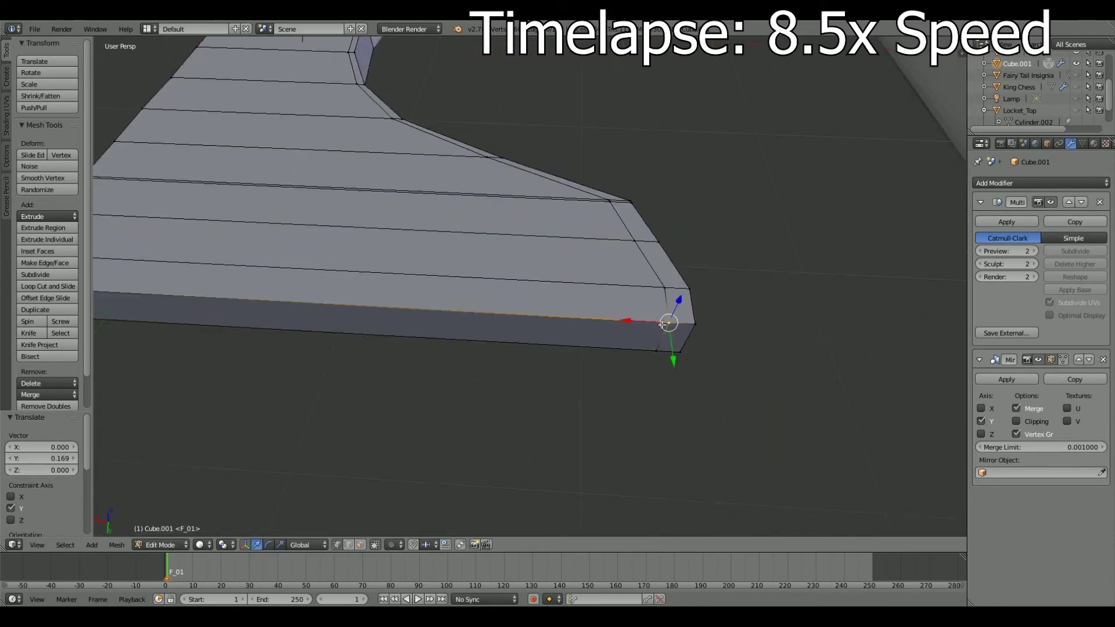
pyautogui.press('Tab')
pyautogui.click(169, 545)
pyautogui.click(175, 520)
pyautogui.press('g')
pyautogui.press('g')
pyautogui.click(548, 177)
pyautogui.scroll(-4, 549, 176)
pyautogui.moveTo(548, 176)
pyautogui.mouseDown(button='middle')
pyautogui.moveTo(662, 417)
pyautogui.moveTo(611, 404)
pyautogui.moveTo(563, 315)
pyautogui.moveTo(664, 393)
pyautogui.moveTo(630, 391)
pyautogui.moveTo(511, 222)
pyautogui.moveTo(670, 313)
pyautogui.moveTo(631, 149)
pyautogui.moveTo(664, 260)
pyautogui.mouseUp(button='middle')
# Reposition two more edge loops from top view to round the U.
pyautogui.press('a')
pyautogui.keyDown('alt'); pyautogui.rightClick(511, 222); pyautogui.keyUp('alt')
pyautogui.press('g')
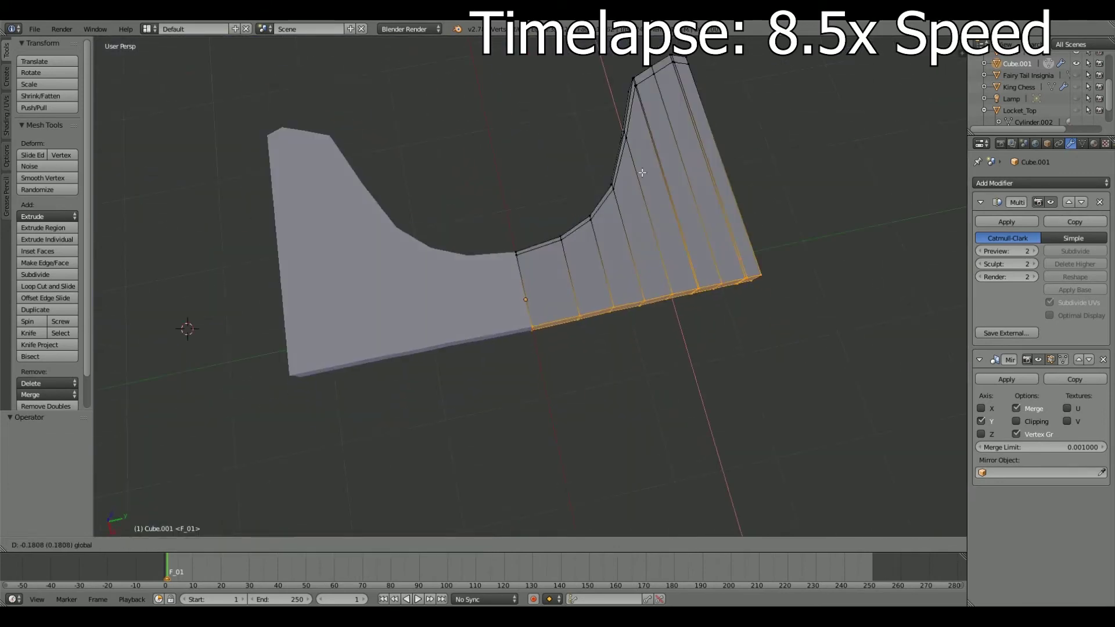
pyautogui.click(573, 495)
pyautogui.moveTo(573, 495)
pyautogui.mouseDown(button='middle')
pyautogui.moveTo(597, 480)
pyautogui.moveTo(532, 358)
pyautogui.moveTo(610, 274)
pyautogui.mouseUp(button='middle')
pyautogui.press('KP_7')
pyautogui.moveTo(428, 182); pyautogui.dragTo(259, 189, button='middle')
pyautogui.press('KP_7')
pyautogui.keyDown('alt'); pyautogui.rightClick(406, 147); pyautogui.keyUp('alt')
pyautogui.press('g')
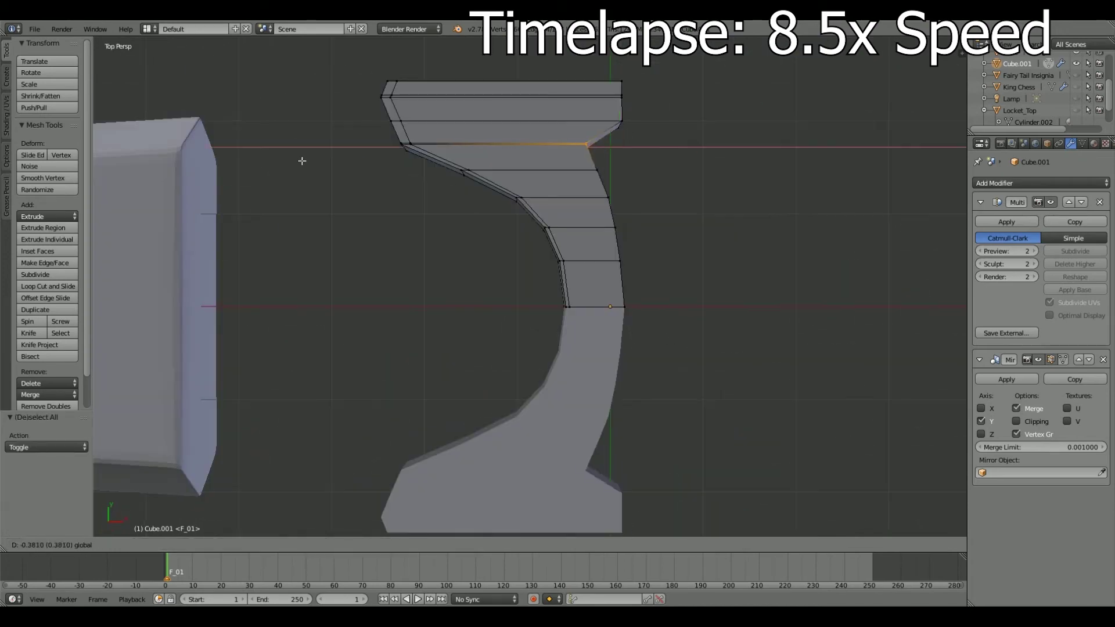
pyautogui.click(382, 158)
# Move a final edge loop to complete the curve and return to Object Mode.
pyautogui.moveTo(382, 157); pyautogui.dragTo(259, 182, button='middle')
pyautogui.press('KP_7')
pyautogui.moveTo(759, 174); pyautogui.dragTo(702, 368, button='middle')
pyautogui.press('KP_7')
pyautogui.press('g')
pyautogui.click(328, 94)
pyautogui.moveTo(328, 94)
pyautogui.mouseDown(button='middle')
pyautogui.moveTo(406, 232)
pyautogui.moveTo(410, 393)
pyautogui.mouseUp(button='middle')
pyautogui.press('KP_7')
pyautogui.press('Tab')
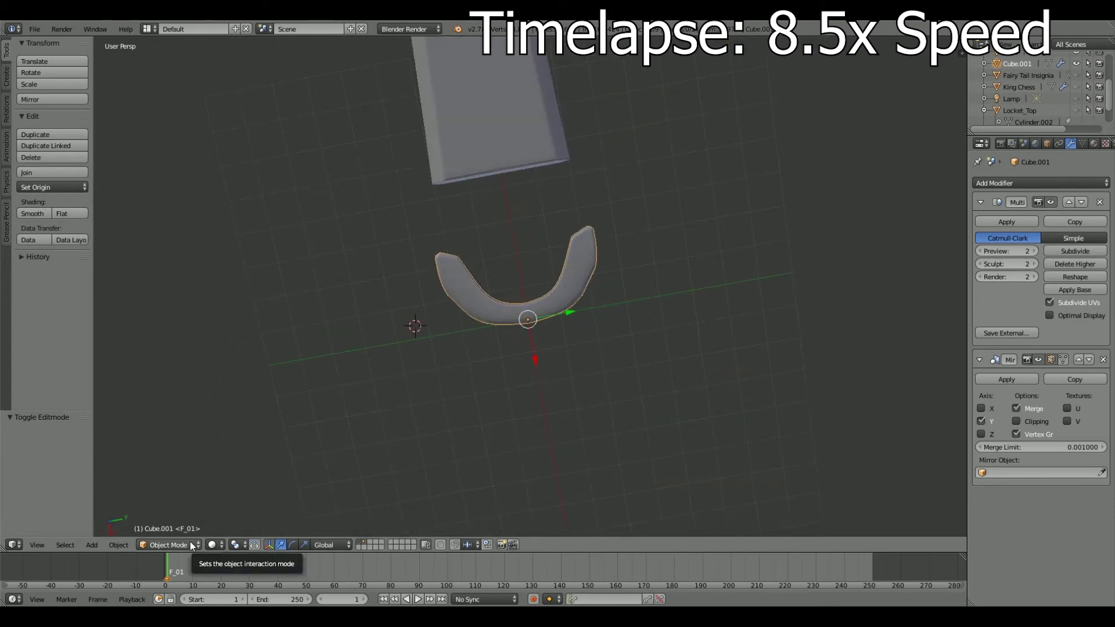
# Enter Edit Mode and select a run of faces along the guard's curve.
pyautogui.press('Tab')
pyautogui.moveTo(407, 349); pyautogui.dragTo(348, 325, button='middle')
pyautogui.scroll(3, 349, 325)
pyautogui.click(532, 285)
pyautogui.moveTo(532, 284); pyautogui.dragTo(522, 244, button='middle')
pyautogui.scroll(3, 523, 244)
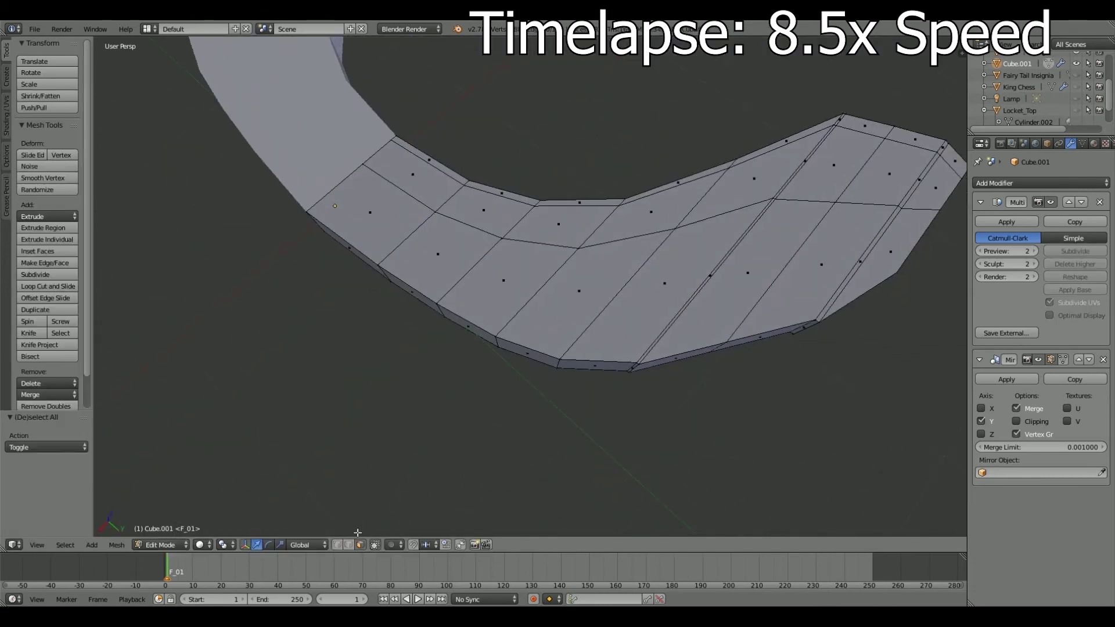
pyautogui.keyDown('ctrl'); pyautogui.click(482, 174); pyautogui.keyUp('ctrl')
pyautogui.moveTo(482, 175); pyautogui.dragTo(820, 173, button='middle')
pyautogui.moveTo(575, 316)
pyautogui.mouseDown(button='middle')
pyautogui.moveTo(522, 261)
pyautogui.moveTo(533, 240)
pyautogui.mouseUp(button='middle')
# Box-select a band of faces on the arm and delete them.
pyautogui.press('a')
pyautogui.rightClick(534, 240)
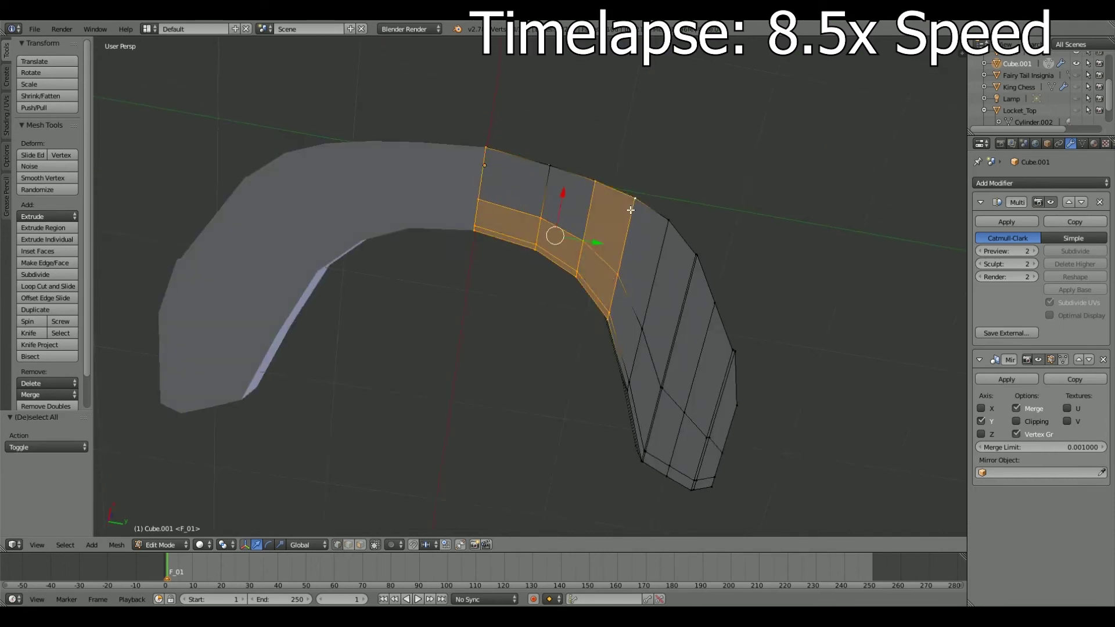
pyautogui.moveTo(614, 275); pyautogui.dragTo(693, 142, button='middle')
pyautogui.scroll(2, 693, 143)
pyautogui.moveTo(652, 359); pyautogui.dragTo(700, 111, button='middle')
pyautogui.press('b')
pyautogui.moveTo(700, 110); pyautogui.dragTo(798, 436)
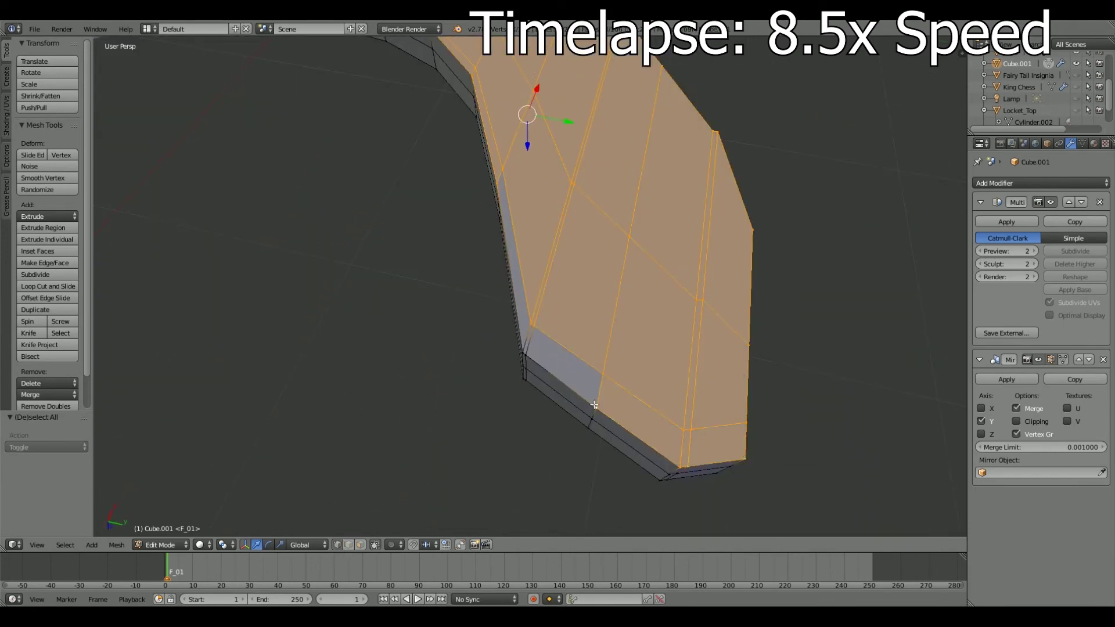
pyautogui.scroll(-4, 594, 405)
pyautogui.press('x')
pyautogui.click(721, 460)
# Select and transform a strip of faces along the arc, then toggle Edit Mode.
pyautogui.moveTo(847, 360)
pyautogui.mouseDown(button='middle')
pyautogui.moveTo(558, 515)
pyautogui.moveTo(629, 406)
pyautogui.mouseUp(button='middle')
pyautogui.keyDown('shift'); pyautogui.click(569, 401); pyautogui.keyUp('shift')
pyautogui.scroll(3, 582, 471)
pyautogui.moveTo(581, 472)
pyautogui.mouseDown(button='middle')
pyautogui.moveTo(420, 441)
pyautogui.moveTo(522, 438)
pyautogui.moveTo(495, 448)
pyautogui.moveTo(579, 486)
pyautogui.moveTo(493, 493)
pyautogui.mouseUp(button='middle')
pyautogui.press('a')
pyautogui.scroll(4, 494, 493)
pyautogui.moveTo(340, 540); pyautogui.dragTo(415, 521, button='middle')
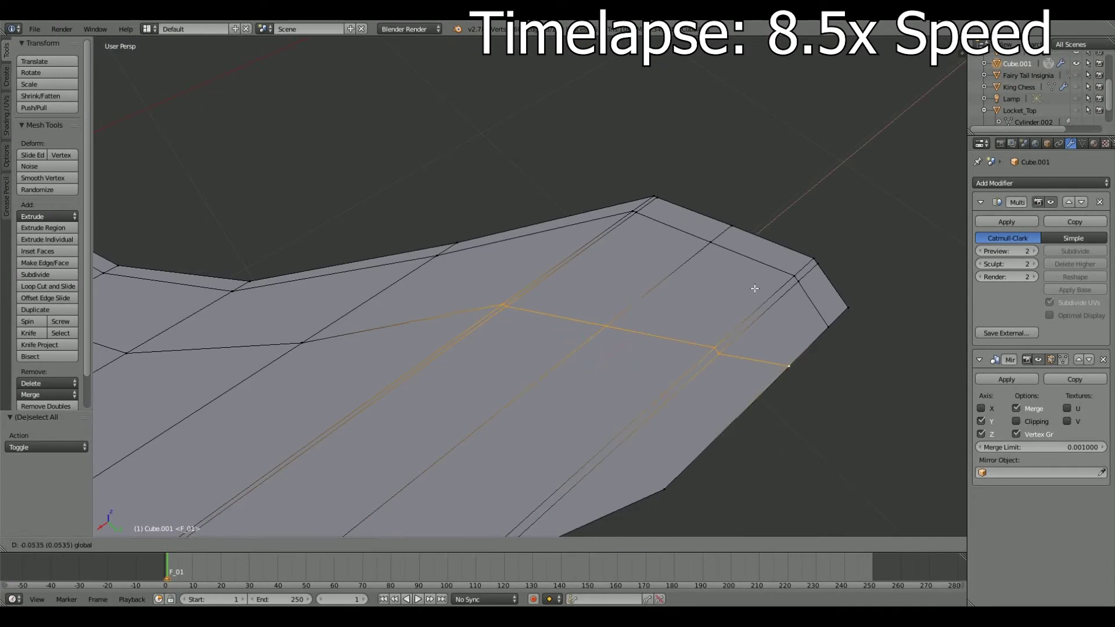
pyautogui.click(754, 288)
pyautogui.scroll(-5, 754, 288)
pyautogui.moveTo(754, 288)
pyautogui.mouseDown(button='middle')
pyautogui.moveTo(492, 430)
pyautogui.moveTo(307, 466)
pyautogui.moveTo(405, 483)
pyautogui.mouseUp(button='middle')
pyautogui.press('Tab')
pyautogui.press('Tab')
# Move a short edge on the arm, then select the arm's end edge.
pyautogui.scroll(3, 642, 440)
pyautogui.moveTo(642, 440); pyautogui.dragTo(472, 410, button='middle')
pyautogui.rightClick(499, 387)
pyautogui.press('g')
pyautogui.click(567, 381)
pyautogui.moveTo(567, 381)
pyautogui.mouseDown(button='middle')
pyautogui.moveTo(572, 403)
pyautogui.moveTo(567, 360)
pyautogui.moveTo(776, 324)
pyautogui.moveTo(567, 436)
pyautogui.moveTo(517, 386)
pyautogui.moveTo(579, 414)
pyautogui.mouseUp(button='middle')
pyautogui.press('a')
pyautogui.scroll(3, 518, 386)
pyautogui.scroll(-4, 716, 468)
pyautogui.rightClick(577, 329)
# Push the guard arm's end edge outward along X in top view.
pyautogui.press('g')
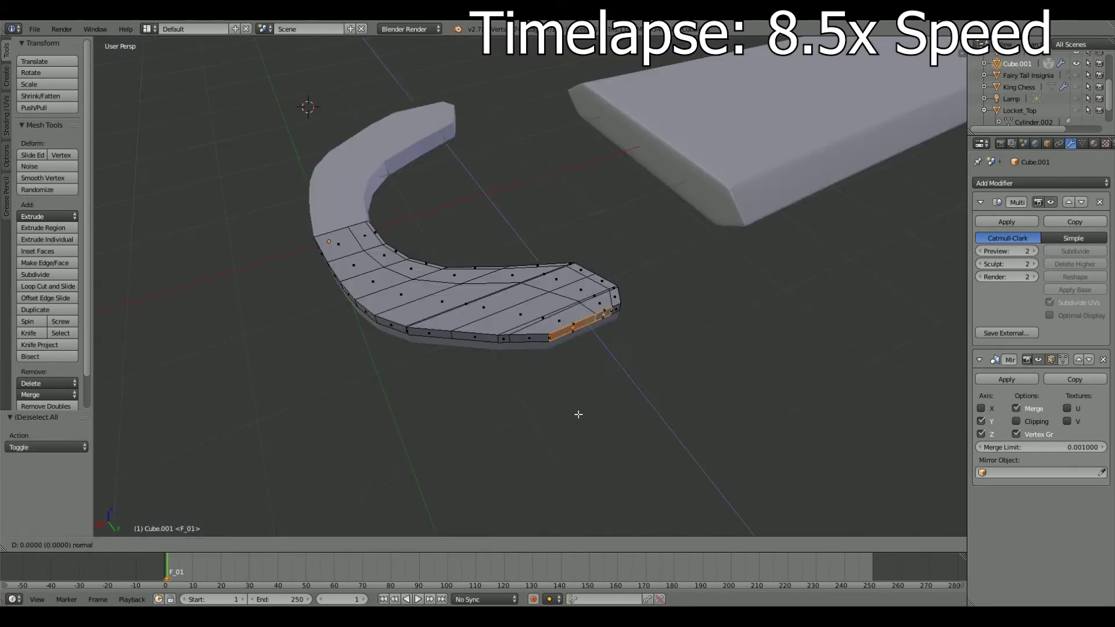
pyautogui.press('x')
pyautogui.click(580, 406)
pyautogui.press('KP_7')
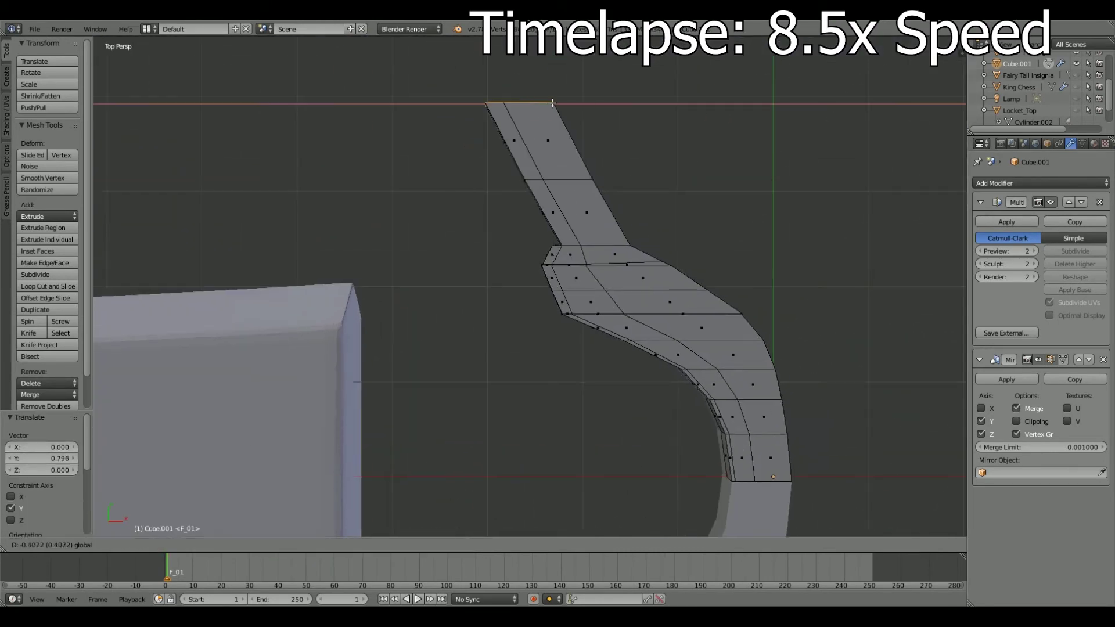
pyautogui.click(551, 103)
pyautogui.moveTo(552, 103); pyautogui.dragTo(522, 302, button='middle')
# Extend the arm's end edge further along X and check the arm's length.
pyautogui.press('g')
pyautogui.press('x')
pyautogui.click(620, 368)
pyautogui.moveTo(619, 368); pyautogui.dragTo(348, 535, button='middle')
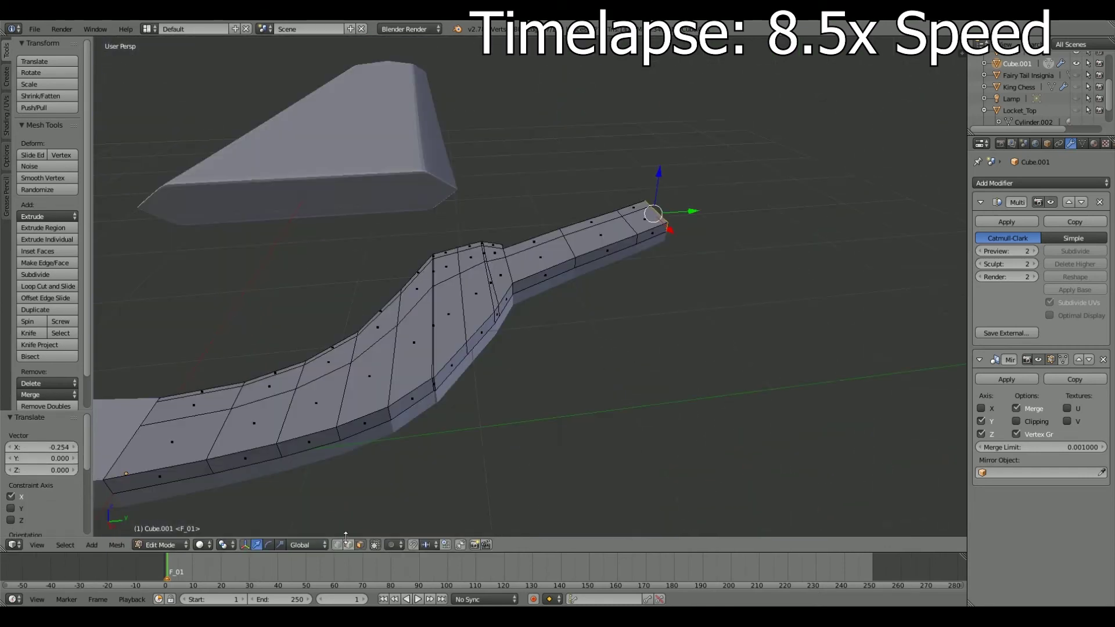
pyautogui.scroll(5, 522, 349)
pyautogui.moveTo(522, 348); pyautogui.dragTo(580, 290, button='middle')
# Shift the arm's end and its top vertices along Y to shape the stepped tip.
pyautogui.press('g')
pyautogui.press('y')
pyautogui.click(689, 392)
pyautogui.press('KP_7')
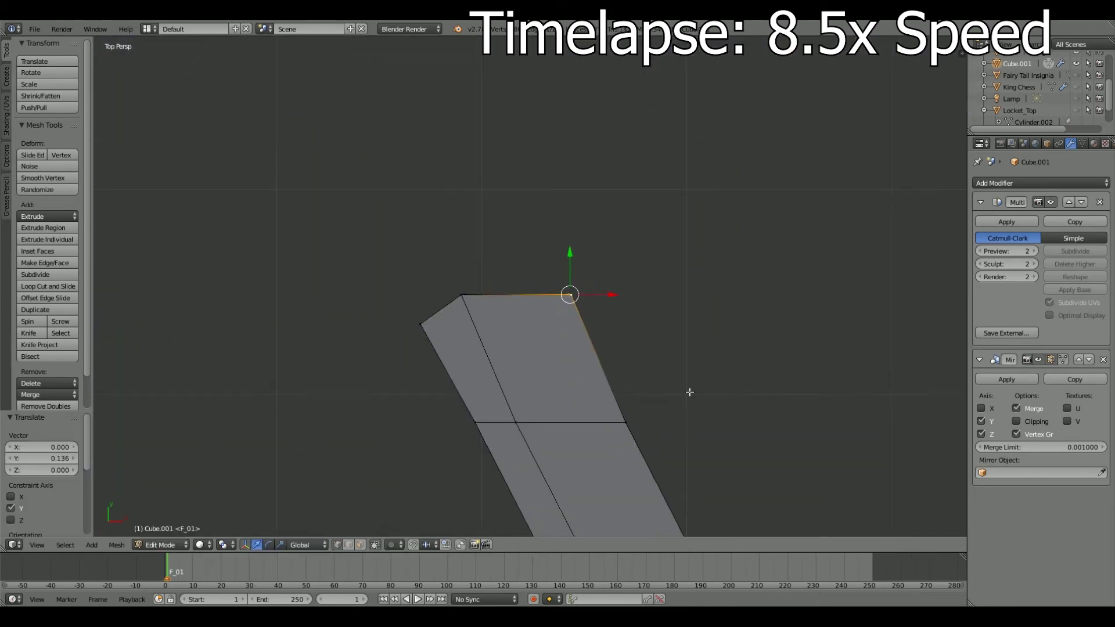
pyautogui.click(562, 211)
pyautogui.rightClick(462, 295)
pyautogui.click(457, 81)
# Preview the smoothed curved arm, then select an edge path along its bottom rim.
pyautogui.press('Tab')
pyautogui.scroll(-5, 457, 81)
pyautogui.moveTo(360, 326)
pyautogui.mouseDown(button='middle')
pyautogui.moveTo(565, 319)
pyautogui.moveTo(527, 275)
pyautogui.moveTo(581, 261)
pyautogui.moveTo(638, 290)
pyautogui.mouseUp(button='middle')
pyautogui.press('Tab')
pyautogui.scroll(4, 527, 275)
pyautogui.keyDown('ctrl'); pyautogui.rightClick(778, 171); pyautogui.keyUp('ctrl')
pyautogui.moveTo(691, 363)
pyautogui.mouseDown(button='middle')
pyautogui.moveTo(558, 279)
pyautogui.moveTo(481, 405)
pyautogui.mouseUp(button='middle')
pyautogui.scroll(-3, 557, 279)
# Push the arm's end edge further outward along X.
pyautogui.press('a')
pyautogui.rightClick(667, 277)
pyautogui.press('g')
pyautogui.press('x')
pyautogui.click(667, 281)
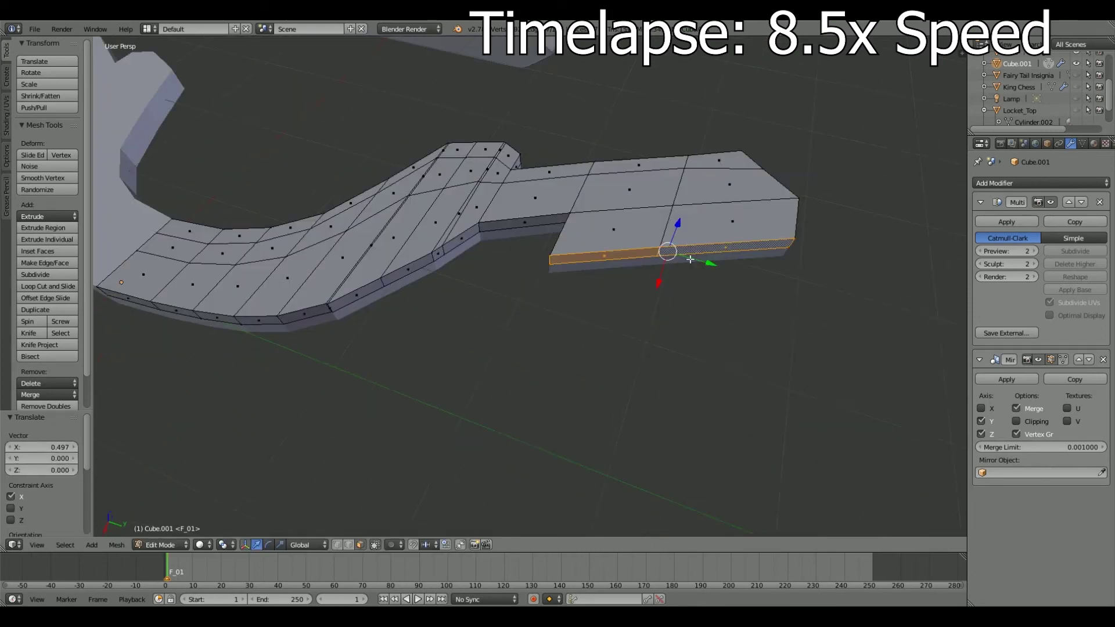
pyautogui.moveTo(668, 281); pyautogui.dragTo(830, 240, button='middle')
# Add a new edge loop along the arm and check the smoothed result.
pyautogui.press('g')
pyautogui.moveTo(560, 303)
pyautogui.mouseDown(button='middle')
pyautogui.moveTo(545, 356)
pyautogui.moveTo(517, 380)
pyautogui.moveTo(543, 412)
pyautogui.moveTo(623, 309)
pyautogui.mouseUp(button='middle')
pyautogui.press('Tab')
pyautogui.press('Tab')
pyautogui.hotkey('ctrl', 'r')
pyautogui.click(581, 272)
pyautogui.moveTo(581, 273)
pyautogui.mouseDown(button='middle')
pyautogui.moveTo(557, 325)
pyautogui.moveTo(580, 322)
pyautogui.moveTo(624, 268)
pyautogui.moveTo(399, 454)
pyautogui.moveTo(154, 550)
pyautogui.moveTo(465, 349)
pyautogui.moveTo(639, 302)
pyautogui.moveTo(759, 287)
pyautogui.moveTo(727, 264)
pyautogui.moveTo(778, 194)
pyautogui.moveTo(695, 287)
pyautogui.moveTo(418, 358)
pyautogui.moveTo(476, 267)
pyautogui.moveTo(568, 325)
pyautogui.moveTo(309, 411)
pyautogui.moveTo(476, 331)
pyautogui.moveTo(505, 359)
pyautogui.moveTo(567, 272)
pyautogui.mouseUp(button='middle')
pyautogui.press('g')
pyautogui.press('Tab')
pyautogui.press('Tab')
# Raise the selected curved band of top faces along Z by 0.041.
pyautogui.press('a')
pyautogui.press('a')
pyautogui.press('a')
pyautogui.press('a')
pyautogui.hotkey('ctrl', 'z')
pyautogui.scroll(3, 567, 272)
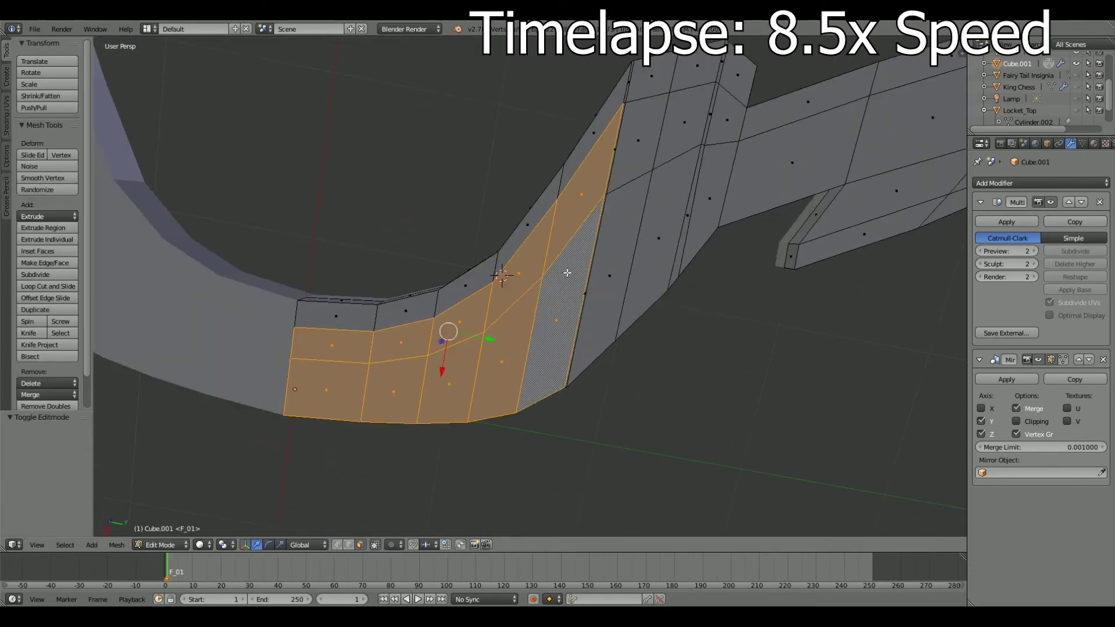
pyautogui.moveTo(672, 148)
pyautogui.mouseDown(button='middle')
pyautogui.moveTo(462, 460)
pyautogui.moveTo(611, 391)
pyautogui.moveTo(649, 317)
pyautogui.mouseUp(button='middle')
pyautogui.press('g')
pyautogui.press('z')
pyautogui.moveTo(523, 190)
pyautogui.mouseDown(button='middle')
pyautogui.moveTo(406, 290)
pyautogui.moveTo(285, 318)
pyautogui.moveTo(406, 290)
pyautogui.moveTo(494, 348)
pyautogui.moveTo(569, 377)
pyautogui.mouseUp(button='middle')
# Extrude the top face strip upward to form a raised ridge.
pyautogui.press('e')
pyautogui.press('Escape')
pyautogui.scroll(3, 468, 438)
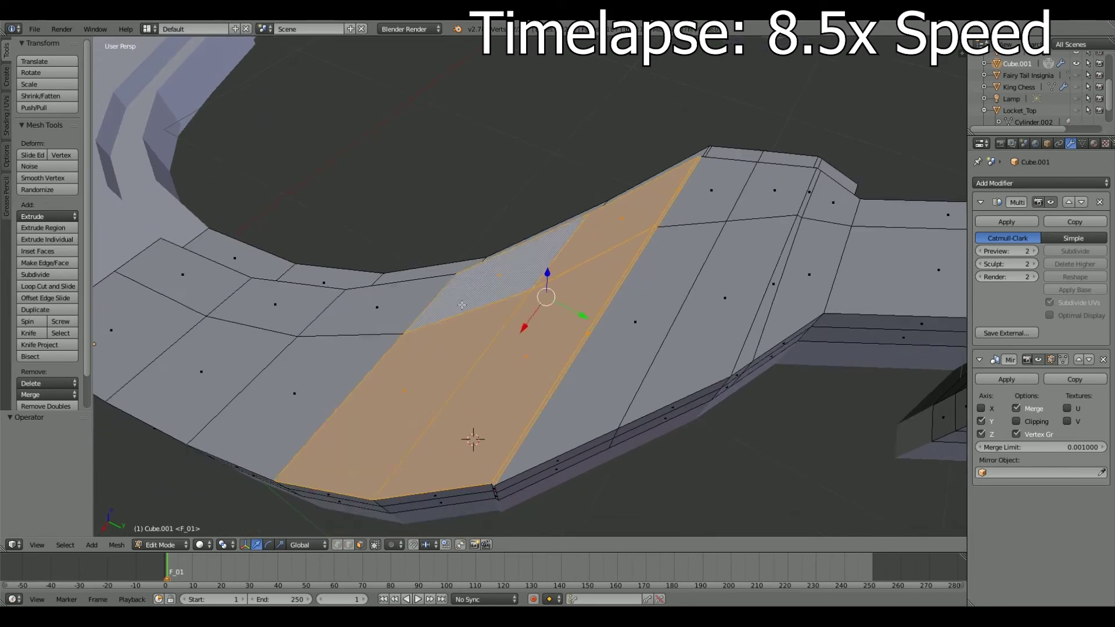
pyautogui.press('e')
pyautogui.moveTo(587, 222); pyautogui.dragTo(319, 256, button='middle')
pyautogui.press('e')
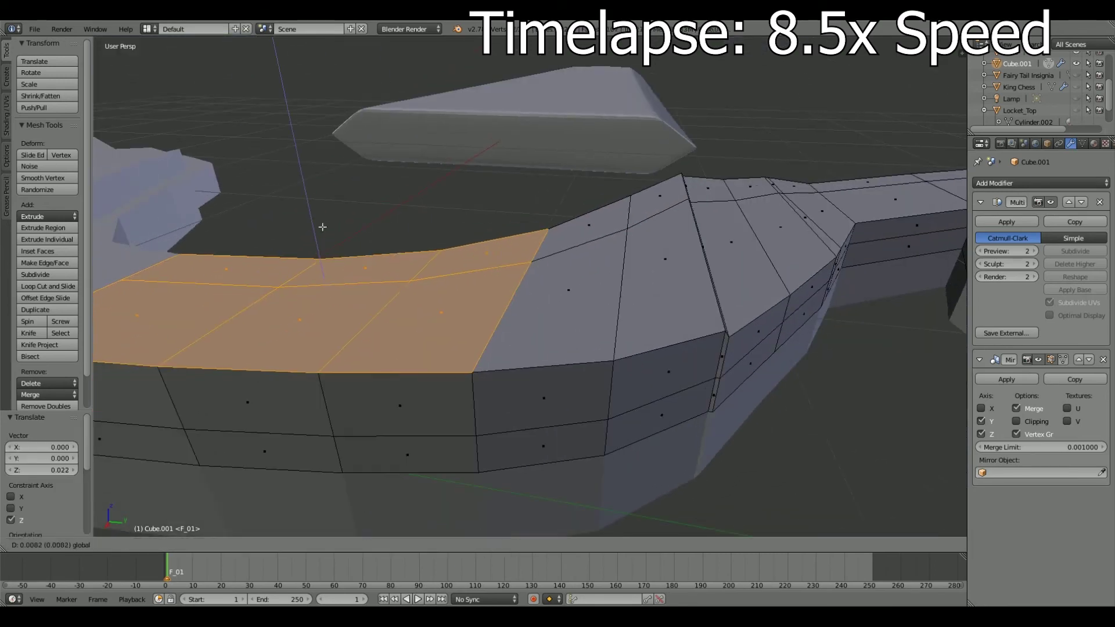
pyautogui.moveTo(474, 294); pyautogui.dragTo(487, 294, button='middle')
pyautogui.moveTo(406, 325)
pyautogui.mouseDown(button='middle')
pyautogui.moveTo(577, 368)
pyautogui.moveTo(580, 348)
pyautogui.moveTo(269, 308)
pyautogui.moveTo(552, 364)
pyautogui.mouseUp(button='middle')
# Delete the selected faces and add a new edge loop across the guard.
pyautogui.press('x')
pyautogui.click(576, 330)
pyautogui.press('Tab')
pyautogui.press('Tab')
pyautogui.hotkey('ctrl', 'r')
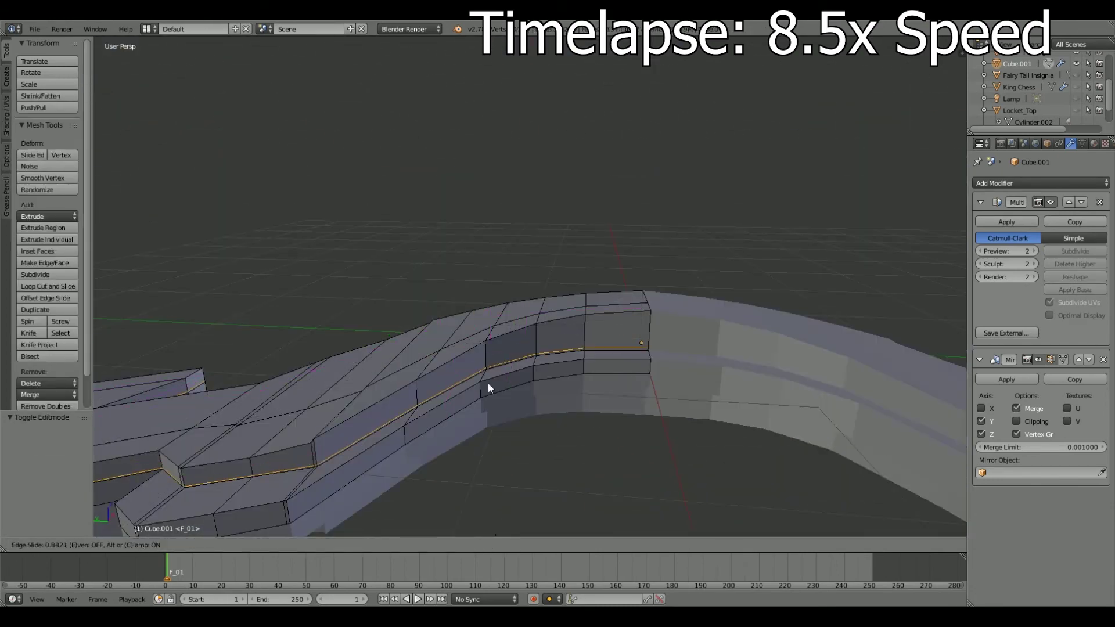
pyautogui.click(487, 287)
pyautogui.press('Tab')
pyautogui.moveTo(487, 287); pyautogui.dragTo(513, 473, button='middle')
# Apply the mirror to make the mirrored half real geometry, then undo it.
pyautogui.click(1006, 379)
pyautogui.moveTo(692, 372)
pyautogui.mouseDown(button='middle')
pyautogui.moveTo(354, 522)
pyautogui.moveTo(371, 503)
pyautogui.moveTo(527, 462)
pyautogui.mouseUp(button='middle')
pyautogui.hotkey('ctrl', 'z')
pyautogui.click(168, 545)
pyautogui.click(163, 515)
pyautogui.scroll(5, 523, 331)
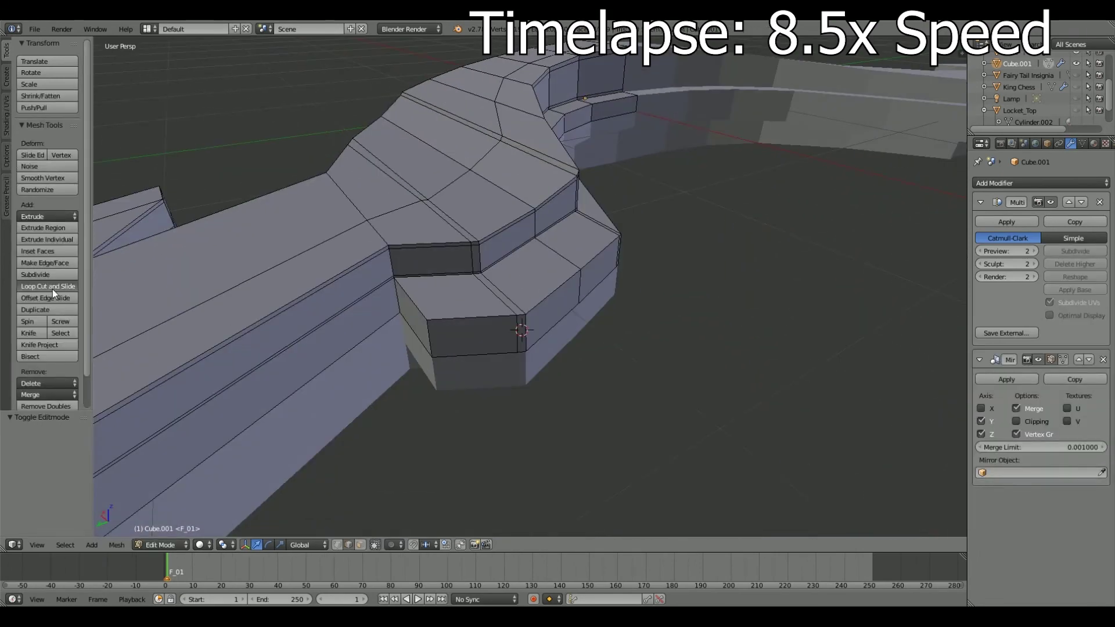
# Inspect the whole guard in Object Mode from a low side-on angle.
pyautogui.moveTo(348, 348)
pyautogui.mouseDown(button='middle')
pyautogui.moveTo(482, 347)
pyautogui.moveTo(549, 441)
pyautogui.mouseUp(button='middle')
pyautogui.press('Tab')
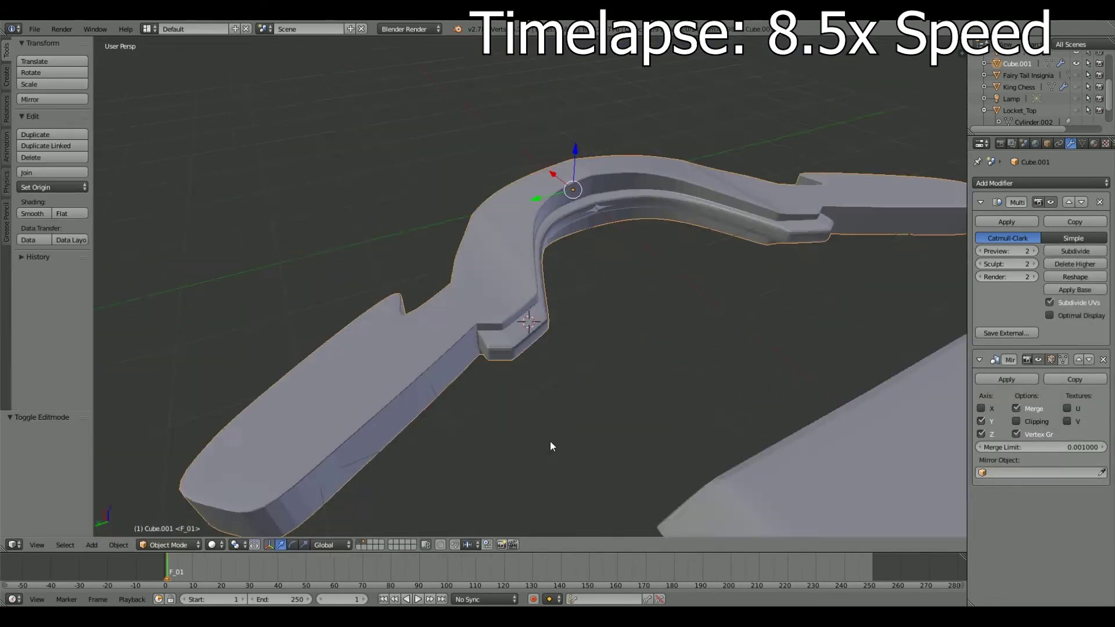
pyautogui.scroll(-3, 349, 392)
pyautogui.moveTo(348, 392); pyautogui.dragTo(368, 343, button='middle')
pyautogui.press('Tab')
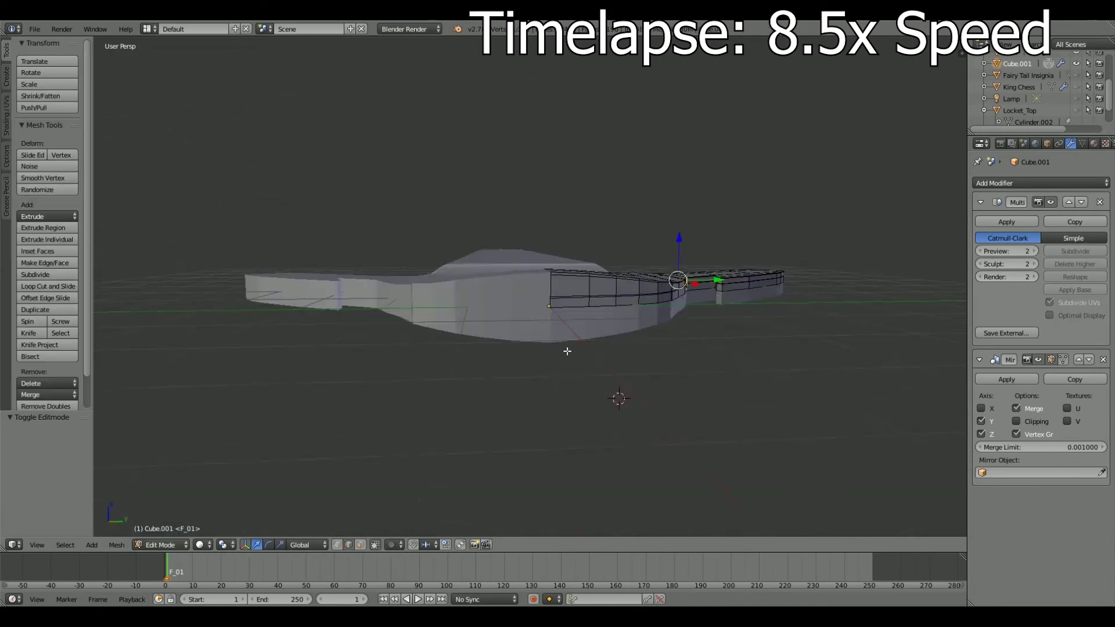
pyautogui.scroll(5, 522, 290)
# Extrude a side face of the guard outward along X.
pyautogui.rightClick(485, 293)
pyautogui.press('e')
pyautogui.moveTo(485, 294)
pyautogui.mouseDown(button='middle')
pyautogui.moveTo(348, 325)
pyautogui.moveTo(348, 407)
pyautogui.moveTo(378, 453)
pyautogui.moveTo(349, 534)
pyautogui.mouseUp(button='middle')
pyautogui.press('g')
pyautogui.press('x')
pyautogui.scroll(-3, 349, 534)
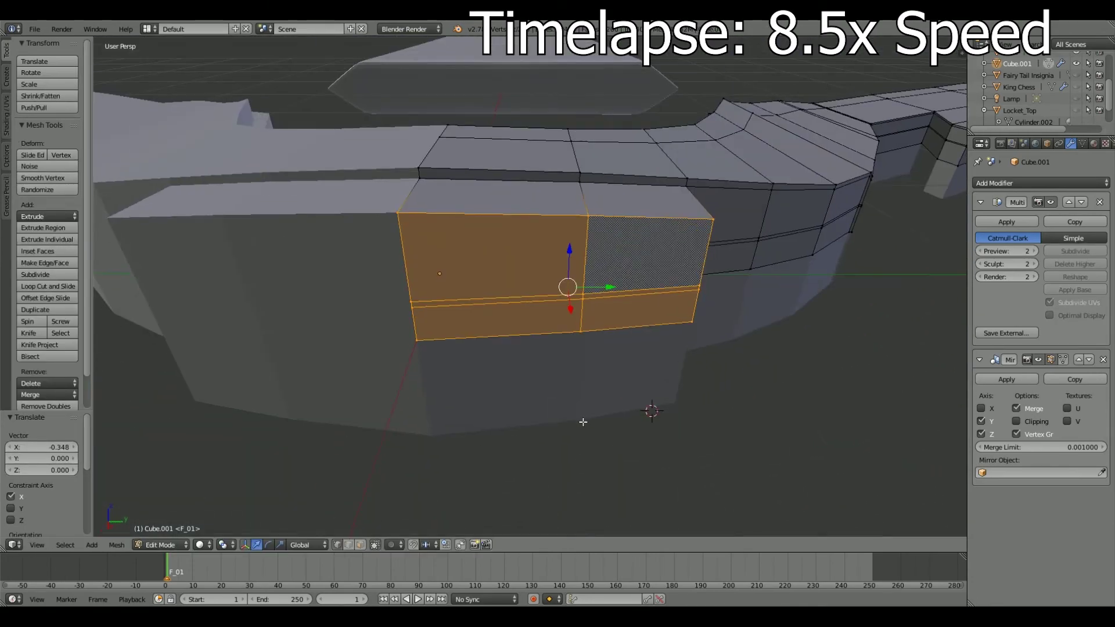
pyautogui.moveTo(583, 418); pyautogui.dragTo(326, 267, button='middle')
# Add faces to the top band selection and check the guard's shape.
pyautogui.keyDown('shift'); pyautogui.rightClick(326, 267); pyautogui.keyUp('shift')
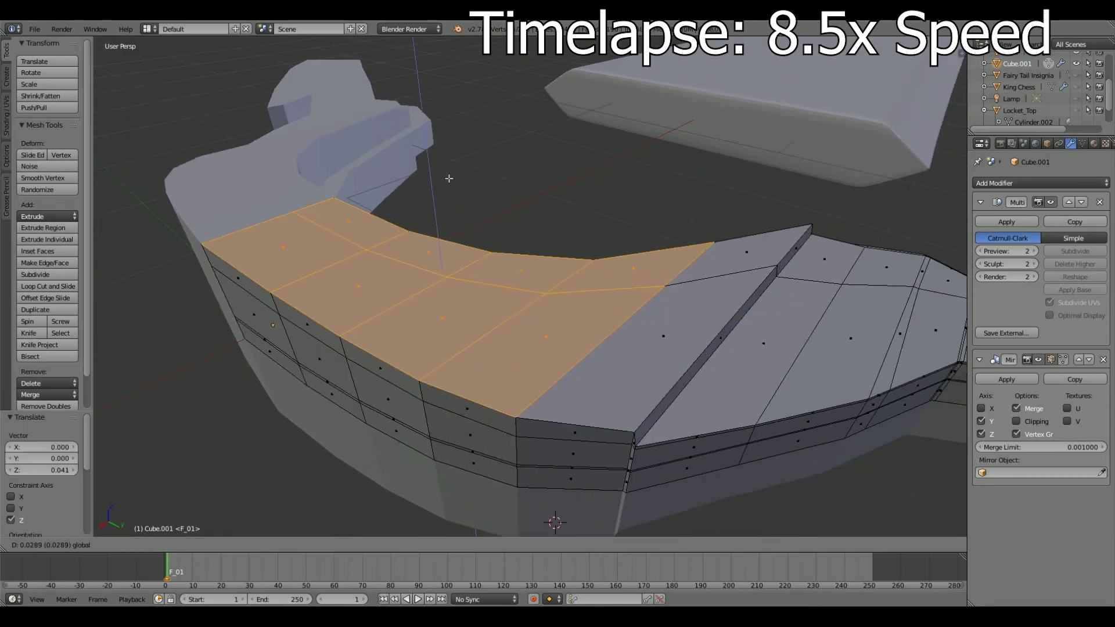
pyautogui.moveTo(455, 285)
pyautogui.mouseDown(button='middle')
pyautogui.moveTo(463, 329)
pyautogui.moveTo(581, 290)
pyautogui.mouseUp(button='middle')
pyautogui.scroll(-3, 463, 329)
pyautogui.press('Tab')
pyautogui.press('Tab')
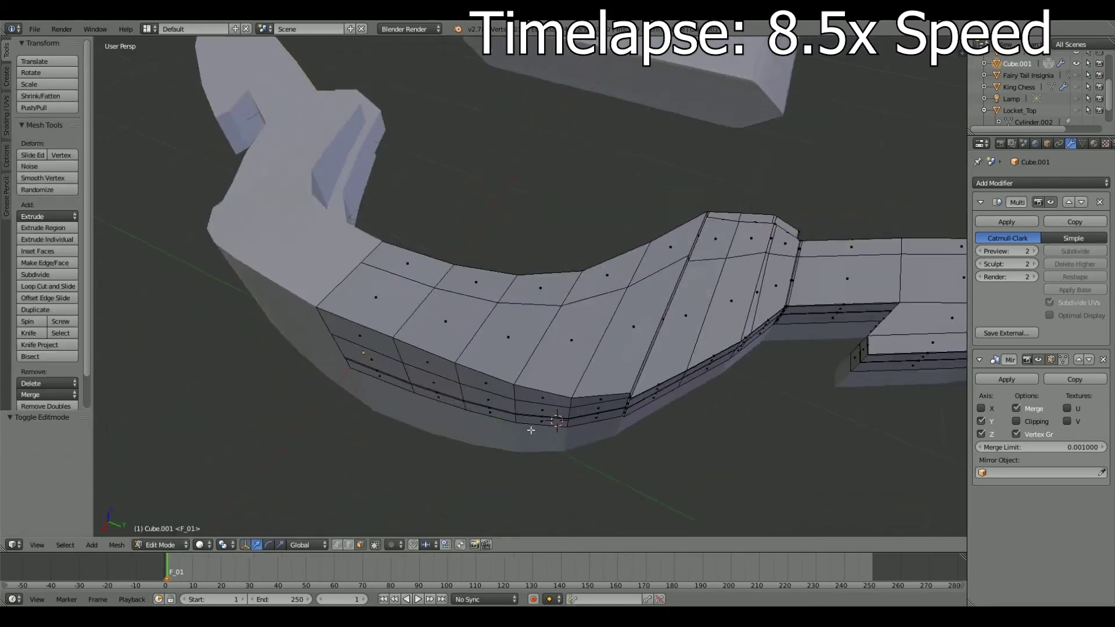
pyautogui.scroll(4, 581, 290)
pyautogui.rightClick(652, 139)
pyautogui.scroll(-6, 651, 139)
# Select the blade object beside the guard.
pyautogui.click(162, 545)
pyautogui.click(153, 464)
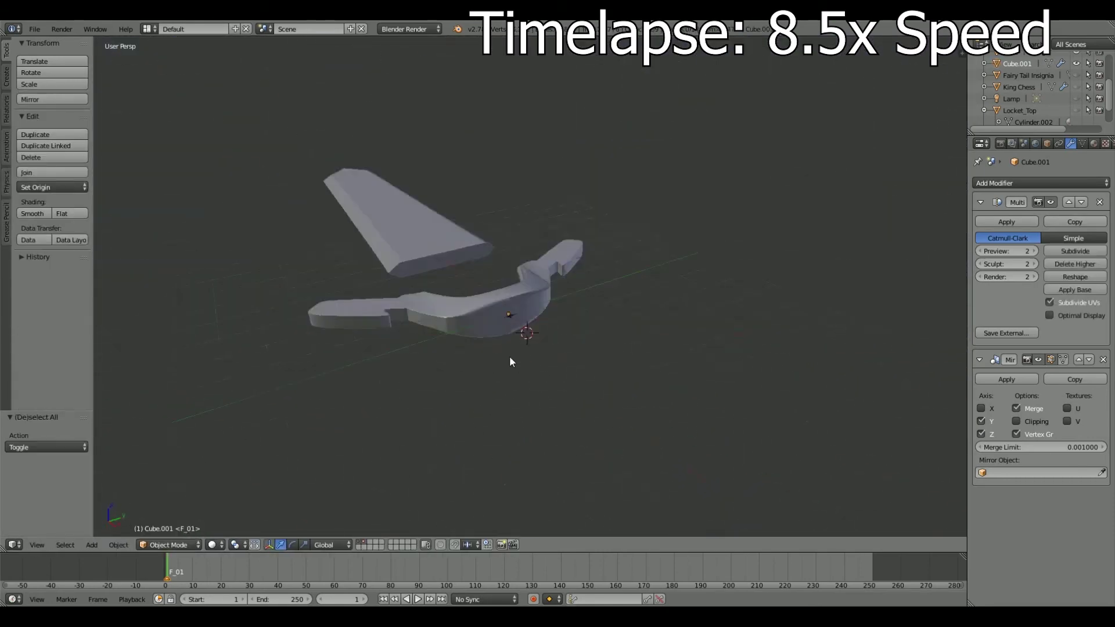
pyautogui.scroll(4, 510, 356)
pyautogui.rightClick(685, 192)
# Try applying the blade's modifiers and scaling it along X, then undo the change.
pyautogui.press('s')
pyautogui.click(1002, 229)
pyautogui.press('Tab')
pyautogui.scroll(4, 523, 261)
pyautogui.press('Tab')
pyautogui.moveTo(523, 261); pyautogui.dragTo(581, 291, button='middle')
pyautogui.press('s')
pyautogui.press('x')
pyautogui.moveTo(545, 346)
pyautogui.mouseDown(button='middle')
pyautogui.moveTo(553, 319)
pyautogui.moveTo(513, 341)
pyautogui.moveTo(522, 291)
pyautogui.moveTo(551, 261)
pyautogui.mouseUp(button='middle')
pyautogui.hotkey('ctrl', 'z')
# In Edit Mode, select an edge loop along the blade's top, then clear the selection.
pyautogui.press('Tab')
pyautogui.scroll(4, 693, 317)
pyautogui.scroll(5, 551, 261)
pyautogui.click(230, 137)
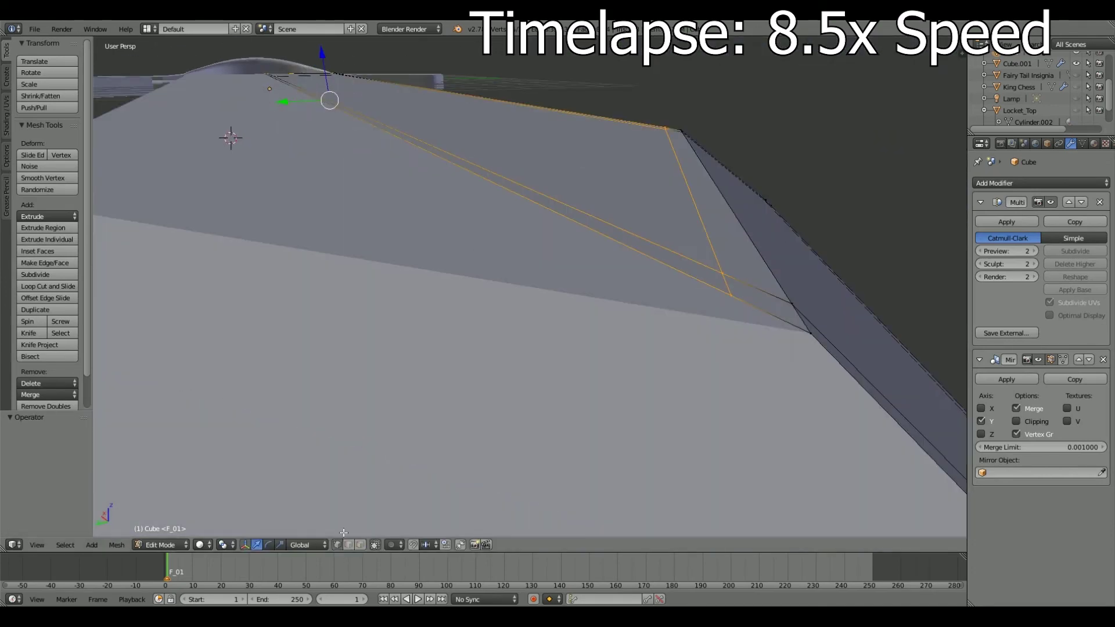
pyautogui.press('a')
pyautogui.scroll(-5, 343, 533)
# Orbit in on the blade tip and select an edge there.
pyautogui.moveTo(343, 532); pyautogui.dragTo(567, 386, button='middle')
pyautogui.scroll(4, 546, 356)
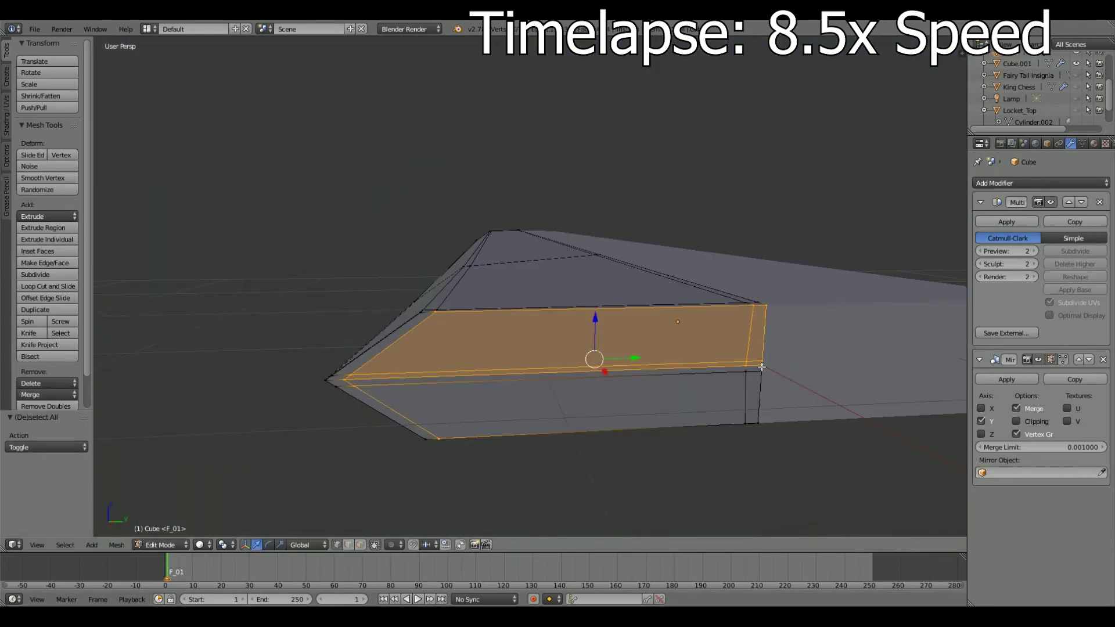
pyautogui.scroll(-3, 749, 367)
pyautogui.moveTo(749, 367); pyautogui.dragTo(376, 534, button='middle')
pyautogui.click(201, 237)
pyautogui.moveTo(200, 237)
pyautogui.mouseDown(button='middle')
pyautogui.moveTo(441, 291)
pyautogui.moveTo(523, 262)
pyautogui.mouseUp(button='middle')
pyautogui.scroll(4, 522, 261)
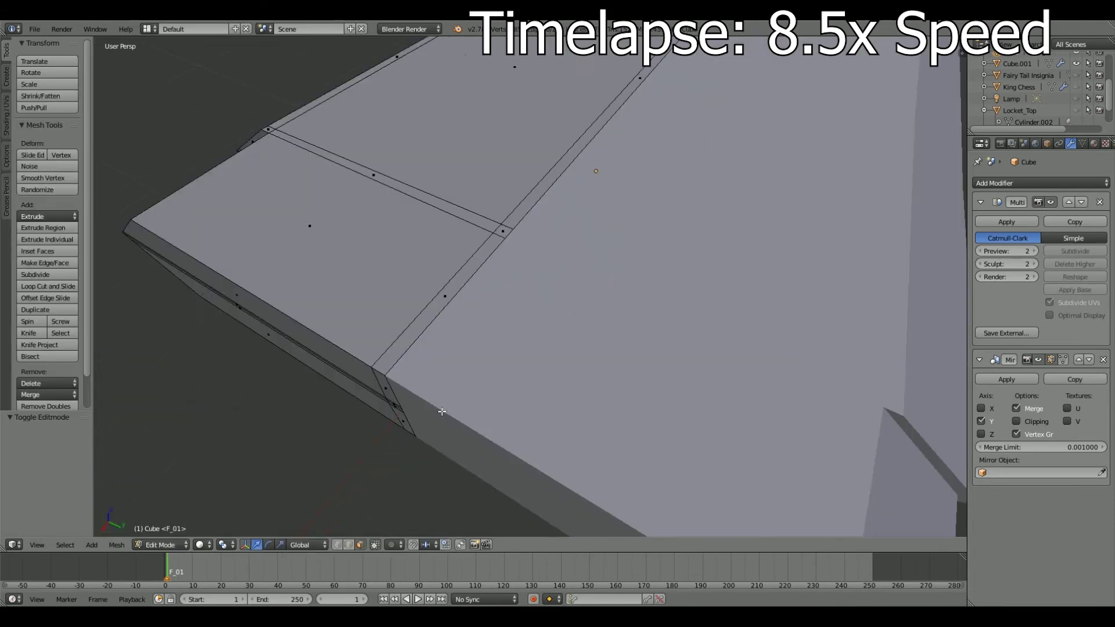
pyautogui.keyDown('ctrl'); pyautogui.rightClick(487, 302); pyautogui.keyUp('ctrl')
# Preview the blade and adjust its faces.
pyautogui.press('Tab')
pyautogui.press('Tab')
pyautogui.scroll(-3, 548, 356)
pyautogui.moveTo(547, 356); pyautogui.dragTo(522, 244, button='middle')
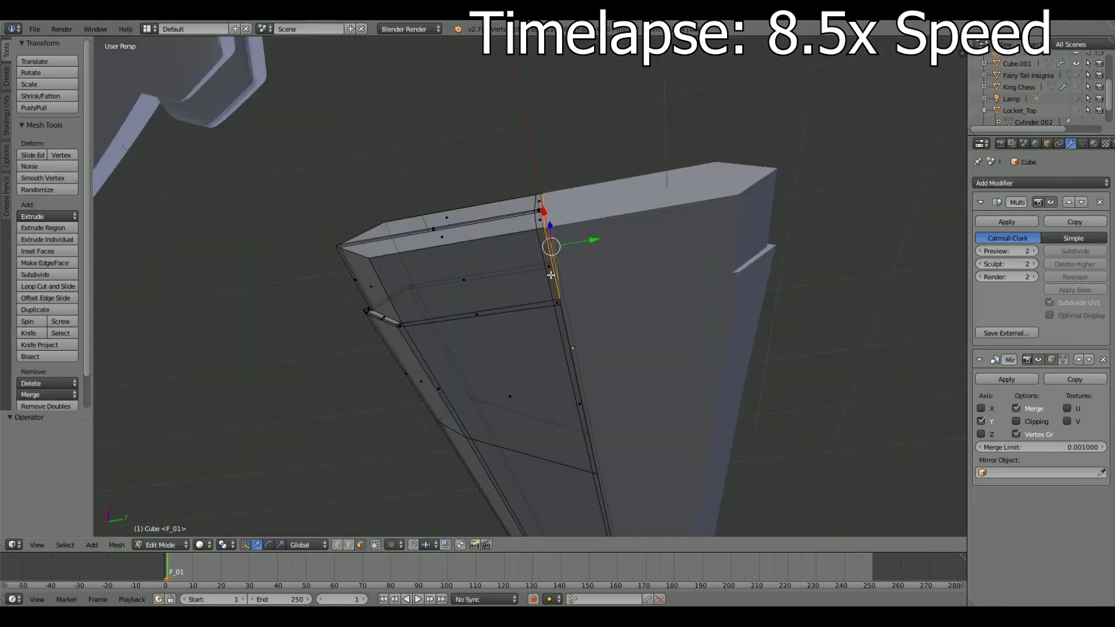
pyautogui.scroll(-3, 438, 436)
pyautogui.scroll(3, 376, 441)
pyautogui.moveTo(438, 435)
pyautogui.mouseDown(button='middle')
pyautogui.moveTo(376, 441)
pyautogui.moveTo(584, 437)
pyautogui.mouseUp(button='middle')
pyautogui.click(162, 545)
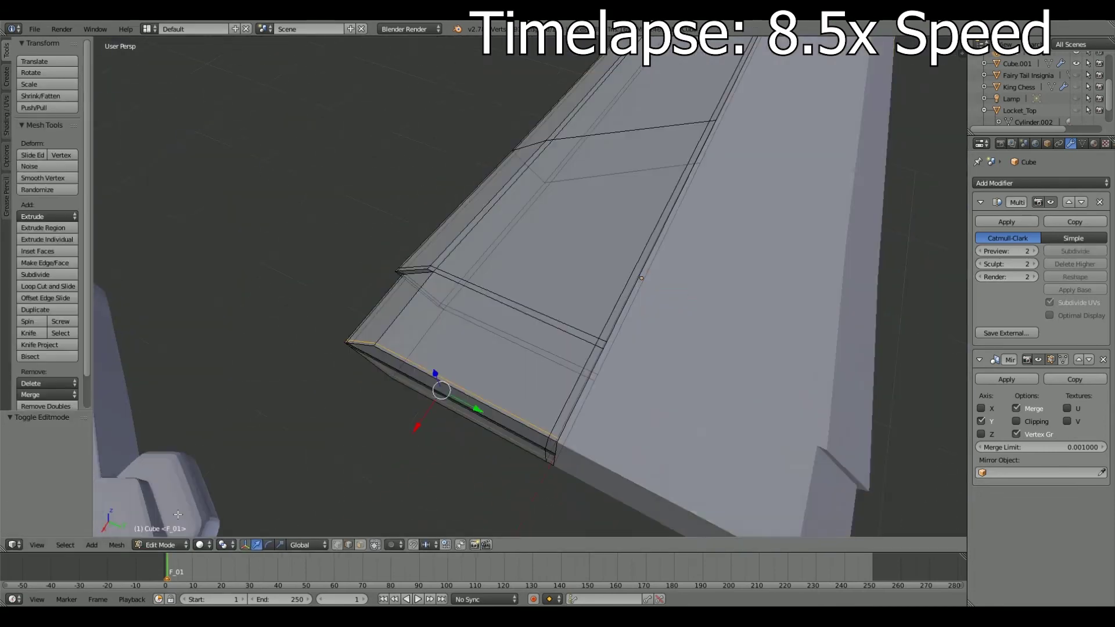
# In Object Mode, move the blade along X beside the guard.
pyautogui.press('Tab')
pyautogui.press('Tab')
pyautogui.scroll(-3, 448, 319)
pyautogui.moveTo(448, 319); pyautogui.dragTo(406, 360, button='middle')
pyautogui.press('g')
pyautogui.press('x')
pyautogui.click(371, 402)
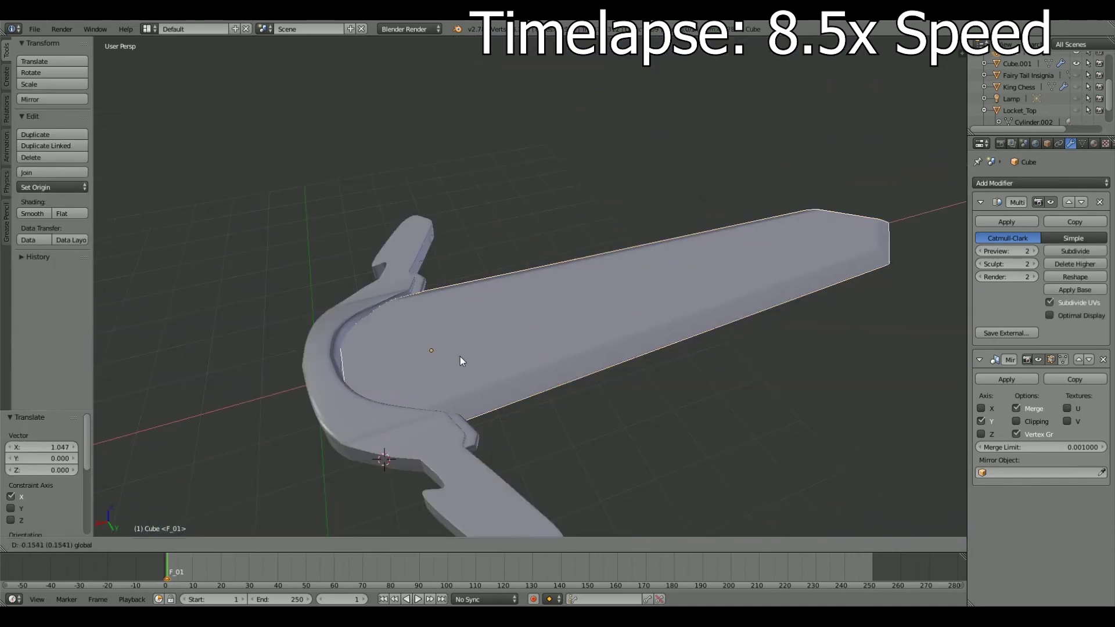
# Add the lower blade face to the selection, move the faces, and deselect everything.
pyautogui.press('Tab')
pyautogui.scroll(3, 503, 361)
pyautogui.moveTo(503, 361); pyautogui.dragTo(488, 348, button='middle')
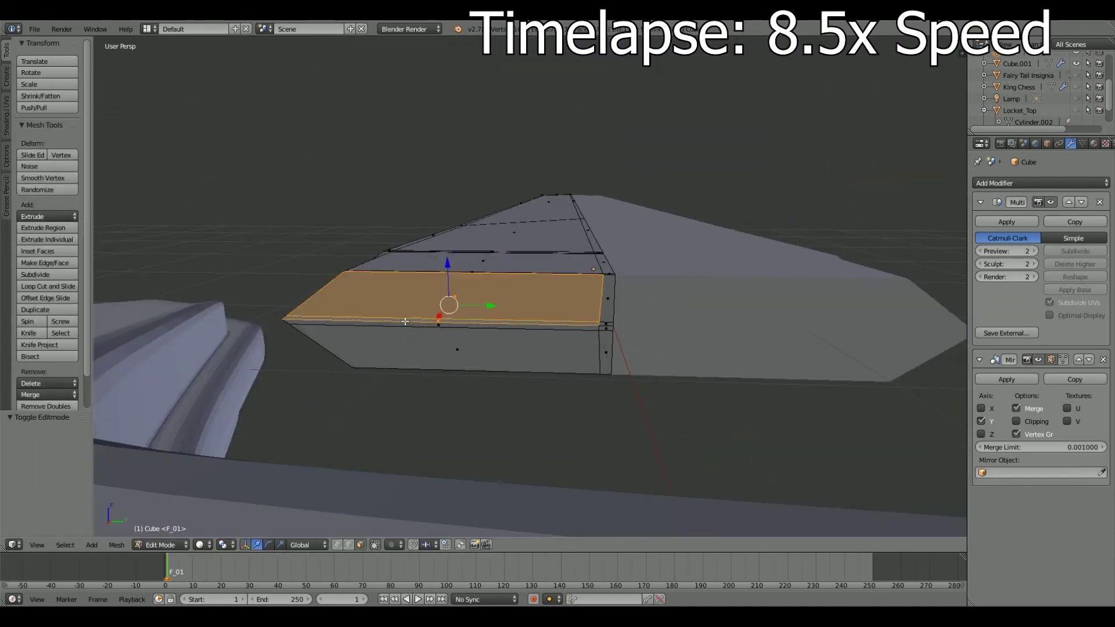
pyautogui.keyDown('shift'); pyautogui.click(404, 321); pyautogui.keyUp('shift')
pyautogui.moveTo(404, 321); pyautogui.dragTo(551, 365, button='middle')
pyautogui.click(663, 391)
pyautogui.scroll(-5, 522, 349)
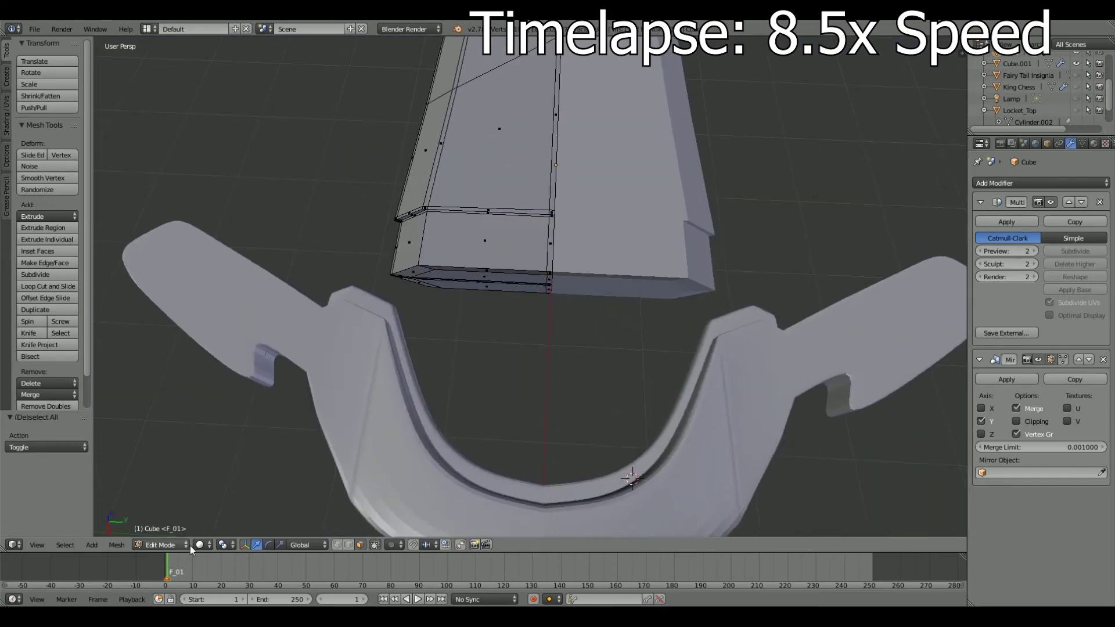
pyautogui.press('Tab')
pyautogui.press('a')
# Move the blade faces again, then slide the blade along X against the guard.
pyautogui.moveTo(482, 329); pyautogui.dragTo(391, 409, button='middle')
pyautogui.click(167, 518)
pyautogui.scroll(5, 411, 354)
pyautogui.moveTo(411, 355); pyautogui.dragTo(411, 354, button='middle')
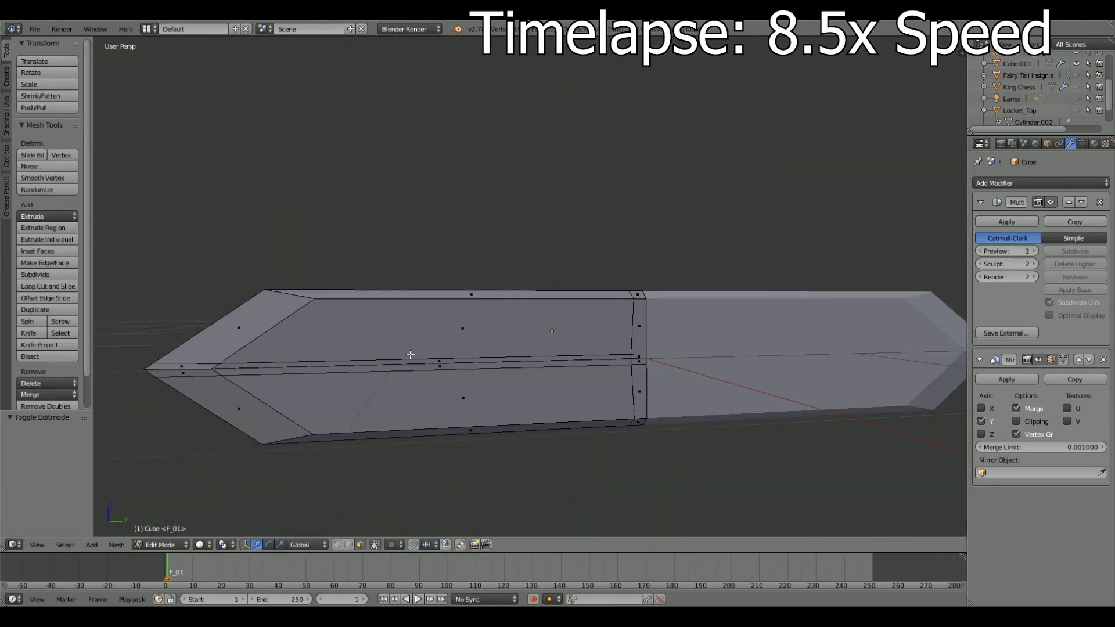
pyautogui.click(637, 360)
pyautogui.press('Tab')
pyautogui.moveTo(637, 359); pyautogui.dragTo(408, 425, button='middle')
pyautogui.scroll(-3, 408, 425)
pyautogui.press('g')
pyautogui.press('x')
pyautogui.click(343, 393)
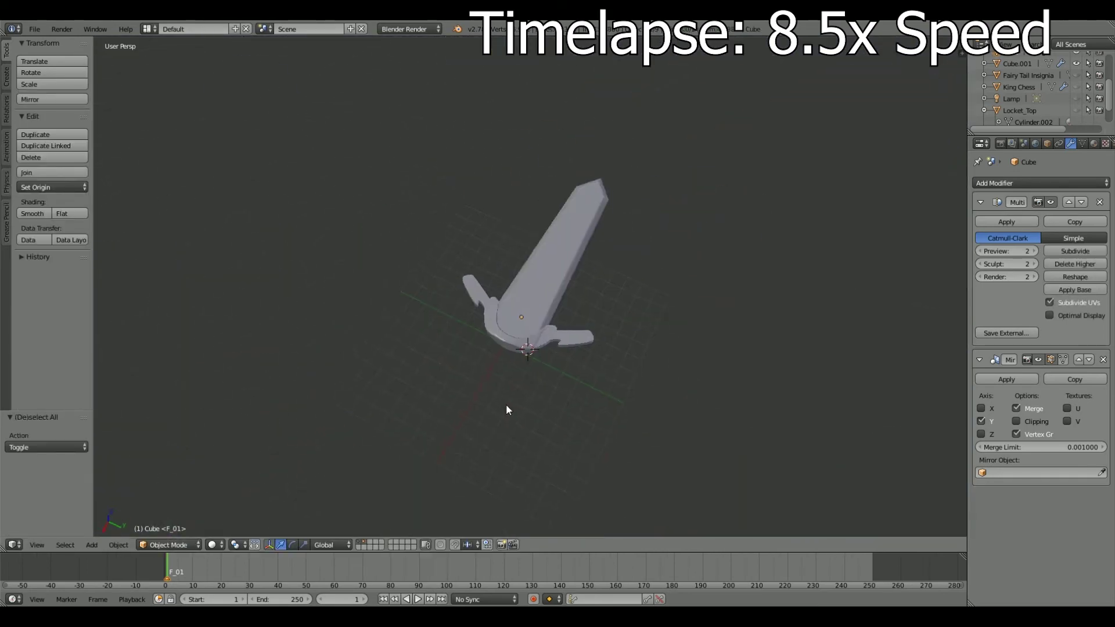
# Add a cylinder and flatten it along Z into a disc.
pyautogui.press('a')
pyautogui.moveTo(577, 398); pyautogui.dragTo(406, 436, button='middle')
pyautogui.click(119, 545)
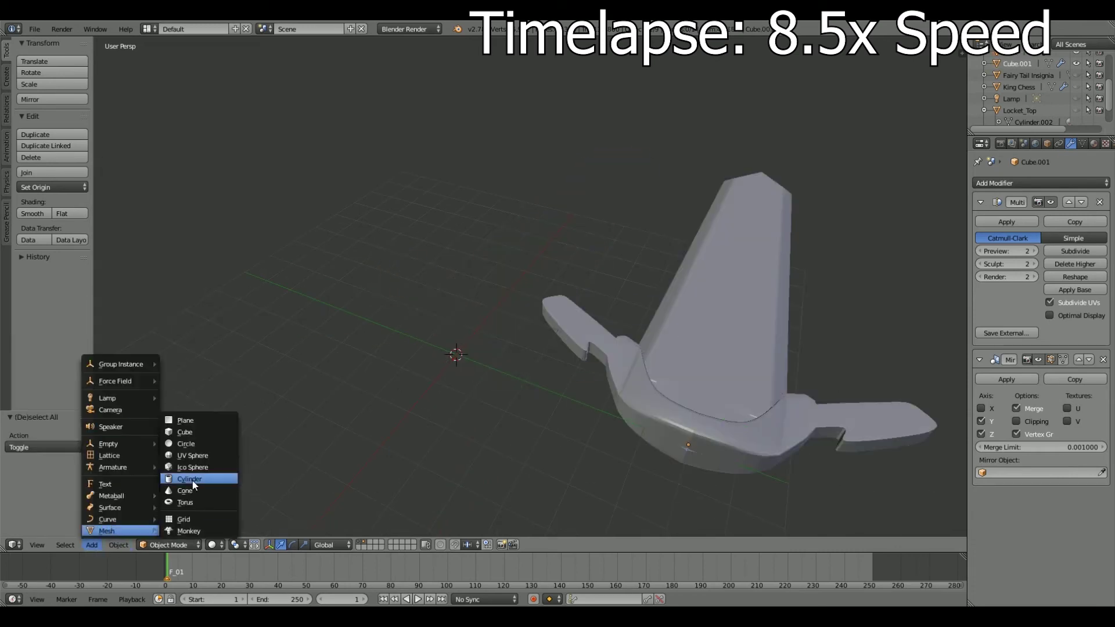
pyautogui.click(193, 480)
pyautogui.moveTo(193, 482); pyautogui.dragTo(620, 470, button='middle')
pyautogui.press('s')
pyautogui.press('z')
# Extrude the disc's top face in place and scale it inward to form an inset centre.
pyautogui.press('Tab')
pyautogui.scroll(4, 506, 431)
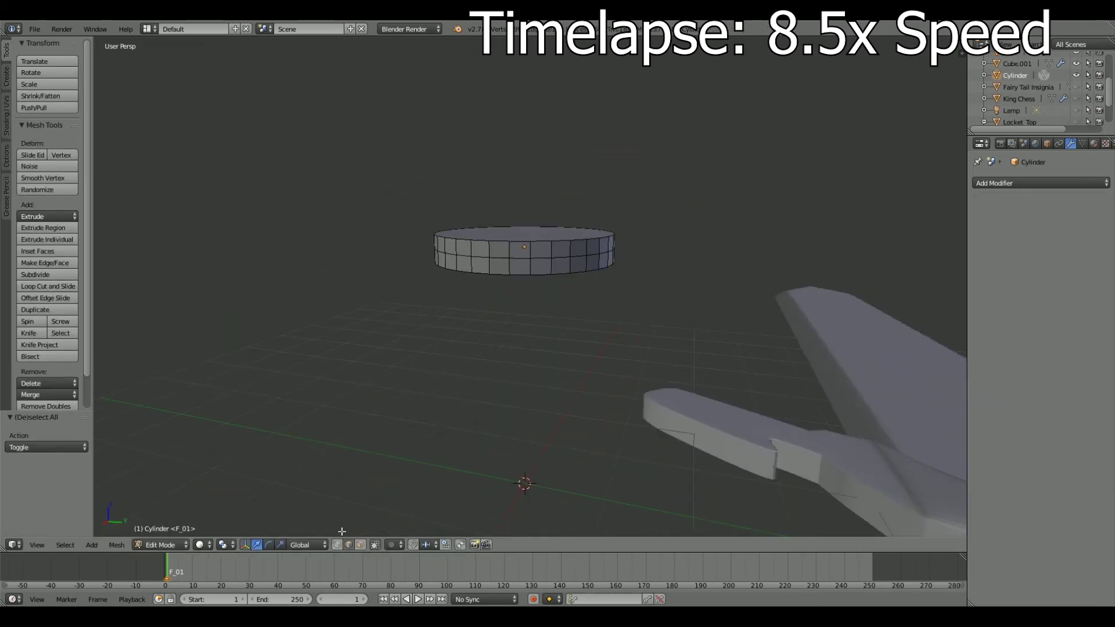
pyautogui.moveTo(342, 531); pyautogui.dragTo(441, 406, button='middle')
pyautogui.rightClick(485, 357)
pyautogui.press('e')
pyautogui.press('Escape')
pyautogui.press('s')
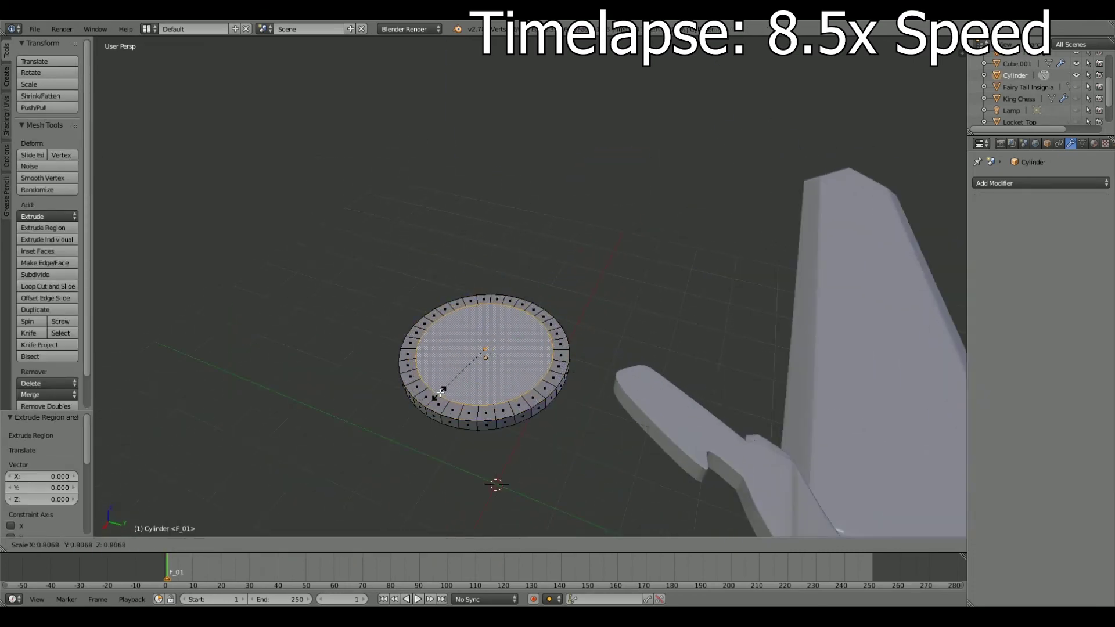
pyautogui.click(384, 437)
pyautogui.moveTo(384, 437); pyautogui.dragTo(488, 477, button='middle')
pyautogui.click(473, 411)
pyautogui.scroll(5, 473, 411)
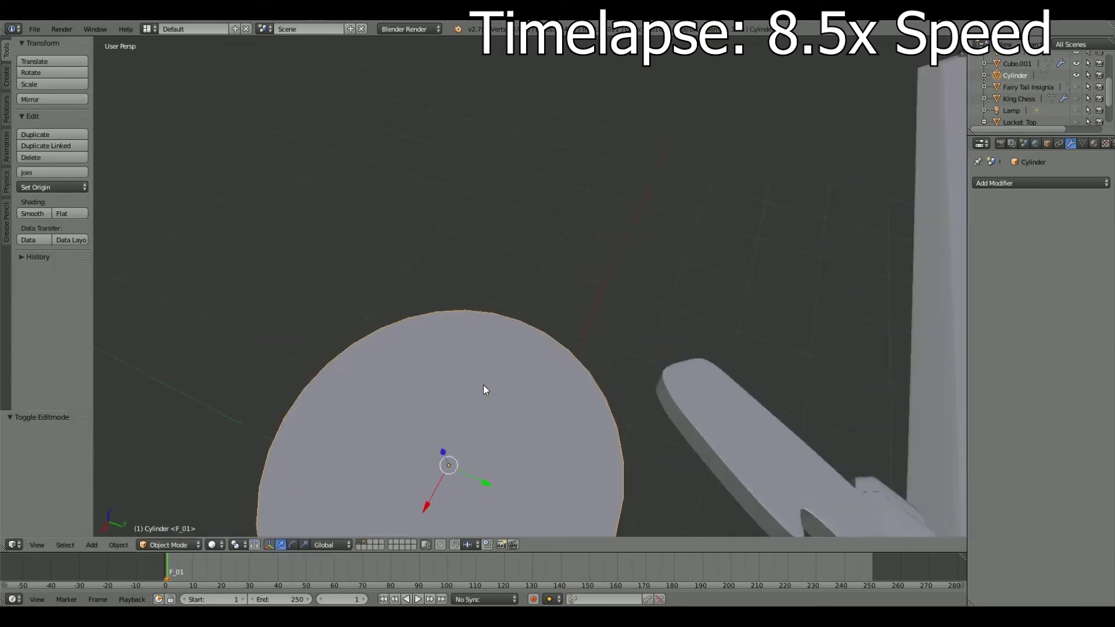
pyautogui.moveTo(473, 411); pyautogui.dragTo(522, 348, button='middle')
pyautogui.scroll(-5, 522, 348)
# Create a cyan Inner Ring material and assign it to the centre faces.
pyautogui.click(1093, 143)
pyautogui.click(1028, 249)
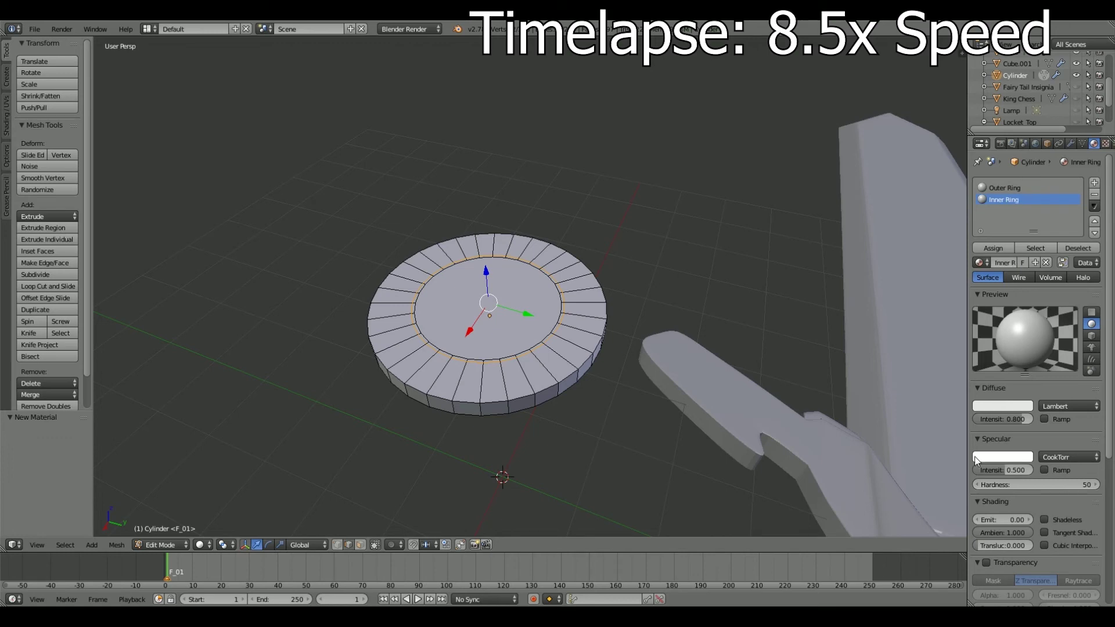
pyautogui.click(1002, 406)
pyautogui.click(958, 325)
pyautogui.click(993, 248)
pyautogui.click(1005, 187)
# Give the outer rim faces a dark navy Outer Ring material.
pyautogui.click(820, 328)
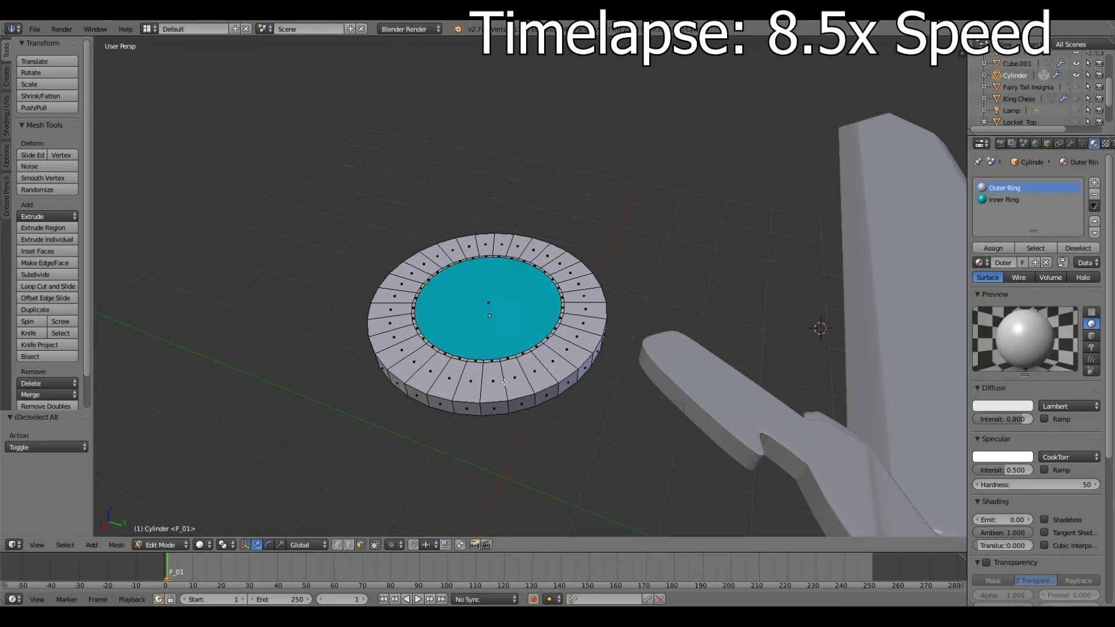
pyautogui.click(1002, 406)
pyautogui.moveTo(1016, 272); pyautogui.dragTo(1016, 348)
pyautogui.click(993, 248)
pyautogui.press('Tab')
pyautogui.press('a')
pyautogui.scroll(-4, 575, 354)
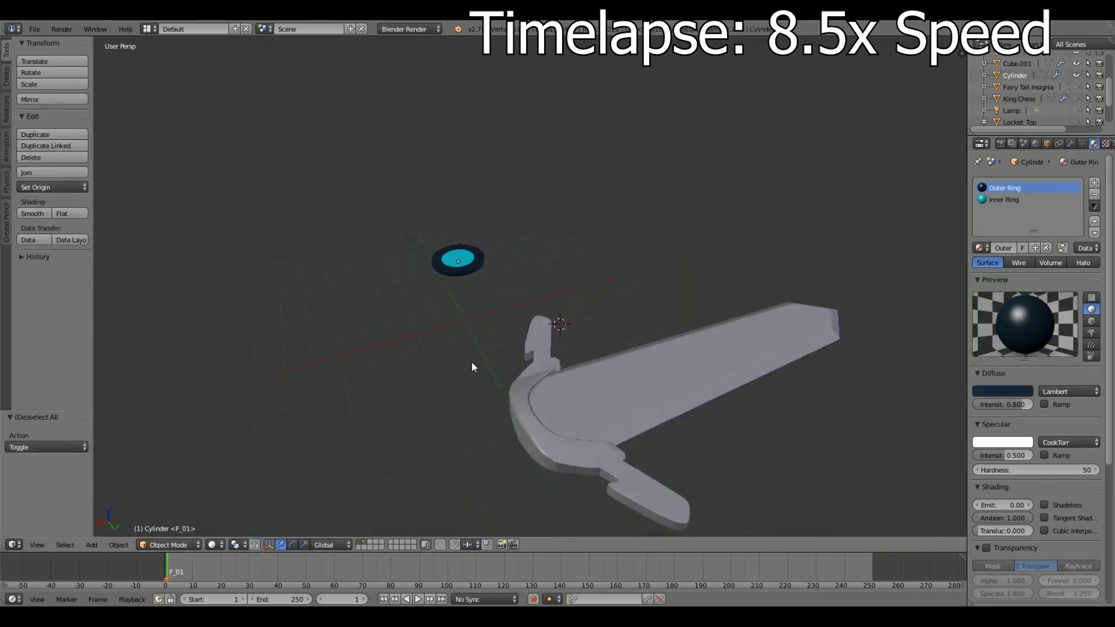
# Give the guard a new material with a gold diffuse colour.
pyautogui.moveTo(574, 355); pyautogui.dragTo(603, 348, button='middle')
pyautogui.scroll(3, 604, 349)
pyautogui.rightClick(581, 366)
pyautogui.click(1022, 234)
pyautogui.click(1002, 392)
pyautogui.moveTo(975, 314); pyautogui.dragTo(952, 333)
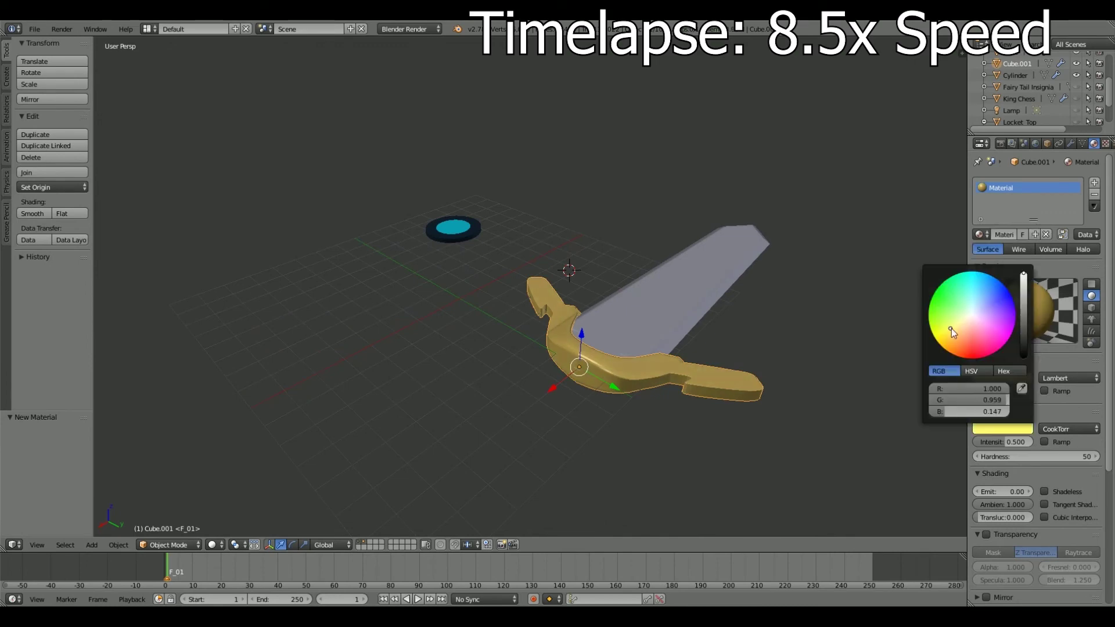
# In Top view, slide the cyan disc along Y onto the guard.
pyautogui.moveTo(638, 377)
pyautogui.mouseDown(button='middle')
pyautogui.moveTo(550, 442)
pyautogui.moveTo(667, 423)
pyautogui.mouseUp(button='middle')
pyautogui.scroll(2, 605, 343)
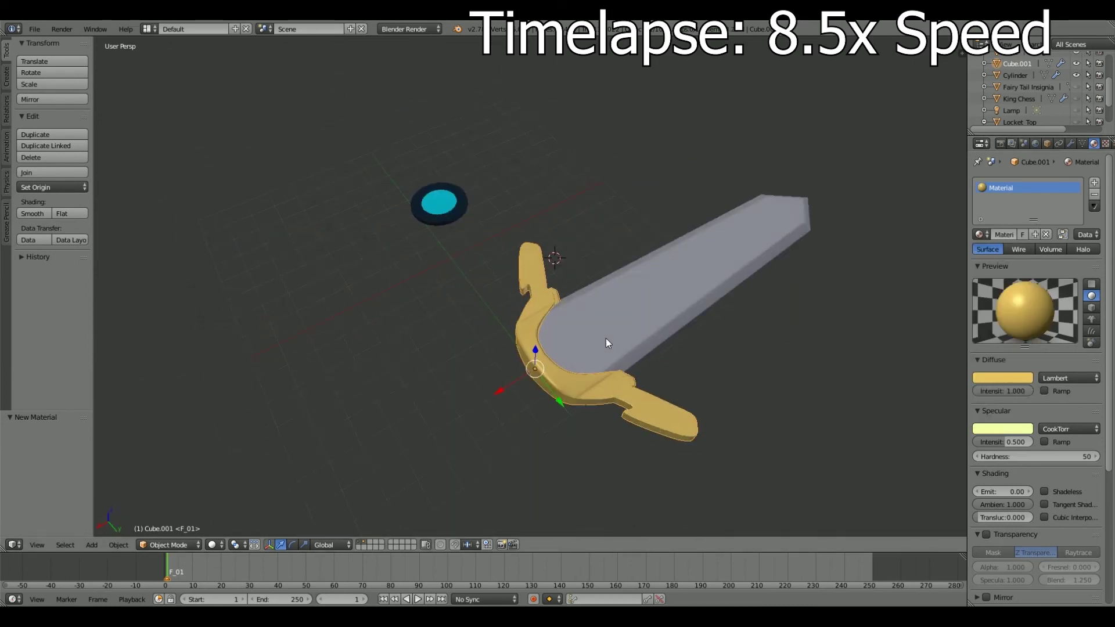
pyautogui.rightClick(349, 164)
pyautogui.press('g')
pyautogui.press('x')
pyautogui.click(457, 321)
pyautogui.press('KP_7')
pyautogui.press('g')
pyautogui.press('y')
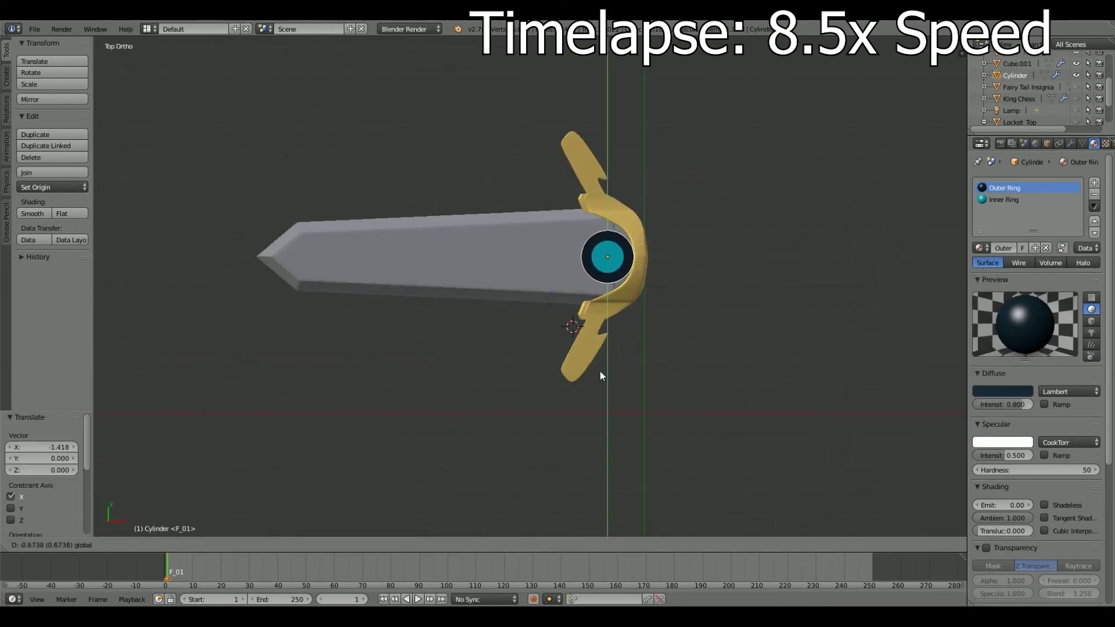
# Move the disc along Z to sit where the blade meets the guard.
pyautogui.moveTo(652, 291)
pyautogui.mouseDown(button='middle')
pyautogui.moveTo(462, 374)
pyautogui.moveTo(674, 335)
pyautogui.mouseUp(button='middle')
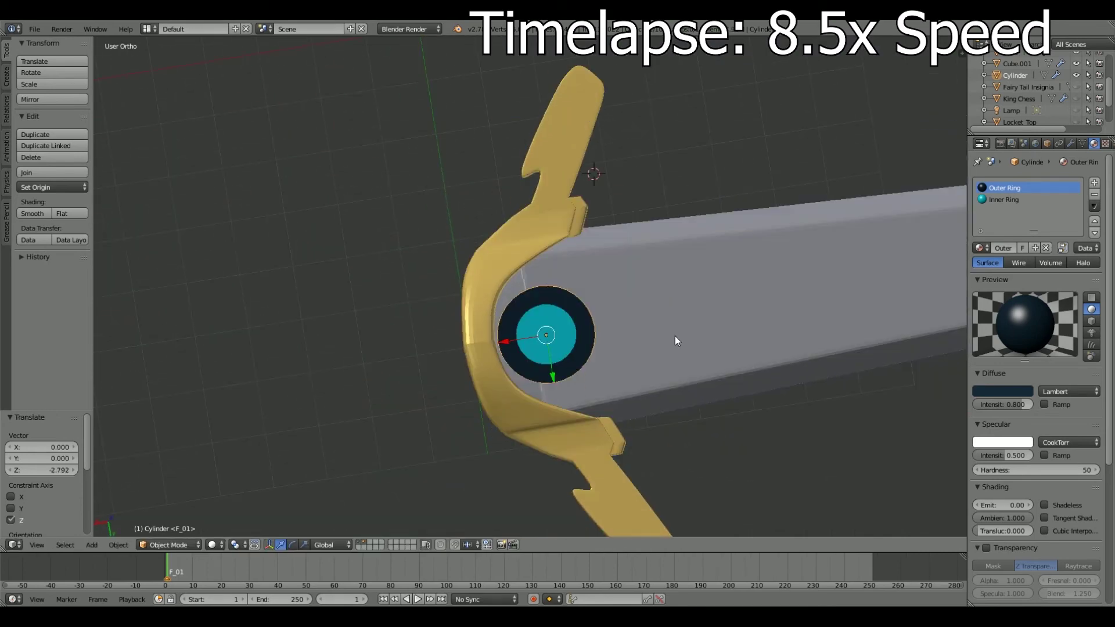
pyautogui.press('g')
pyautogui.press('z')
pyautogui.click(702, 368)
pyautogui.scroll(4, 619, 384)
pyautogui.rightClick(619, 385)
pyautogui.press('Tab')
pyautogui.scroll(3, 580, 291)
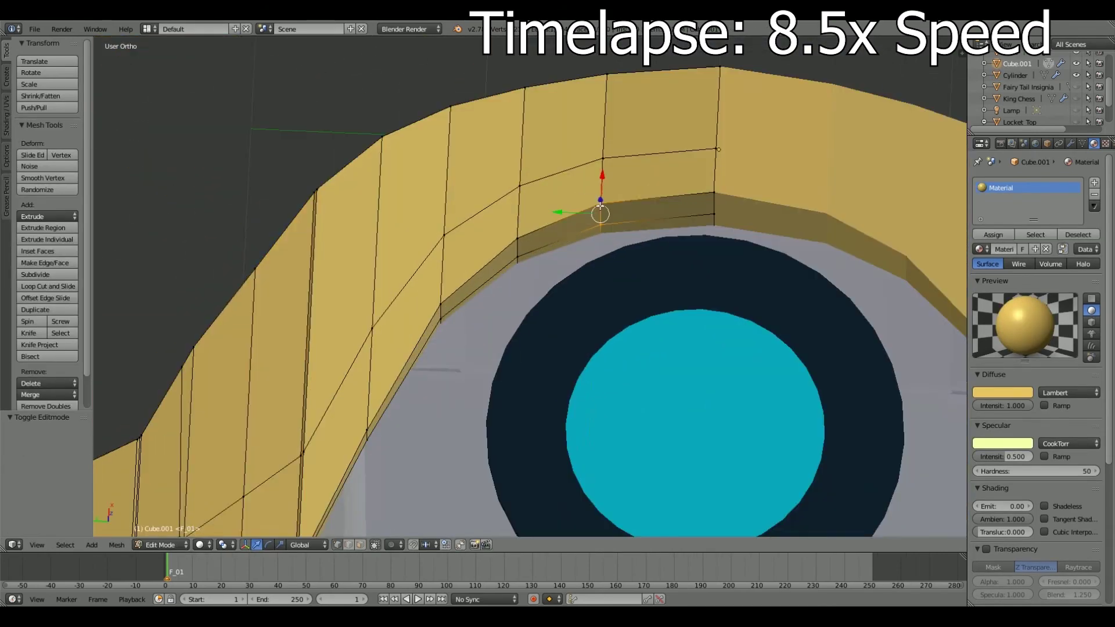
# Move the guard's vertices along X and its inner corner along Y around the gem.
pyautogui.press('g')
pyautogui.press('x')
pyautogui.click(526, 251)
pyautogui.moveTo(361, 407)
pyautogui.mouseDown(button='middle')
pyautogui.moveTo(473, 149)
pyautogui.moveTo(522, 232)
pyautogui.moveTo(518, 200)
pyautogui.mouseUp(button='middle')
pyautogui.scroll(2, 587, 165)
pyautogui.scroll(-3, 590, 165)
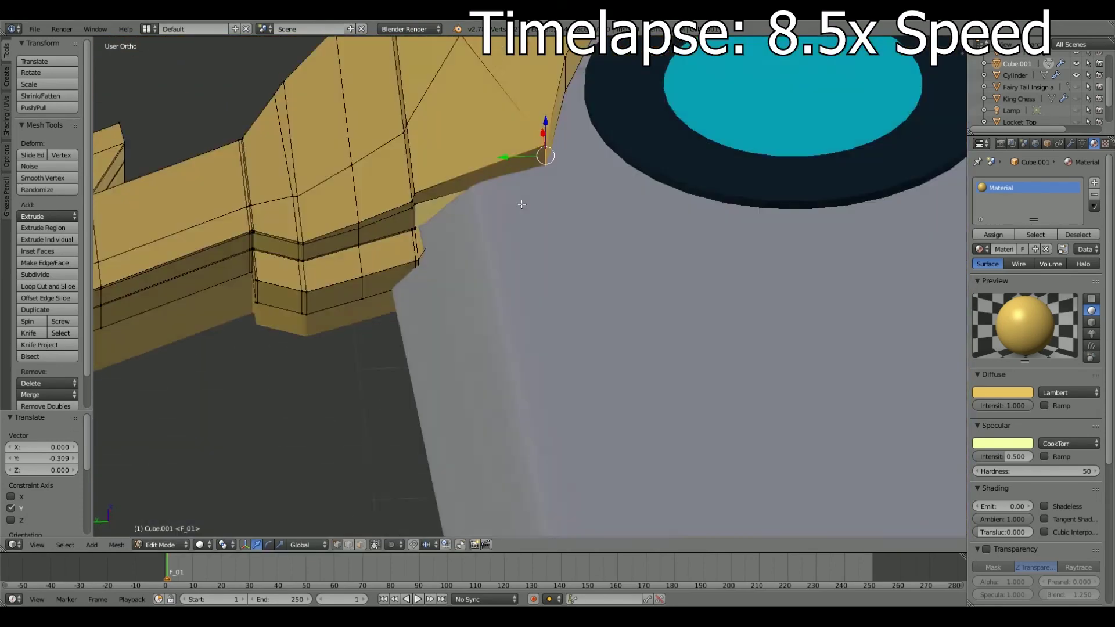
pyautogui.press('g')
pyautogui.press('y')
pyautogui.click(520, 248)
pyautogui.moveTo(520, 249); pyautogui.dragTo(441, 325, button='middle')
pyautogui.keyDown('alt'); pyautogui.rightClick(423, 255); pyautogui.keyUp('alt')
# Inspect the guard from several sides and deselect all its geometry.
pyautogui.scroll(2, 423, 256)
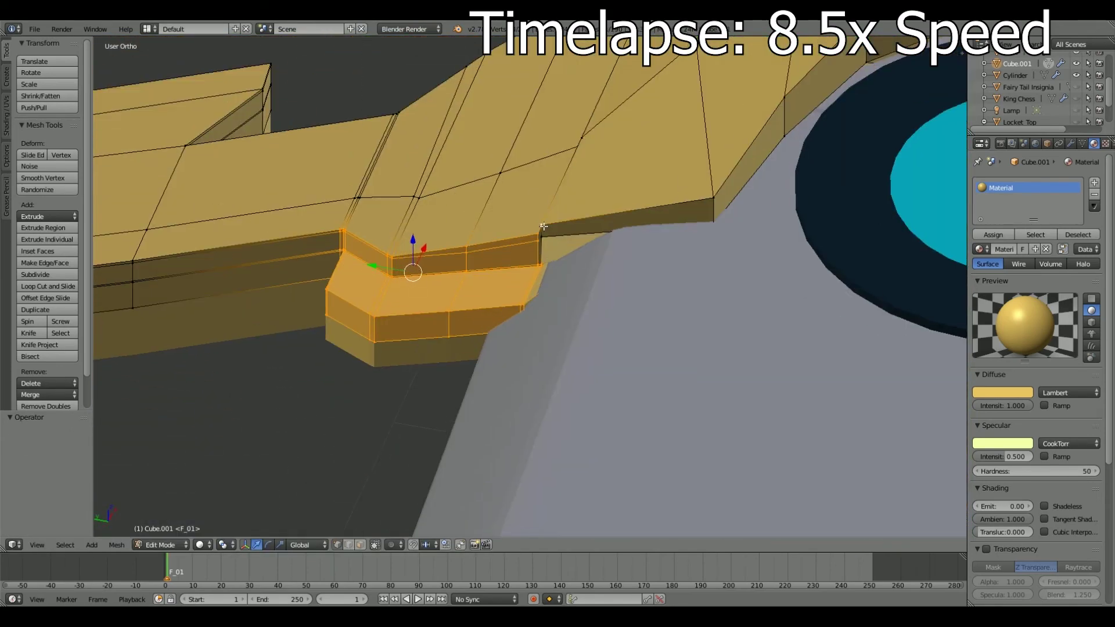
pyautogui.scroll(2, 627, 258)
pyautogui.scroll(-3, 627, 259)
pyautogui.moveTo(627, 258)
pyautogui.mouseDown(button='middle')
pyautogui.moveTo(642, 241)
pyautogui.moveTo(599, 383)
pyautogui.moveTo(742, 261)
pyautogui.moveTo(597, 340)
pyautogui.moveTo(729, 356)
pyautogui.moveTo(326, 366)
pyautogui.mouseUp(button='middle')
pyautogui.scroll(3, 741, 261)
pyautogui.scroll(-3, 729, 356)
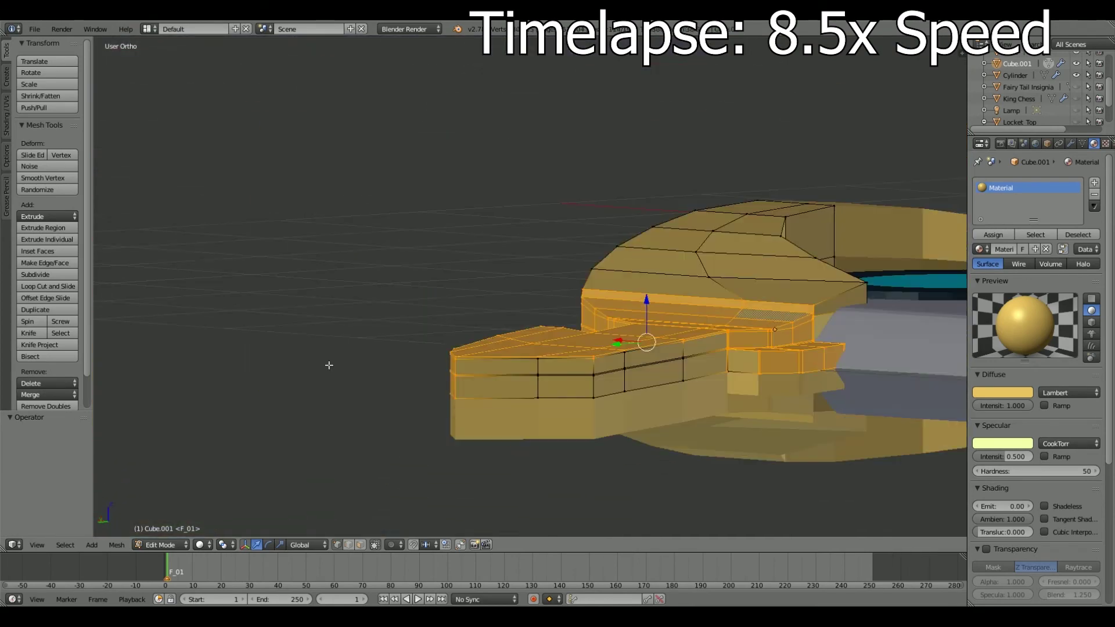
pyautogui.scroll(3, 508, 358)
pyautogui.scroll(-3, 508, 358)
pyautogui.moveTo(508, 358)
pyautogui.mouseDown(button='middle')
pyautogui.moveTo(916, 341)
pyautogui.moveTo(901, 455)
pyautogui.mouseUp(button='middle')
pyautogui.press('a')
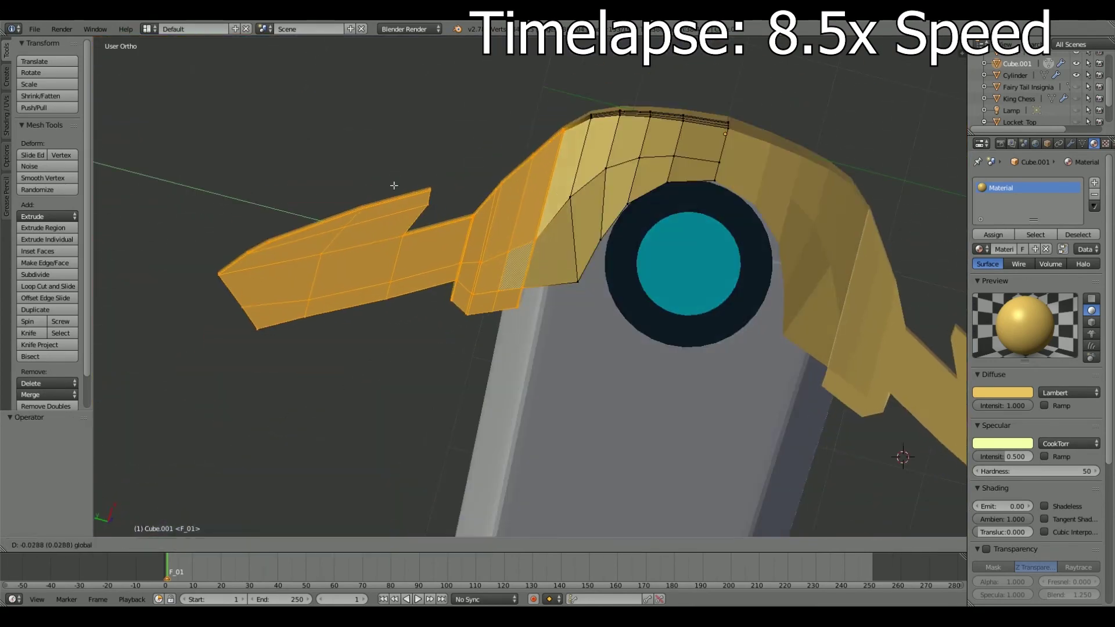
pyautogui.scroll(3, 619, 323)
pyautogui.moveTo(619, 322)
pyautogui.mouseDown(button='middle')
pyautogui.moveTo(597, 124)
pyautogui.moveTo(736, 316)
pyautogui.moveTo(558, 395)
pyautogui.mouseUp(button='middle')
# Move the guard to layer 2, then go back into Edit Mode on it.
pyautogui.press('Tab')
pyautogui.press('m')
pyautogui.press('2')
pyautogui.click(169, 545)
pyautogui.click(168, 513)
pyautogui.scroll(5, 557, 349)
pyautogui.moveTo(557, 349)
pyautogui.mouseDown(button='middle')
pyautogui.moveTo(591, 215)
pyautogui.moveTo(557, 261)
pyautogui.moveTo(555, 224)
pyautogui.moveTo(407, 320)
pyautogui.moveTo(557, 331)
pyautogui.moveTo(593, 363)
pyautogui.moveTo(697, 407)
pyautogui.moveTo(623, 398)
pyautogui.mouseUp(button='middle')
# Shift the selected guard edge along X and Y to tighten it around the gem.
pyautogui.press('g')
pyautogui.press('x')
pyautogui.click(555, 224)
pyautogui.press('g')
pyautogui.press('x')
pyautogui.click(407, 320)
pyautogui.scroll(-3, 558, 330)
pyautogui.scroll(3, 593, 363)
pyautogui.press('g')
pyautogui.press('y')
pyautogui.click(543, 343)
# Make further X and Y adjustments to the guard edge and check it from another angle.
pyautogui.press('g')
pyautogui.press('x')
pyautogui.click(696, 407)
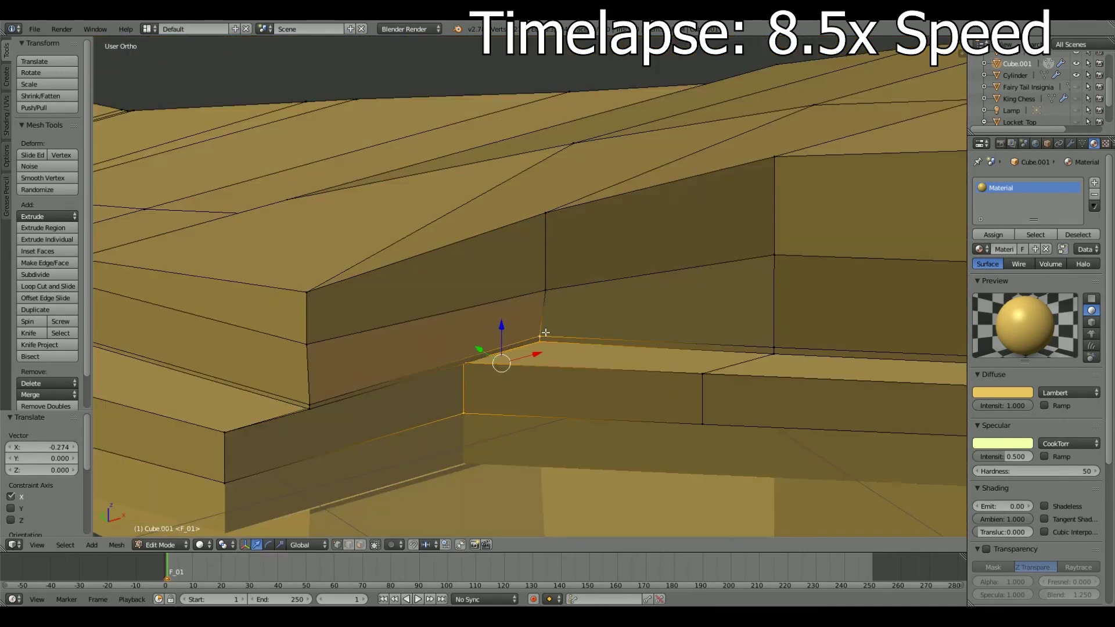
pyautogui.press('g')
pyautogui.press('y')
pyautogui.click(623, 398)
pyautogui.scroll(-3, 623, 397)
pyautogui.moveTo(638, 348)
pyautogui.mouseDown(button='middle')
pyautogui.moveTo(488, 373)
pyautogui.moveTo(344, 276)
pyautogui.mouseUp(button='middle')
pyautogui.scroll(-5, 488, 374)
# Reposition the guard's rim edge loop and return to Object Mode.
pyautogui.press('Tab')
pyautogui.scroll(4, 451, 348)
pyautogui.scroll(4, 344, 276)
pyautogui.press('Tab')
pyautogui.scroll(3, 406, 348)
pyautogui.press('Tab')
pyautogui.press('Tab')
pyautogui.moveTo(348, 349)
pyautogui.mouseDown(button='middle')
pyautogui.moveTo(262, 360)
pyautogui.moveTo(429, 326)
pyautogui.moveTo(696, 391)
pyautogui.moveTo(382, 553)
pyautogui.mouseUp(button='middle')
pyautogui.scroll(3, 348, 349)
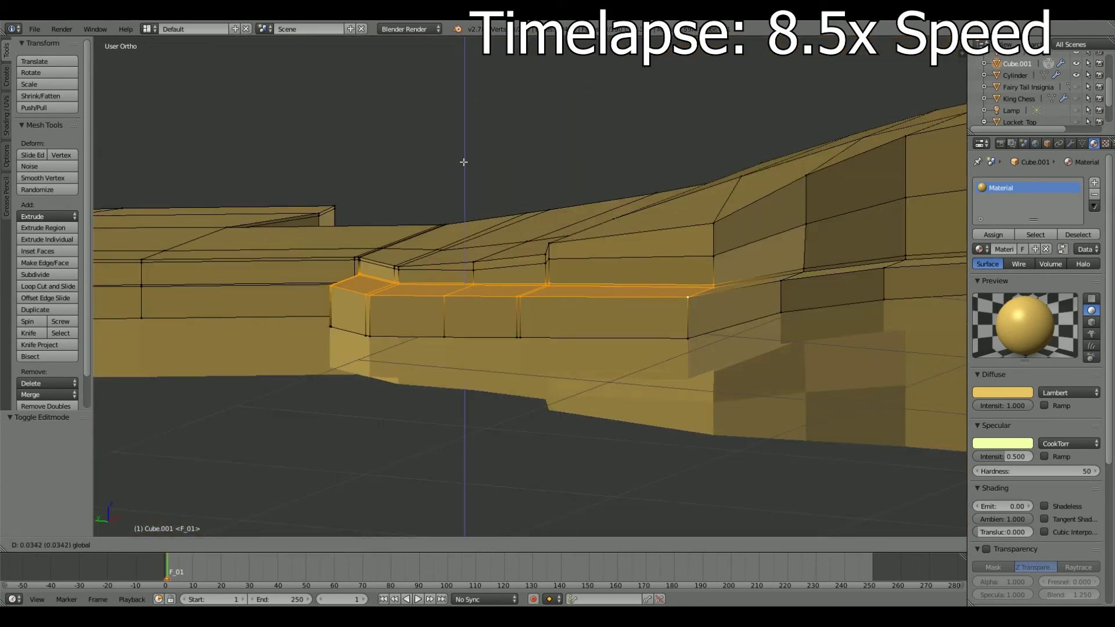
pyautogui.click(463, 161)
pyautogui.moveTo(463, 161); pyautogui.dragTo(593, 310, button='middle')
pyautogui.scroll(-3, 863, 300)
pyautogui.press('Tab')
pyautogui.moveTo(863, 300)
pyautogui.mouseDown(button='middle')
pyautogui.moveTo(531, 434)
pyautogui.moveTo(331, 330)
pyautogui.moveTo(333, 350)
pyautogui.moveTo(402, 186)
pyautogui.moveTo(348, 290)
pyautogui.mouseUp(button='middle')
# Duplicate the cyan disc, rotate the copy 180° on X, and place it on the guard's opposite face.
pyautogui.press('Tab')
pyautogui.click(163, 544)
pyautogui.scroll(-5, 511, 368)
pyautogui.hotkey('shift', 'd')
pyautogui.moveTo(510, 368)
pyautogui.mouseDown(button='middle')
pyautogui.moveTo(540, 233)
pyautogui.moveTo(605, 319)
pyautogui.moveTo(465, 366)
pyautogui.moveTo(615, 426)
pyautogui.mouseUp(button='middle')
pyautogui.press('r')
pyautogui.press('x')
pyautogui.press('1')
pyautogui.press('8')
pyautogui.press('0')
pyautogui.press('Return')
pyautogui.press('a')
pyautogui.rightClick(558, 328)
# Snap the 3D cursor to the world centre and add a cylinder there.
pyautogui.moveTo(558, 328); pyautogui.dragTo(523, 348, button='middle')
pyautogui.rightClick(648, 250)
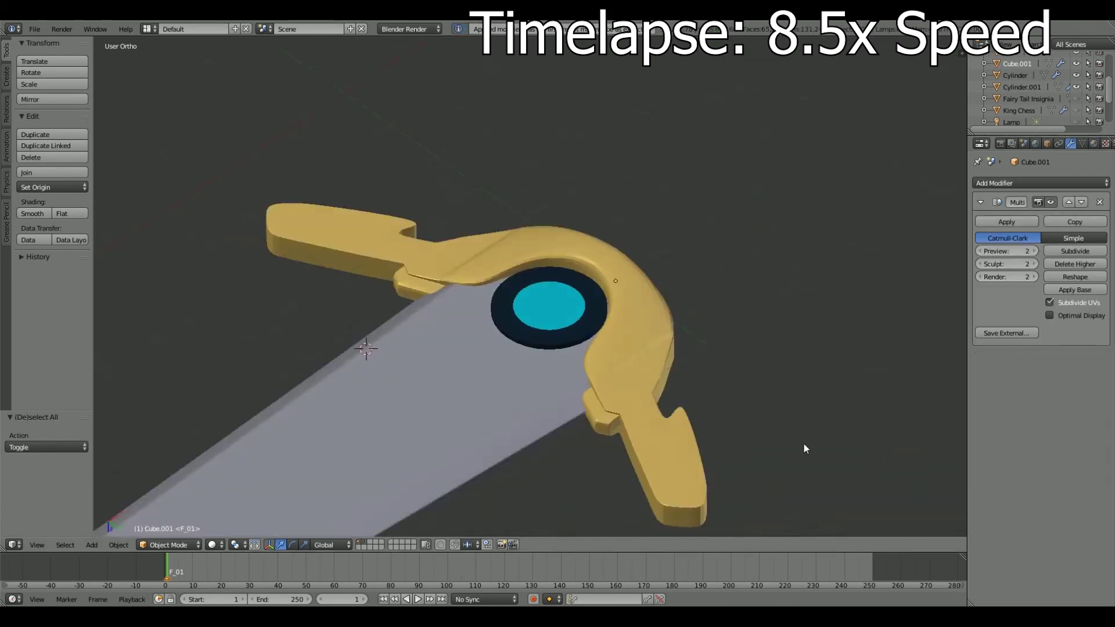
pyautogui.moveTo(647, 250); pyautogui.dragTo(584, 419, button='middle')
pyautogui.moveTo(755, 377); pyautogui.dragTo(684, 402, button='middle')
pyautogui.scroll(-5, 684, 402)
pyautogui.rightClick(683, 402)
pyautogui.hotkey('shift', 's')
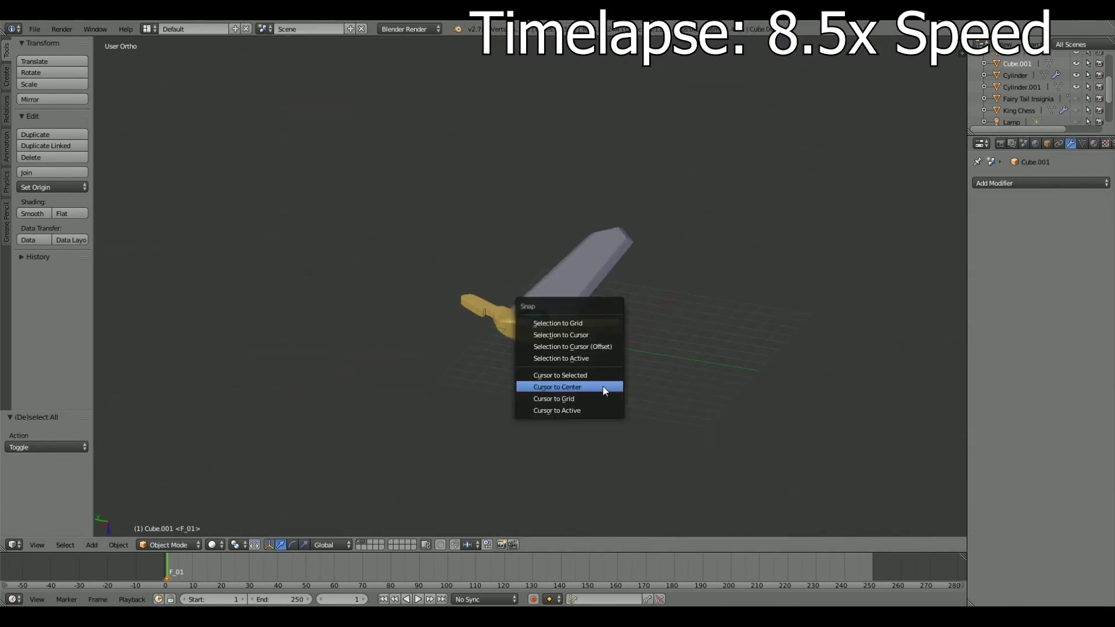
pyautogui.click(602, 385)
pyautogui.click(169, 545)
pyautogui.click(92, 544)
# Shift the new cylinder along X and give it a new gold material.
pyautogui.moveTo(646, 399); pyautogui.dragTo(616, 346, button='middle')
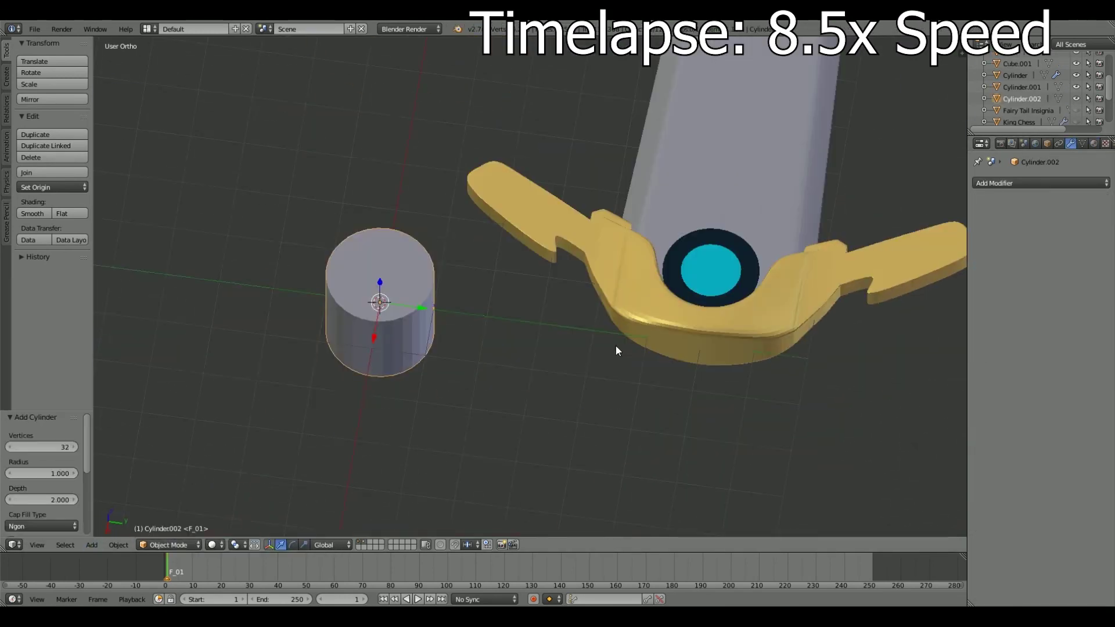
pyautogui.press('g')
pyautogui.press('x')
pyautogui.click(1093, 143)
pyautogui.click(1003, 377)
pyautogui.rightClick(674, 441)
pyautogui.click(1021, 234)
pyautogui.click(1002, 378)
pyautogui.click(1002, 429)
pyautogui.click(1010, 370)
pyautogui.click(985, 388)
# Add a Subdivision Surface modifier to the cylinder and adjust its levels.
pyautogui.press('Return')
pyautogui.moveTo(638, 349); pyautogui.dragTo(555, 341, button='middle')
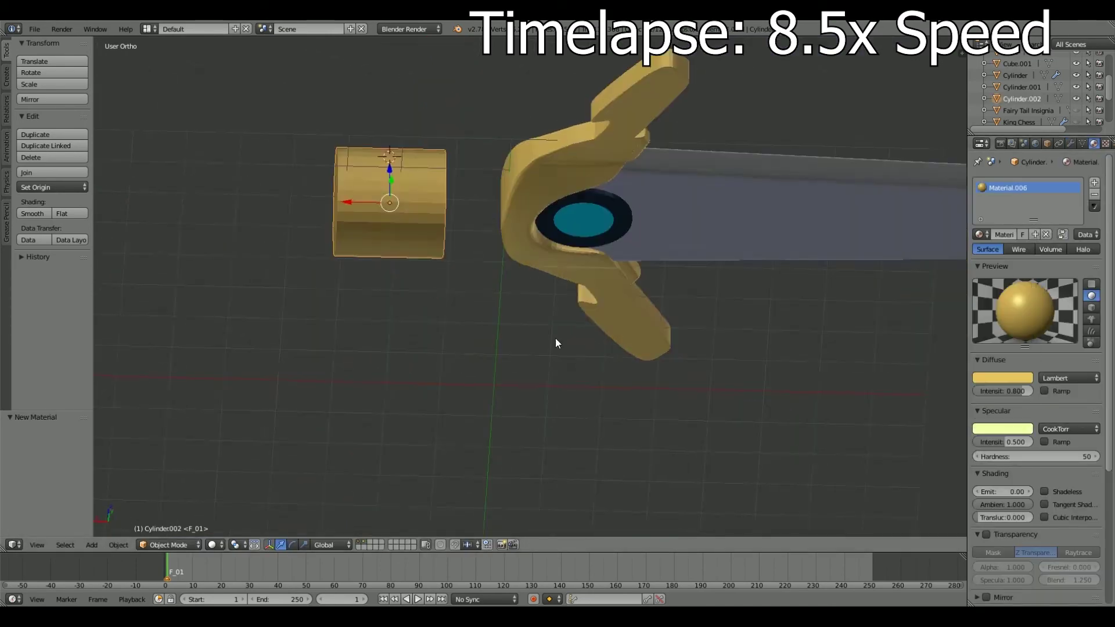
pyautogui.click(1070, 144)
pyautogui.click(1041, 183)
pyautogui.click(894, 324)
# Slide the gold cylinder along X until it sits against the guard's base.
pyautogui.press('Tab')
pyautogui.press('Tab')
pyautogui.press('g')
pyautogui.press('x')
pyautogui.click(559, 412)
pyautogui.moveTo(559, 413)
pyautogui.mouseDown(button='middle')
pyautogui.moveTo(671, 329)
pyautogui.moveTo(600, 336)
pyautogui.moveTo(514, 366)
pyautogui.moveTo(704, 447)
pyautogui.mouseUp(button='middle')
pyautogui.press('g')
pyautogui.press('x')
pyautogui.click(514, 367)
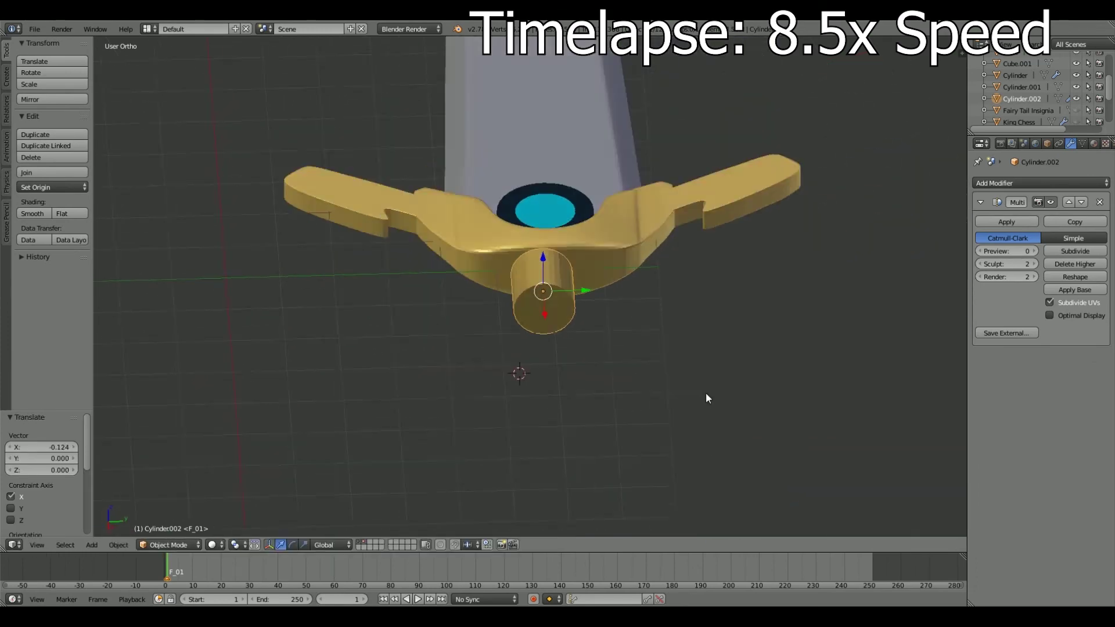
pyautogui.moveTo(674, 378)
pyautogui.mouseDown(button='middle')
pyautogui.moveTo(679, 296)
pyautogui.moveTo(620, 319)
pyautogui.moveTo(610, 286)
pyautogui.moveTo(557, 313)
pyautogui.mouseUp(button='middle')
pyautogui.press('g')
pyautogui.press('x')
pyautogui.click(340, 333)
# Delete the cylinder's end geometry and shift the cylinder along X.
pyautogui.press('Tab')
pyautogui.scroll(3, 340, 333)
pyautogui.press('x')
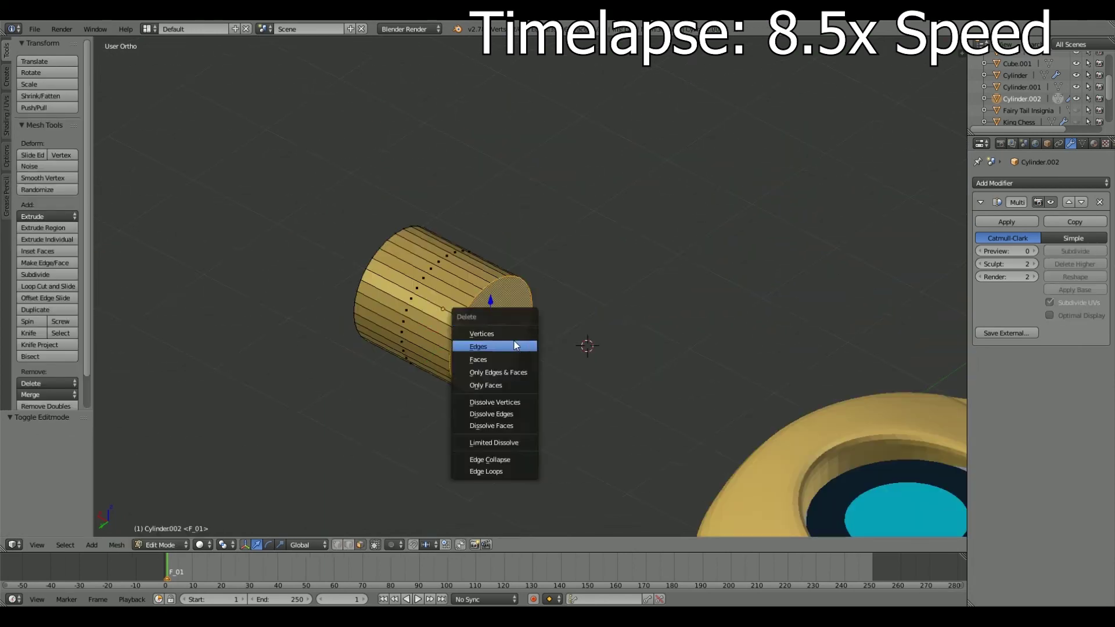
pyautogui.click(485, 378)
pyautogui.keyDown('ctrl'); pyautogui.rightClick(629, 350); pyautogui.keyUp('ctrl')
pyautogui.moveTo(629, 350)
pyautogui.mouseDown(button='middle')
pyautogui.moveTo(406, 406)
pyautogui.moveTo(269, 484)
pyautogui.moveTo(565, 231)
pyautogui.moveTo(410, 351)
pyautogui.mouseUp(button='middle')
pyautogui.press('Tab')
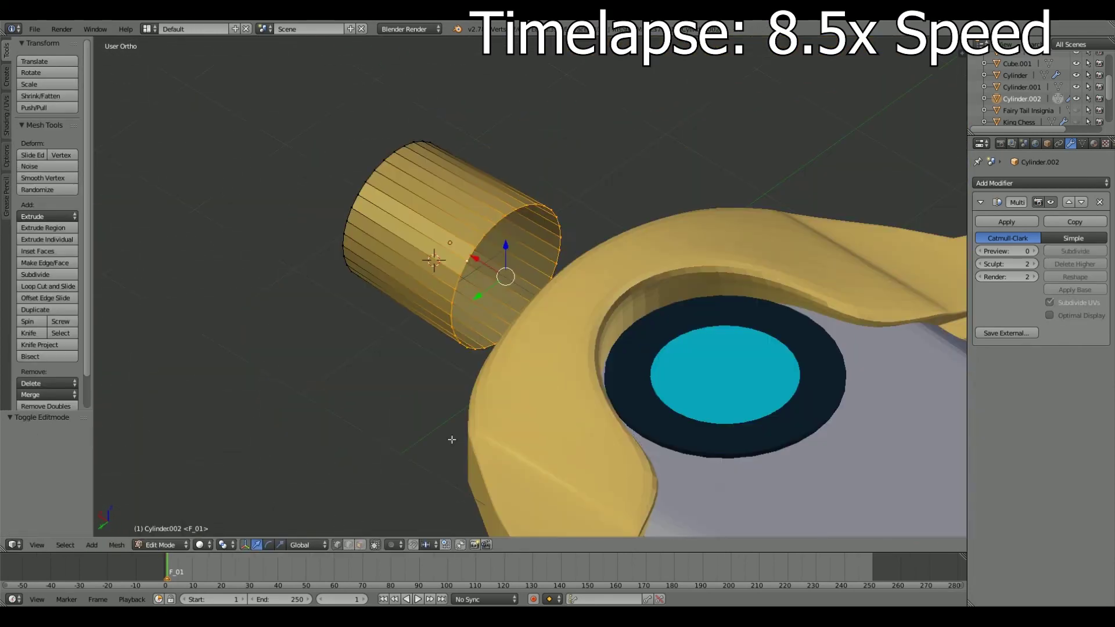
pyautogui.press('g')
pyautogui.press('x')
pyautogui.click(462, 370)
# Add a loop cut around the cylinder and shrink it slightly inward to form a ridge.
pyautogui.moveTo(463, 374); pyautogui.dragTo(348, 406, button='middle')
pyautogui.click(168, 545)
pyautogui.click(174, 520)
pyautogui.hotkey('ctrl', 'r')
pyautogui.click(479, 326)
pyautogui.moveTo(479, 326); pyautogui.dragTo(443, 386, button='middle')
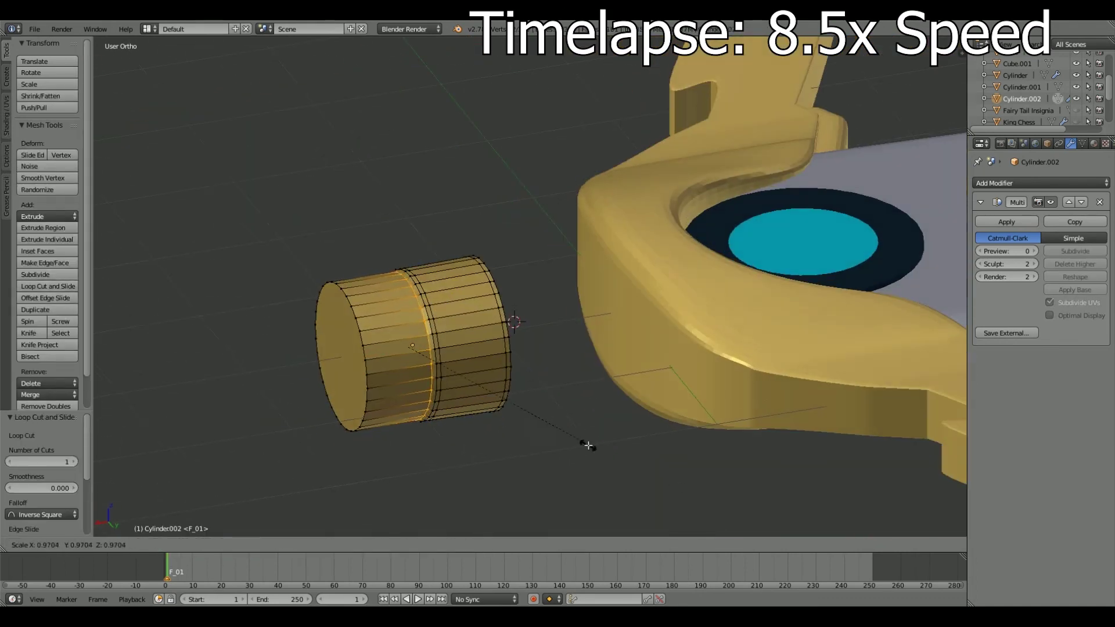
pyautogui.press('Tab')
pyautogui.hotkey('ctrl', '2')
pyautogui.press('KP_Decimal')
pyautogui.press('Tab')
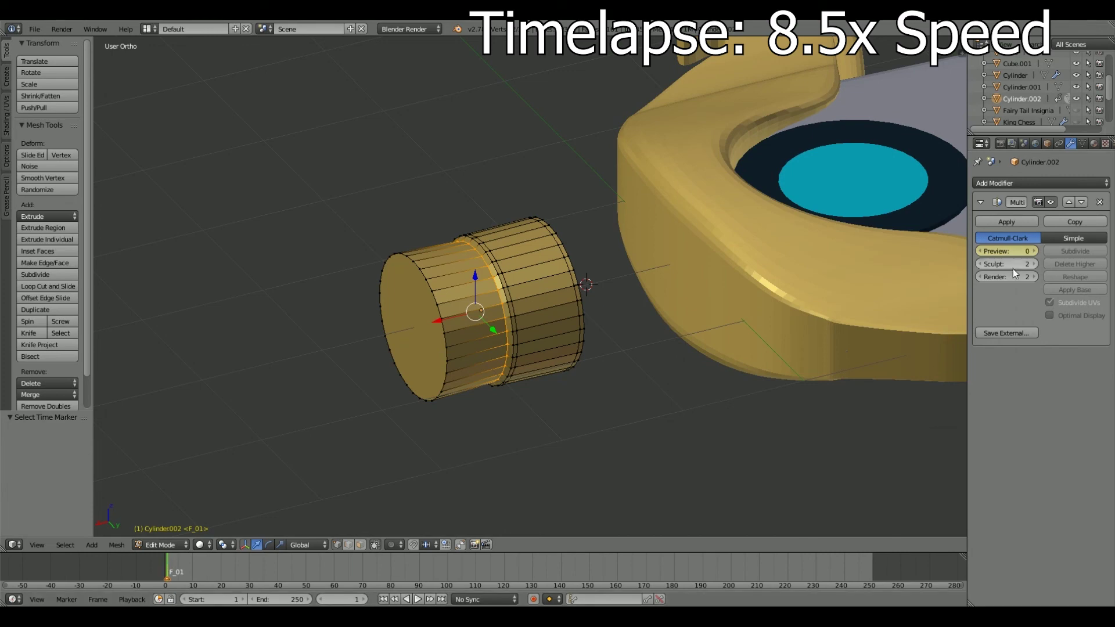
# Move the cylinder's front edge loop along the X axis.
pyautogui.moveTo(523, 348); pyautogui.dragTo(464, 371, button='middle')
pyautogui.keyDown('alt'); pyautogui.rightClick(406, 325); pyautogui.keyUp('alt')
pyautogui.press('g')
pyautogui.press('x')
pyautogui.click(380, 395)
pyautogui.scroll(3, 381, 301)
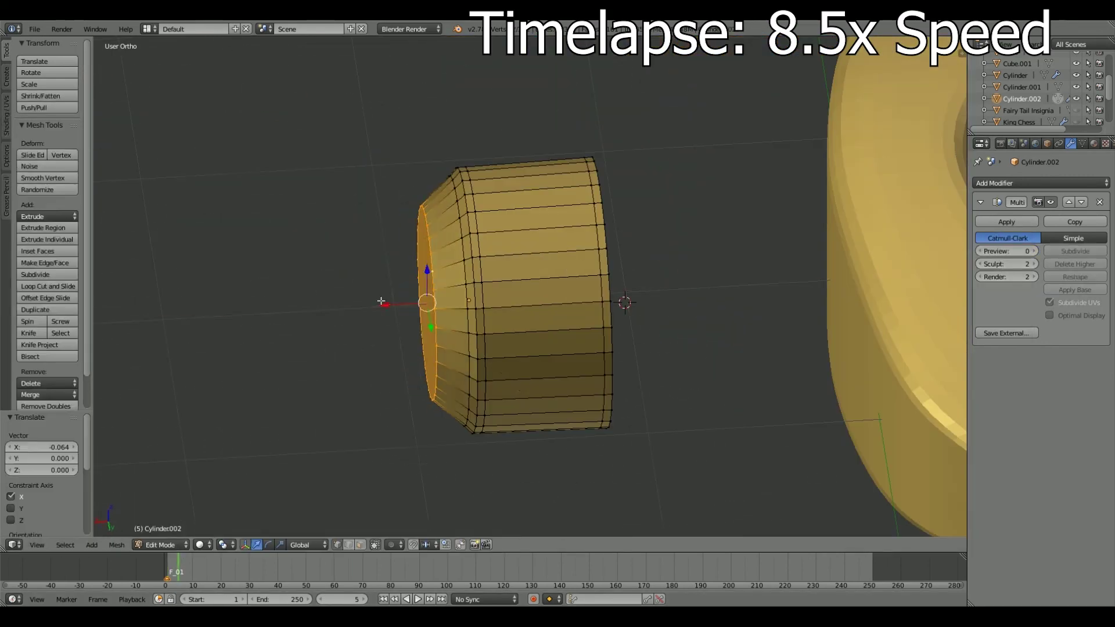
pyautogui.moveTo(381, 301); pyautogui.dragTo(411, 398, button='middle')
pyautogui.scroll(-3, 488, 251)
pyautogui.scroll(4, 557, 279)
# Extrude the cylinder's front face in place.
pyautogui.press('Tab')
pyautogui.press('Tab')
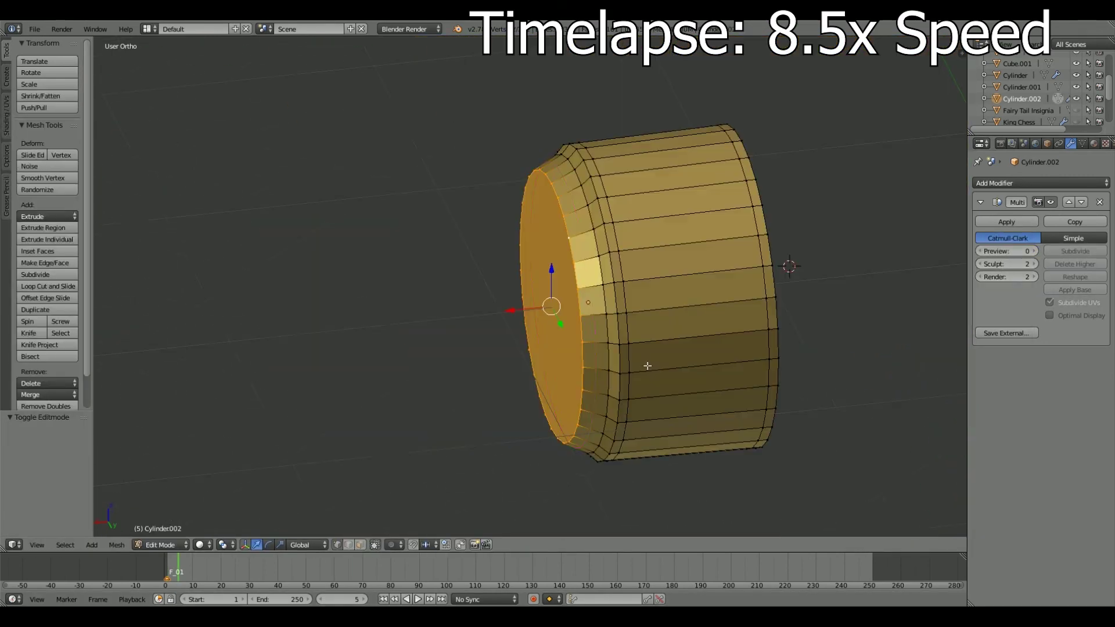
pyautogui.press('e')
pyautogui.press('Escape')
pyautogui.moveTo(647, 365)
pyautogui.mouseDown(button='middle')
pyautogui.moveTo(463, 326)
pyautogui.moveTo(490, 450)
pyautogui.moveTo(538, 335)
pyautogui.mouseUp(button='middle')
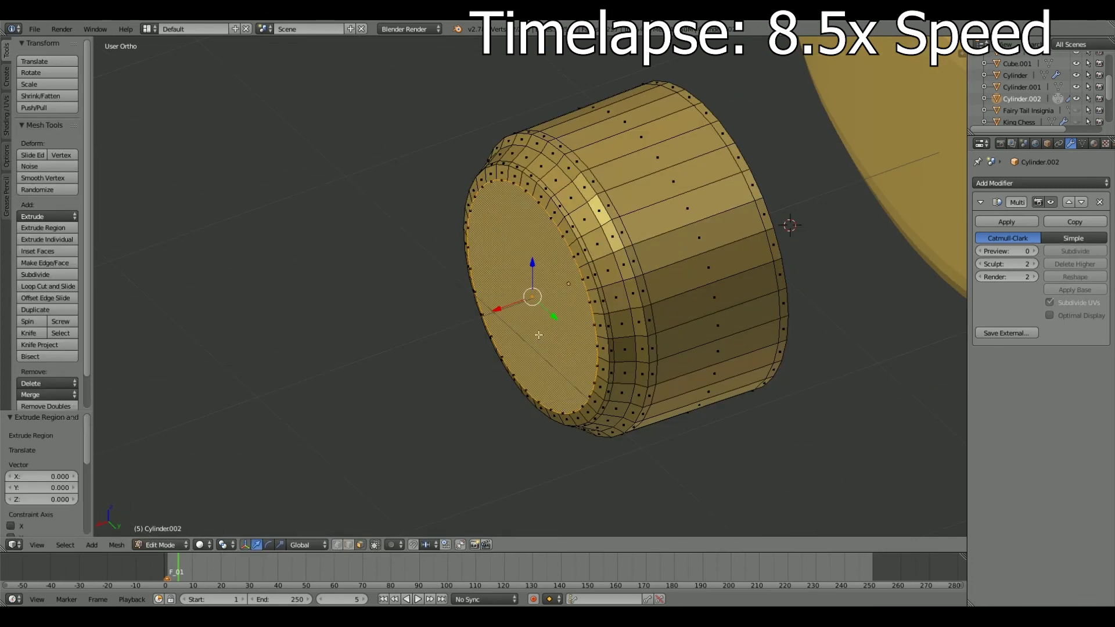
pyautogui.scroll(-3, 538, 335)
pyautogui.click(162, 545)
# Extrude the end face 1.754 along X into a long handle.
pyautogui.moveTo(487, 392)
pyautogui.mouseDown(button='middle')
pyautogui.moveTo(506, 402)
pyautogui.moveTo(406, 435)
pyautogui.mouseUp(button='middle')
pyautogui.click(174, 544)
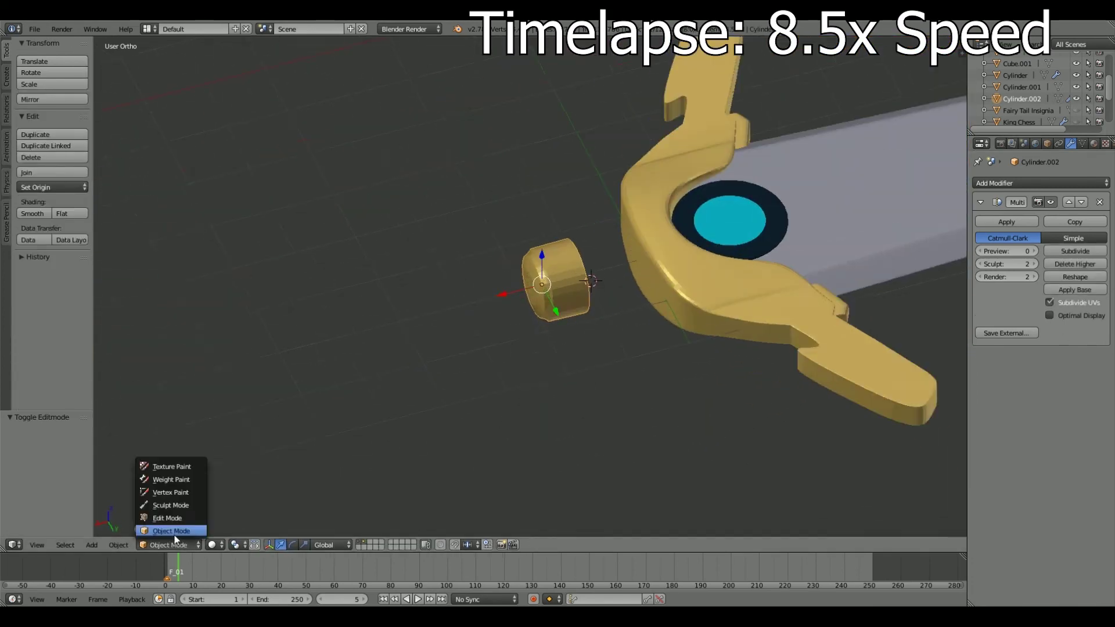
pyautogui.click(167, 517)
pyautogui.scroll(-3, 555, 375)
pyautogui.scroll(4, 525, 363)
pyautogui.press('e')
pyautogui.press('x')
pyautogui.click(279, 365)
pyautogui.scroll(-3, 279, 366)
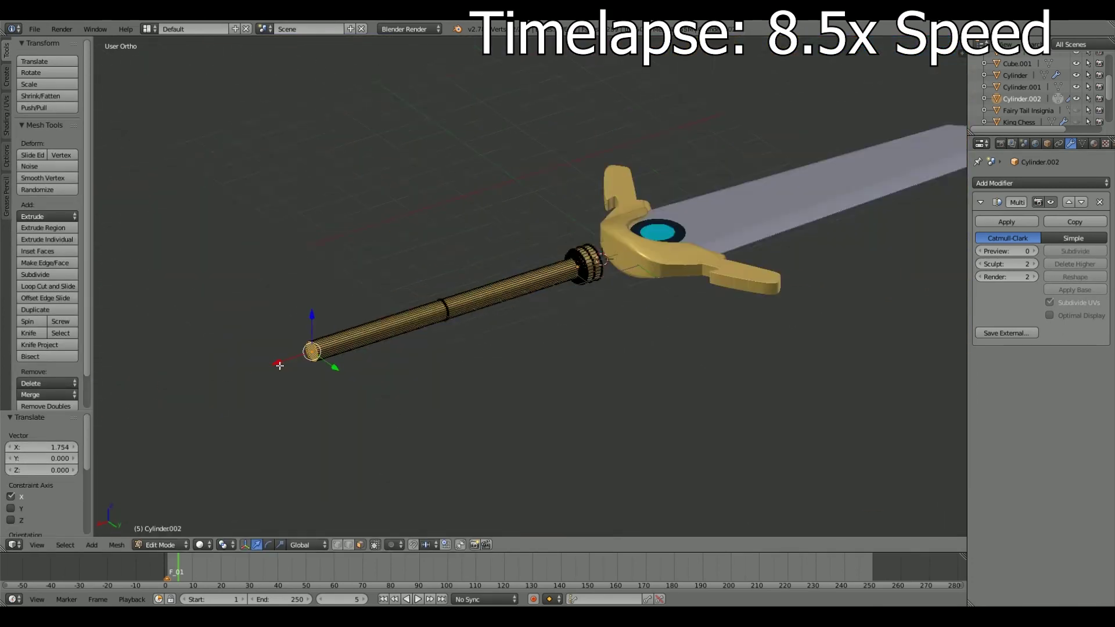
# Give the handle a Handle material with dark purple diffuse and specular colours.
pyautogui.press('a')
pyautogui.scroll(3, 473, 398)
pyautogui.moveTo(472, 398); pyautogui.dragTo(485, 316, button='middle')
pyautogui.click(1093, 143)
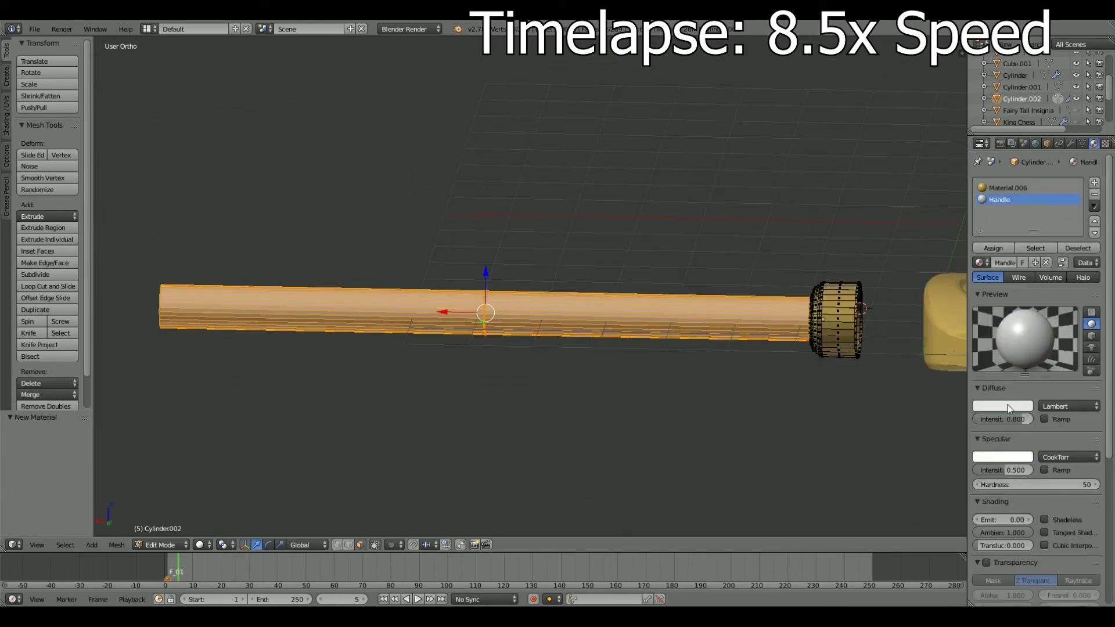
pyautogui.click(1008, 406)
pyautogui.click(987, 303)
pyautogui.moveTo(1025, 261); pyautogui.dragTo(1025, 331)
pyautogui.click(1002, 457)
pyautogui.click(987, 314)
pyautogui.press('Tab')
pyautogui.moveTo(523, 348); pyautogui.dragTo(570, 394, button='middle')
pyautogui.scroll(-3, 570, 394)
# Move the handle to seat it against the guard.
pyautogui.press('g')
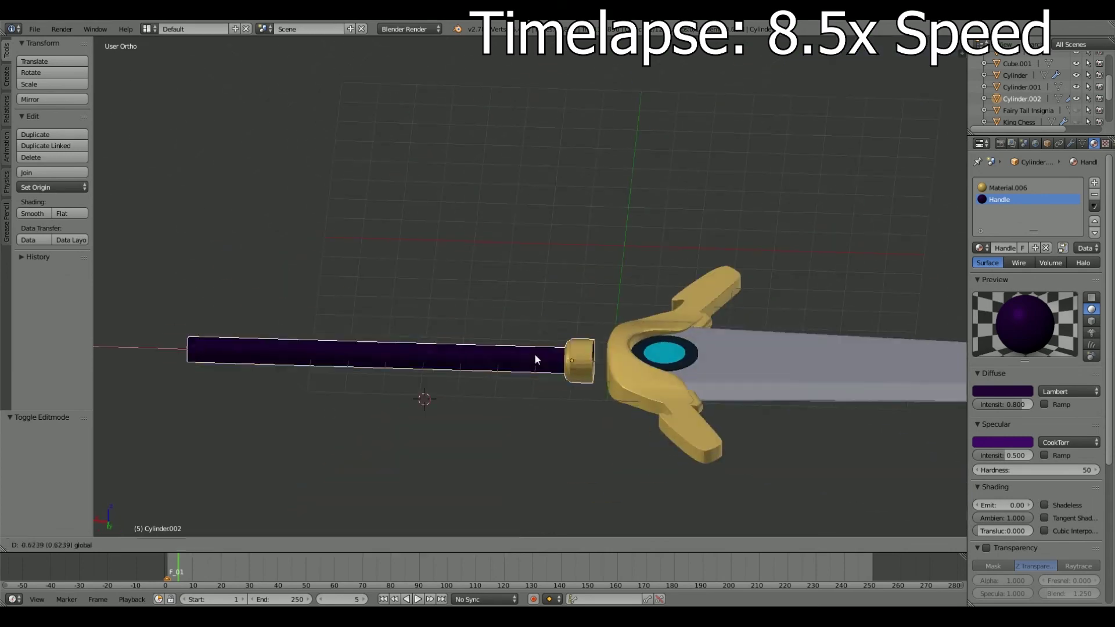
pyautogui.press('Escape')
pyautogui.scroll(-3, 496, 410)
pyautogui.press('a')
pyautogui.moveTo(496, 410)
pyautogui.mouseDown(button='middle')
pyautogui.moveTo(586, 383)
pyautogui.moveTo(607, 265)
pyautogui.mouseUp(button='middle')
pyautogui.scroll(2, 607, 265)
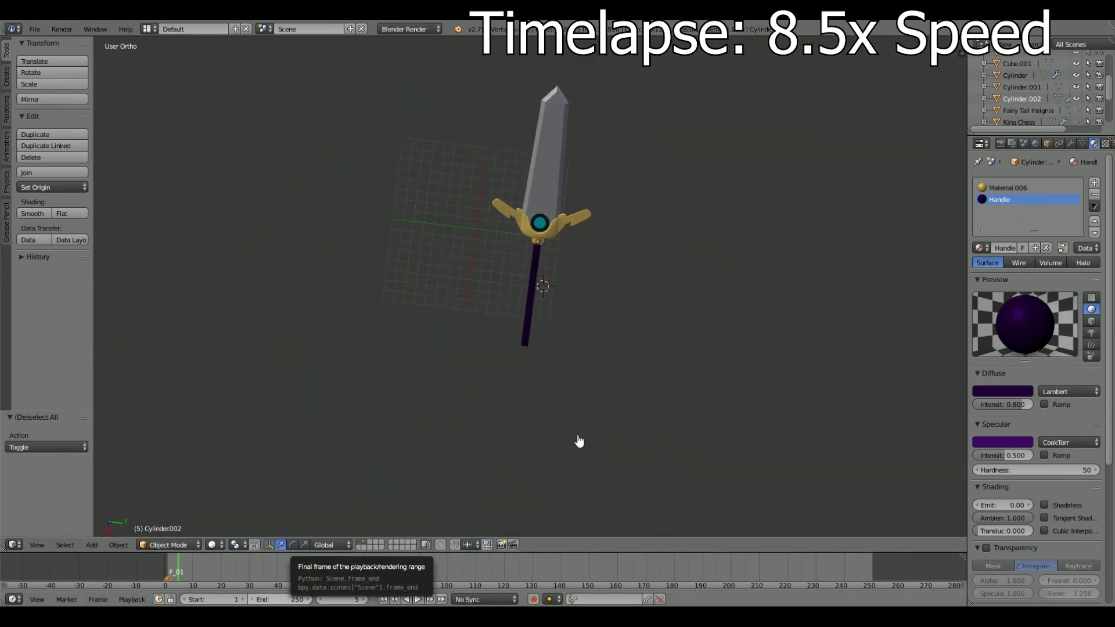
pyautogui.moveTo(579, 441); pyautogui.dragTo(551, 307, button='middle')
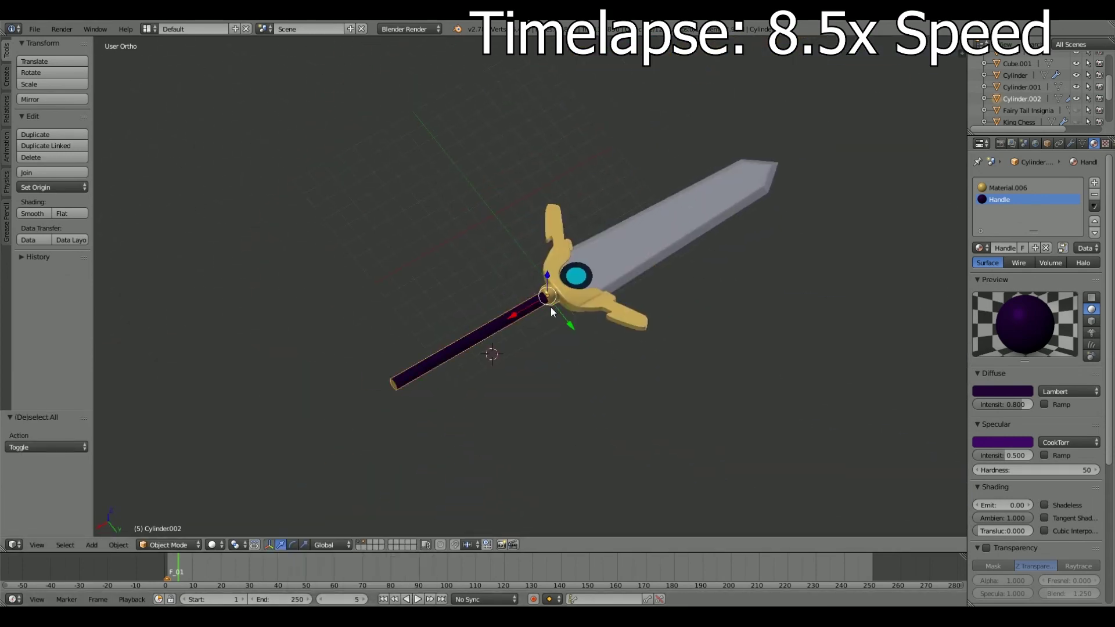
# Slide the guard pieces and gem ring along X against the handle.
pyautogui.rightClick(575, 274)
pyautogui.press('g')
pyautogui.press('x')
pyautogui.scroll(6, 575, 302)
pyautogui.press('g')
pyautogui.click(786, 348)
pyautogui.scroll(-5, 610, 297)
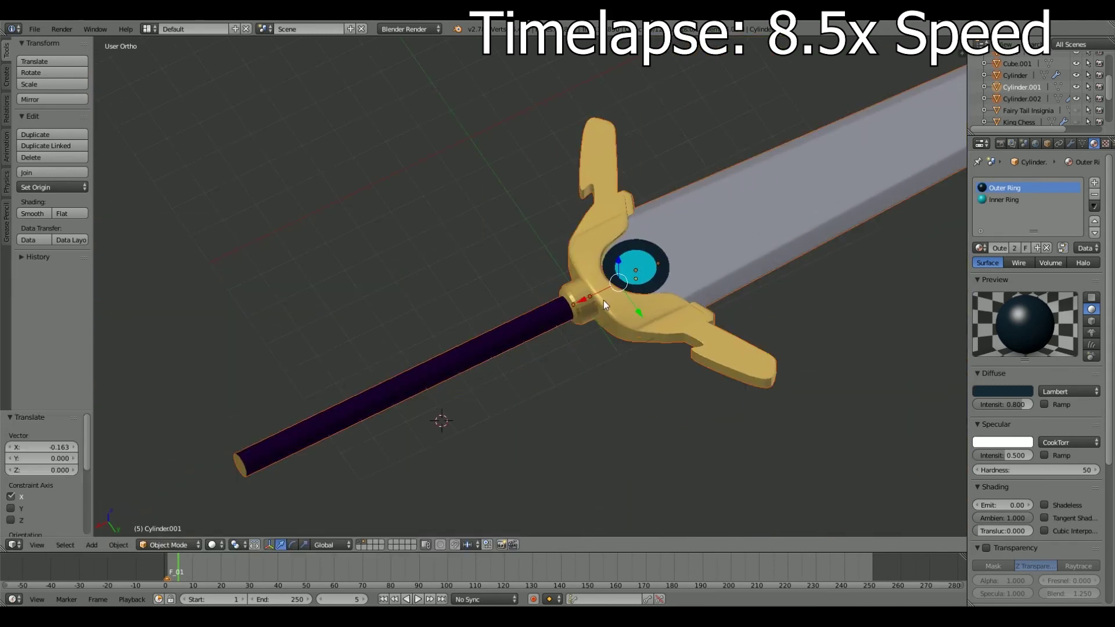
# Group the selected sword parts and name the group 'Sword'.
pyautogui.hotkey('ctrl', 'g')
pyautogui.doubleClick(47, 447)
pyautogui.write('Sword')
pyautogui.press('Return')
pyautogui.moveTo(407, 377); pyautogui.dragTo(494, 349, button='middle')
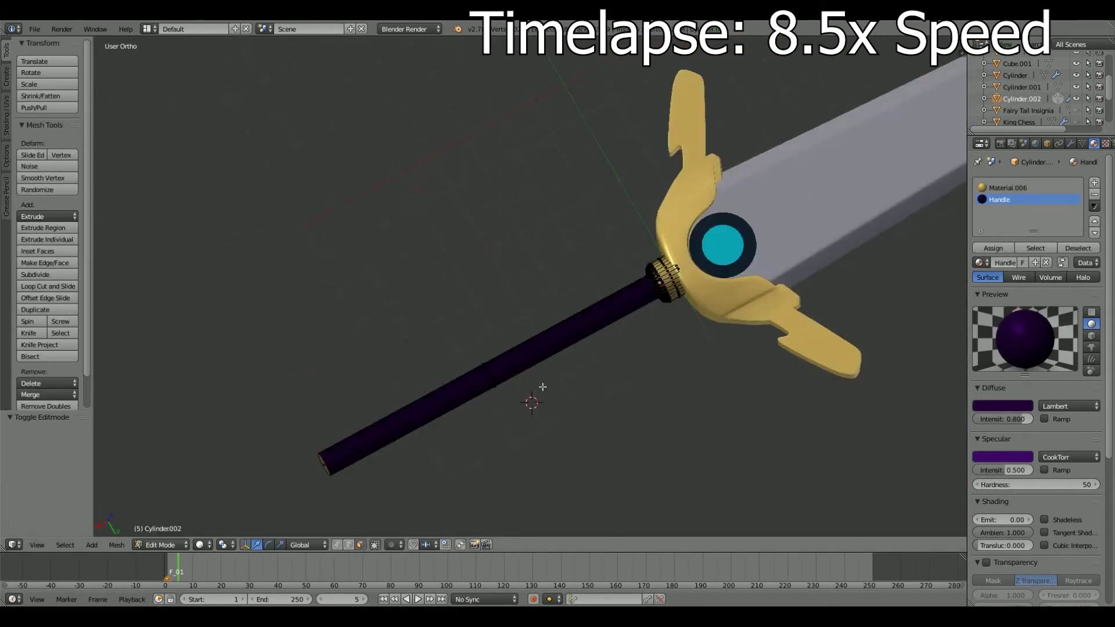
# Extrude the handle's end face in place and scale it out into a lip.
pyautogui.press('Tab')
pyautogui.scroll(4, 493, 368)
pyautogui.rightClick(465, 325)
pyautogui.press('e')
pyautogui.press('Escape')
pyautogui.moveTo(562, 386); pyautogui.dragTo(565, 463, button='middle')
pyautogui.press('s')
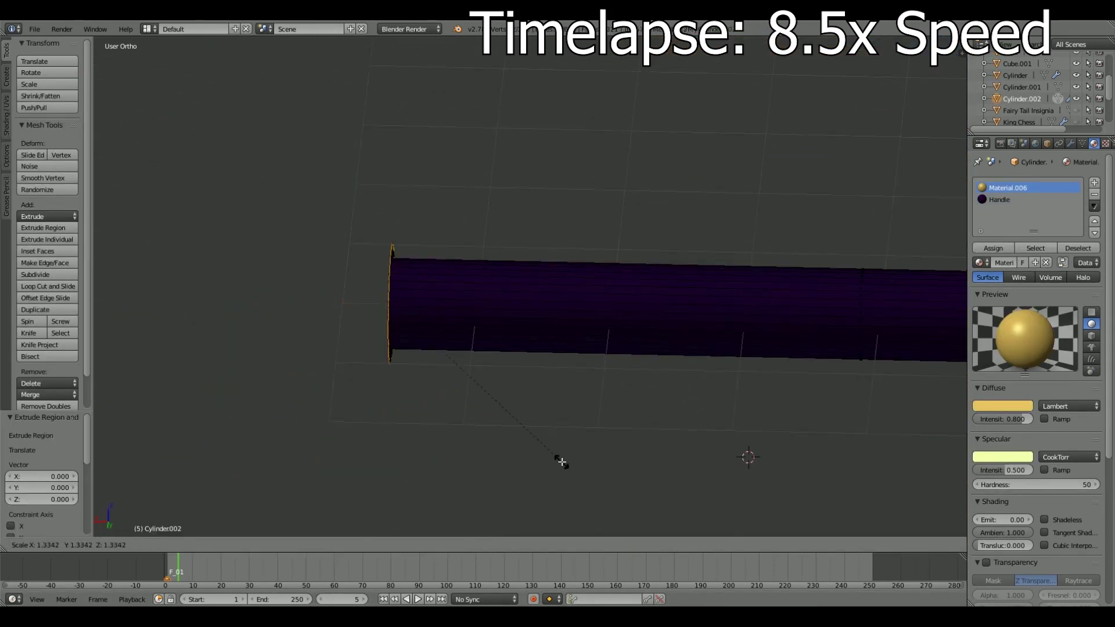
pyautogui.click(283, 605)
pyautogui.moveTo(523, 378); pyautogui.dragTo(580, 348, button='middle')
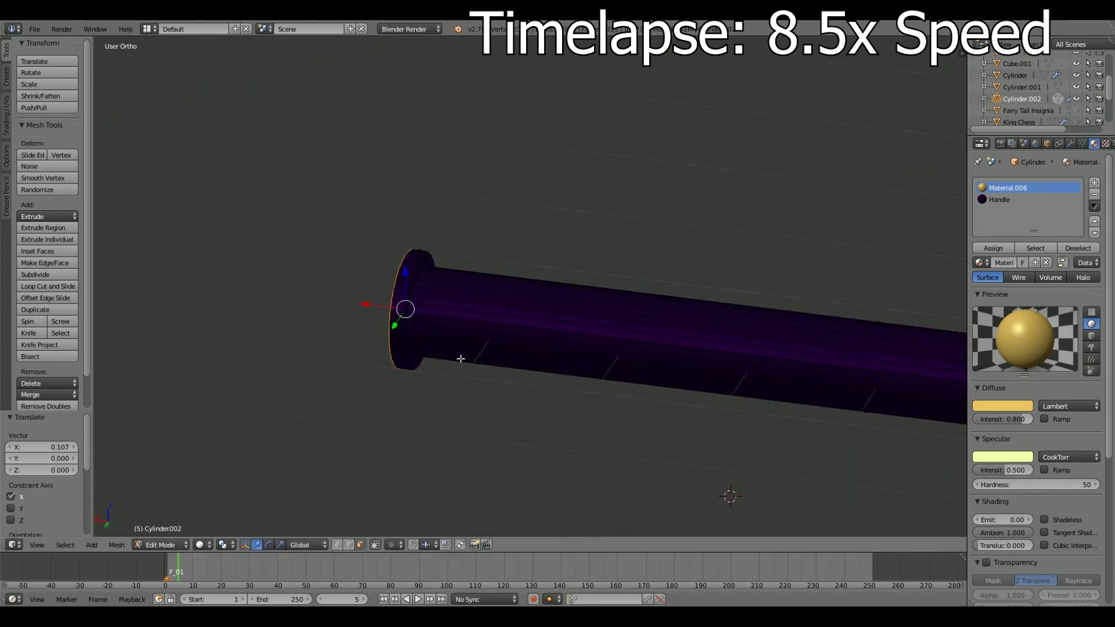
# Assign the gold Material.006 to the handle's end lip.
pyautogui.click(998, 199)
pyautogui.click(993, 248)
pyautogui.click(1008, 188)
pyautogui.moveTo(754, 232)
pyautogui.mouseDown(button='middle')
pyautogui.moveTo(761, 87)
pyautogui.moveTo(664, 380)
pyautogui.mouseUp(button='middle')
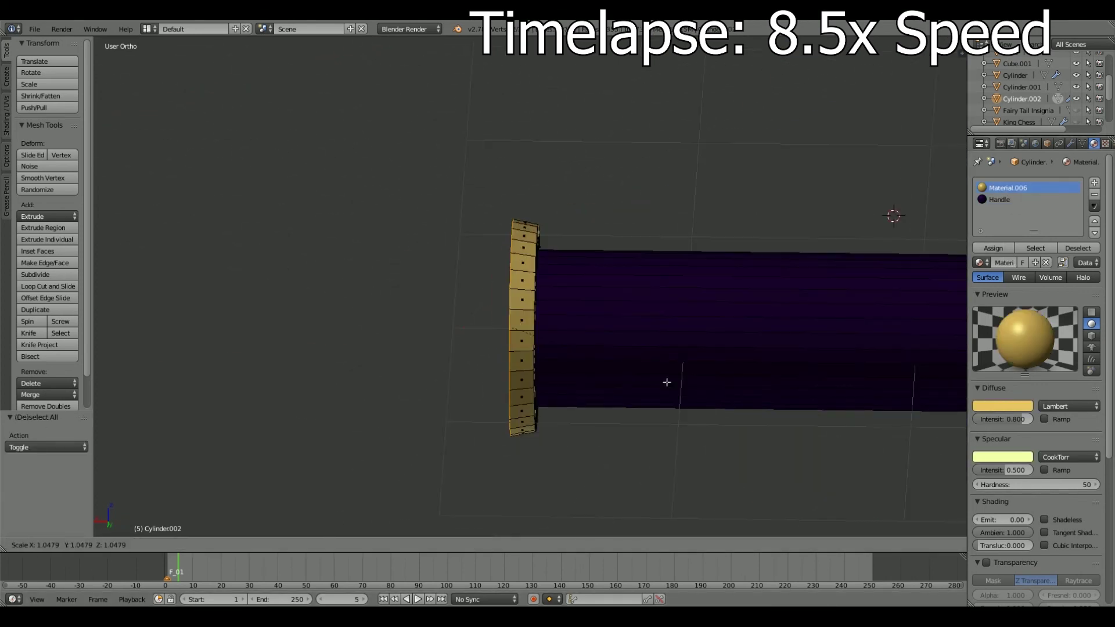
# Extrude the end face along X and taper it into a cone pommel.
pyautogui.press('e')
pyautogui.press('s')
pyautogui.click(485, 369)
pyautogui.moveTo(484, 368); pyautogui.dragTo(584, 410, button='middle')
pyautogui.scroll(4, 584, 409)
# Start a loop cut on the pommel, then review the handle and its modifier settings.
pyautogui.hotkey('ctrl', 'r')
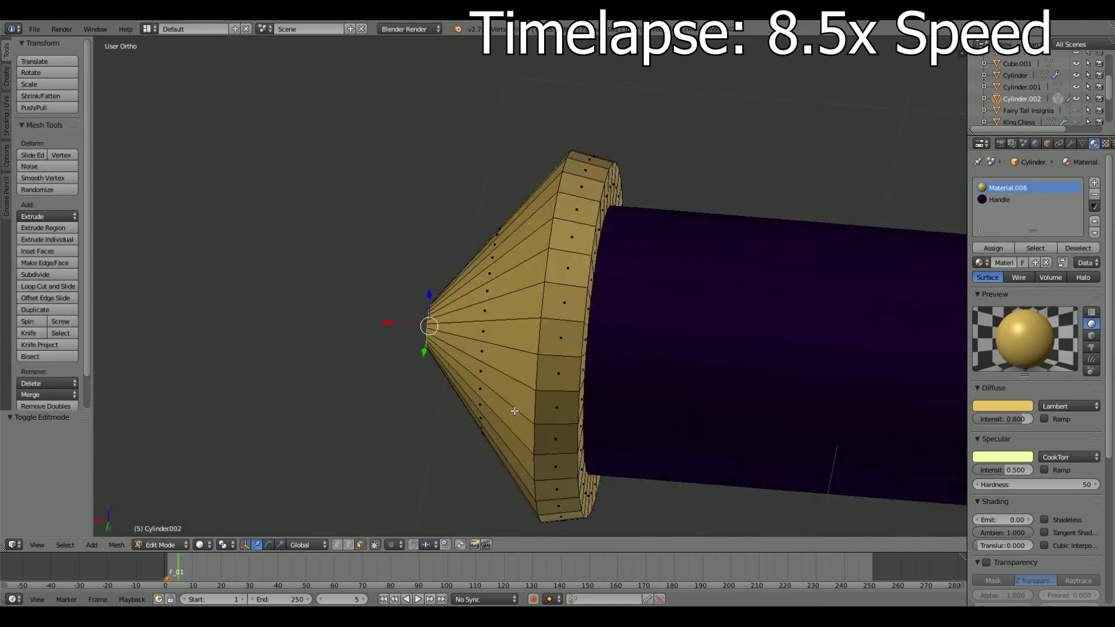
pyautogui.moveTo(197, 321)
pyautogui.mouseDown(button='middle')
pyautogui.moveTo(348, 291)
pyautogui.moveTo(500, 462)
pyautogui.mouseUp(button='middle')
pyautogui.press('Tab')
pyautogui.scroll(-4, 499, 462)
pyautogui.click(1070, 143)
pyautogui.moveTo(697, 348); pyautogui.dragTo(865, 309, button='middle')
# Add a loop cut near the handle's pommel end and return to Object Mode.
pyautogui.press('Tab')
pyautogui.scroll(5, 385, 398)
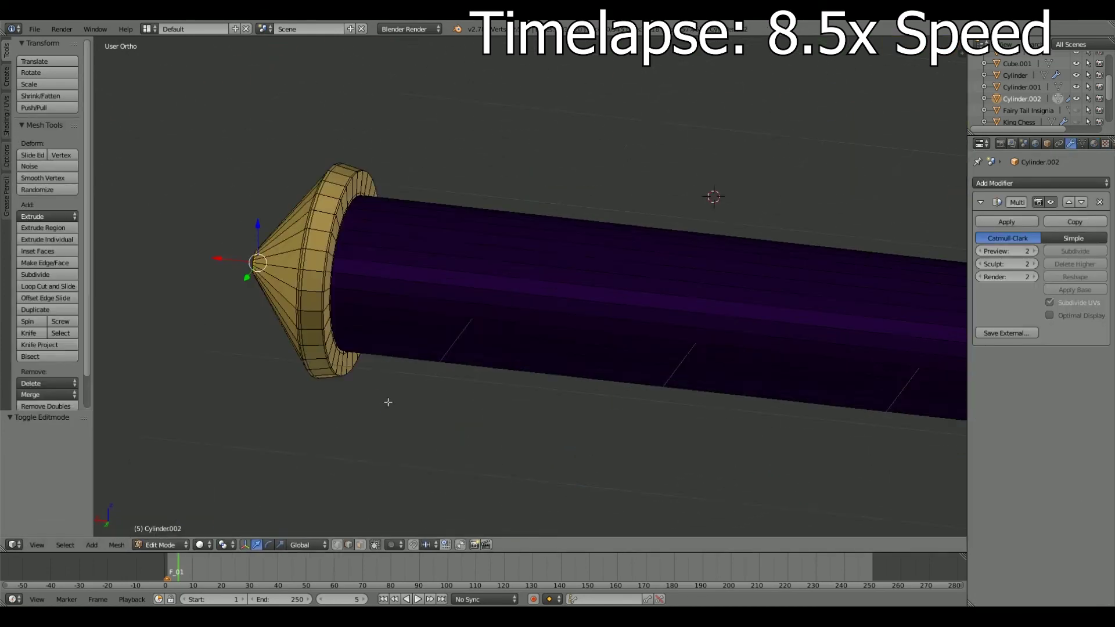
pyautogui.moveTo(489, 273)
pyautogui.keyDown('shift'); pyautogui.mouseDown(button='middle')
pyautogui.moveTo(674, 341)
pyautogui.moveTo(545, 388)
pyautogui.moveTo(476, 349)
pyautogui.moveTo(486, 407)
pyautogui.mouseUp(button='middle'); pyautogui.keyUp('shift')
pyautogui.scroll(4, 674, 341)
pyautogui.hotkey('ctrl', 'r')
pyautogui.click(924, 261)
pyautogui.scroll(-5, 663, 364)
pyautogui.press('Tab')
pyautogui.press('a')
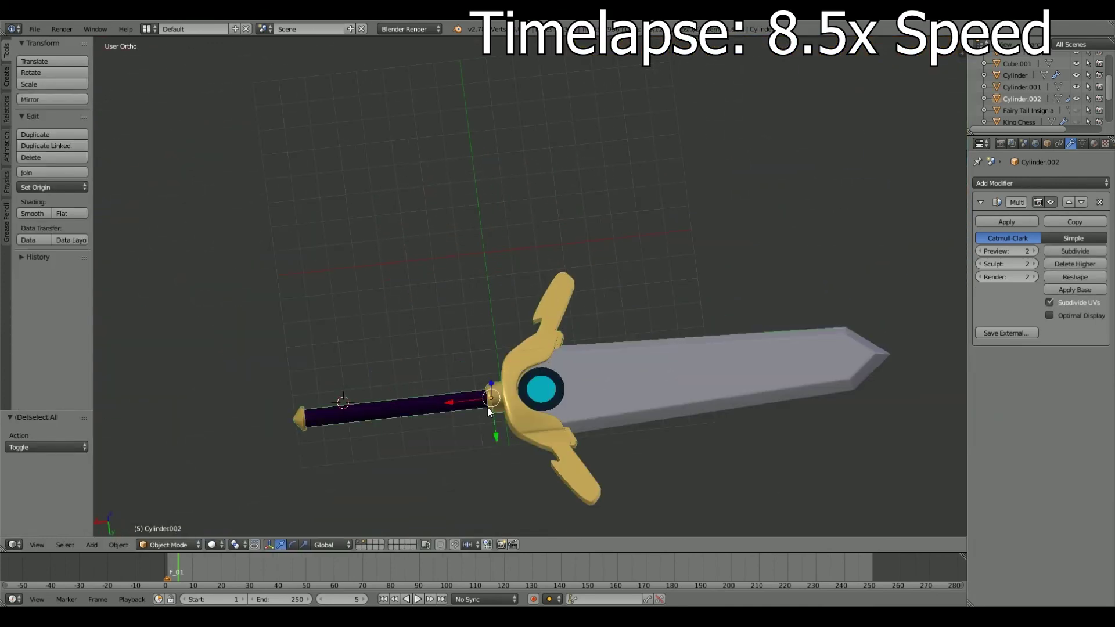
# Select all the sword's parts and parent them to the active part.
pyautogui.press('a')
pyautogui.moveTo(549, 322); pyautogui.dragTo(548, 231)
pyautogui.scroll(4, 502, 315)
pyautogui.keyDown('shift'); pyautogui.rightClick(535, 294); pyautogui.keyUp('shift')
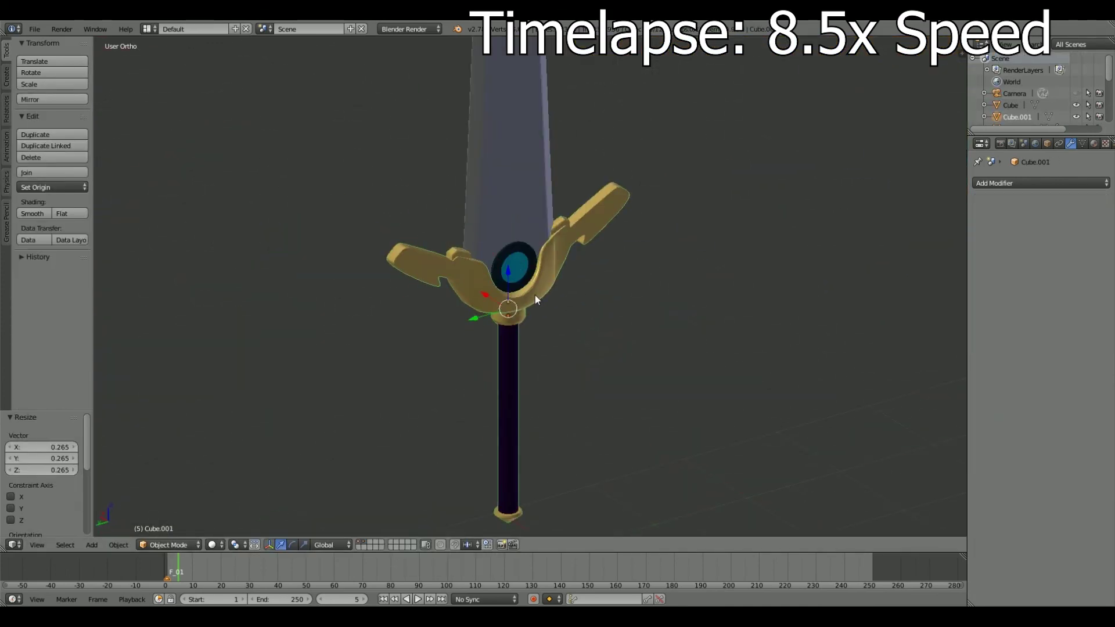
pyautogui.hotkey('ctrl', 'p')
pyautogui.click(535, 302)
pyautogui.scroll(-4, 535, 295)
# Orbit the scene to view the sword beside the other finished props.
pyautogui.moveTo(535, 295)
pyautogui.mouseDown(button='middle')
pyautogui.moveTo(444, 333)
pyautogui.moveTo(680, 295)
pyautogui.mouseUp(button='middle')
pyautogui.scroll(5, 681, 295)
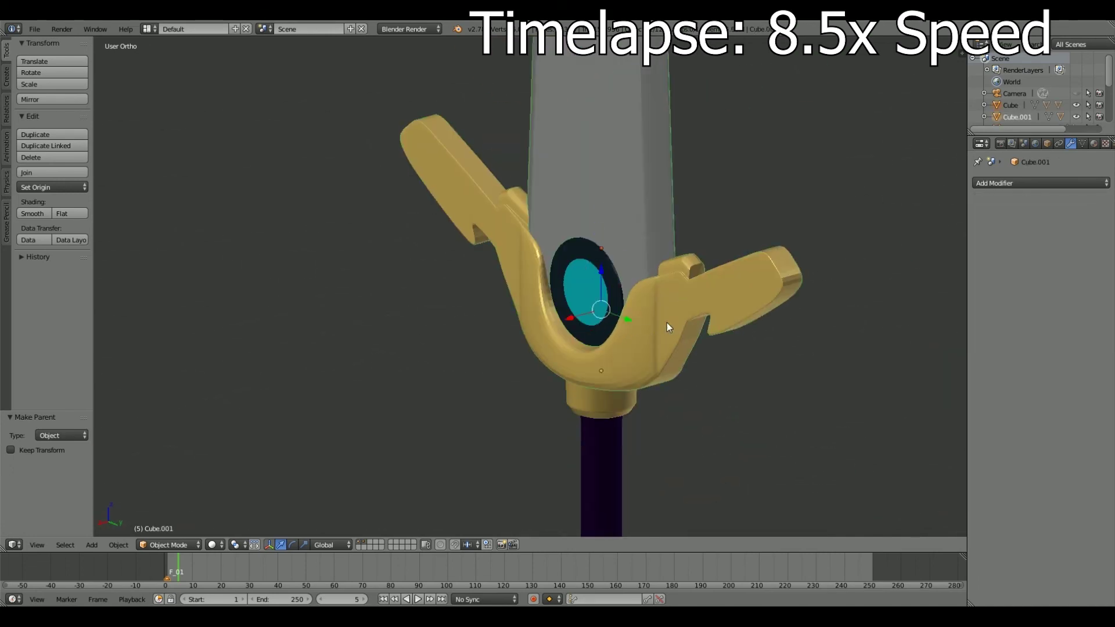
pyautogui.scroll(-3, 666, 322)
pyautogui.scroll(-4, 587, 341)
pyautogui.moveTo(525, 364); pyautogui.dragTo(267, 372, button='middle')
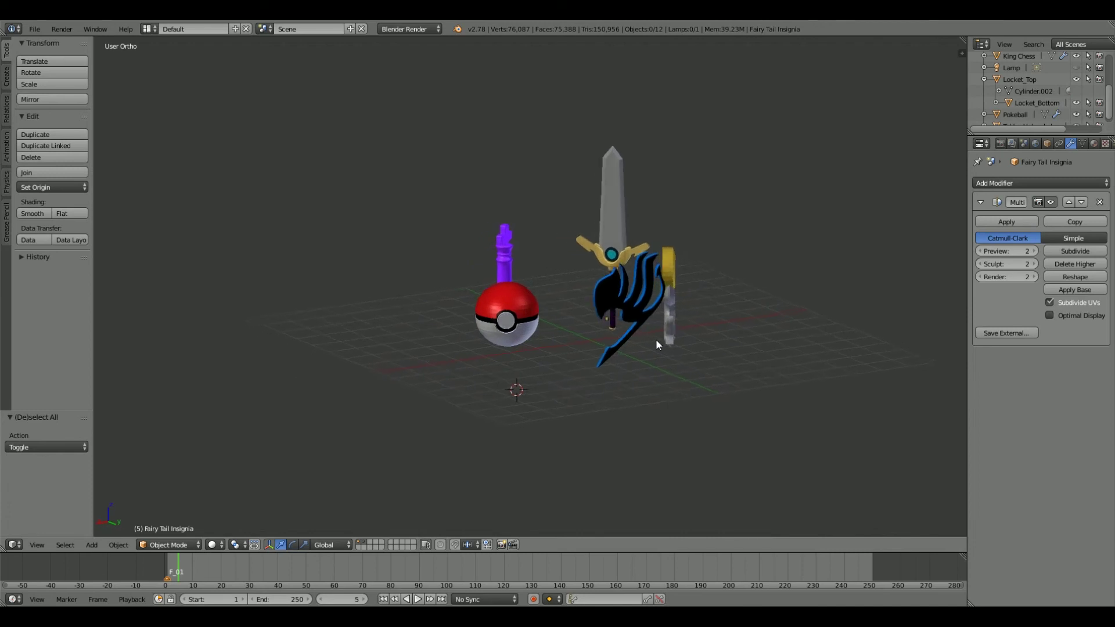
pyautogui.moveTo(603, 343); pyautogui.dragTo(559, 346, button='middle')
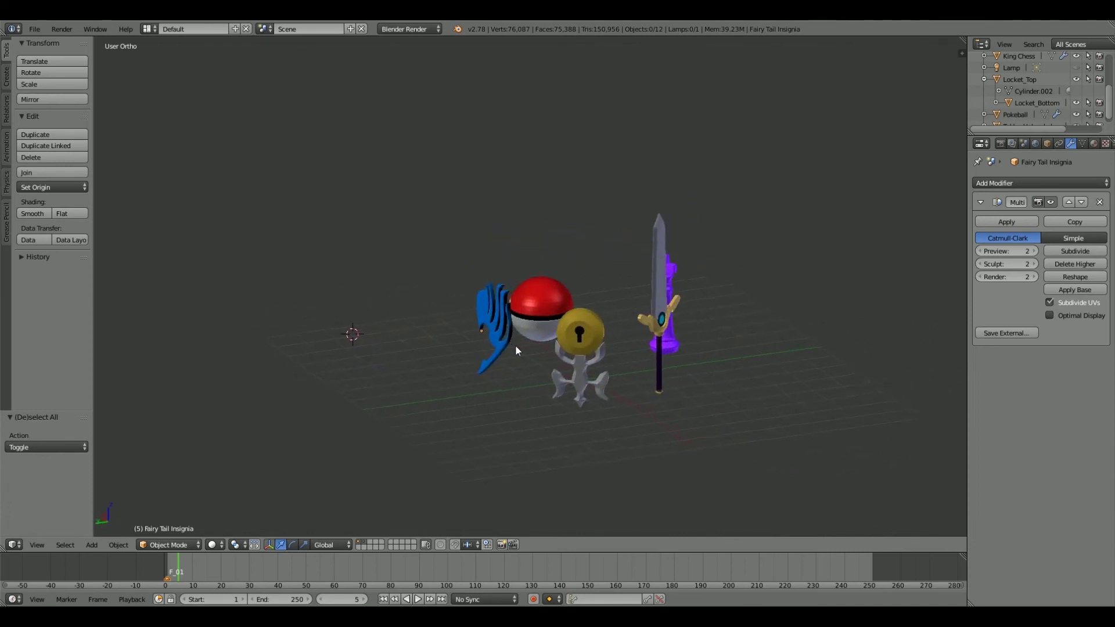
pyautogui.moveTo(458, 346)
pyautogui.mouseDown(button='middle')
pyautogui.moveTo(120, 337)
pyautogui.moveTo(961, 330)
pyautogui.moveTo(837, 342)
pyautogui.mouseUp(button='middle')
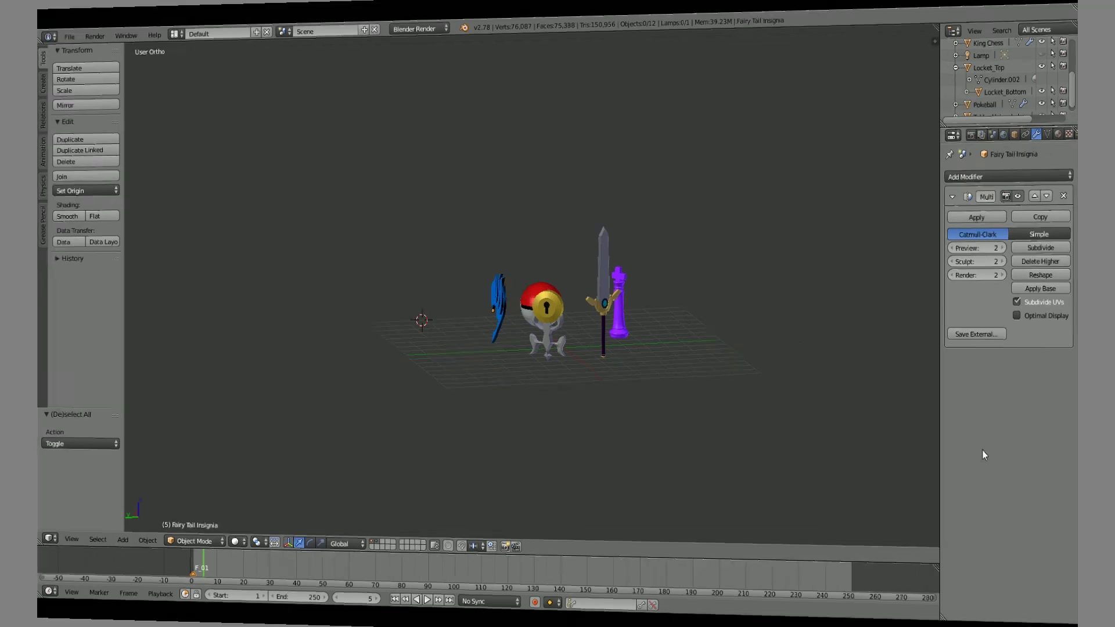